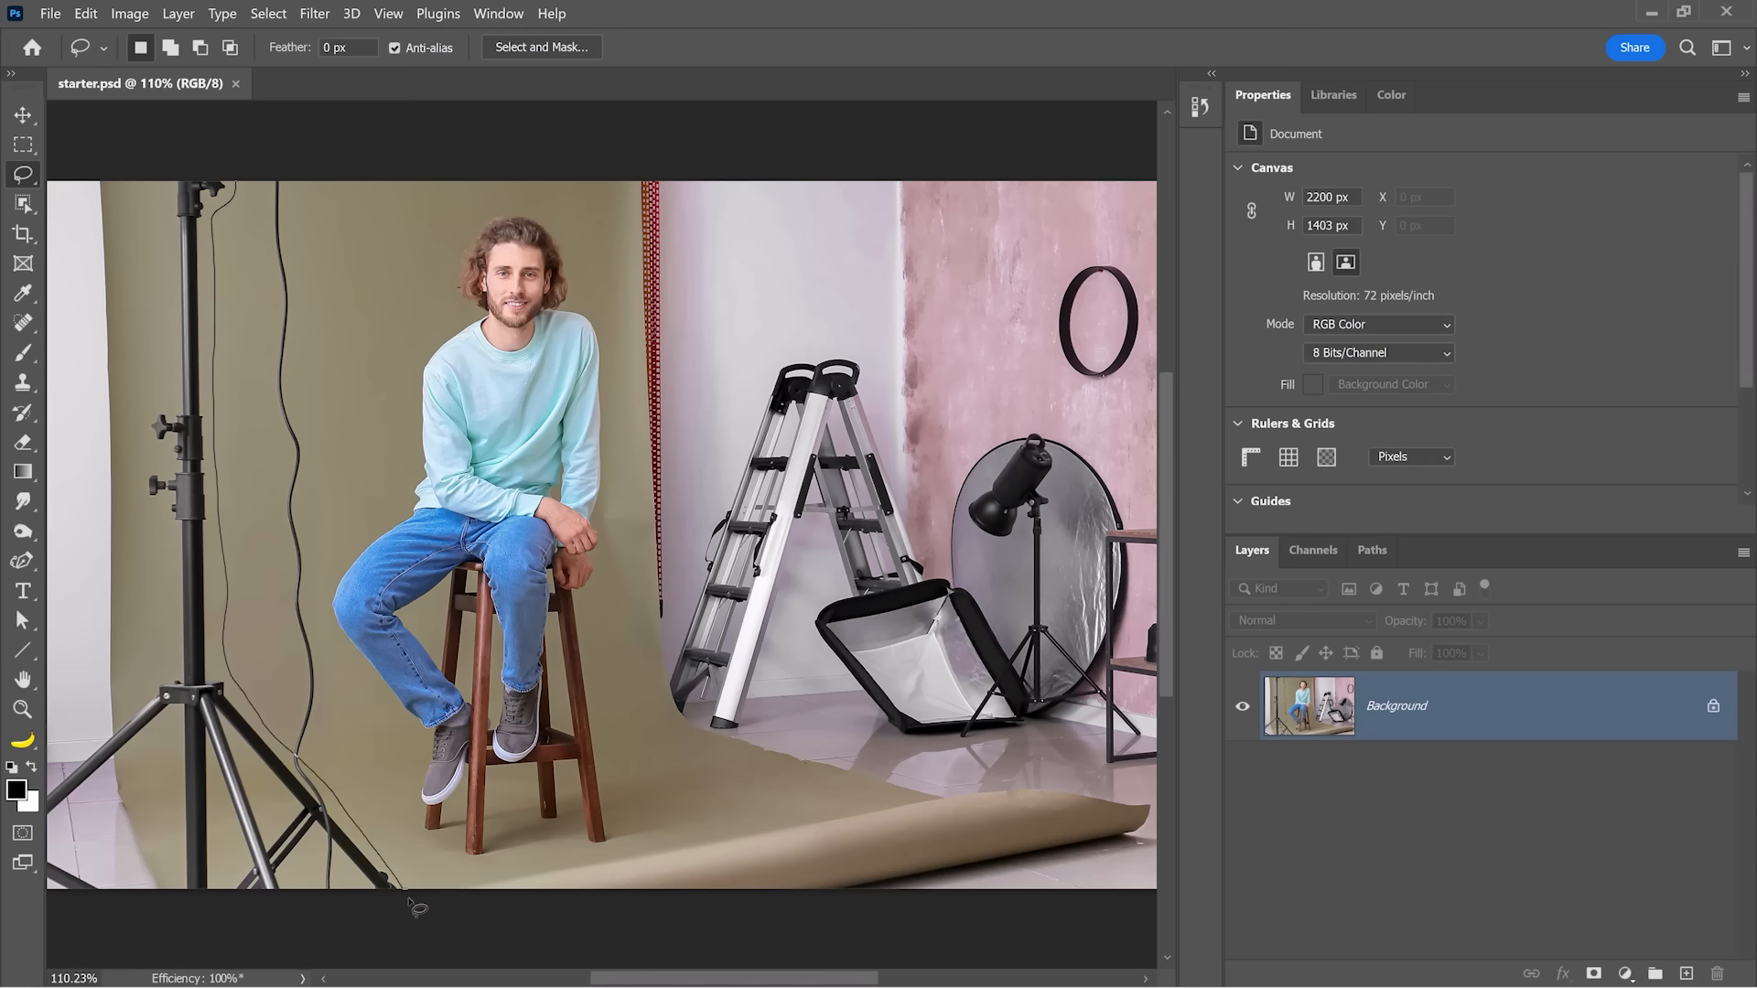
# - Lasso a selection around the light stand and the left side of the backdrop, and add the hanging cable to it
pyautogui.moveTo(408, 900); pyautogui.dragTo(88, 911)
pyautogui.moveTo(5, 730); pyautogui.dragTo(11, 292)
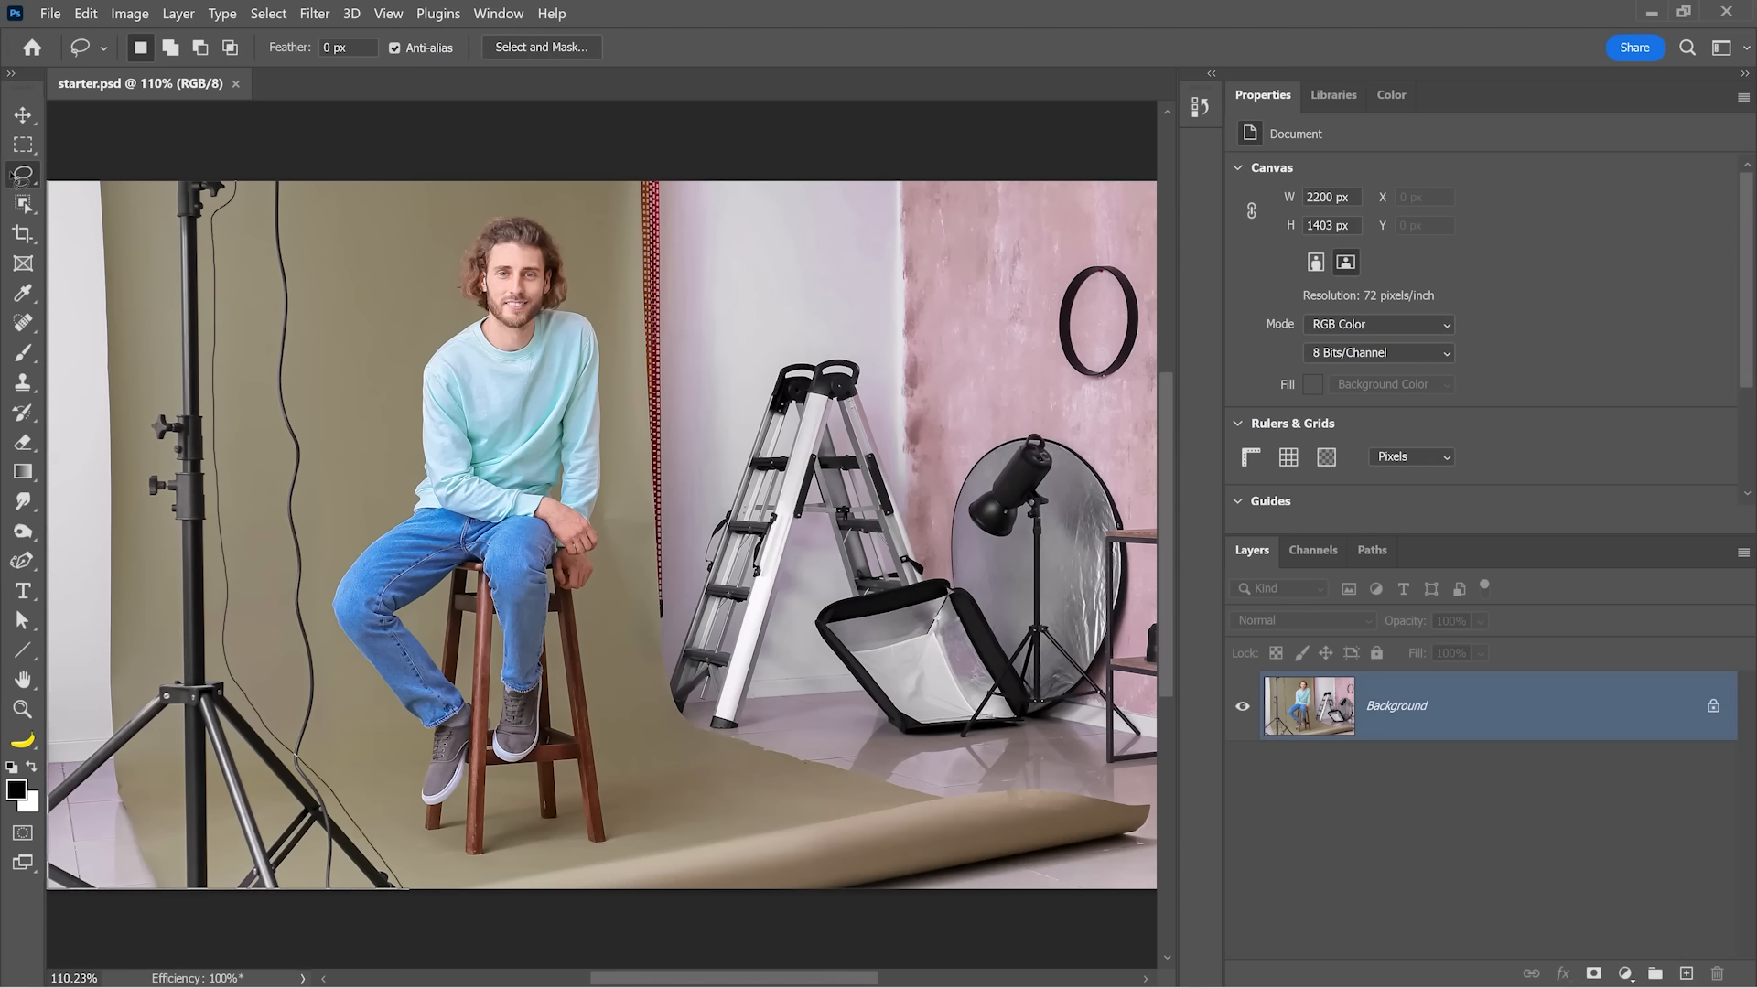
pyautogui.moveTo(163, 169); pyautogui.dragTo(402, 886)
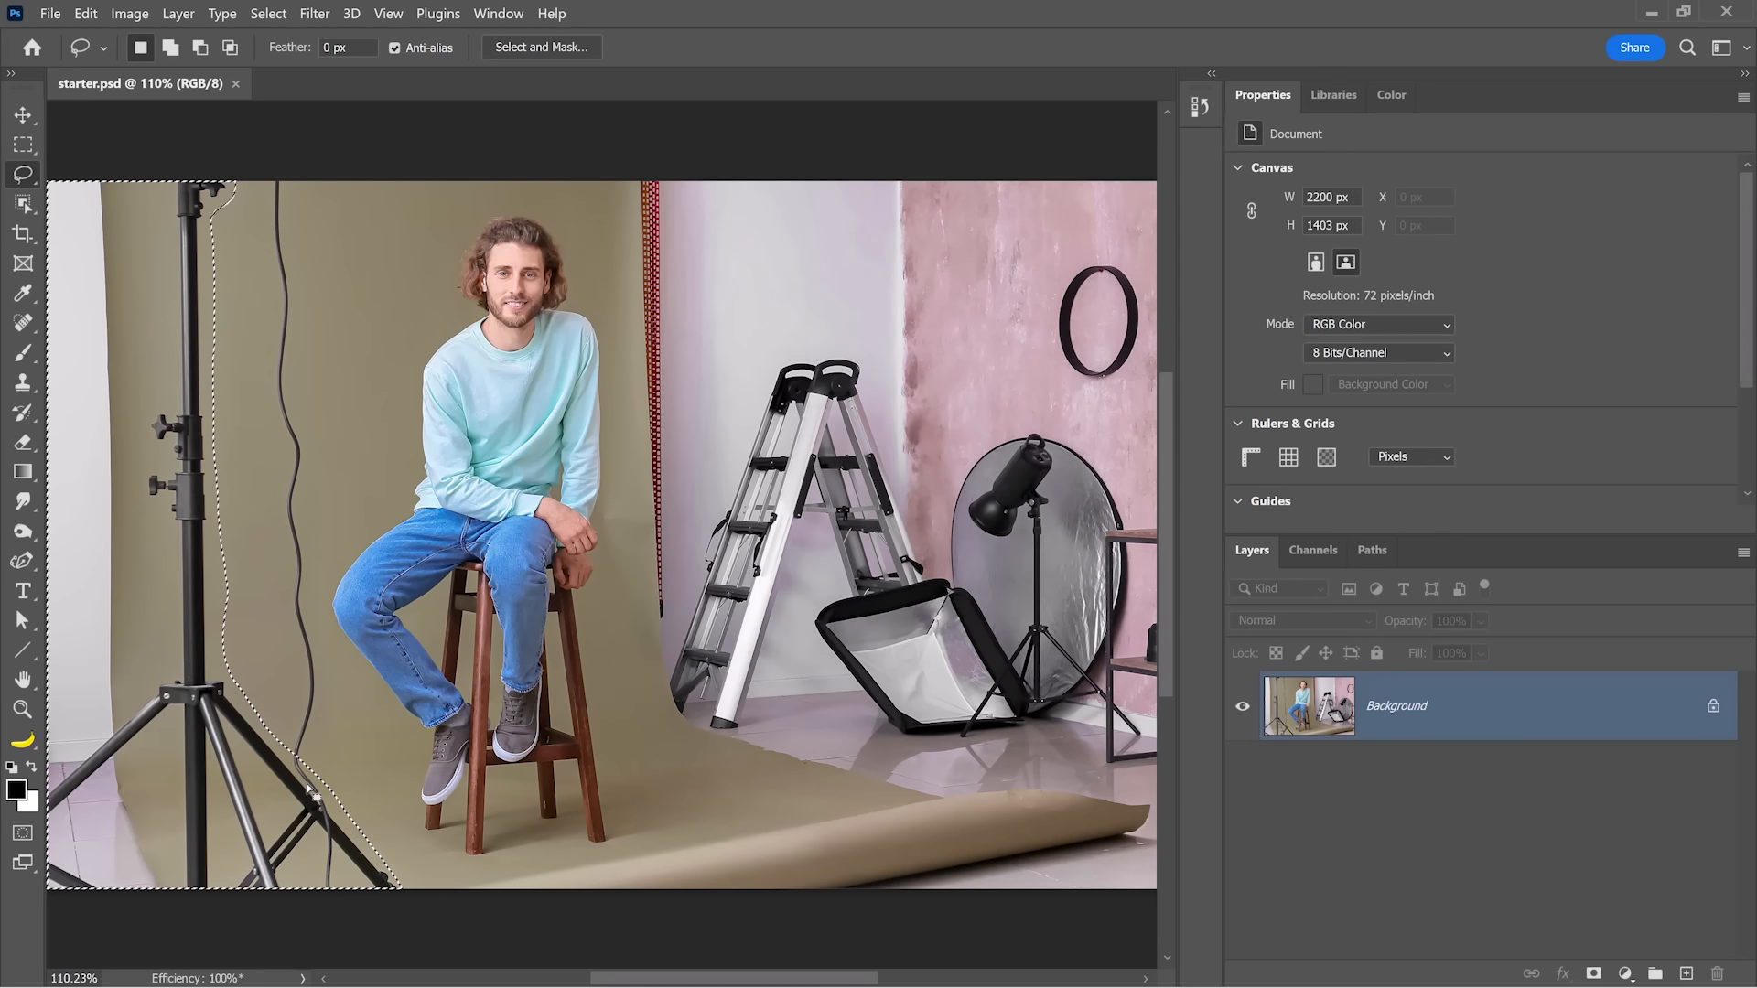
pyautogui.press('shift')
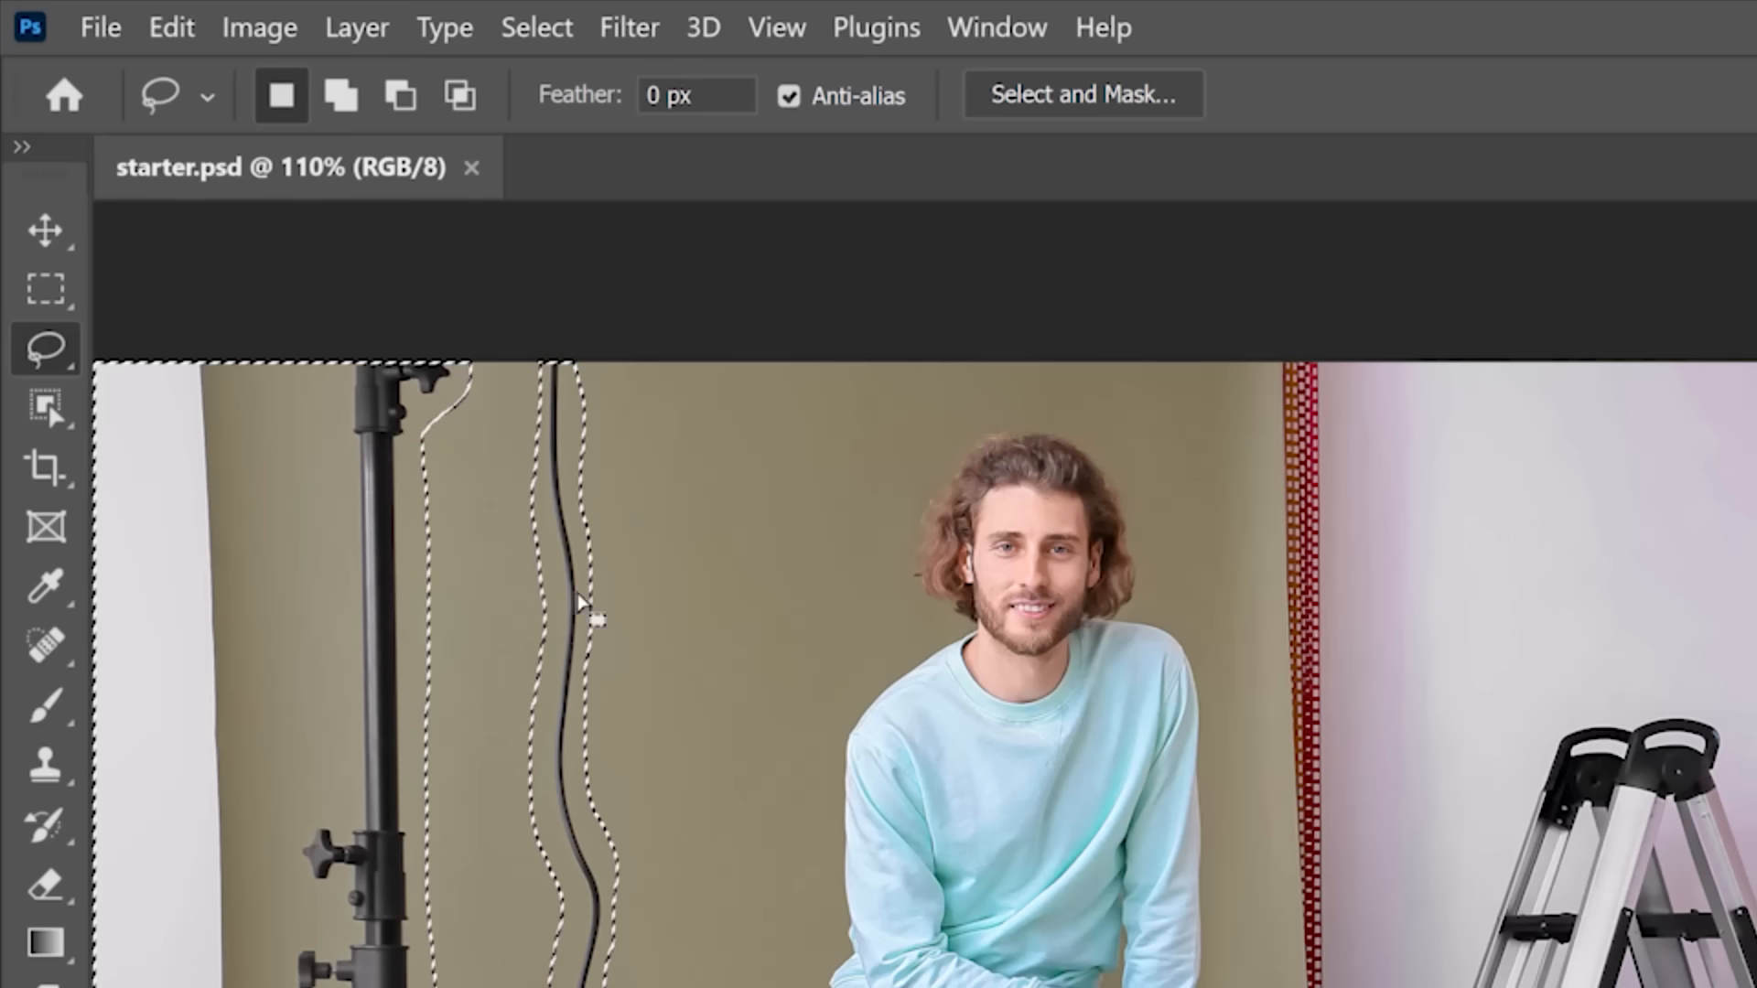
# - Replace the selected stand and cable using Content-Aware Fill with the output set to New Layer
pyautogui.click(174, 29)
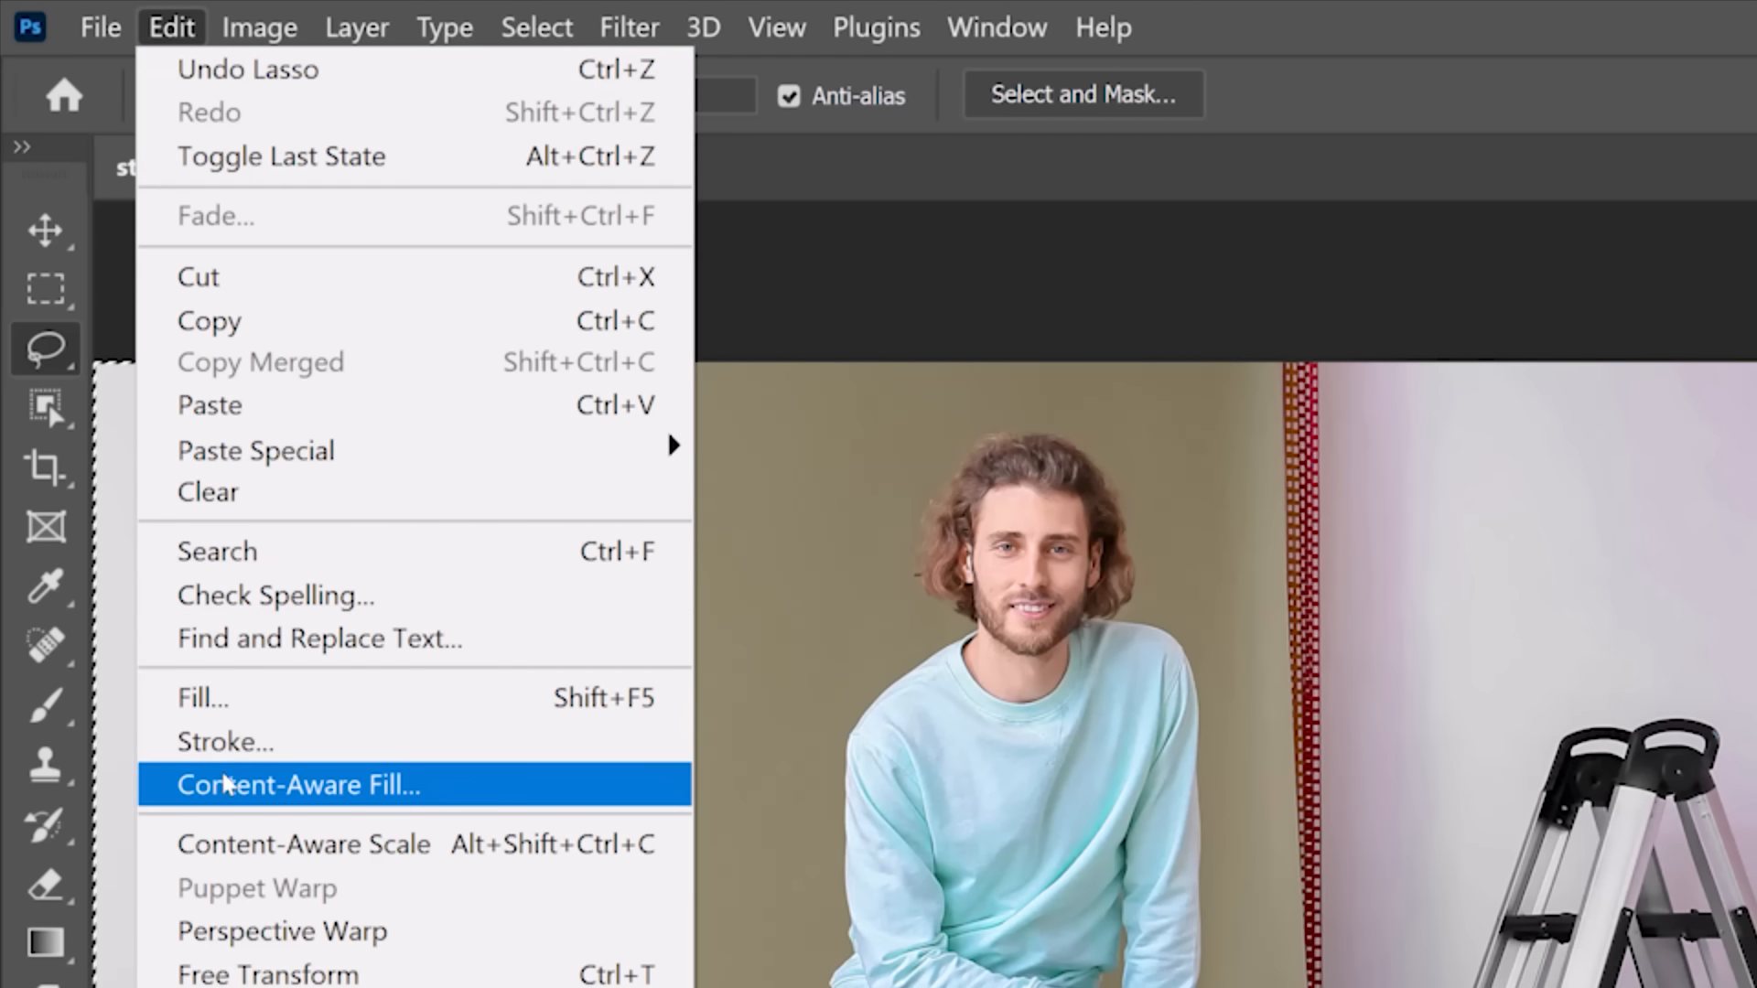
pyautogui.click(510, 785)
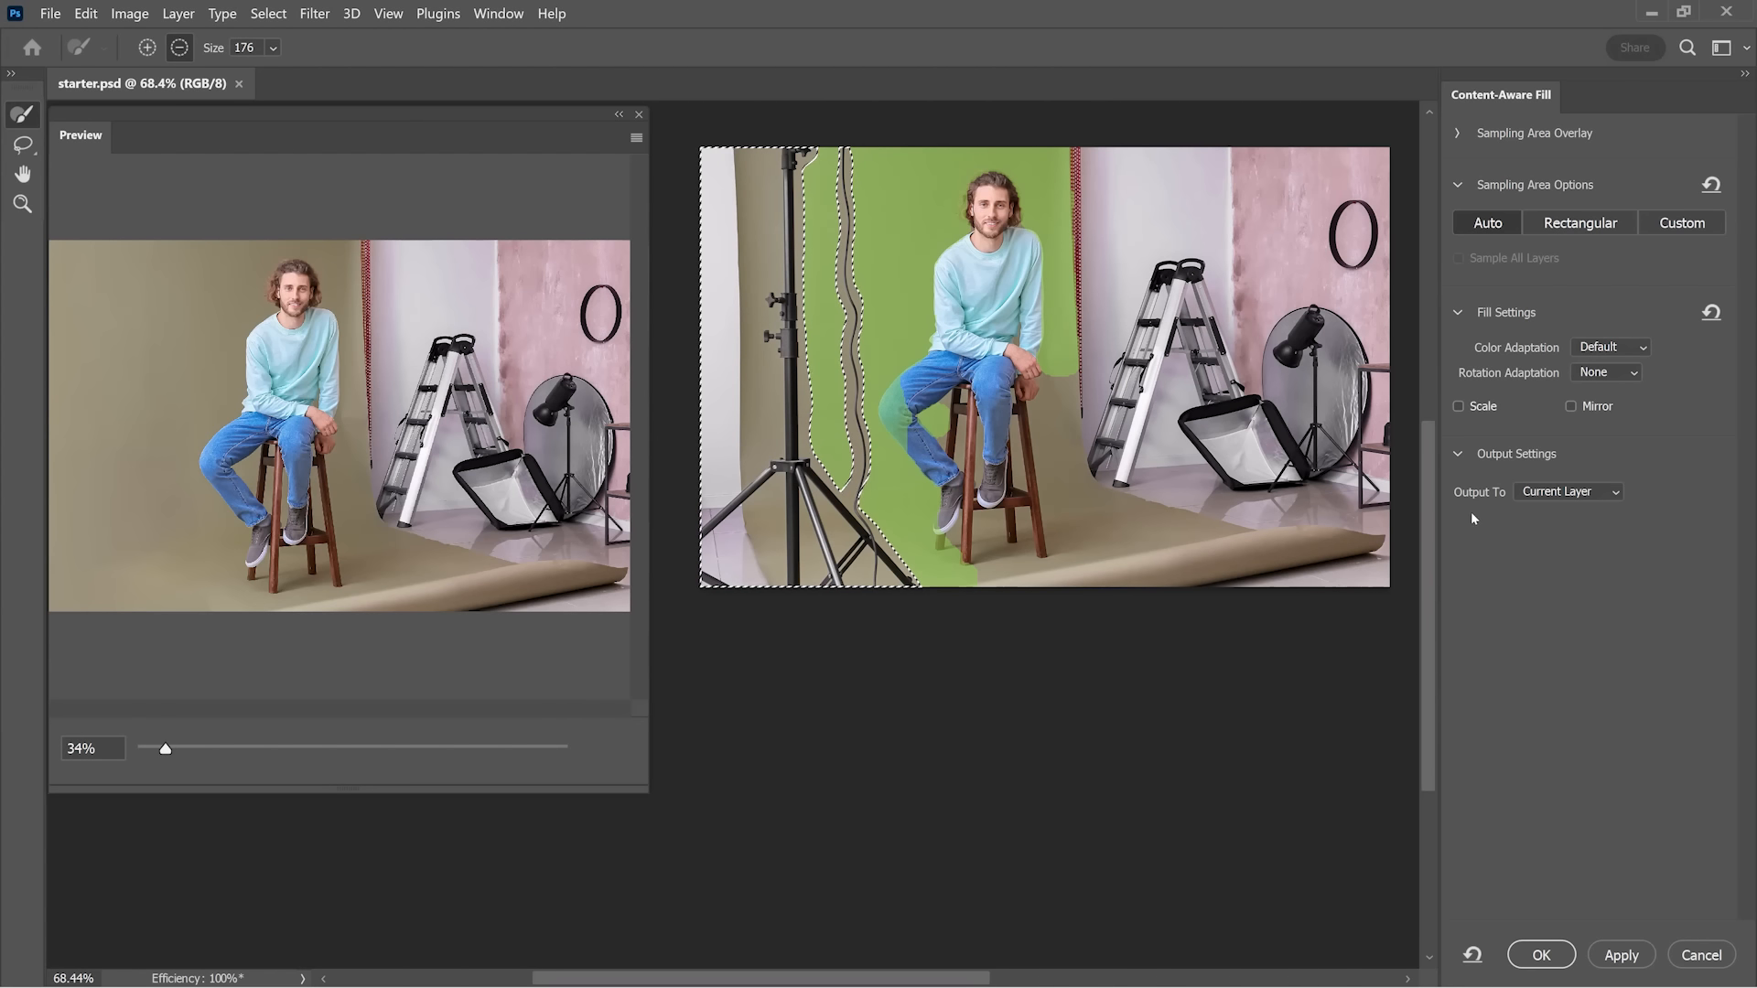
pyautogui.click(1560, 492)
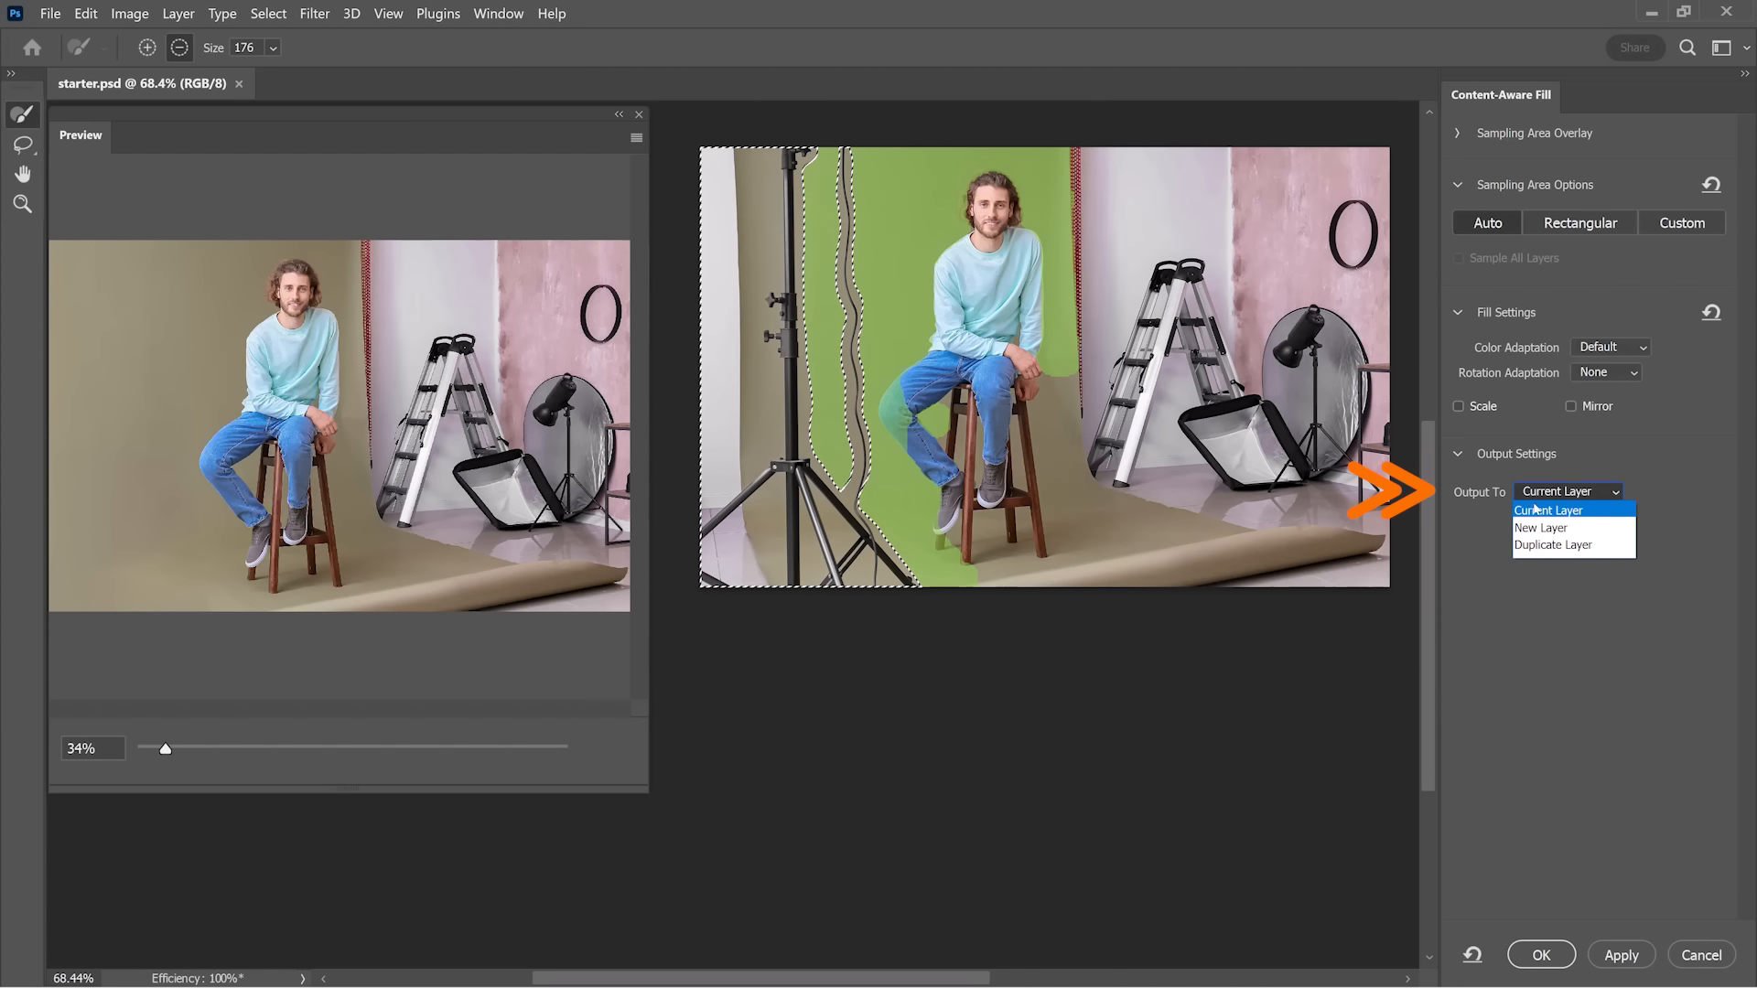
pyautogui.click(1540, 535)
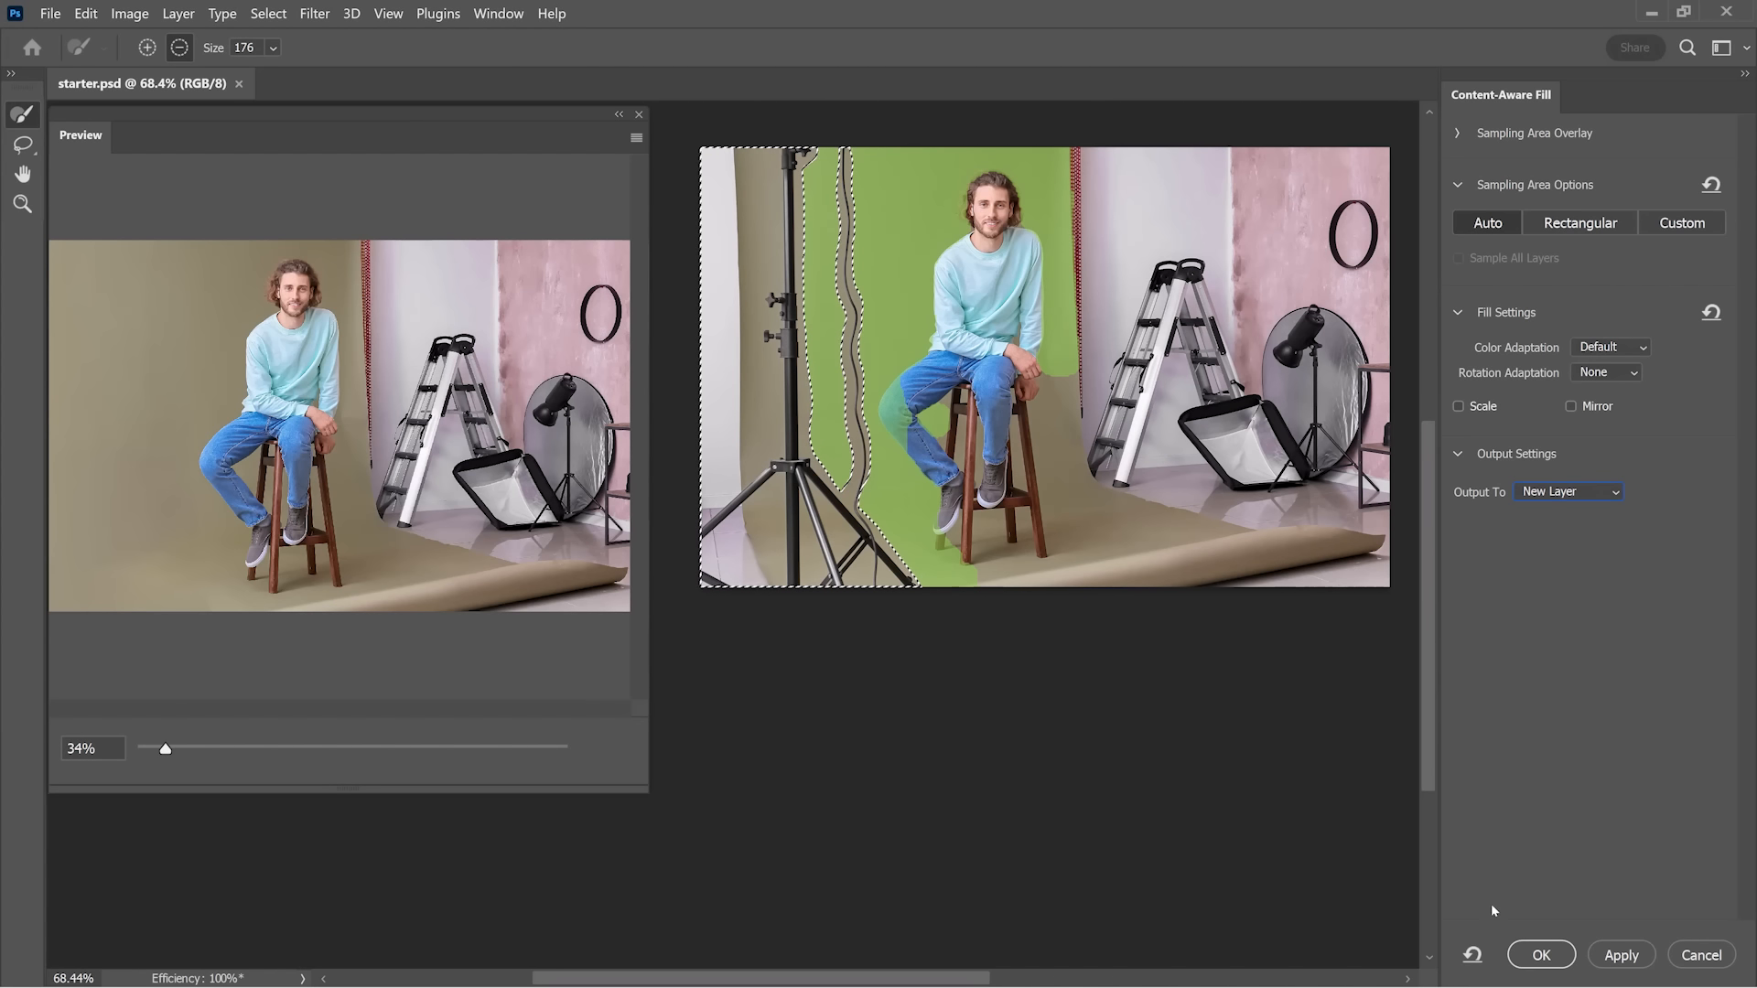
pyautogui.click(1541, 954)
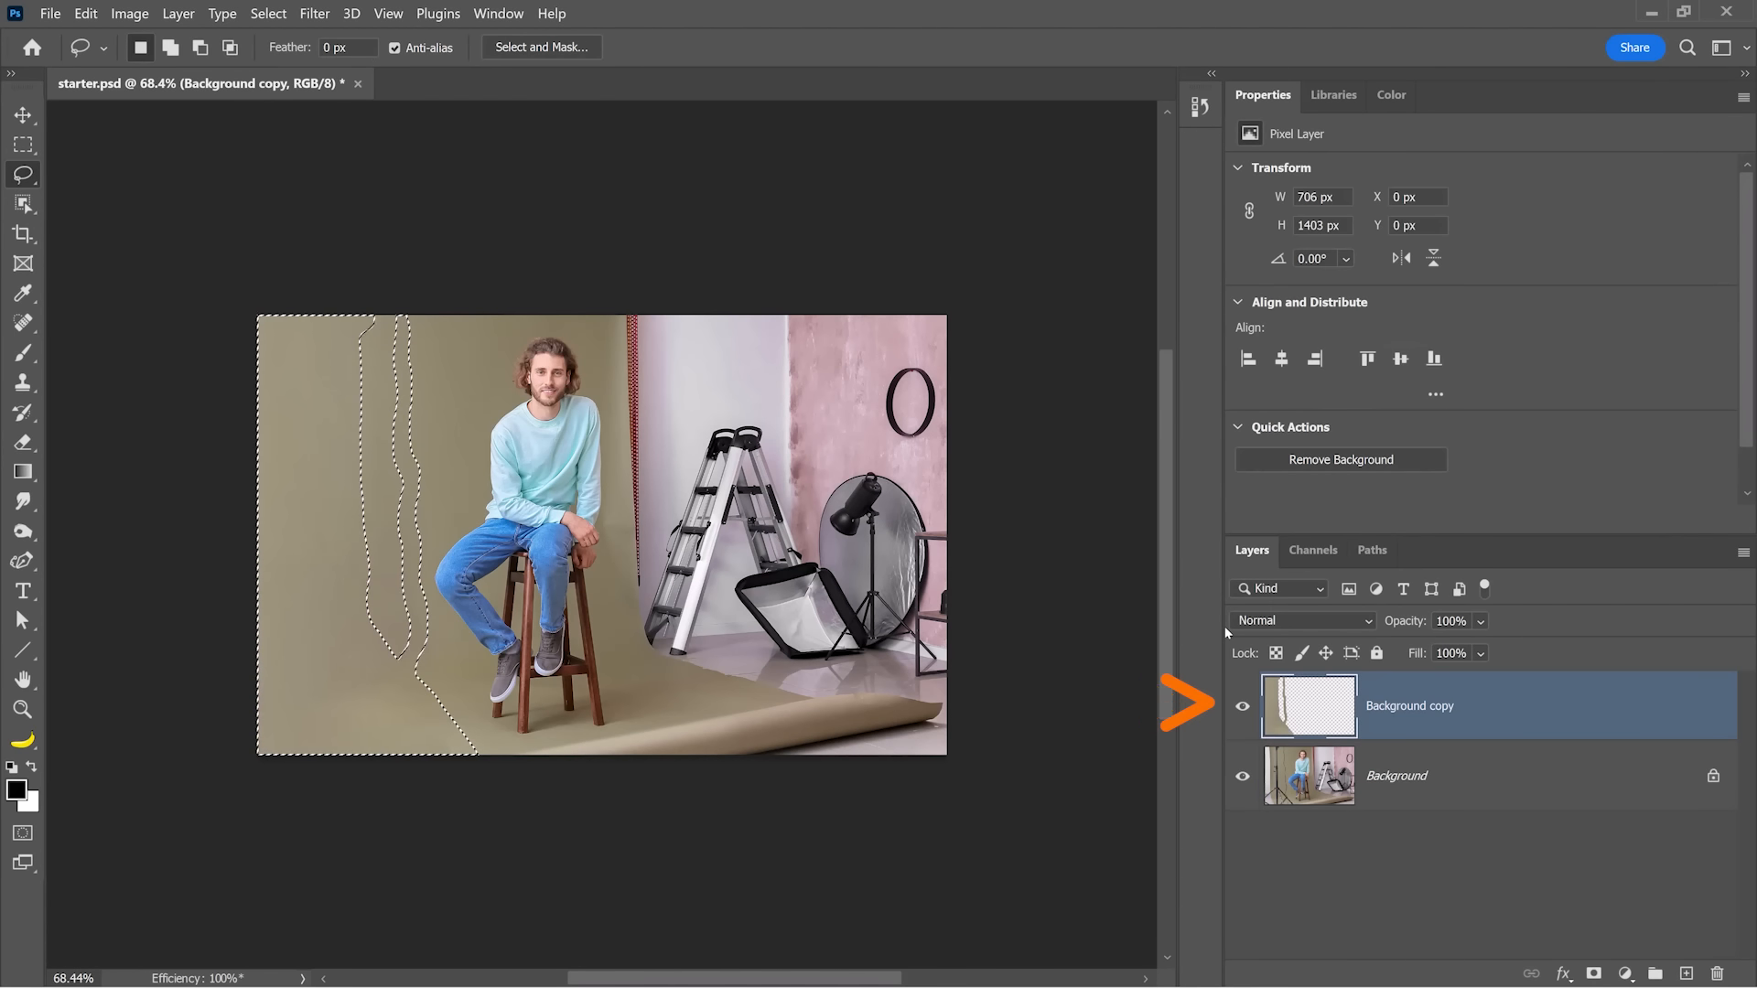
# - Deselect, fit the image on screen, and compare before and after by toggling the fill layer's visibility
pyautogui.click(1243, 708)
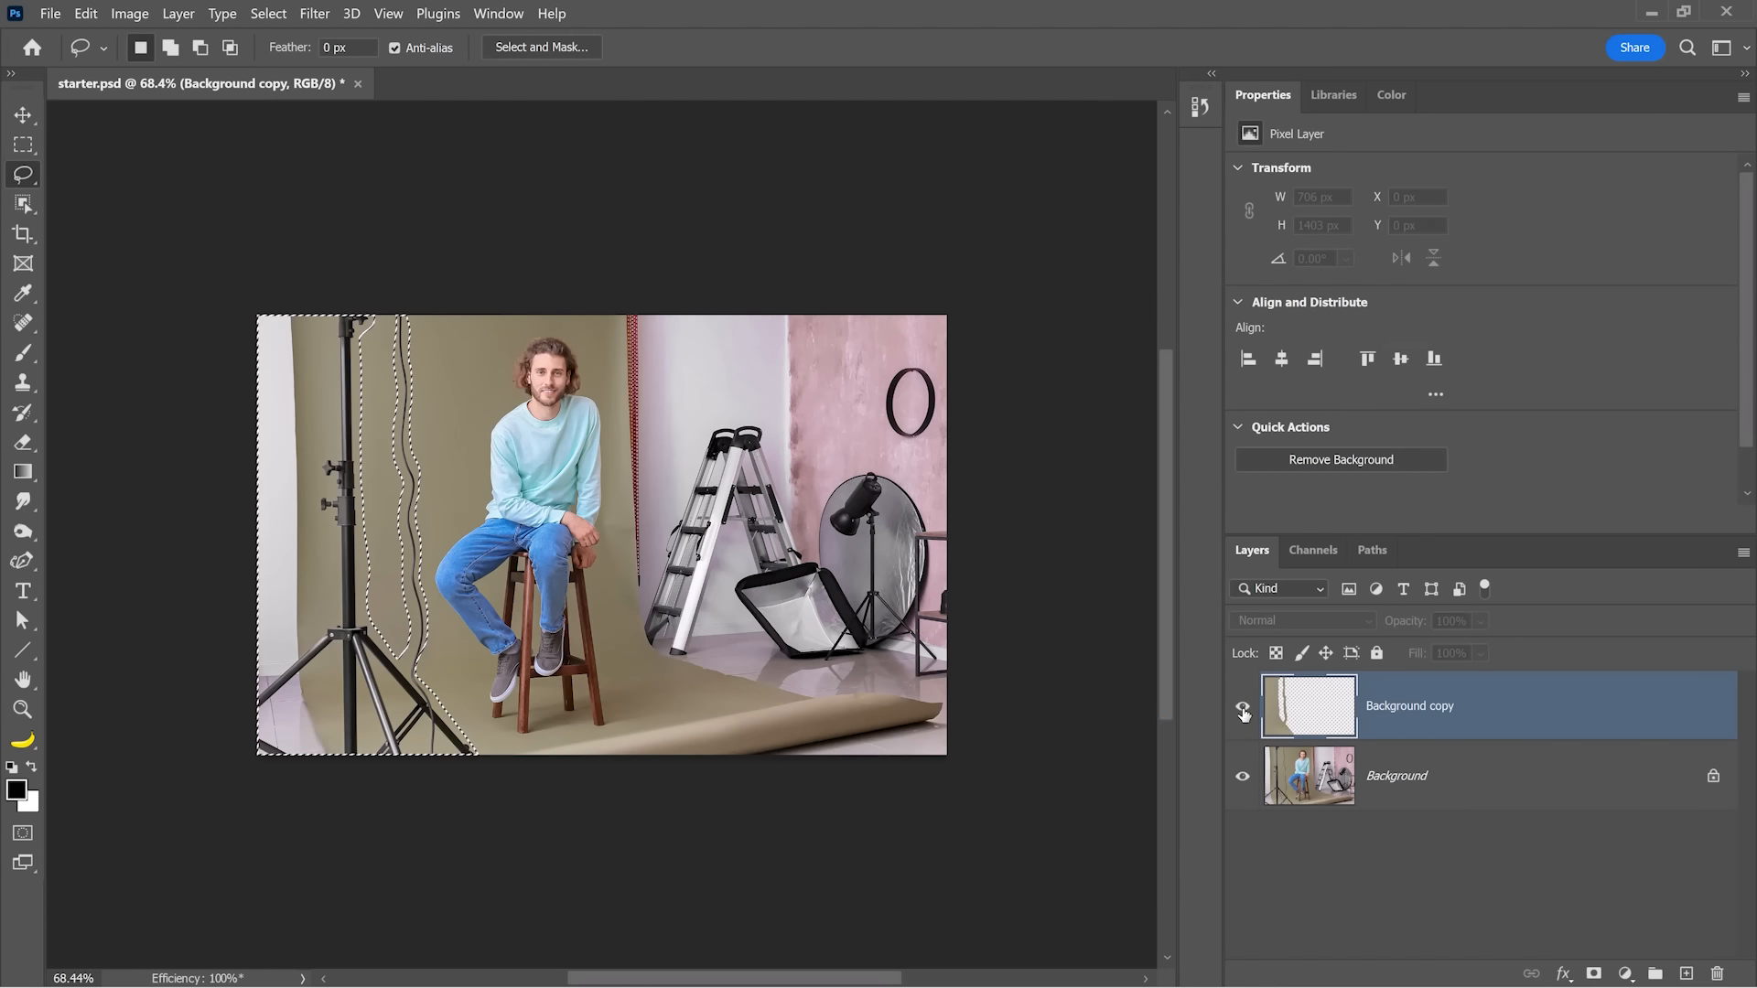
pyautogui.click(1243, 708)
pyautogui.click(1243, 709)
pyautogui.click(1243, 708)
pyautogui.hotkey('ctrl', 'd')
pyautogui.hotkey('ctrl', '0')
pyautogui.press('h')
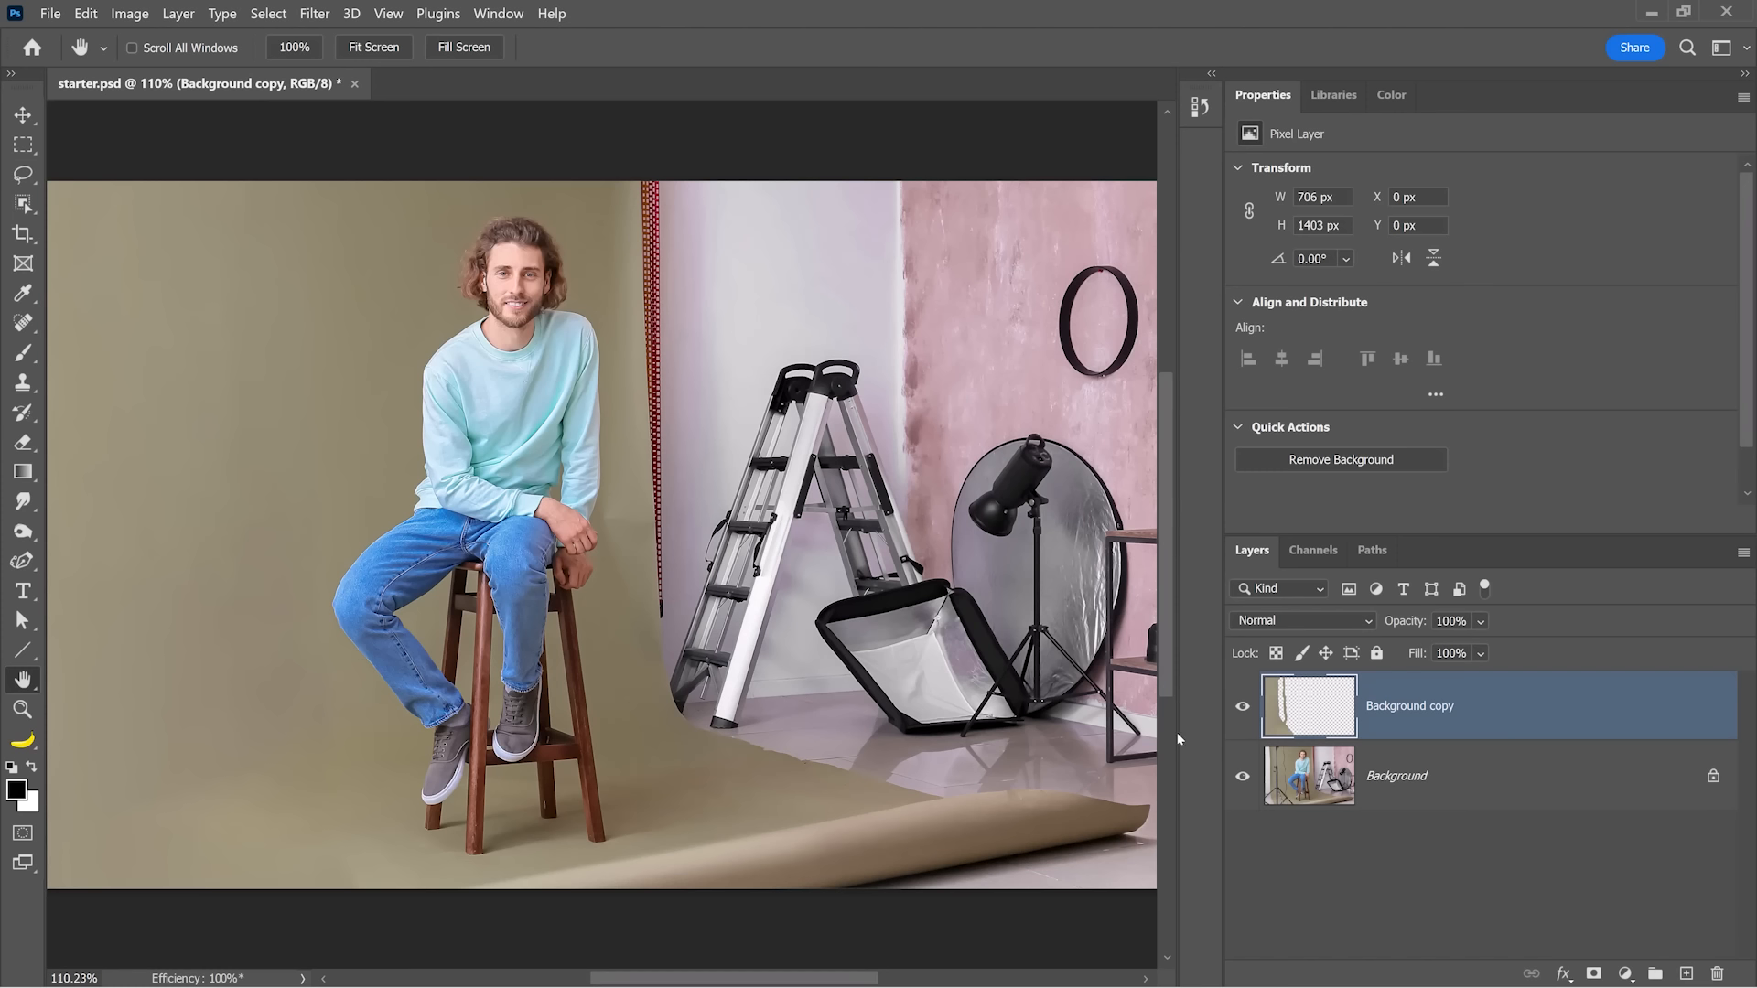
pyautogui.click(1243, 708)
pyautogui.click(1242, 708)
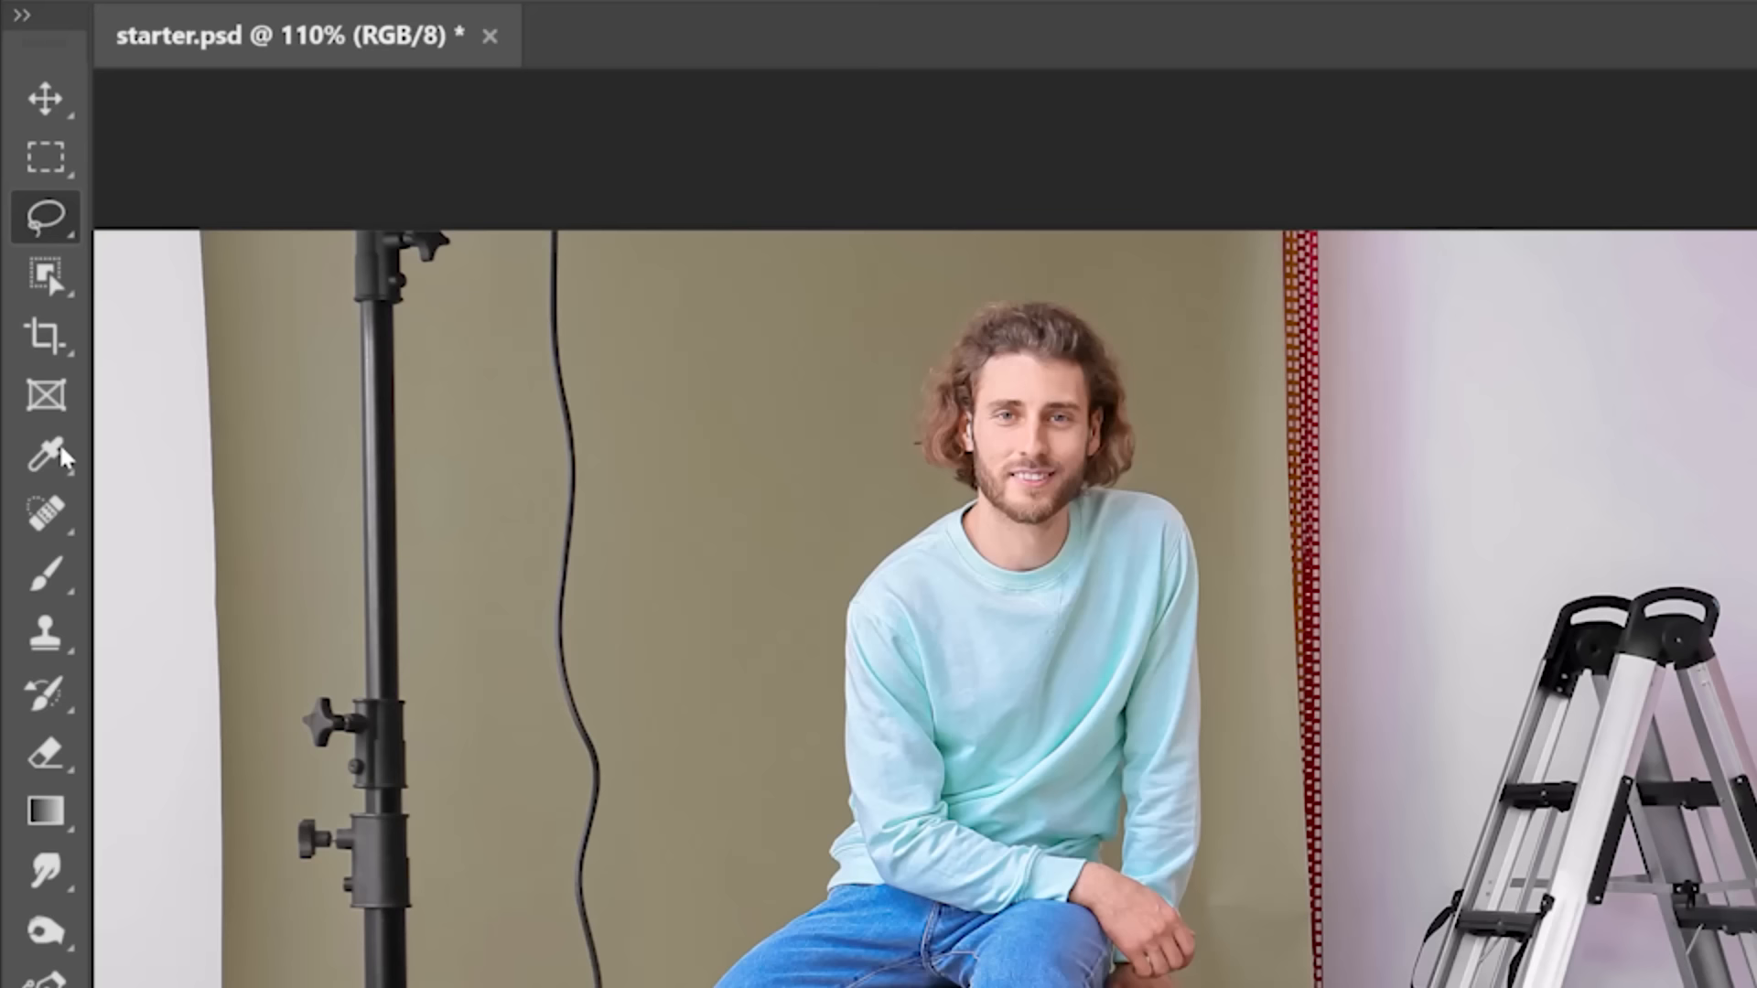
# - Sample the olive backdrop beside the seated man with the Eyedropper tool as the foreground color
pyautogui.rightClick(23, 293)
pyautogui.click(152, 452)
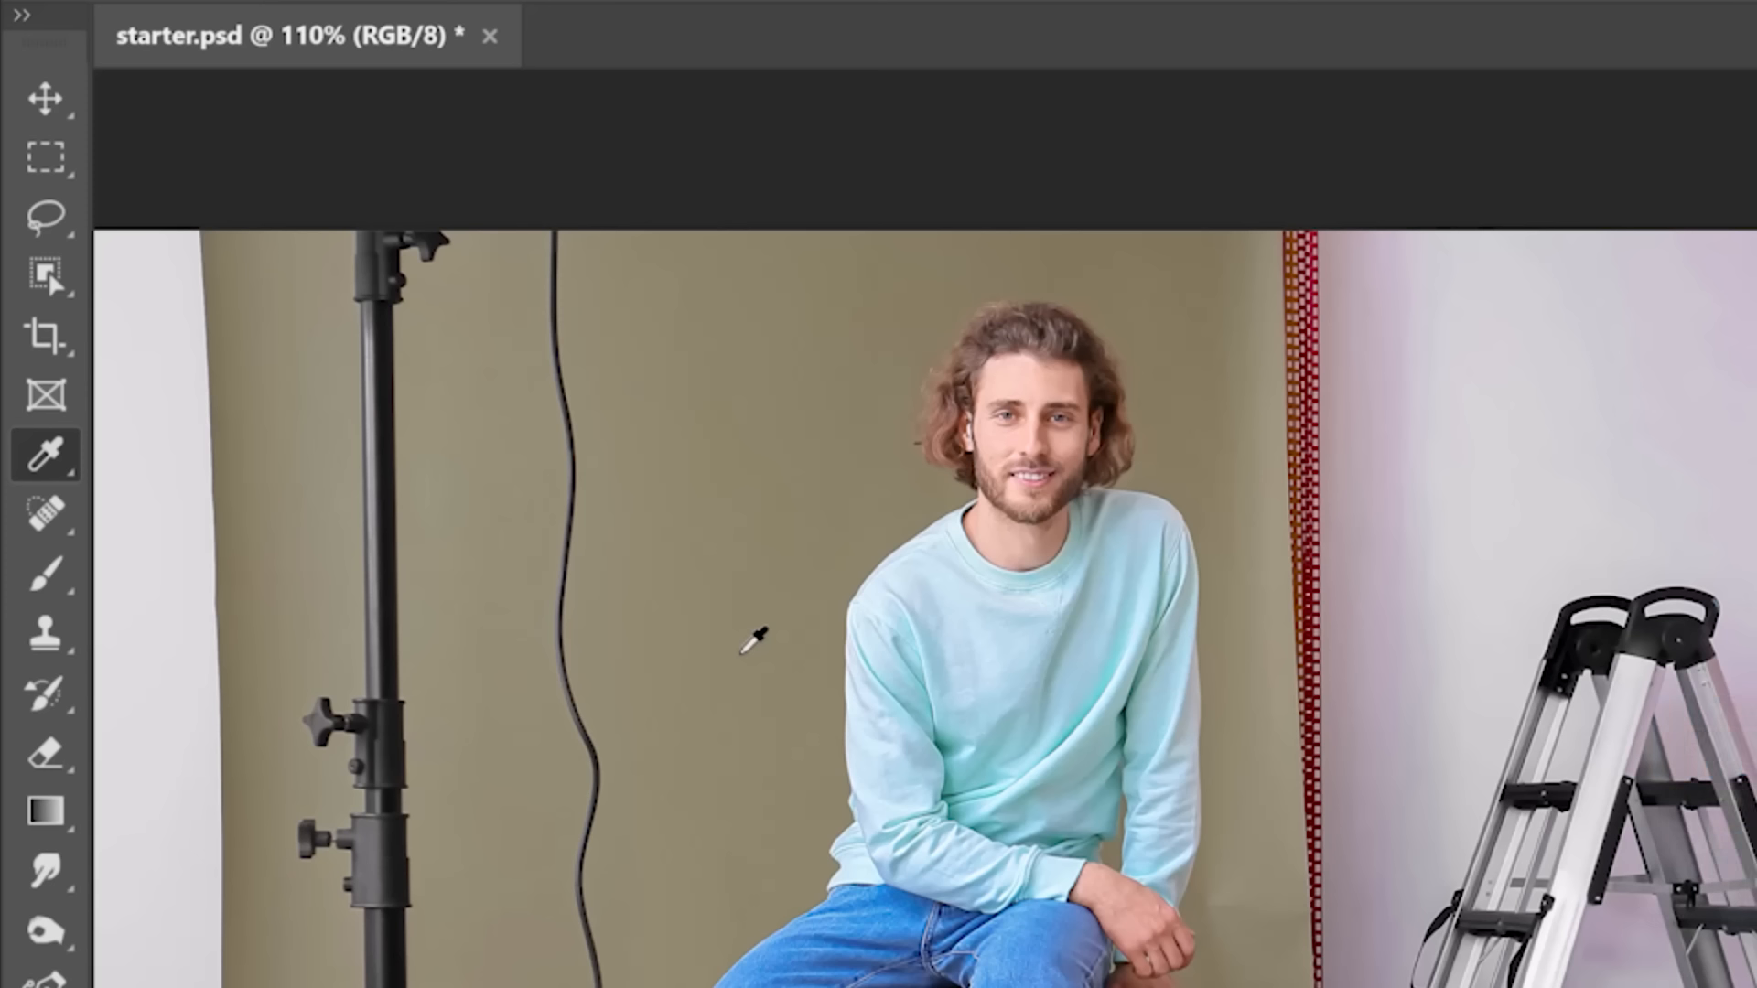
pyautogui.click(741, 654)
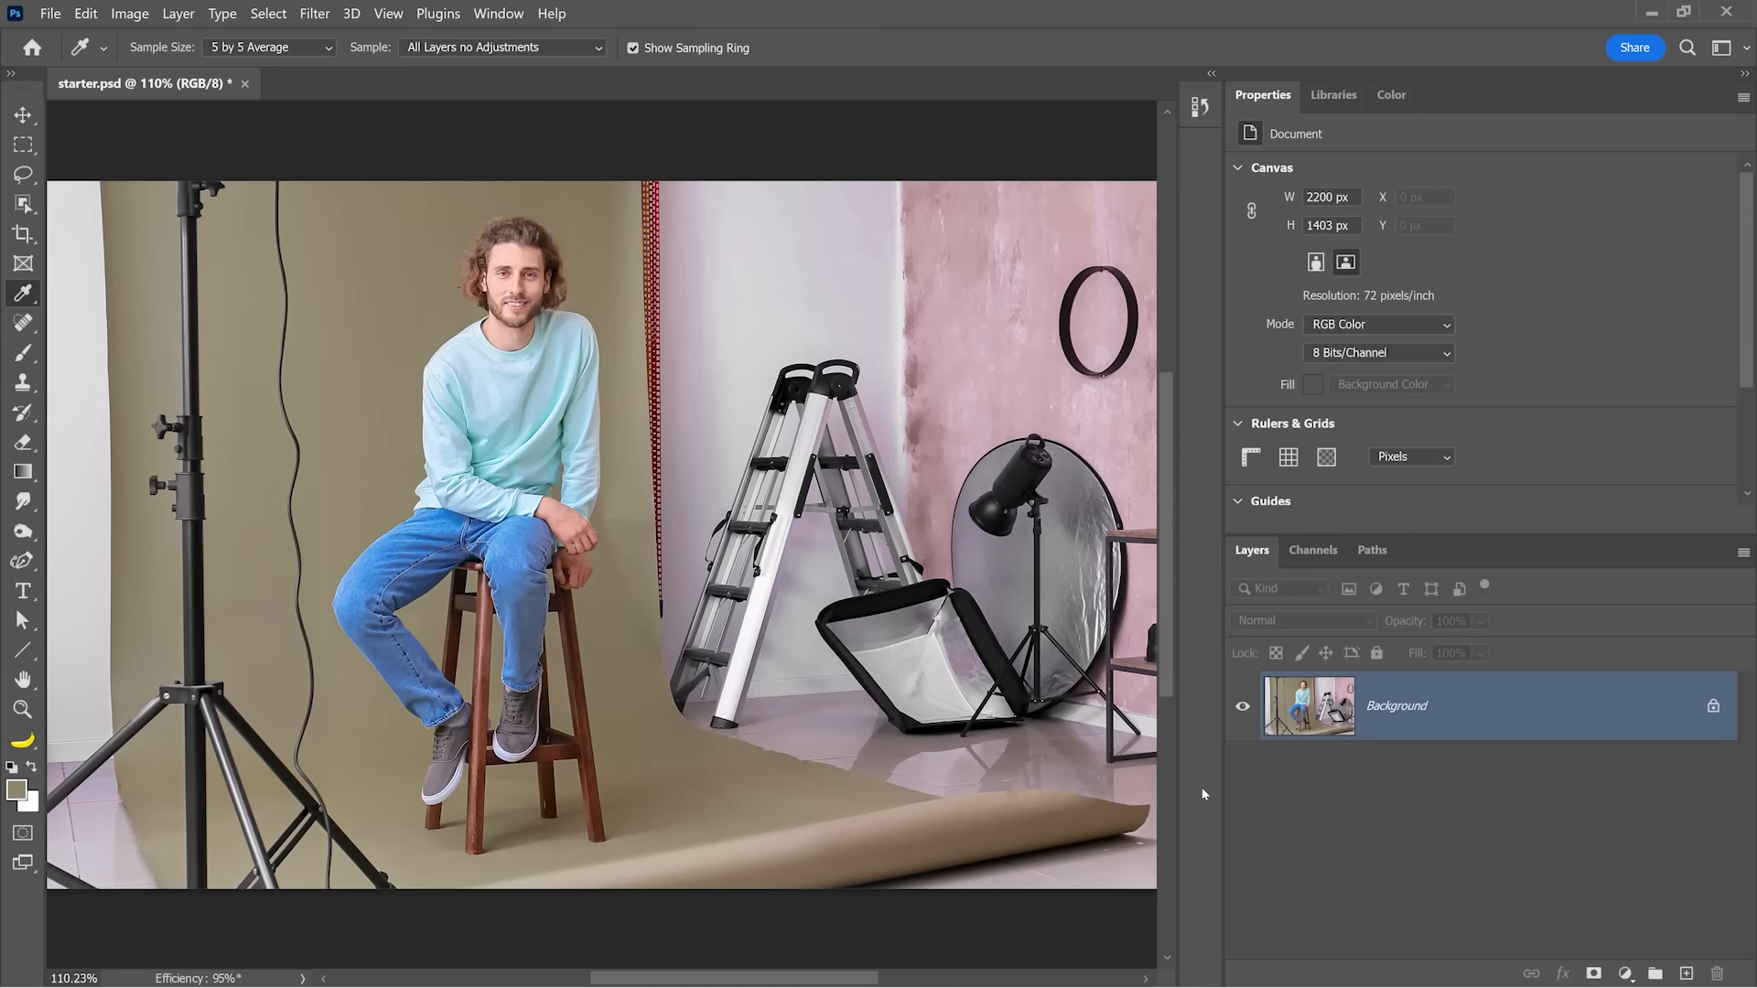
# - Add a linear Gradient Fill layer above the Background and try shifting the gradient up and down over the photo
pyautogui.click(1625, 973)
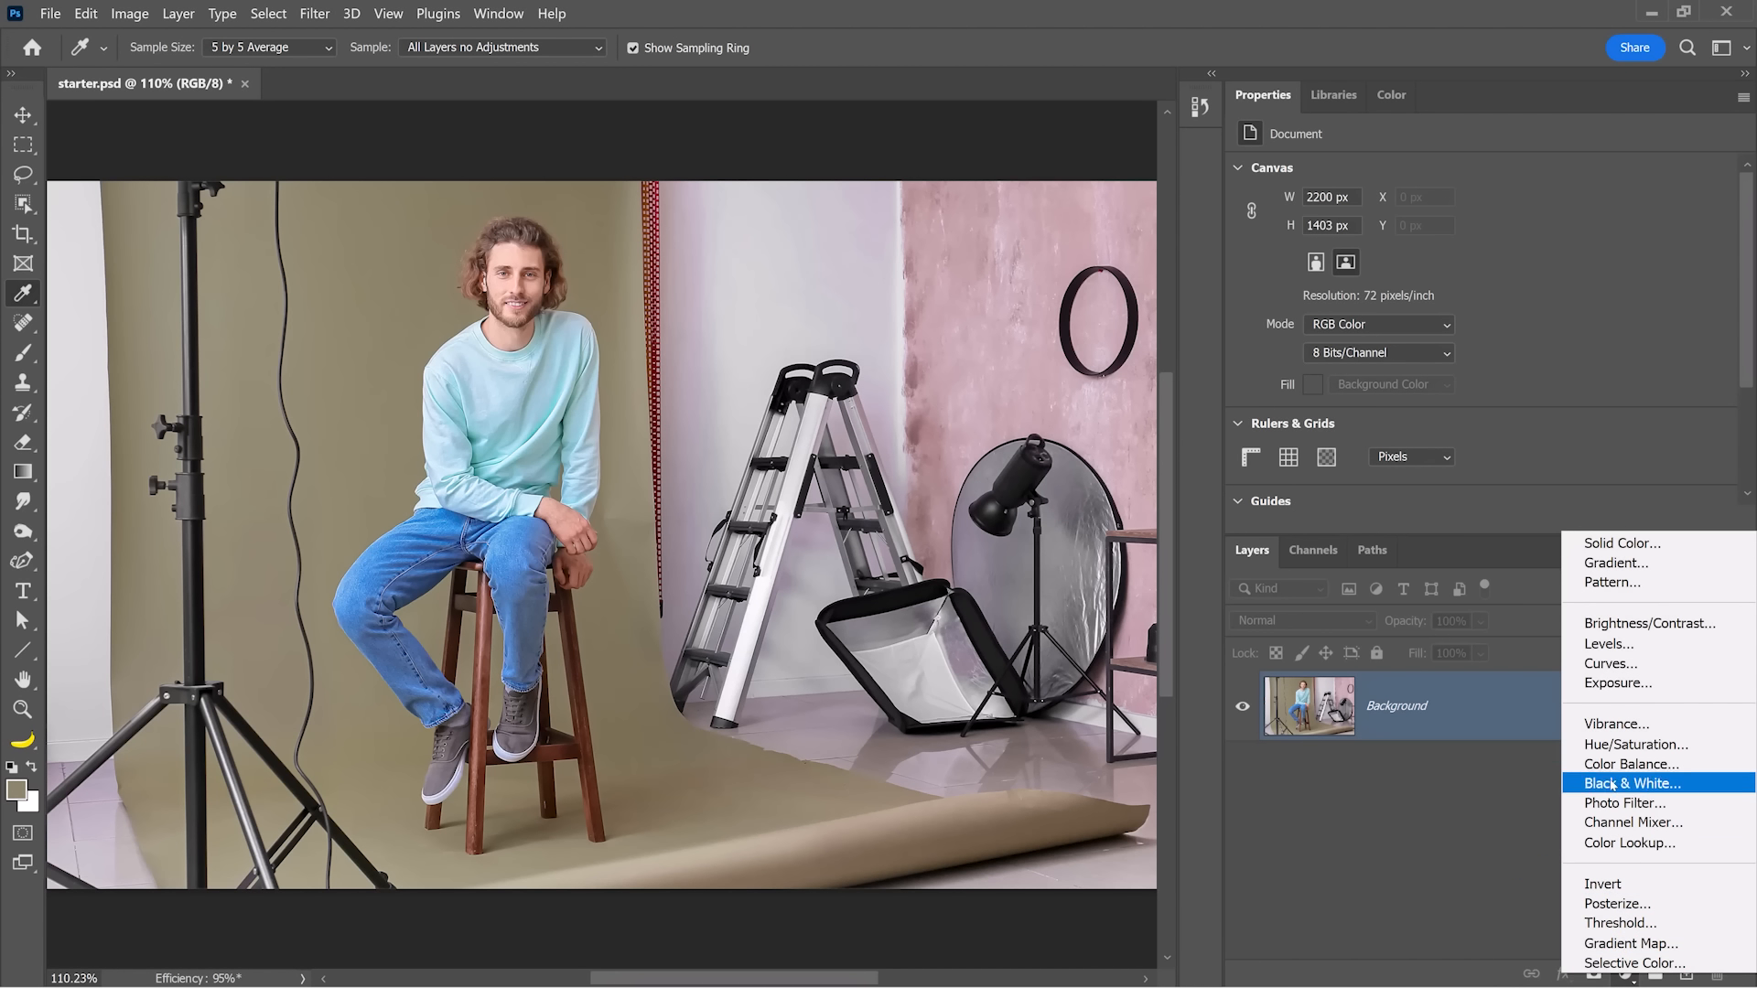
pyautogui.click(1616, 563)
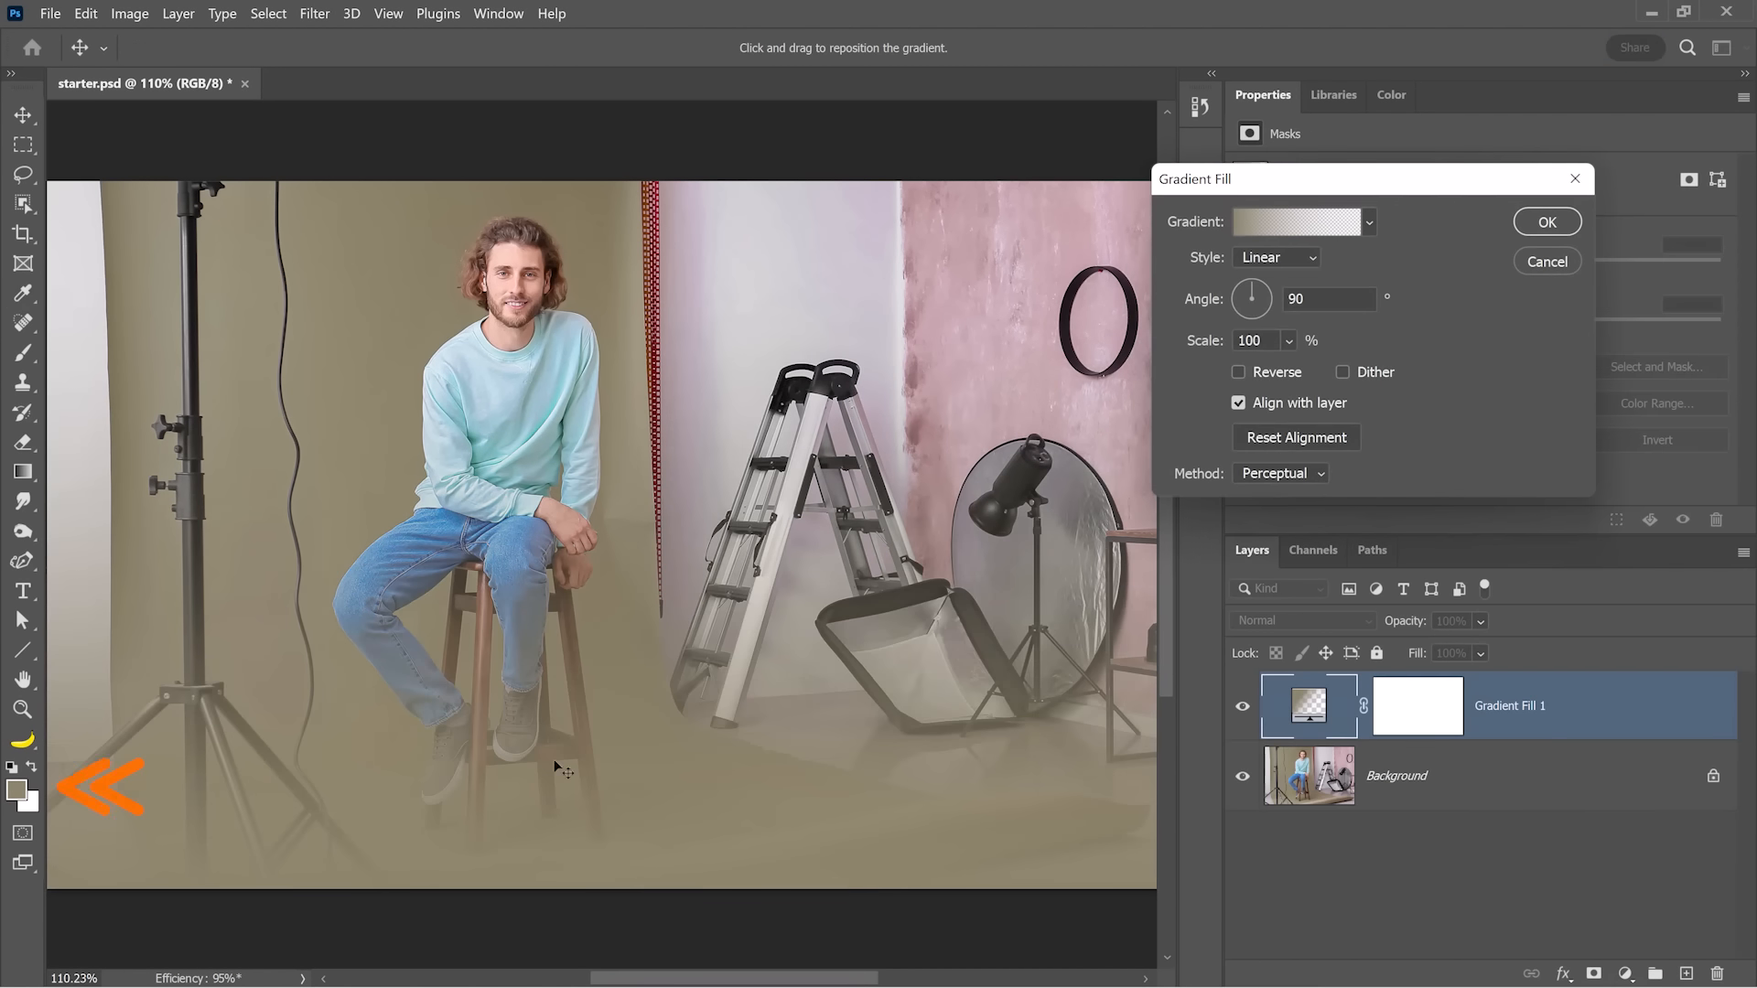
pyautogui.moveTo(1247, 186); pyautogui.dragTo(1250, 176)
pyautogui.moveTo(732, 696); pyautogui.dragTo(730, 643)
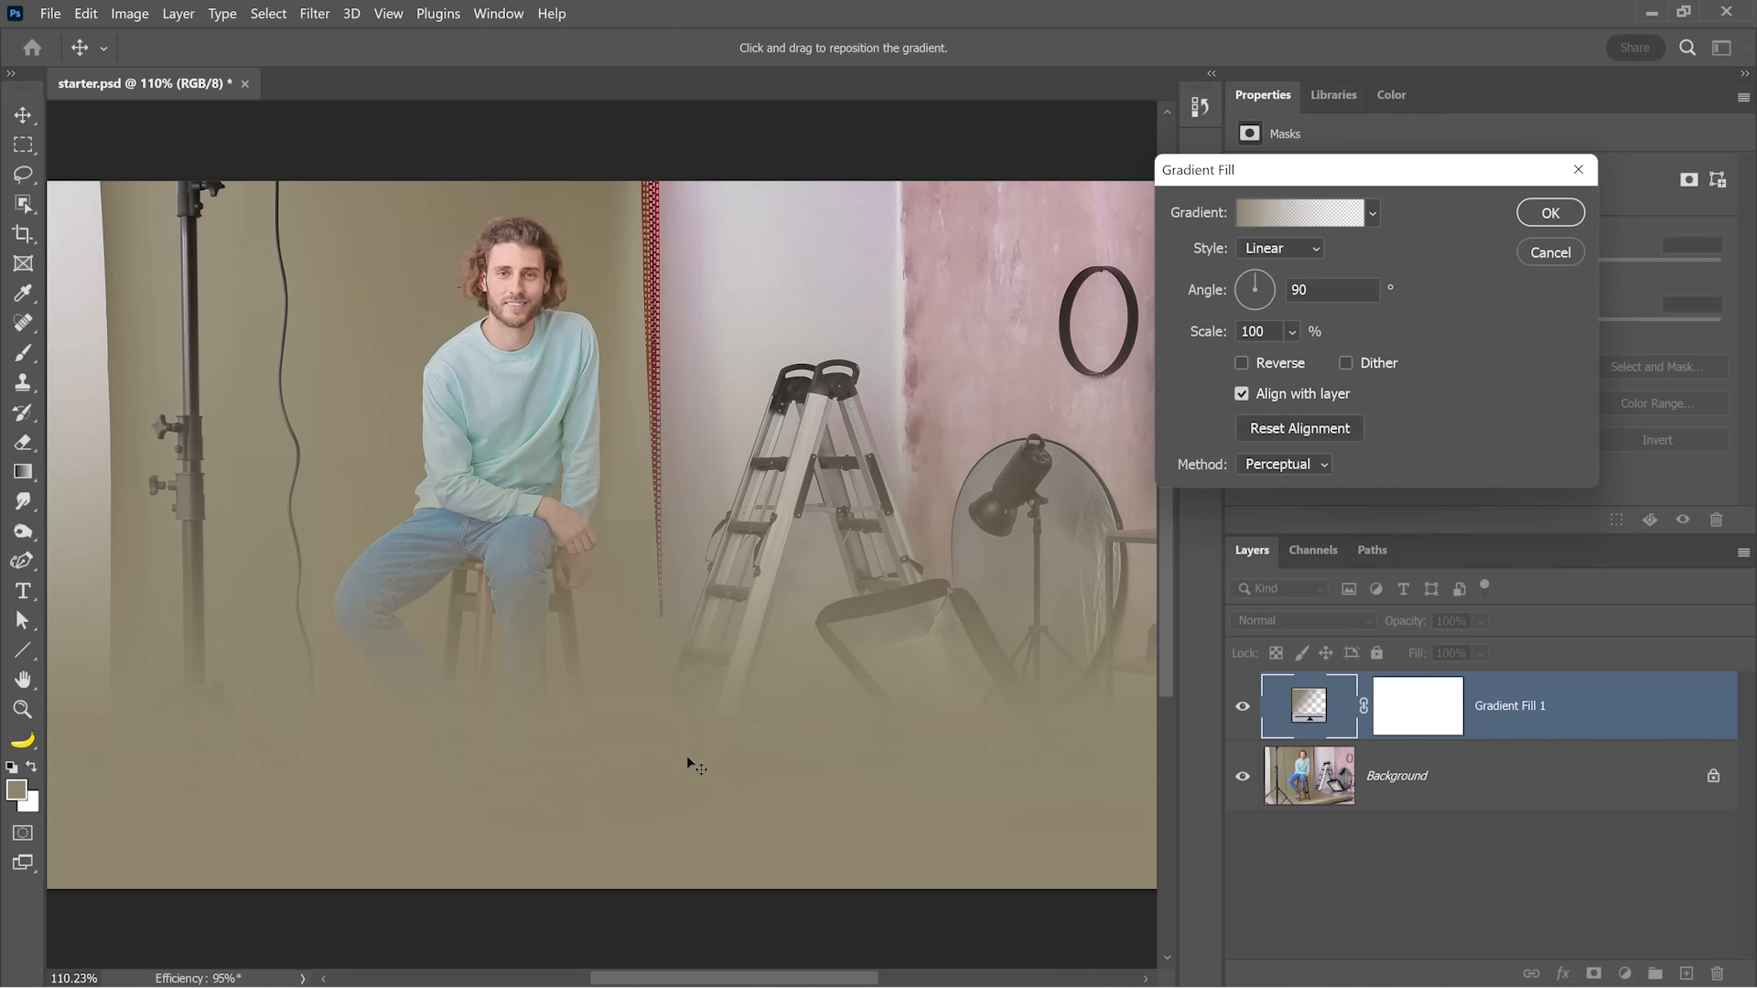
pyautogui.moveTo(688, 749); pyautogui.dragTo(706, 815)
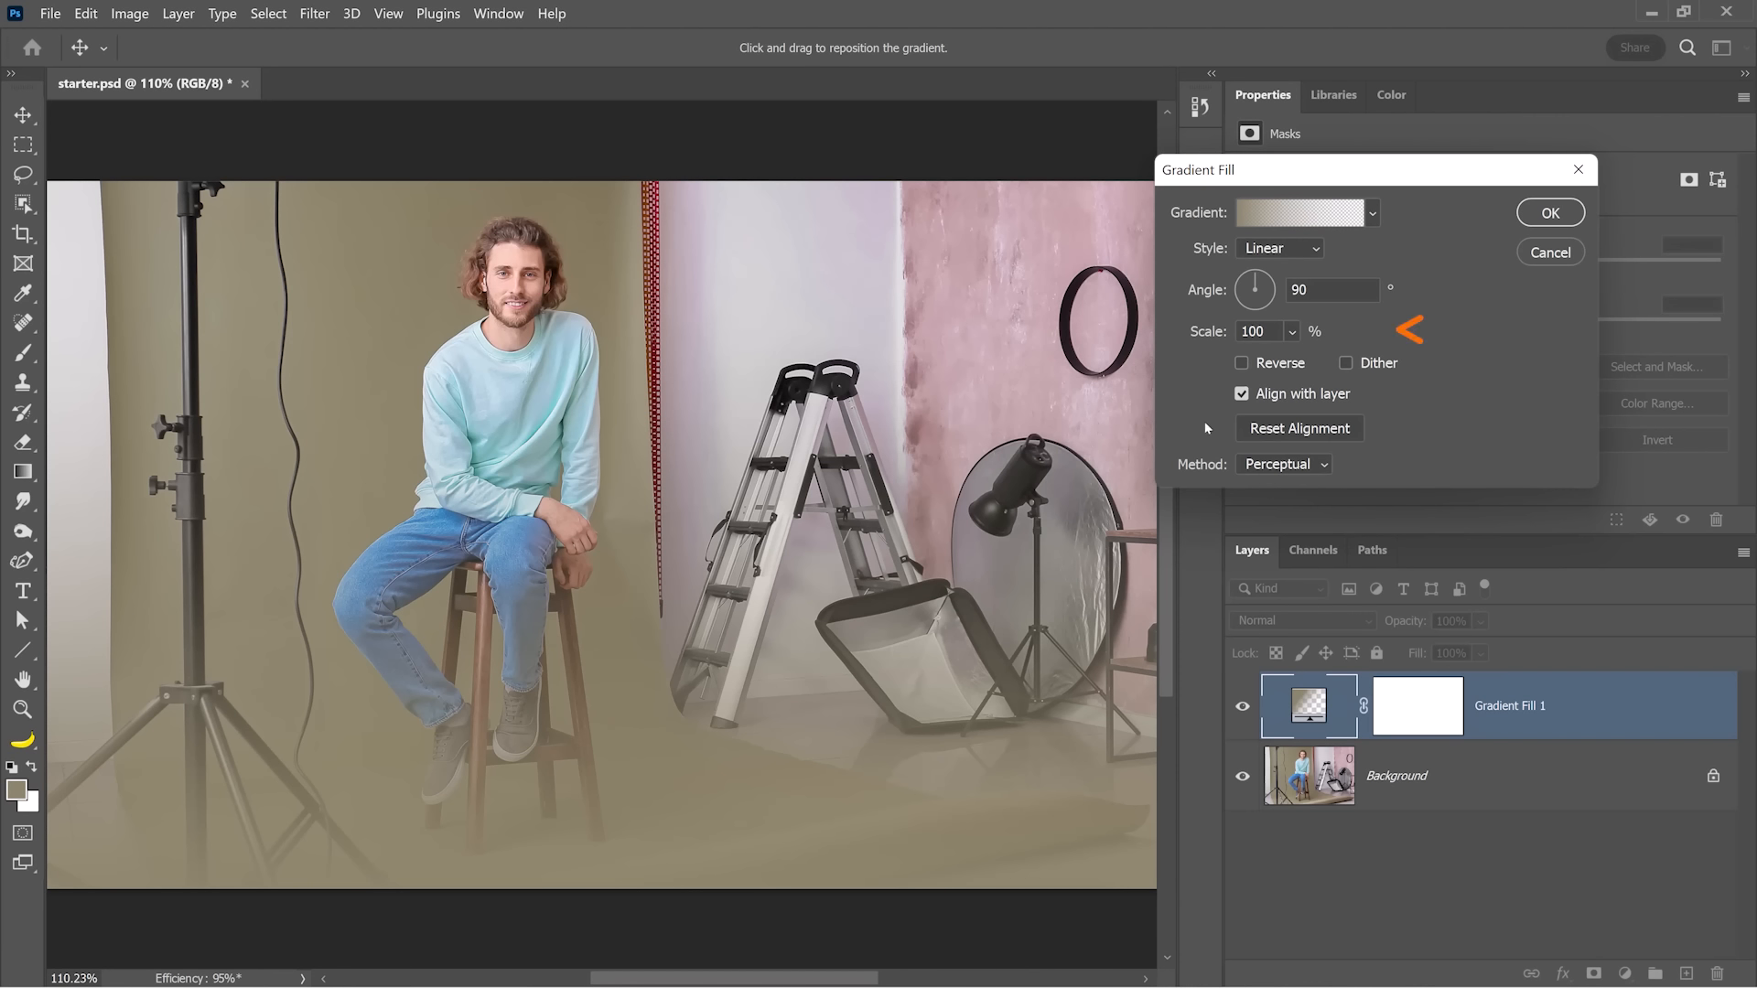
# - Set the gradient's scale to 10% and angle to 95°, positioning its edge across the stool legs
pyautogui.doubleClick(1235, 331)
pyautogui.write('10')
pyautogui.moveTo(823, 622); pyautogui.dragTo(795, 750)
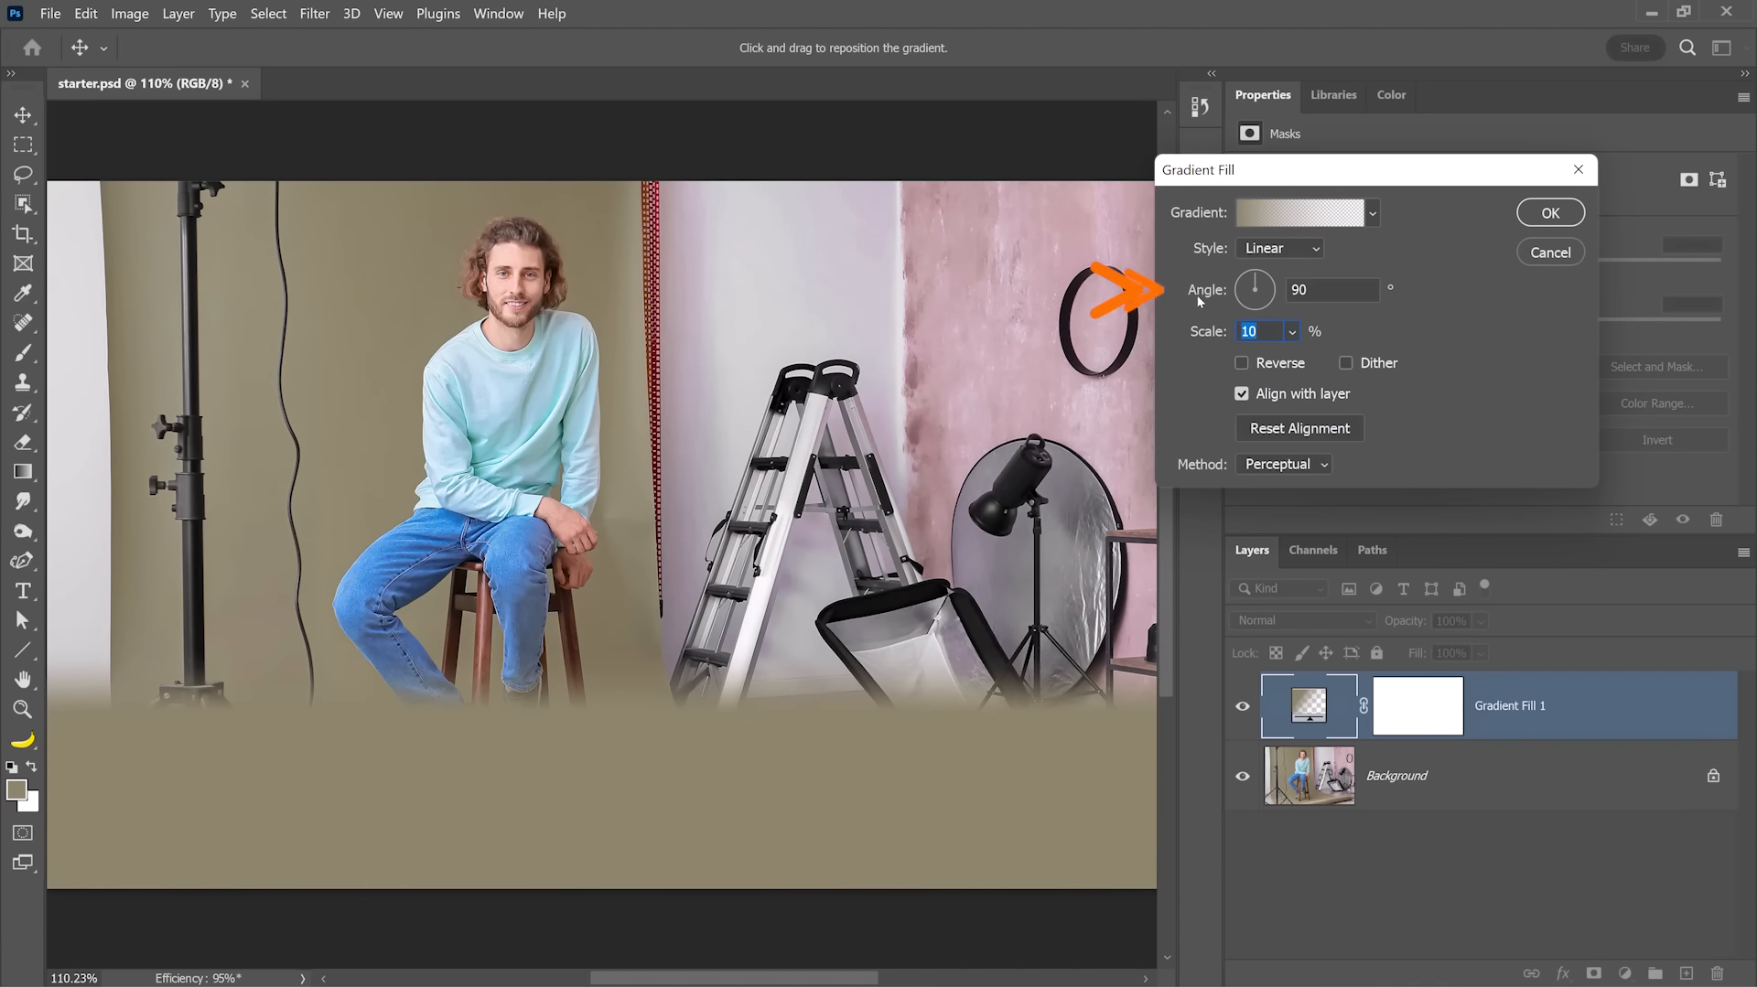
pyautogui.hotkey('shift', 'Tab')
pyautogui.write('95')
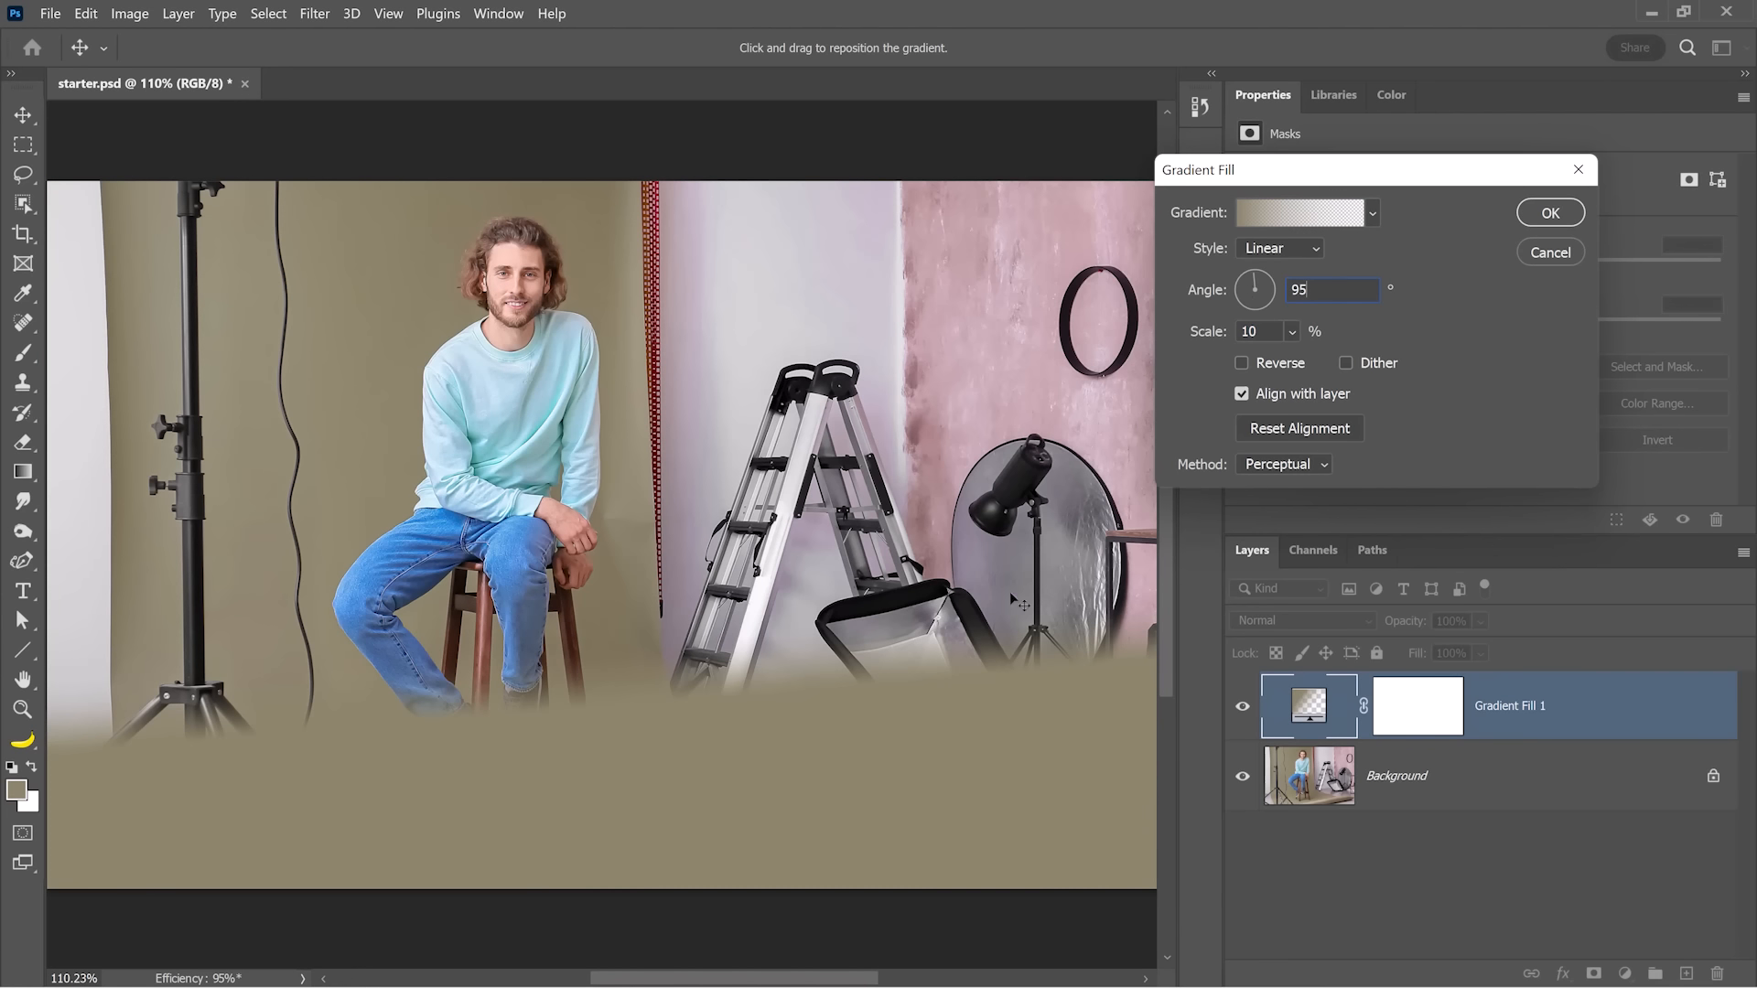
pyautogui.moveTo(729, 748)
pyautogui.mouseDown()
pyautogui.moveTo(743, 803)
pyautogui.moveTo(745, 749)
pyautogui.mouseUp()
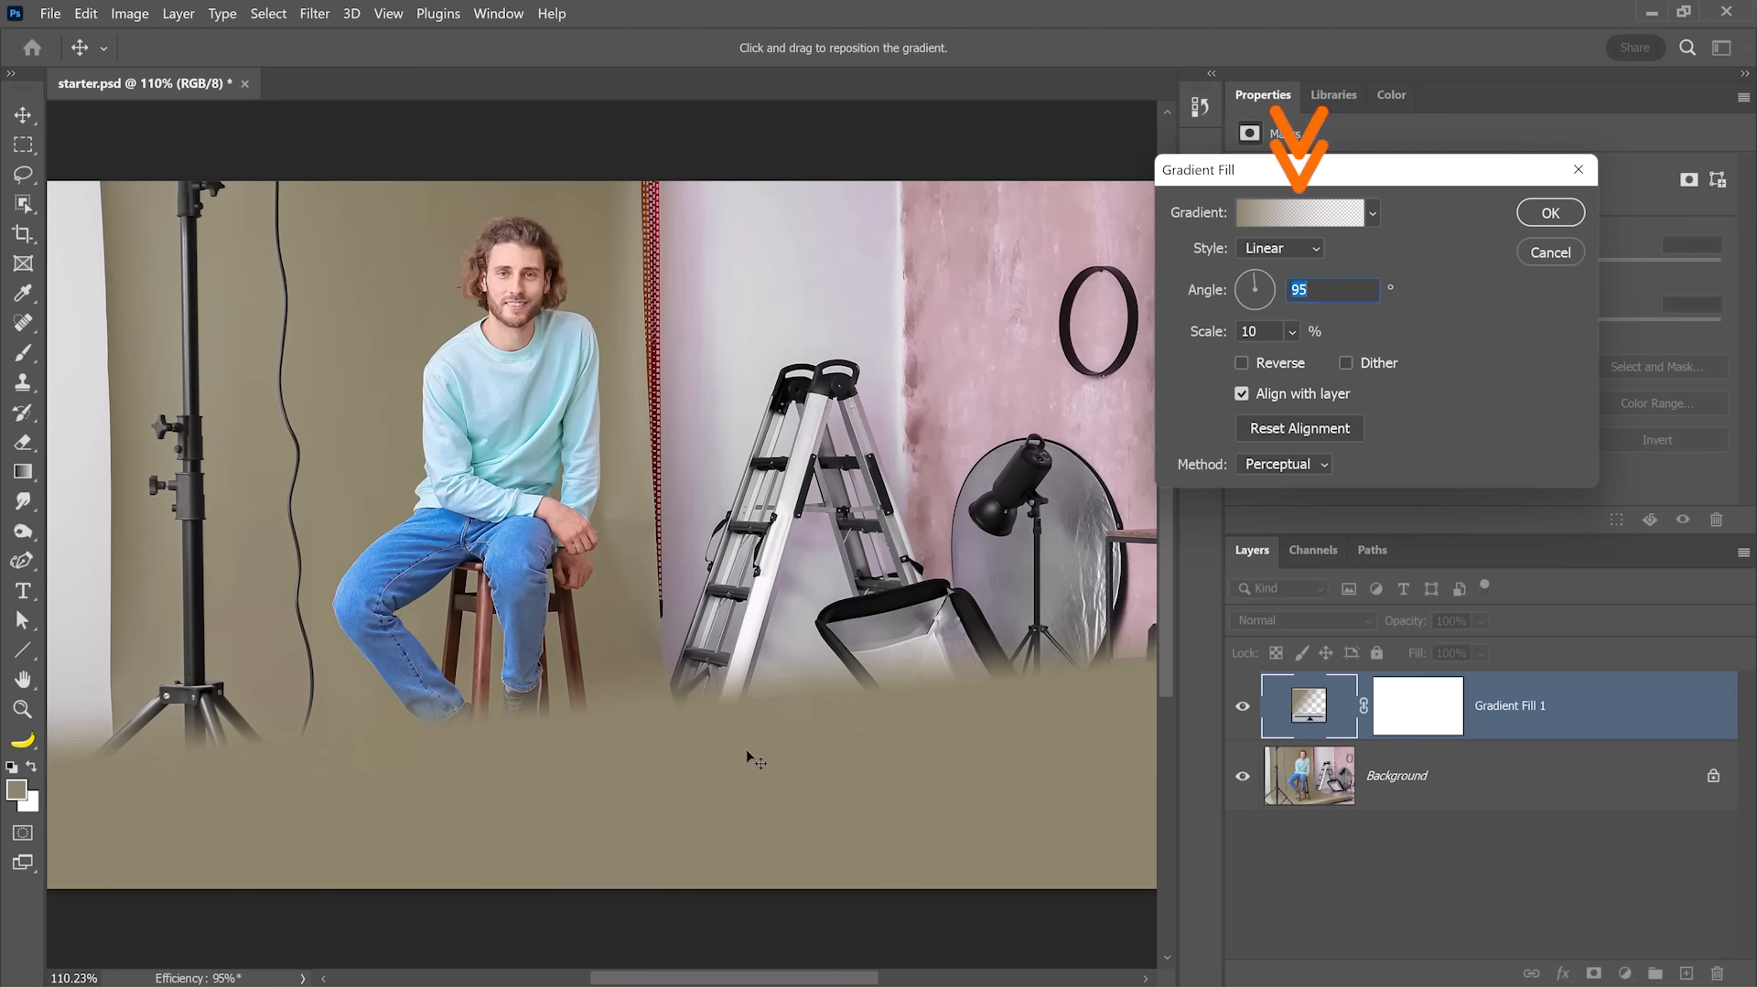
# - Edit the gradient and set its end opacity stop at location 100% to 100% opacity
pyautogui.click(1301, 216)
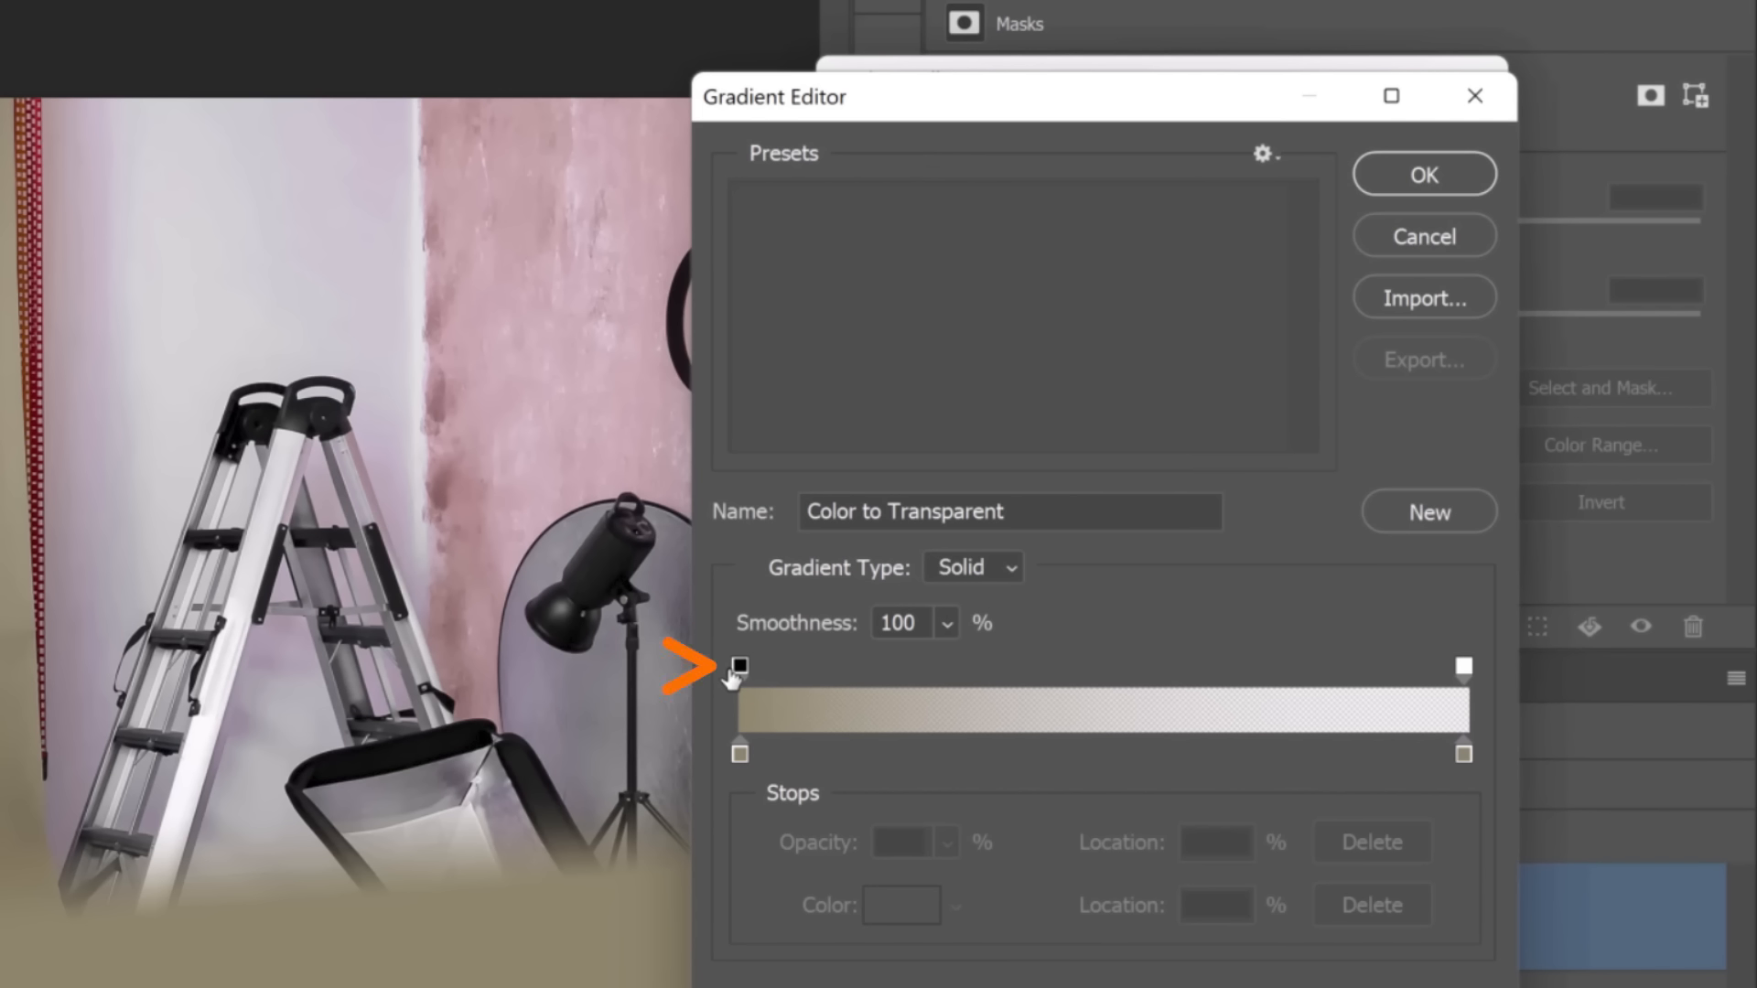
pyautogui.click(1107, 545)
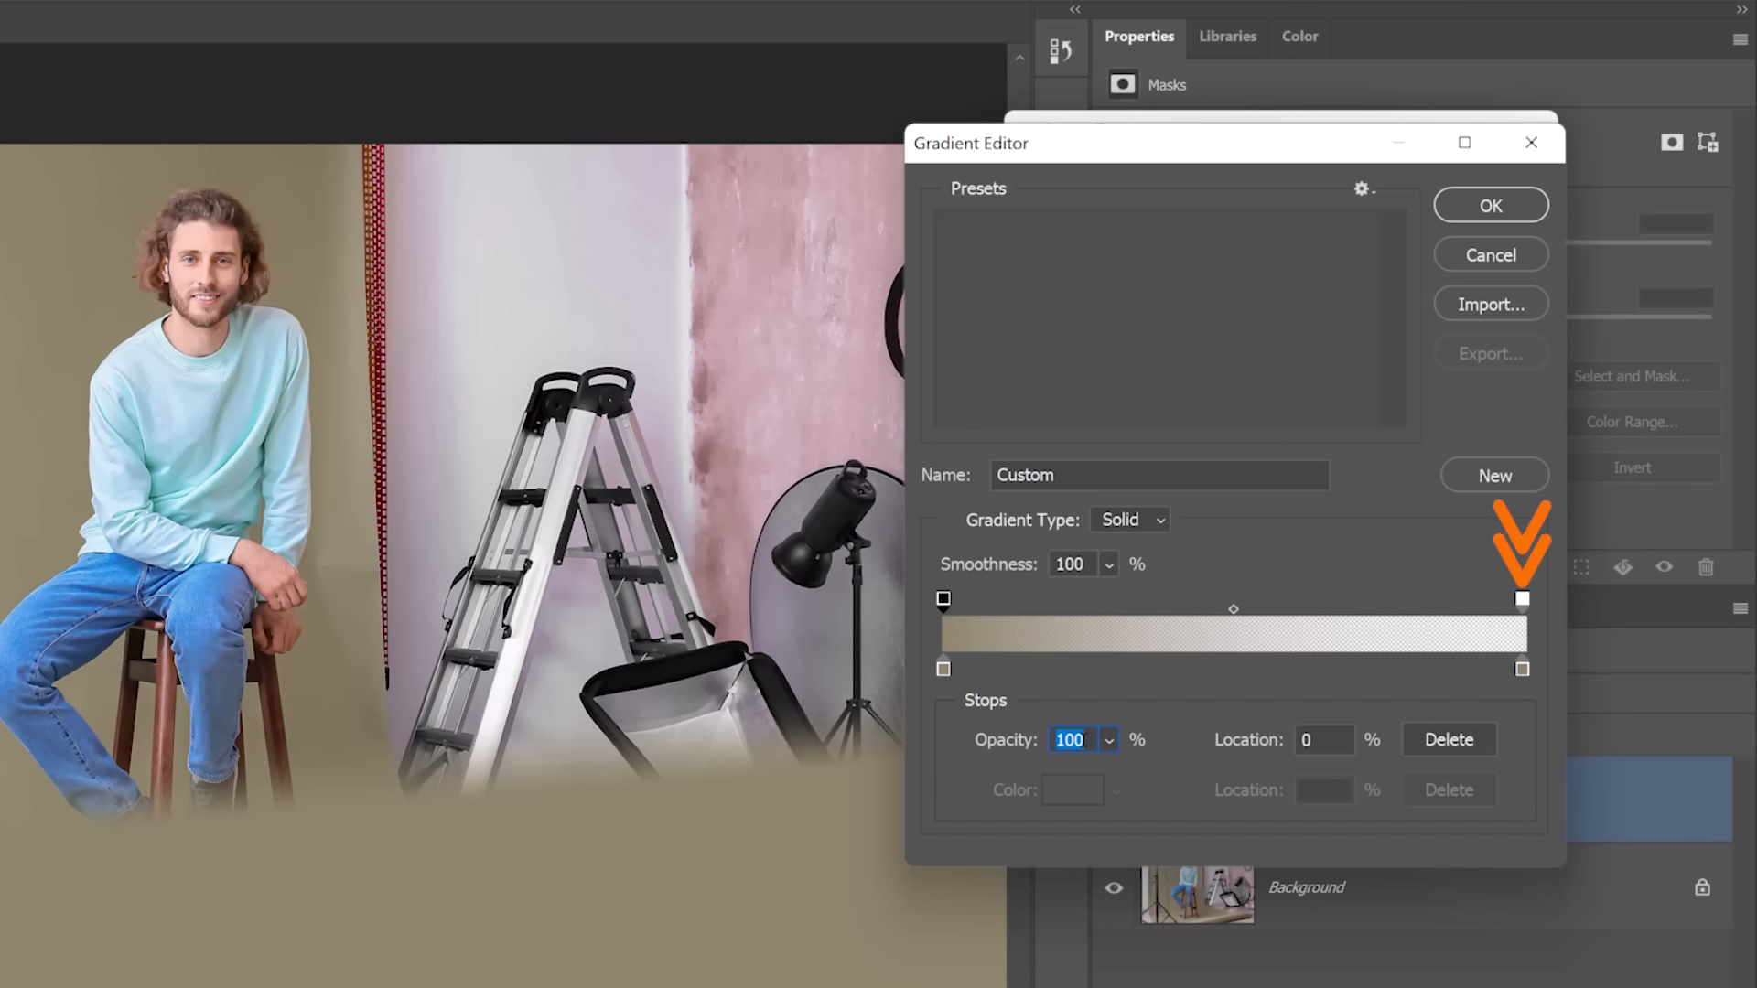
pyautogui.click(1522, 599)
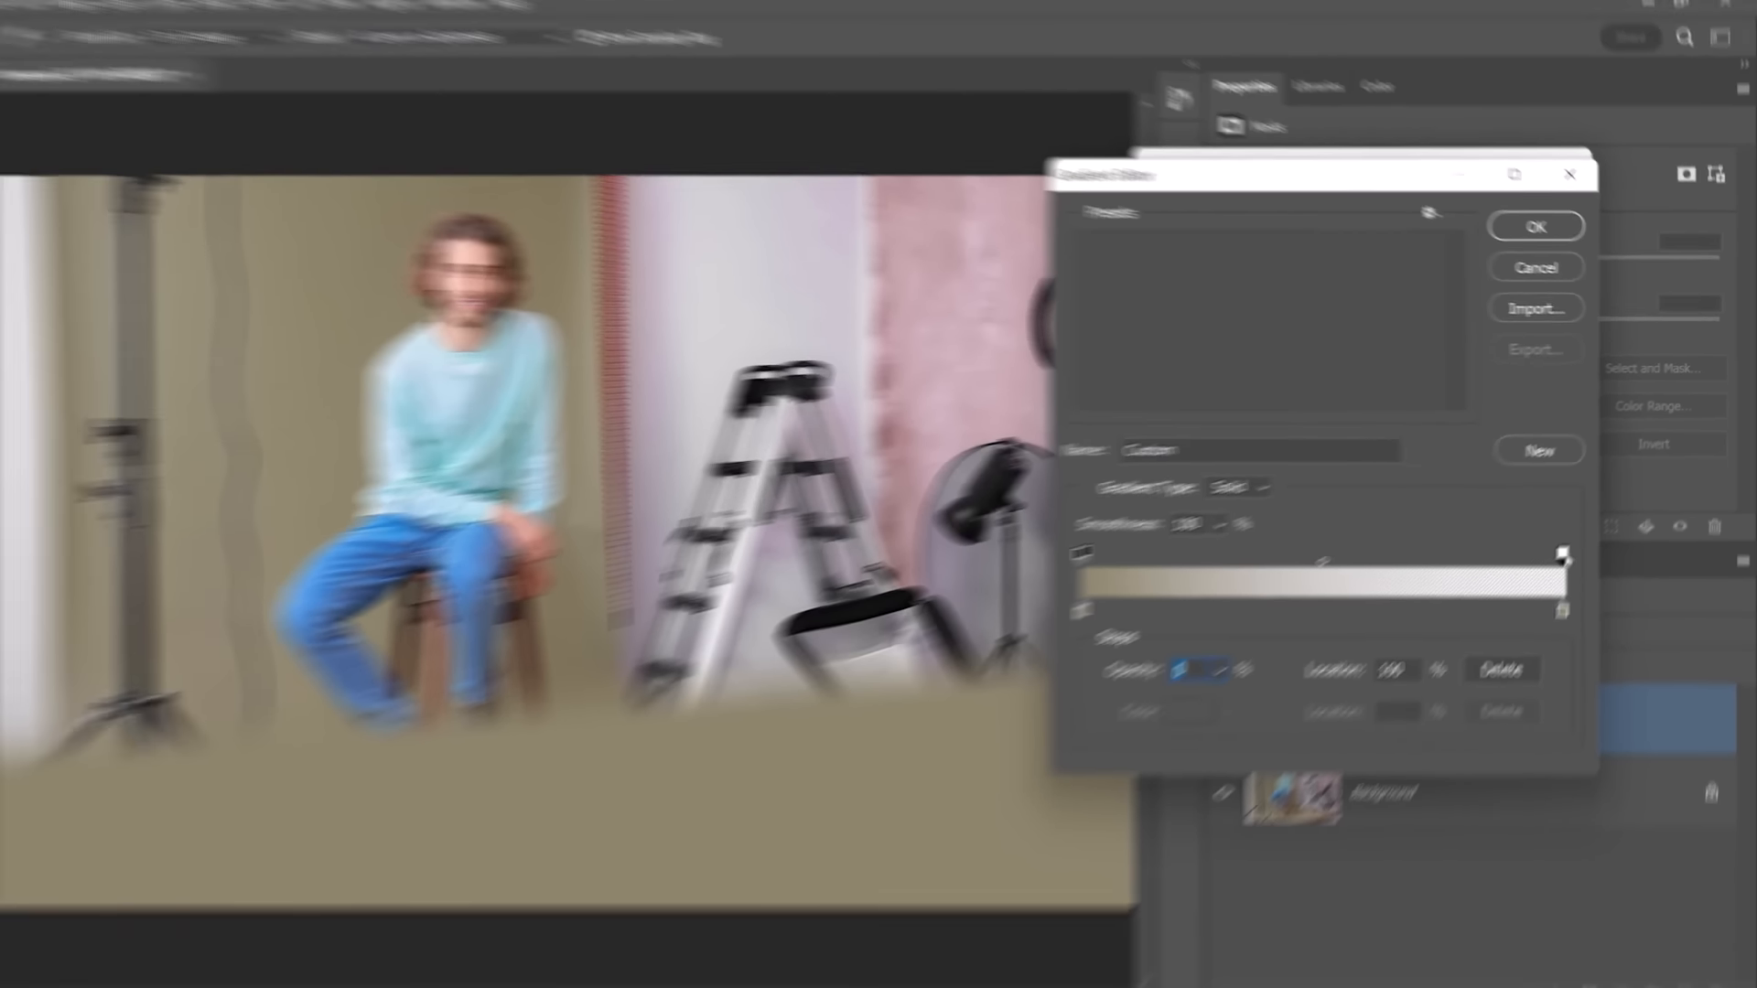
pyautogui.write('100')
pyautogui.press('Return')
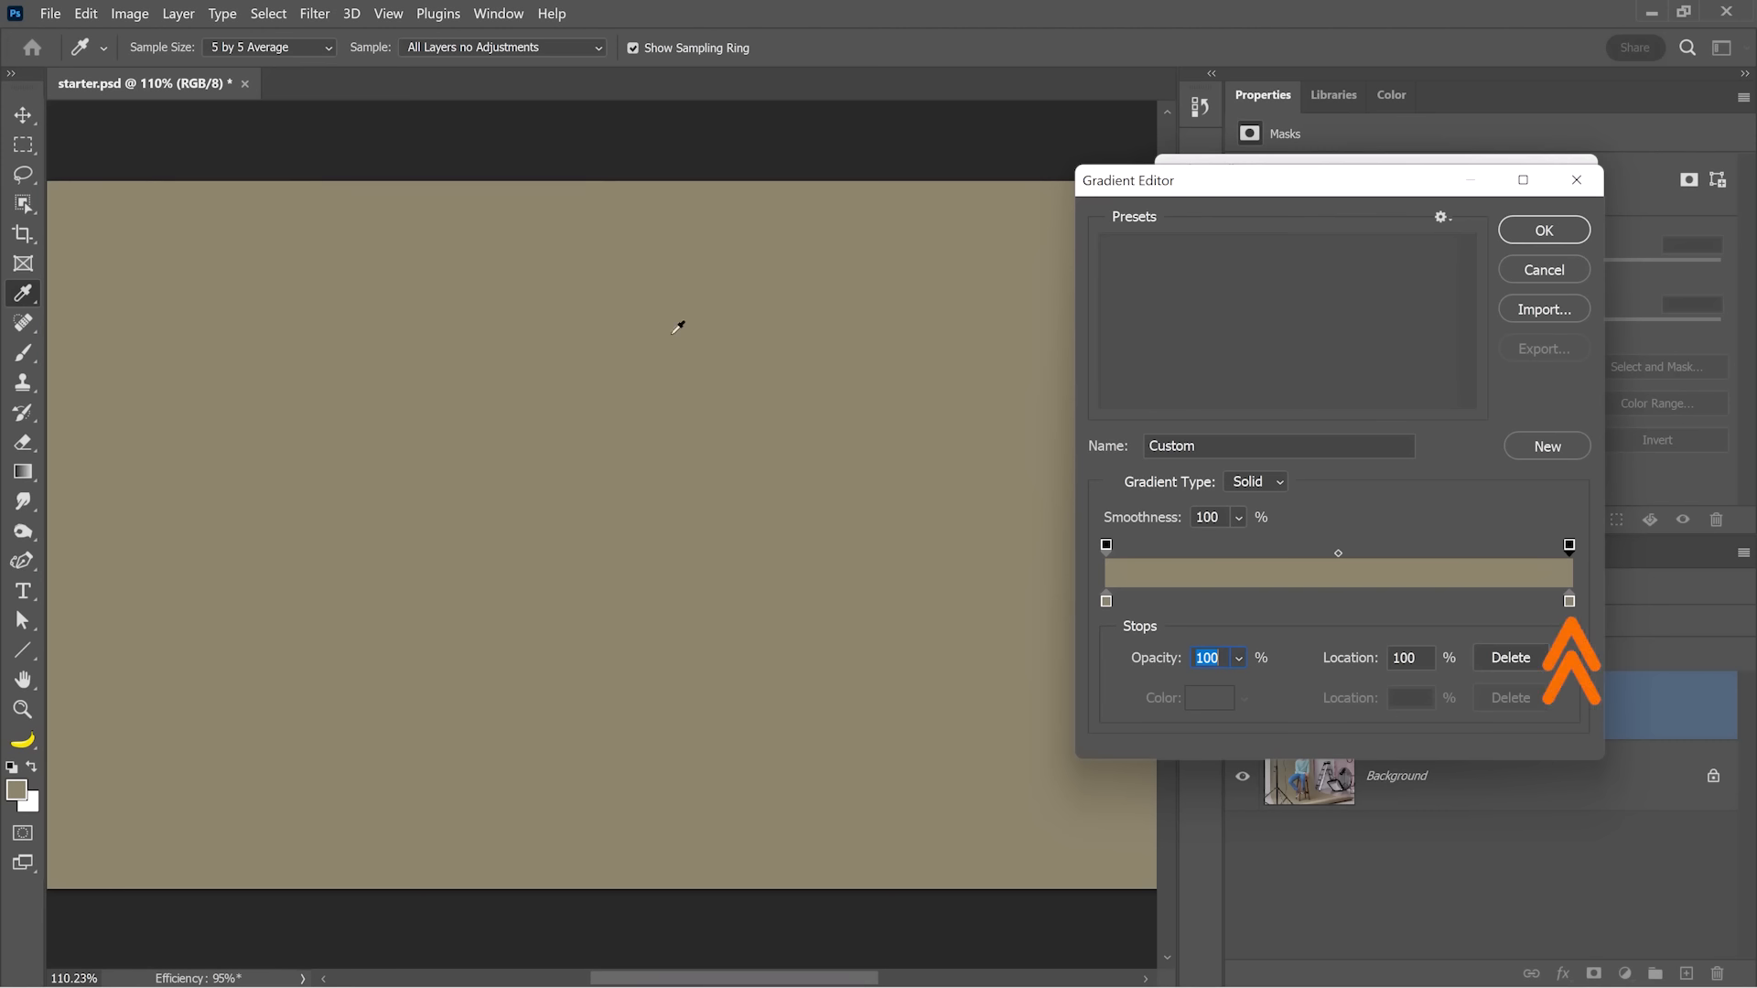
# - Add a color stop at location 50% of the gradient and color it darker olive 78725a
pyautogui.click(1570, 601)
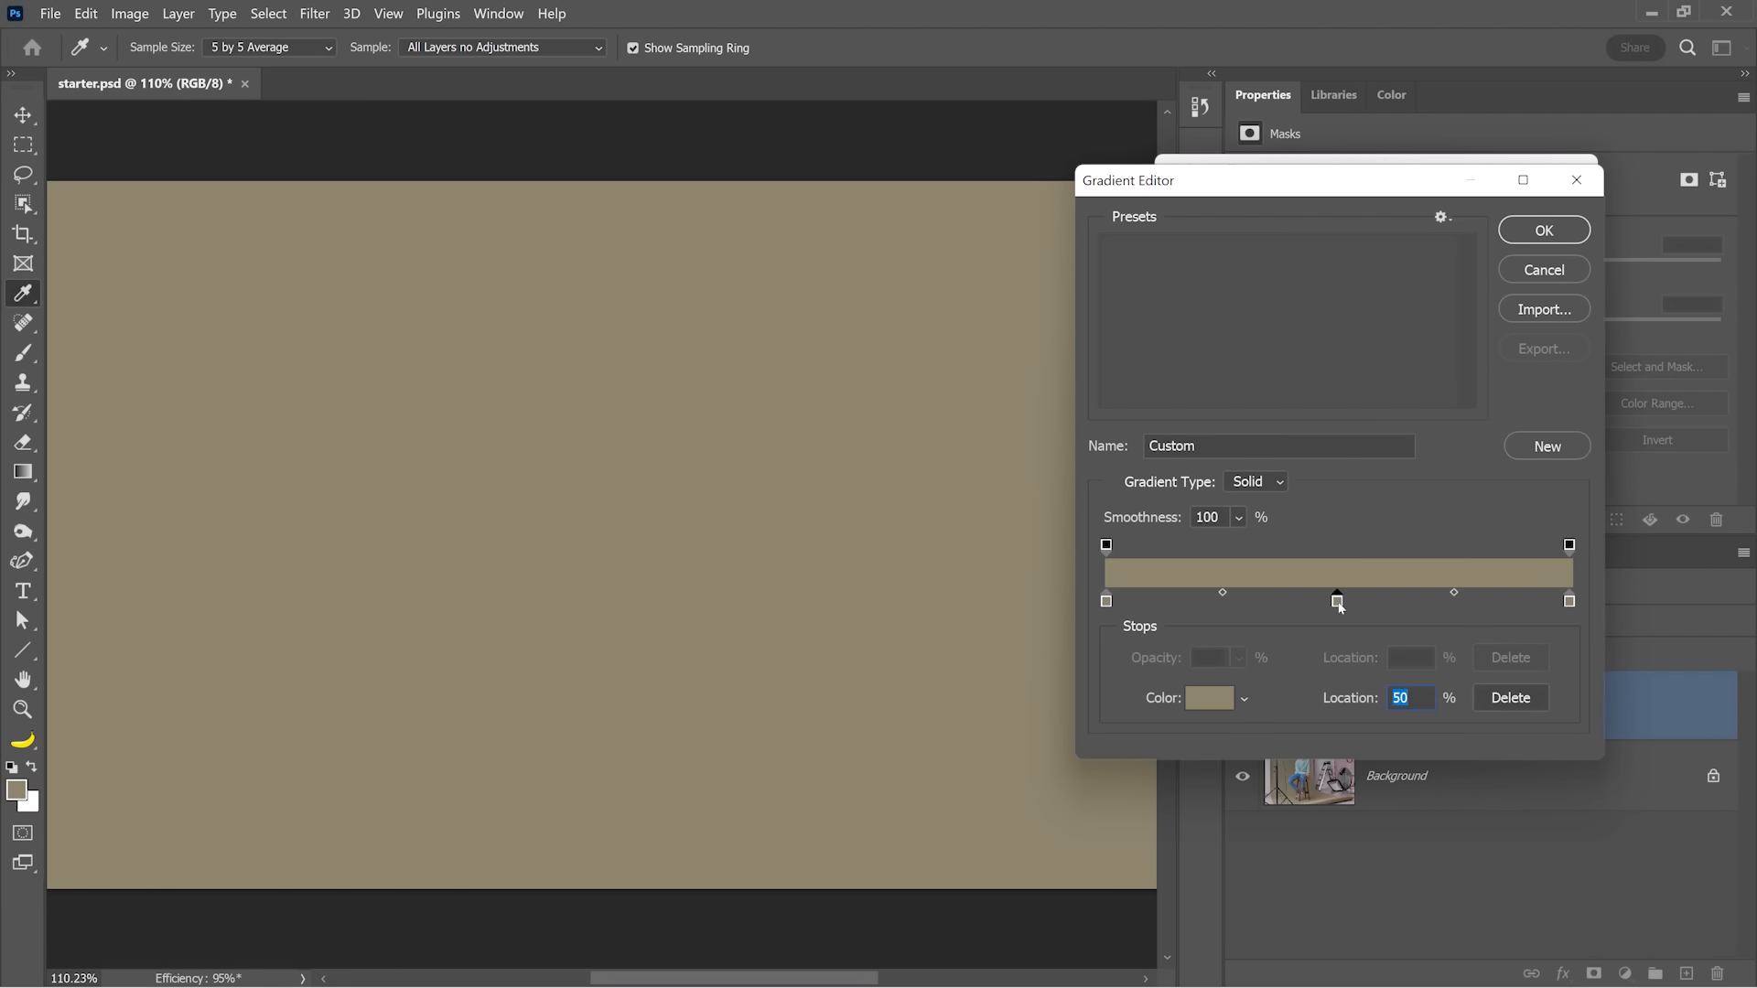
pyautogui.doubleClick(1337, 601)
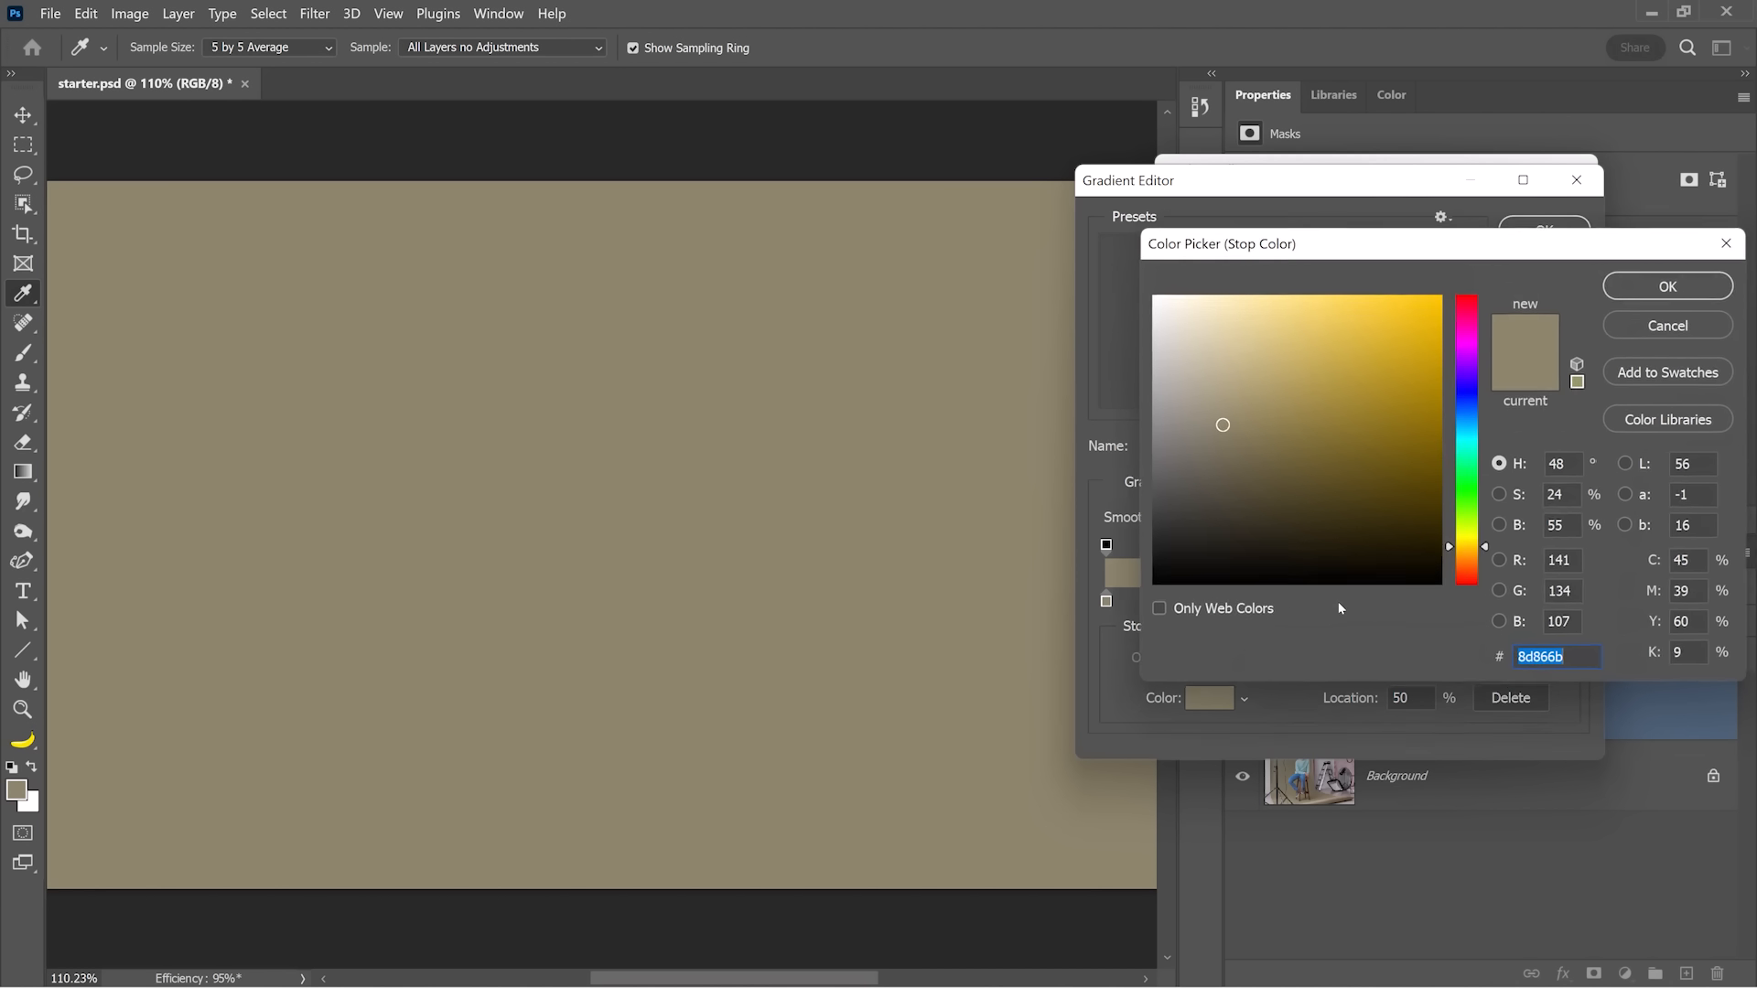
pyautogui.click(1226, 449)
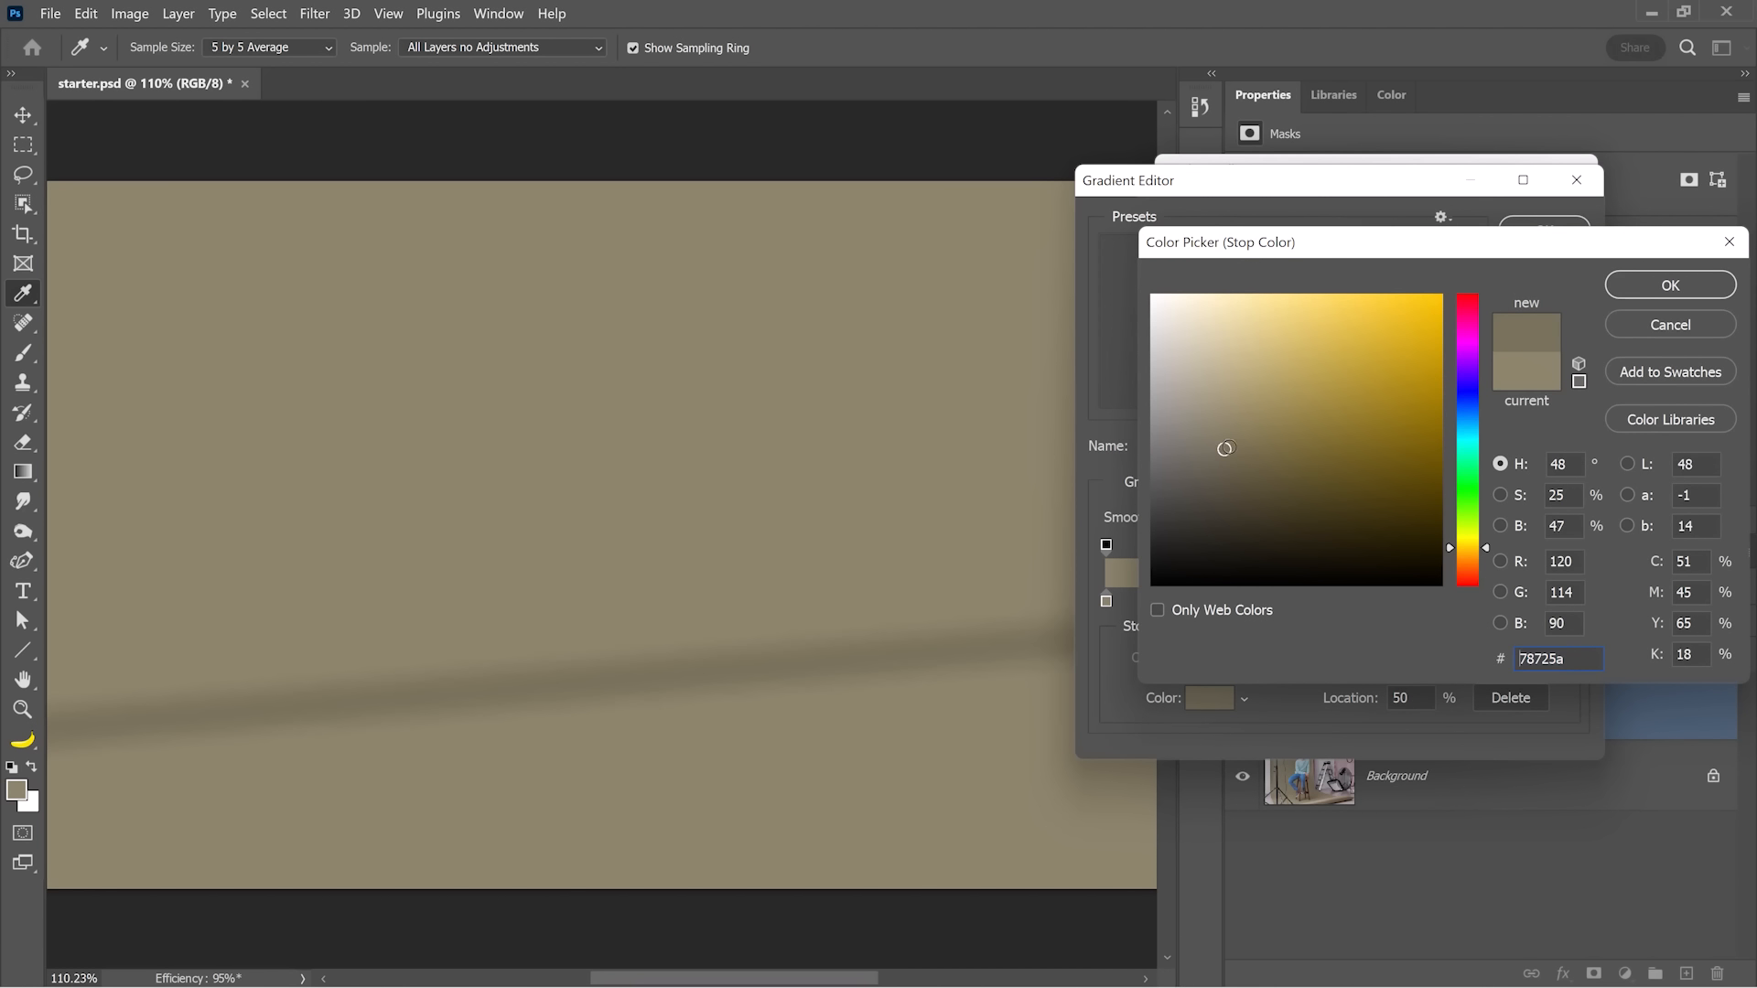
pyautogui.click(1643, 287)
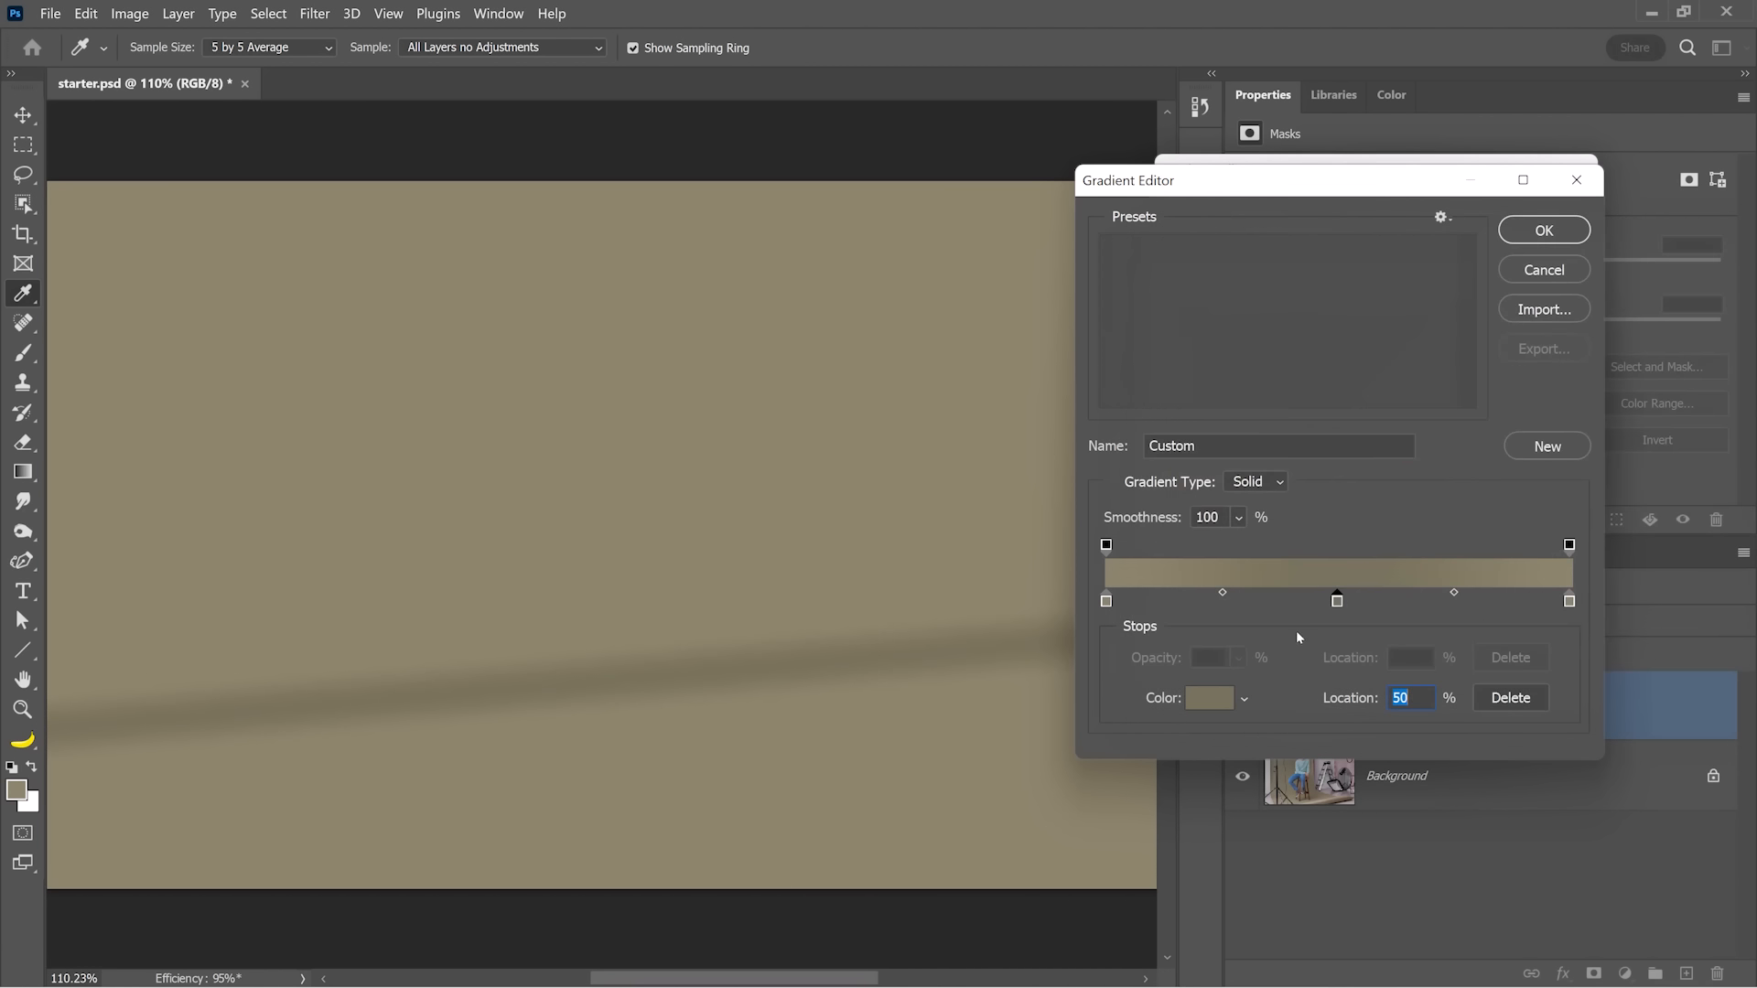
# - Change the gradient's end color stop at location 100% to the slightly darker olive 837c63
pyautogui.click(1569, 601)
pyautogui.doubleClick(1569, 601)
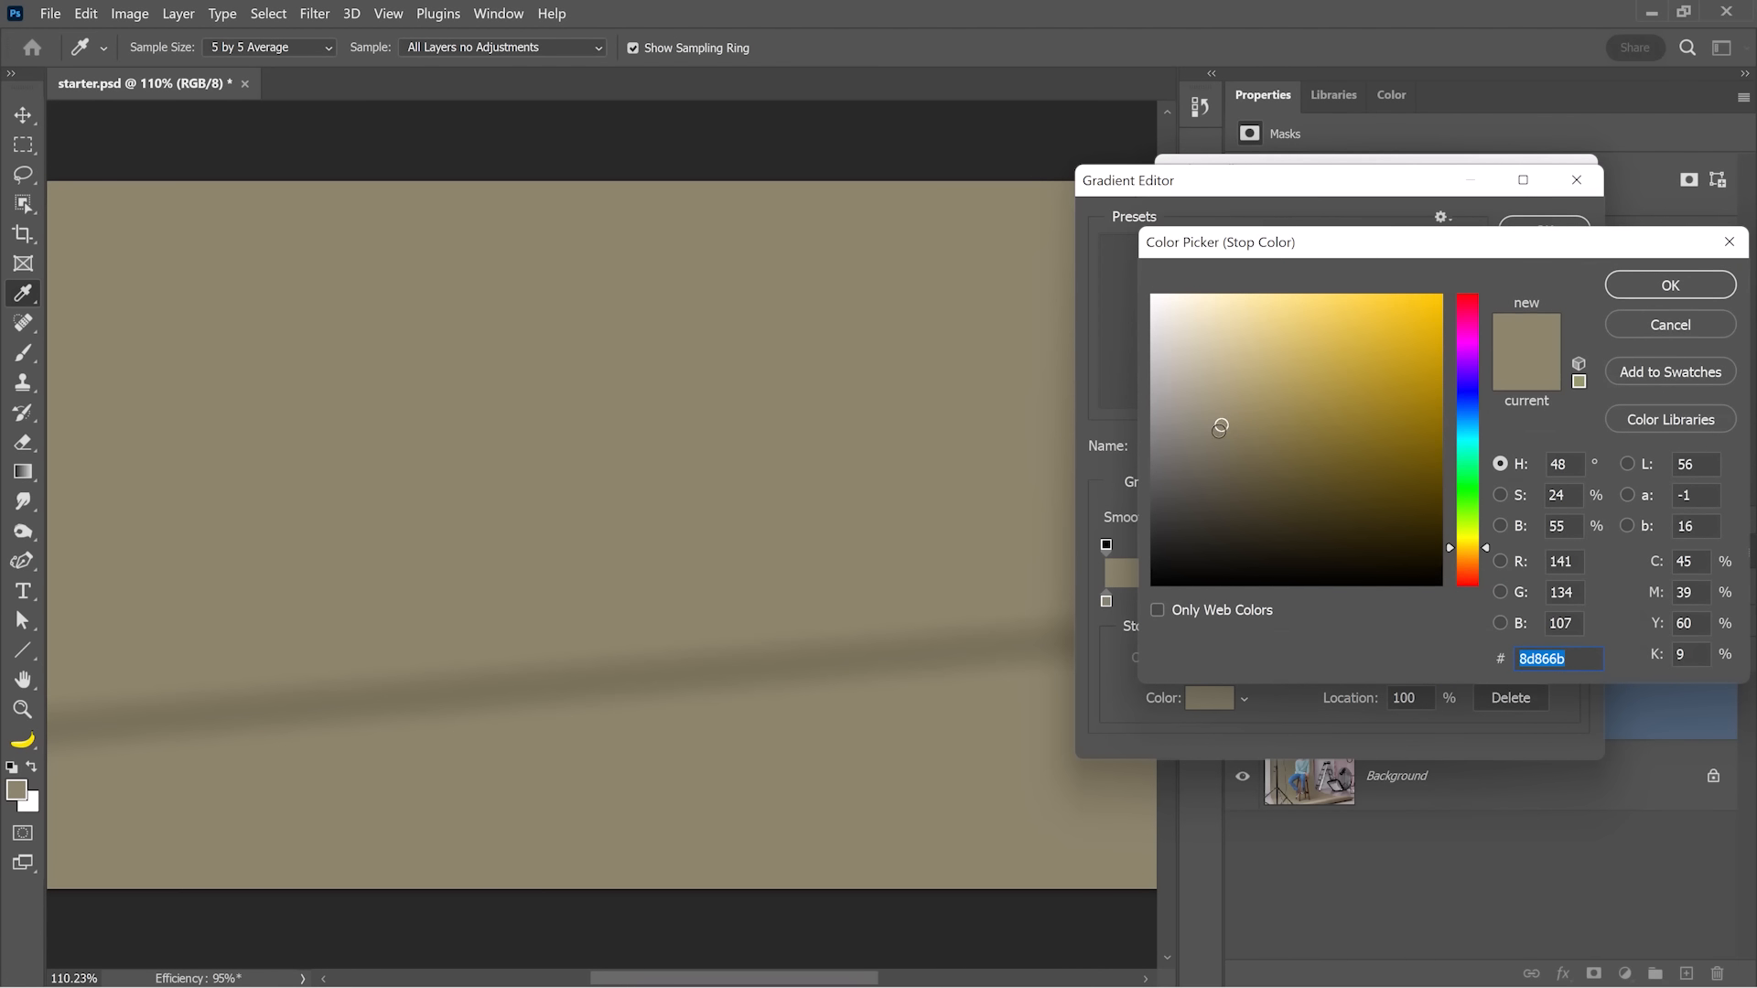
pyautogui.click(1221, 432)
pyautogui.click(1223, 436)
pyautogui.click(1638, 286)
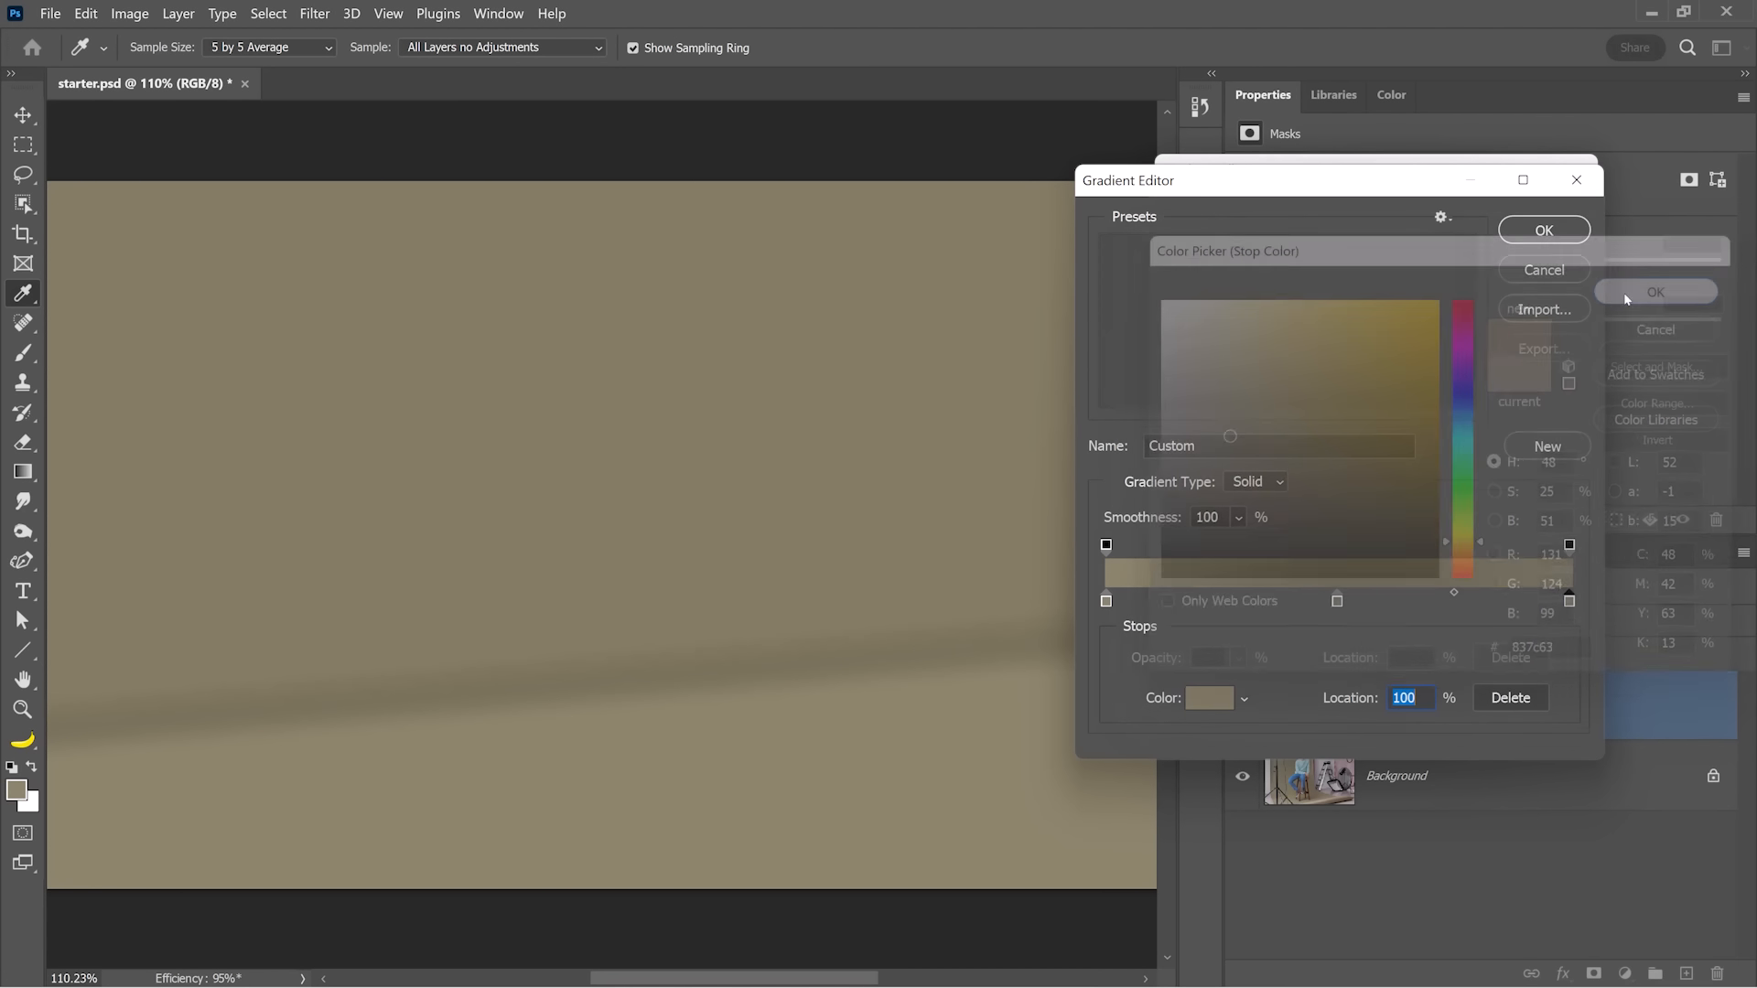
# - Change the gradient's start color stop at location 0% to a slightly lighter olive
pyautogui.click(1106, 601)
pyautogui.doubleClick(1106, 601)
pyautogui.click(1223, 417)
pyautogui.click(1648, 289)
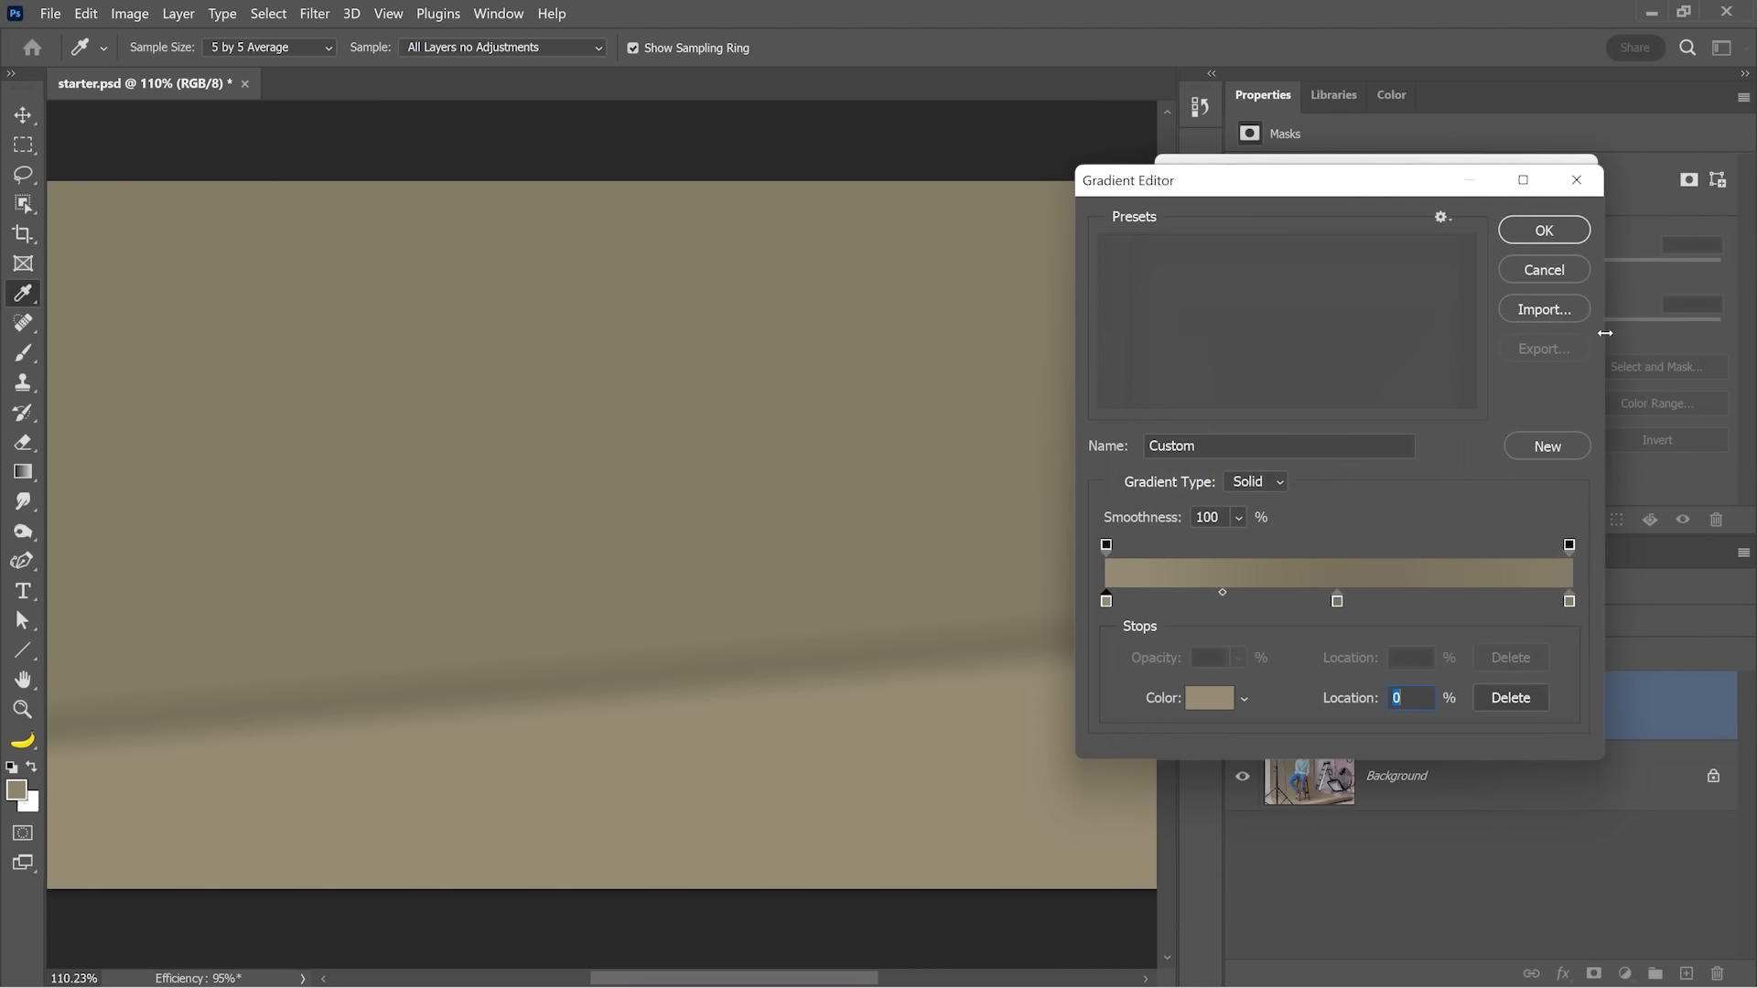
# - Raise the brightness of the 50% color stop to 49% and accept the edited gradient
pyautogui.click(1337, 601)
pyautogui.doubleClick(1337, 601)
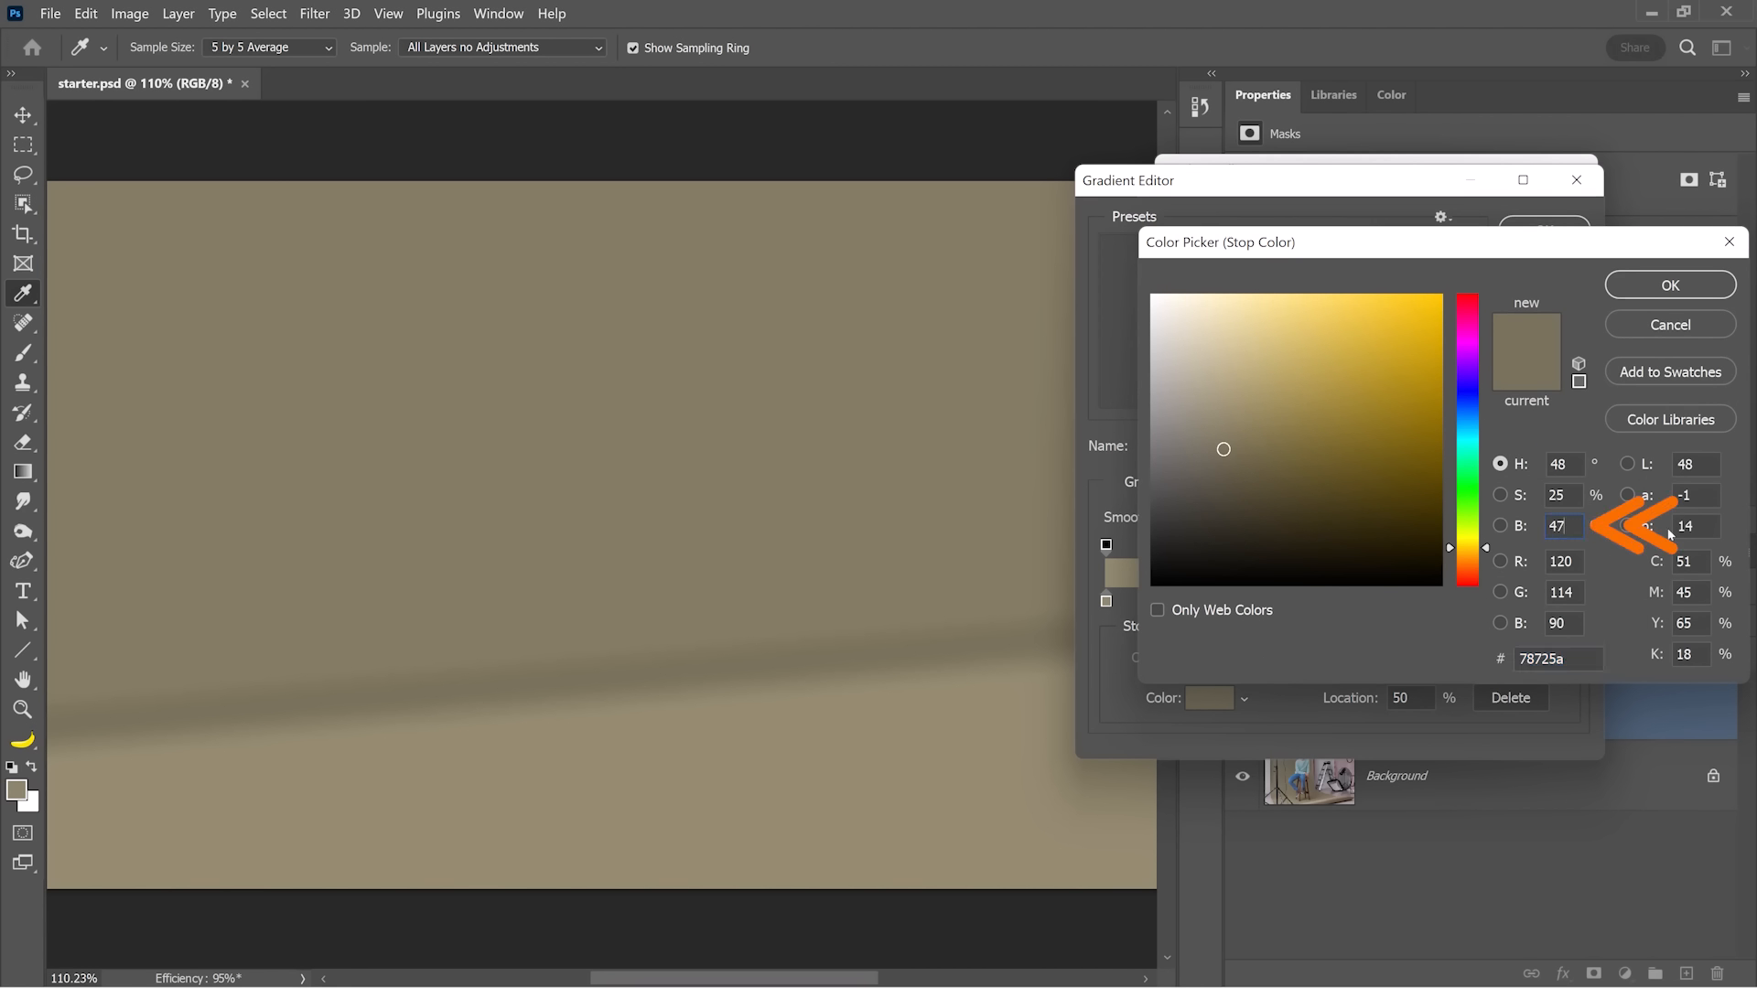
pyautogui.press('Up')
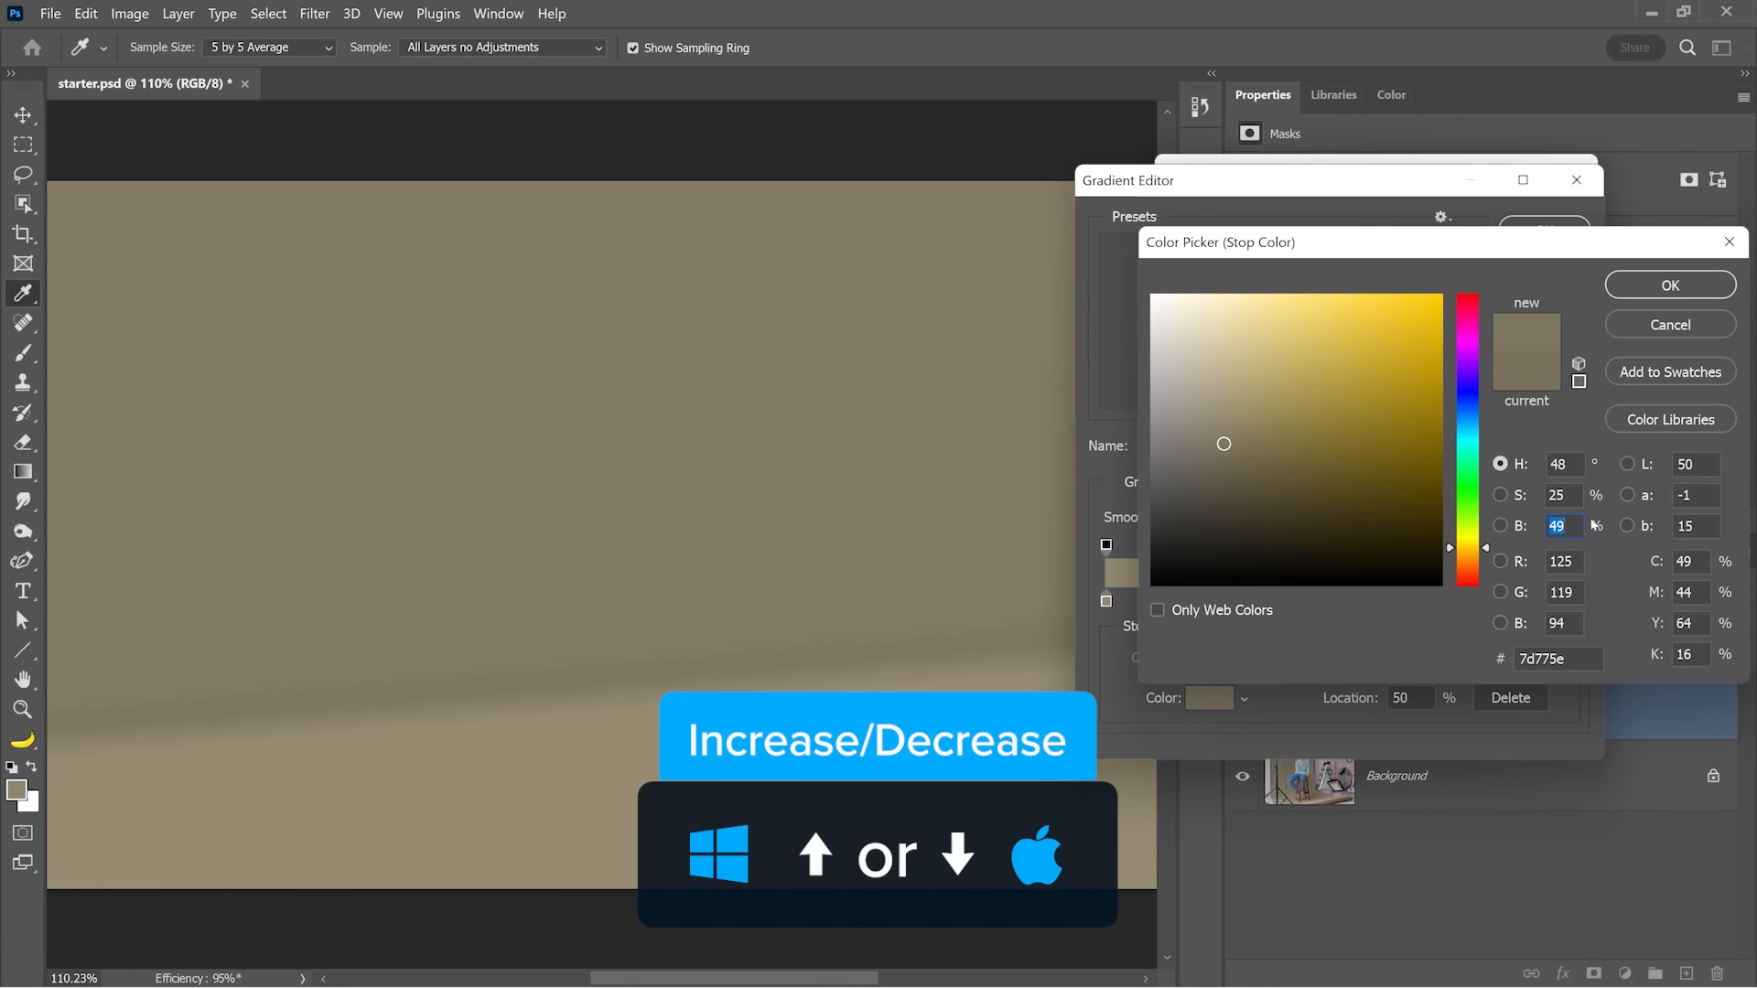
pyautogui.click(1681, 286)
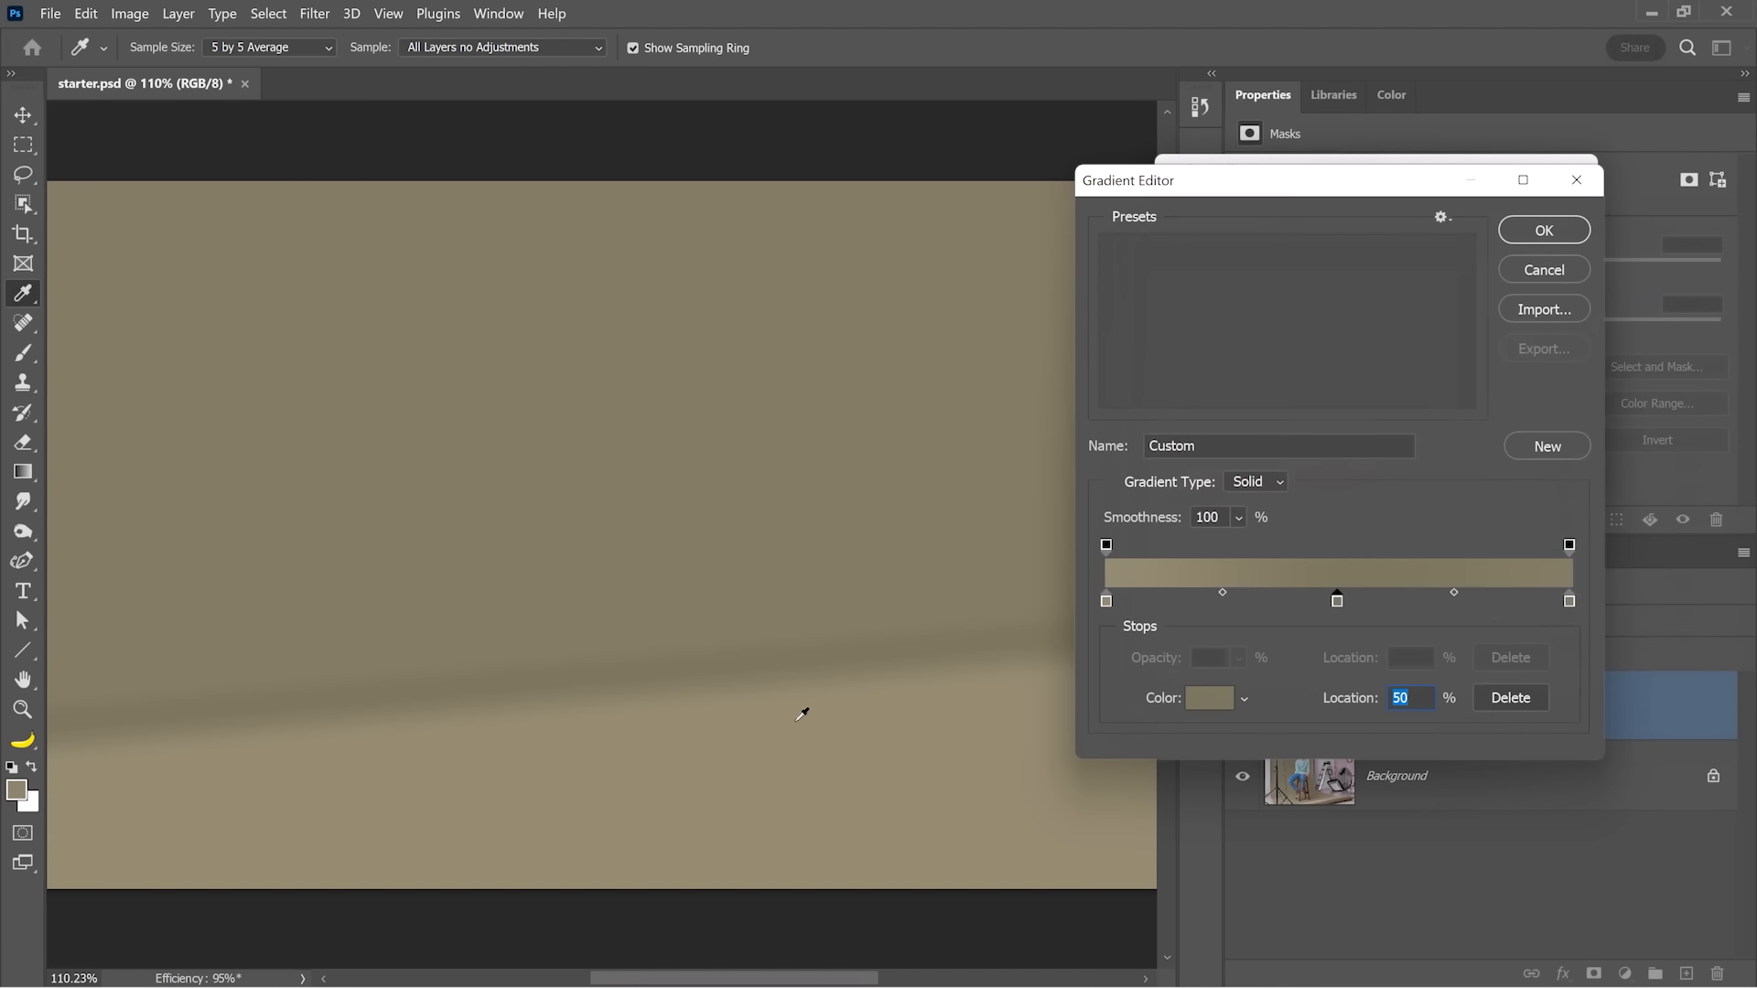
pyautogui.click(1568, 237)
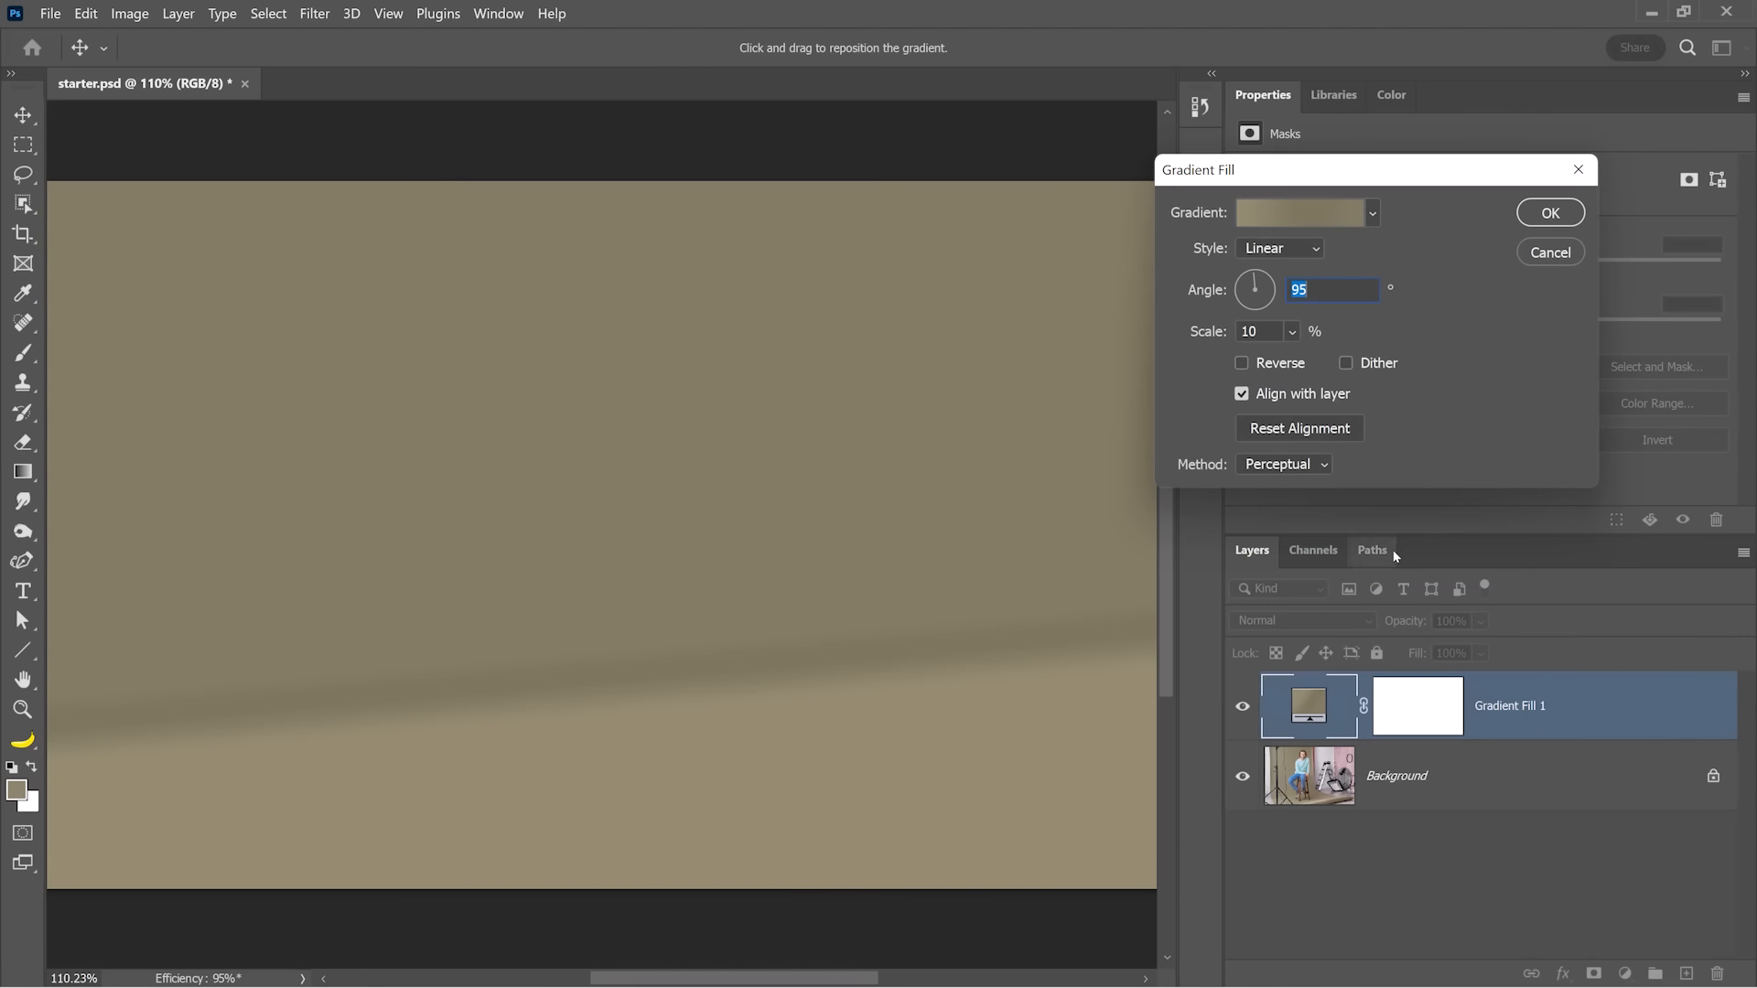
# - Set the gradient fill's scale to 25% and accept the fill settings
pyautogui.press('Down')
pyautogui.press('Down')
pyautogui.press('Down')
pyautogui.press('Down')
pyautogui.press('Down')
pyautogui.press('Down')
pyautogui.press('Down')
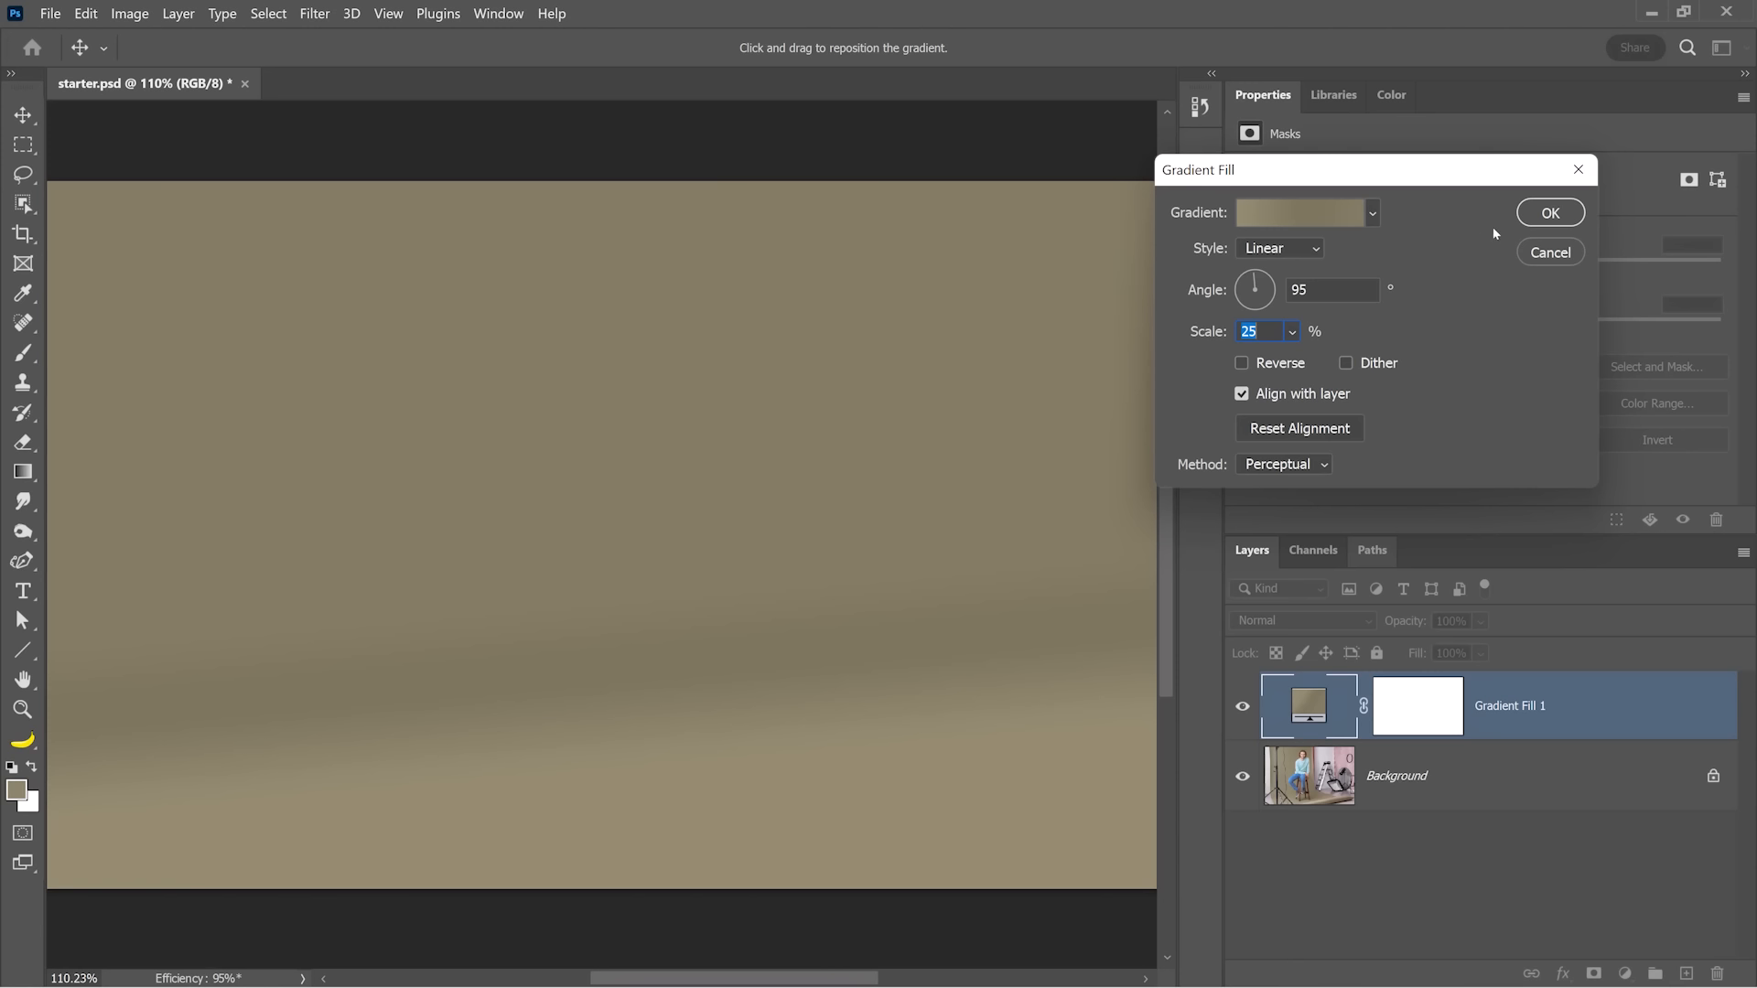
pyautogui.click(1557, 214)
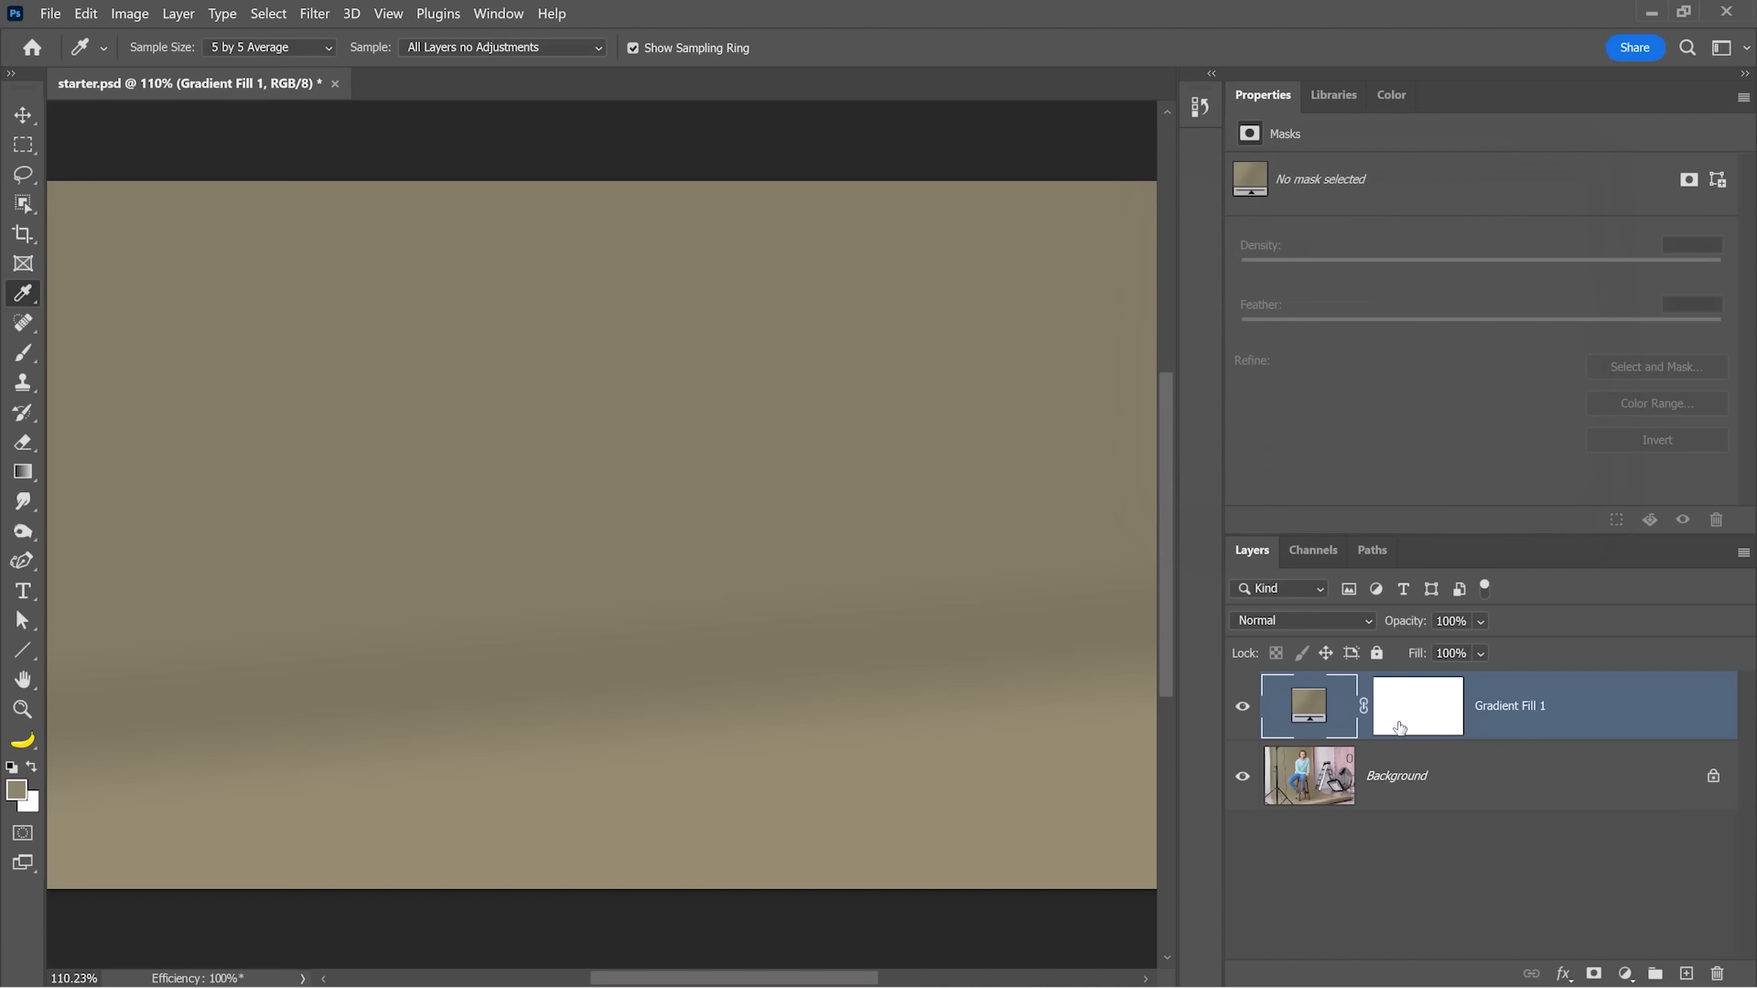
# - Compare the image with the gradient fill layer hidden and shown
pyautogui.click(1237, 719)
pyautogui.click(1238, 717)
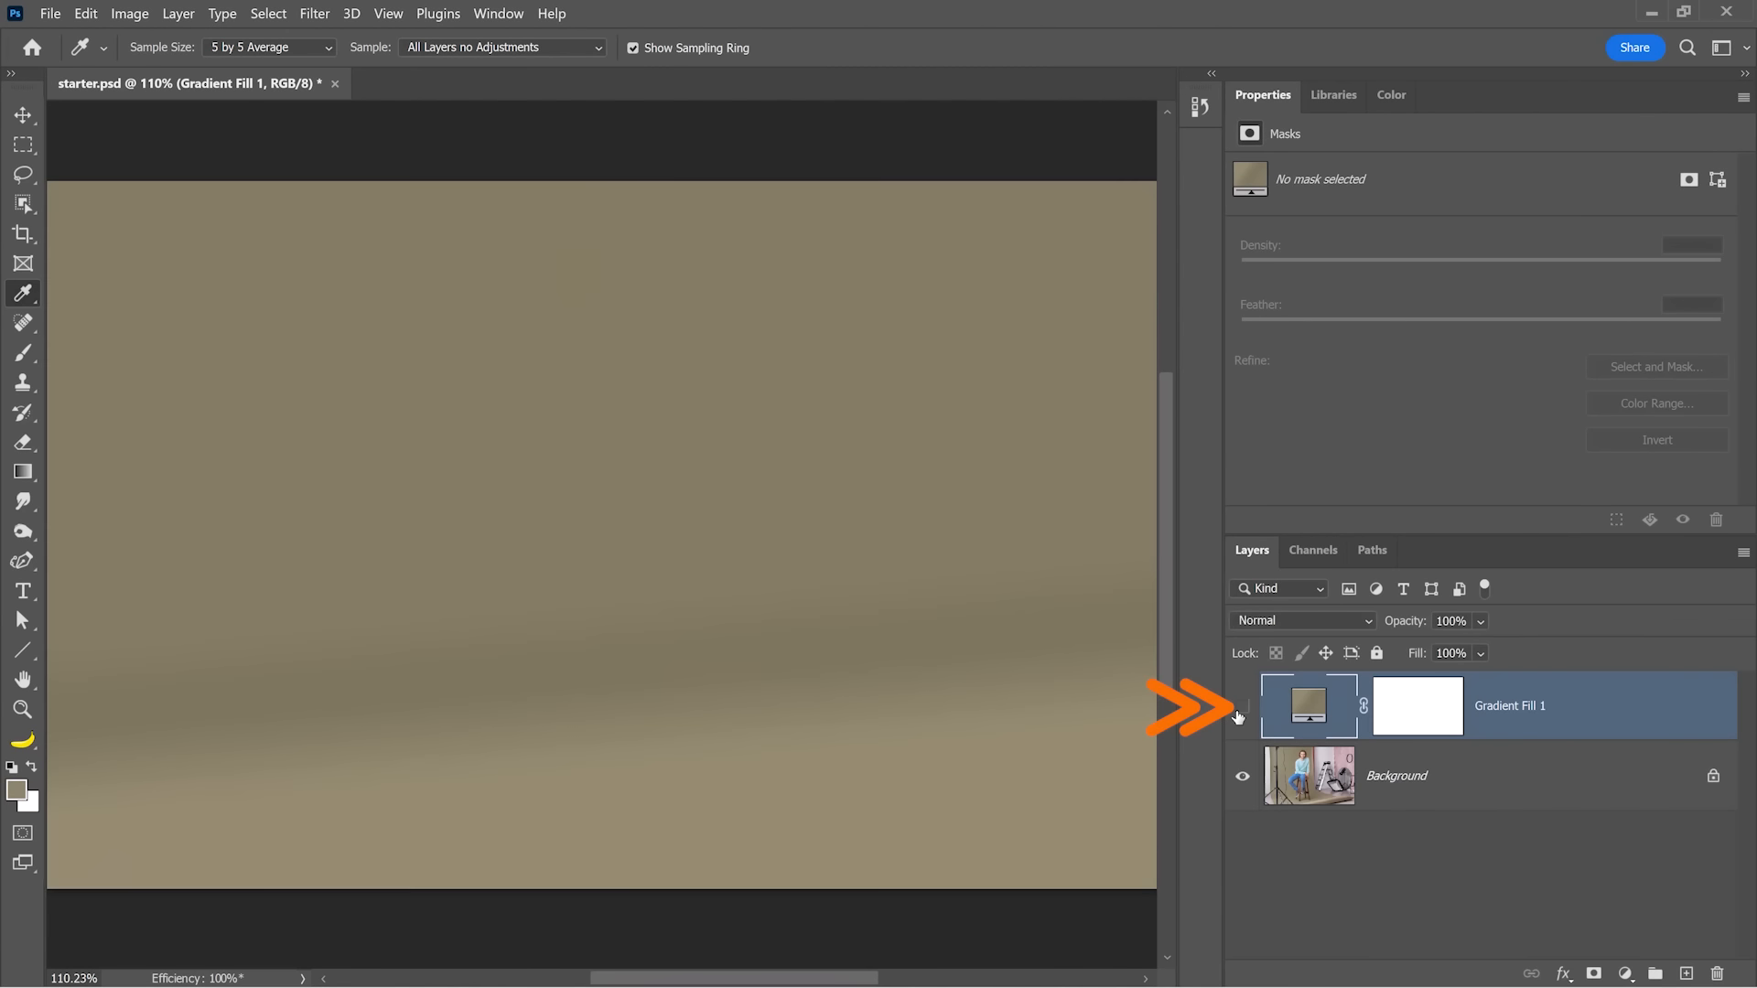
pyautogui.click(1239, 716)
pyautogui.click(1240, 716)
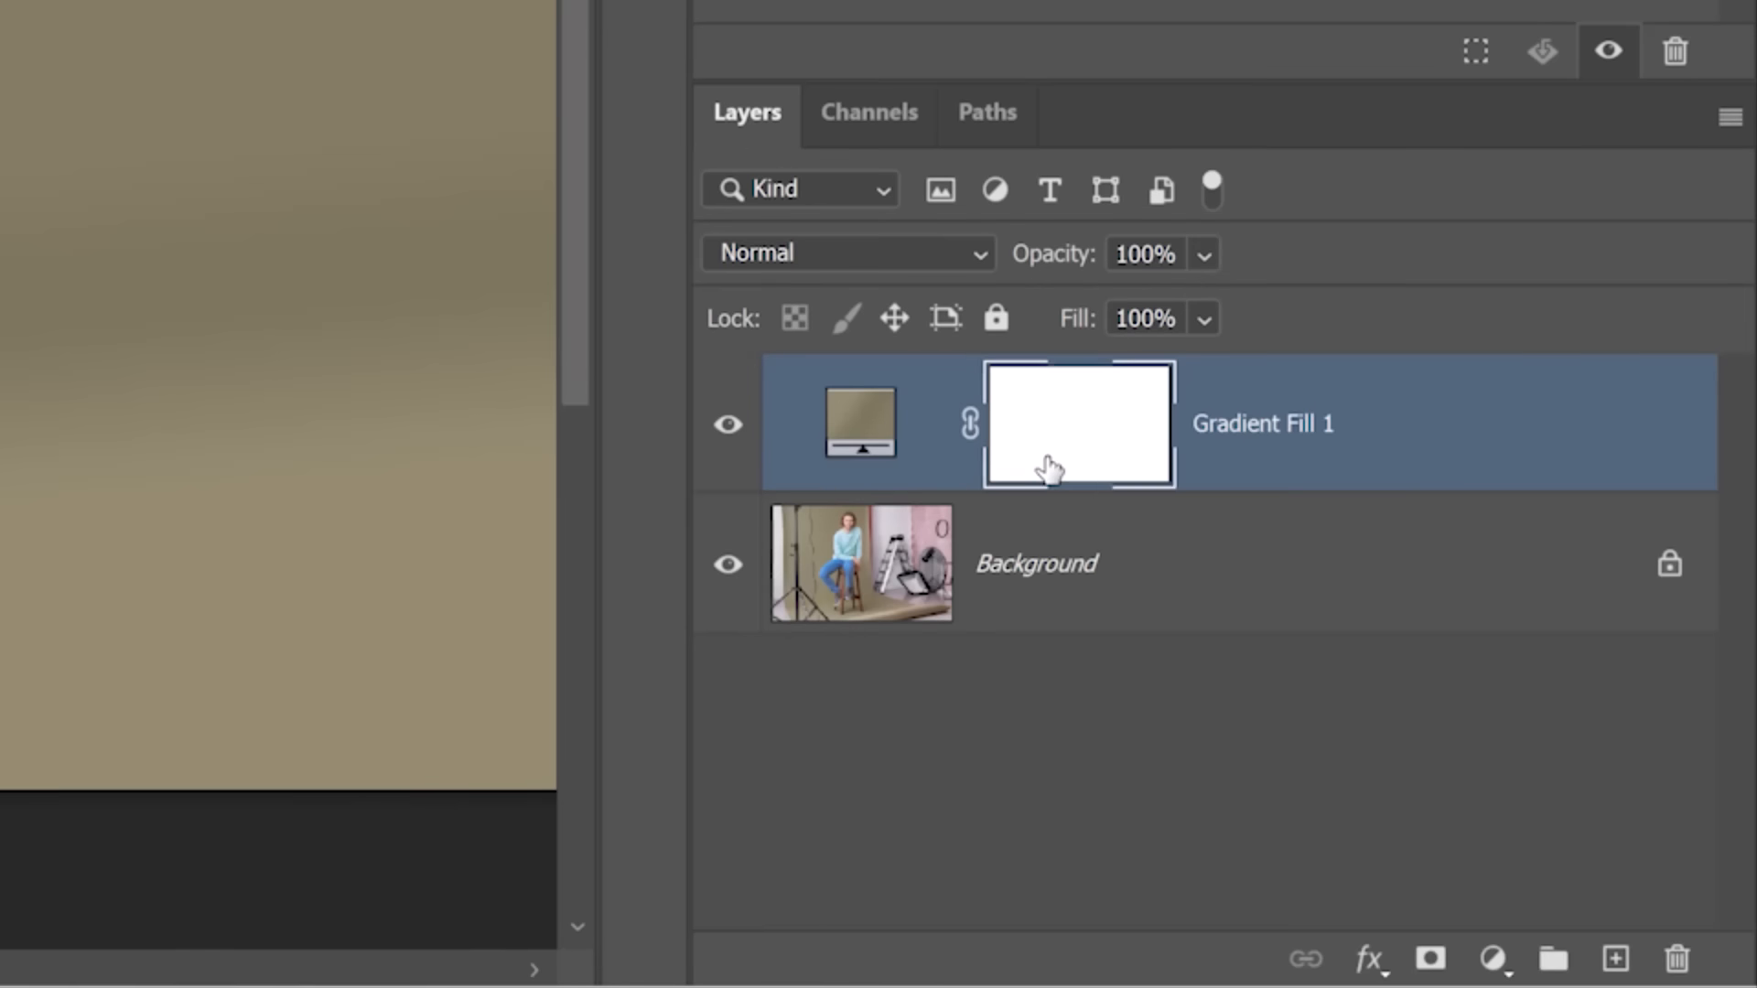
# - Delete the gradient fill layer's mask and rename the layer Background
pyautogui.rightClick(1427, 712)
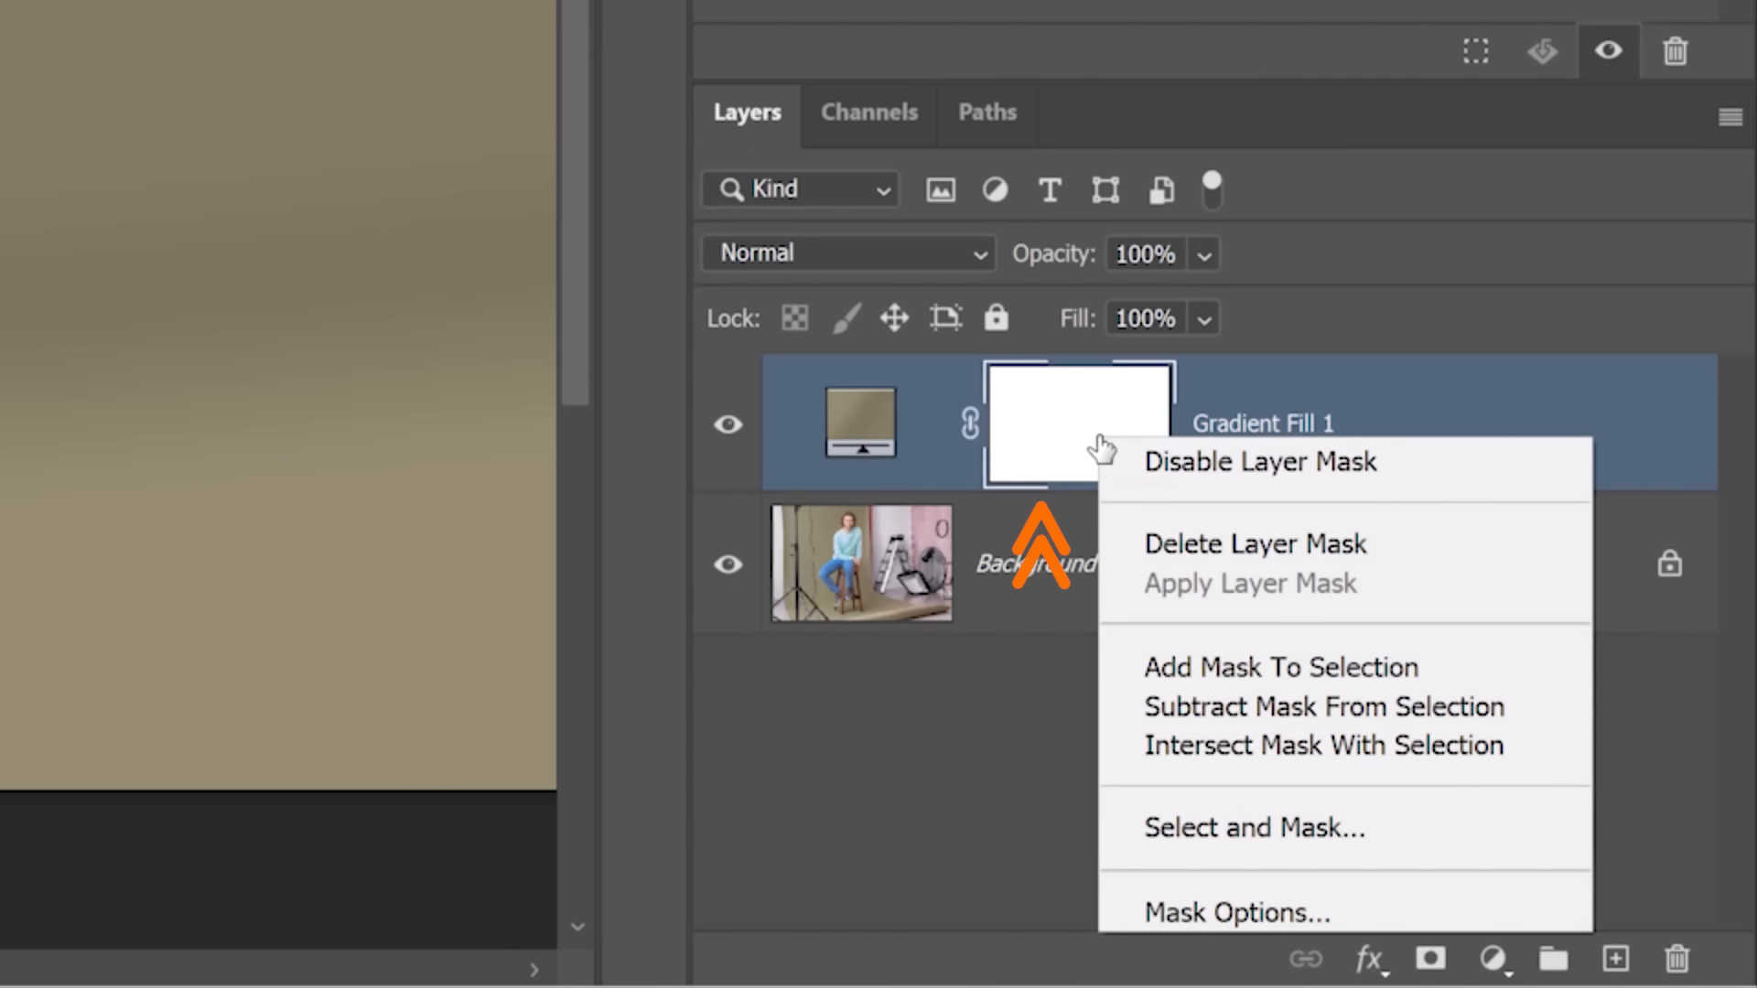
pyautogui.click(1181, 543)
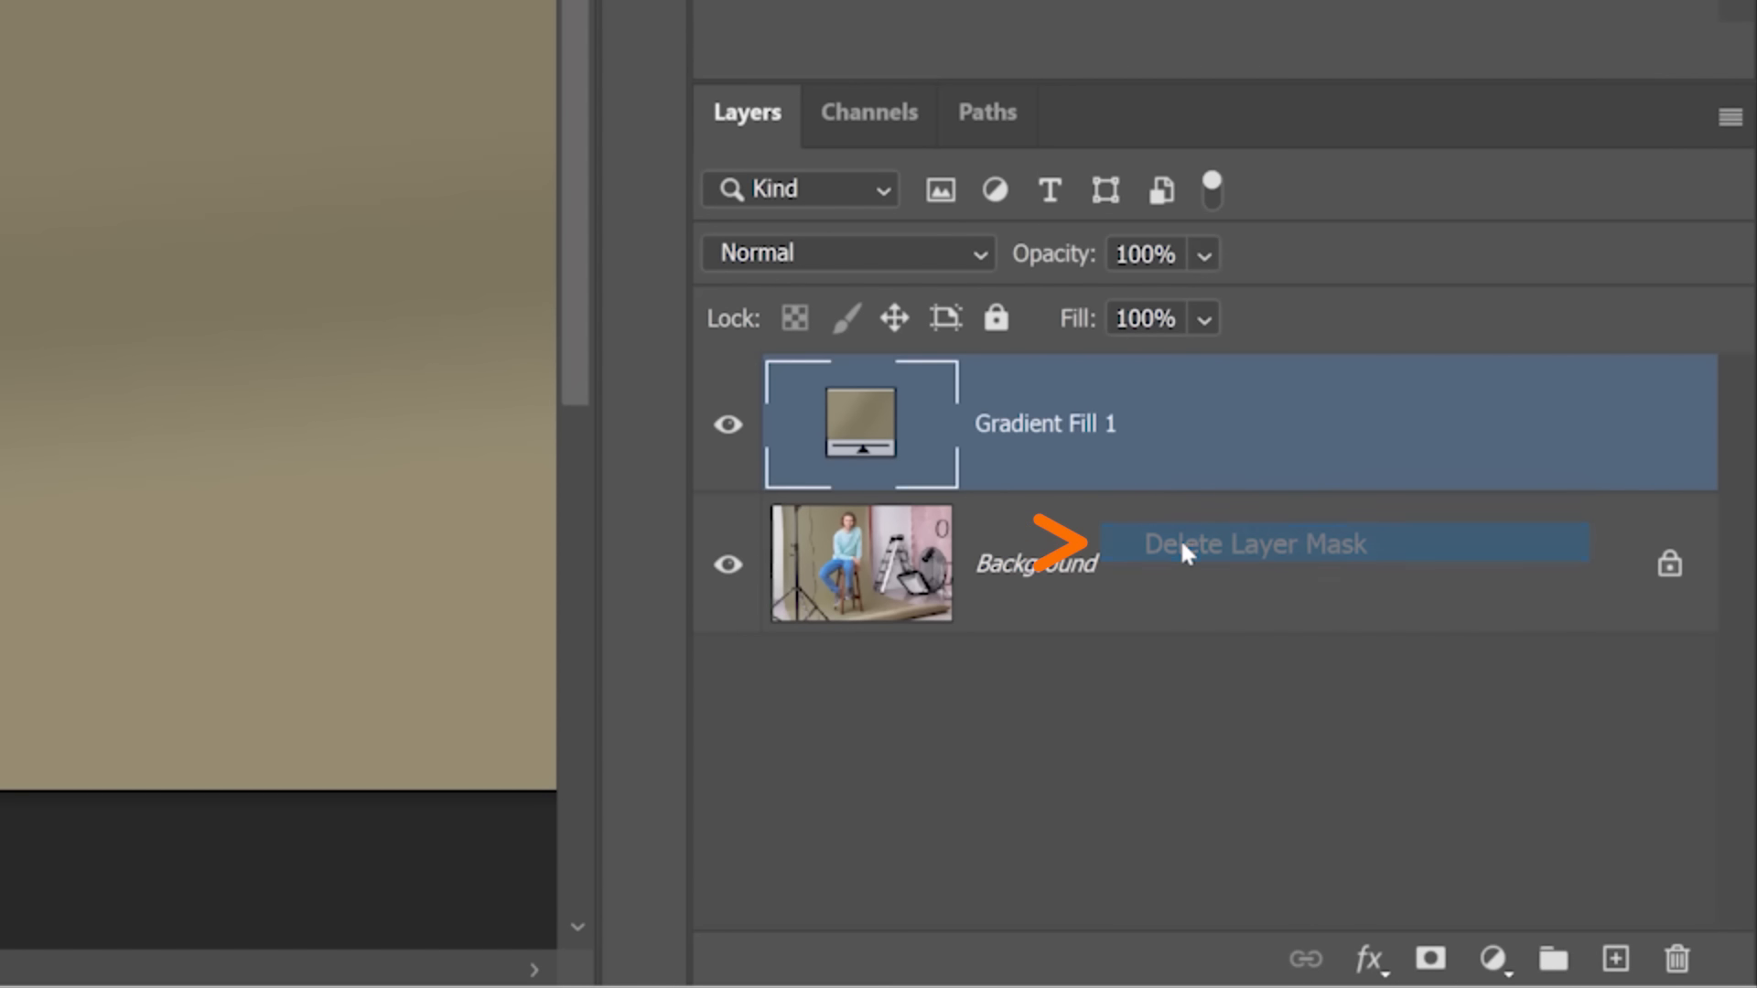
pyautogui.doubleClick(1041, 426)
pyautogui.write('Background')
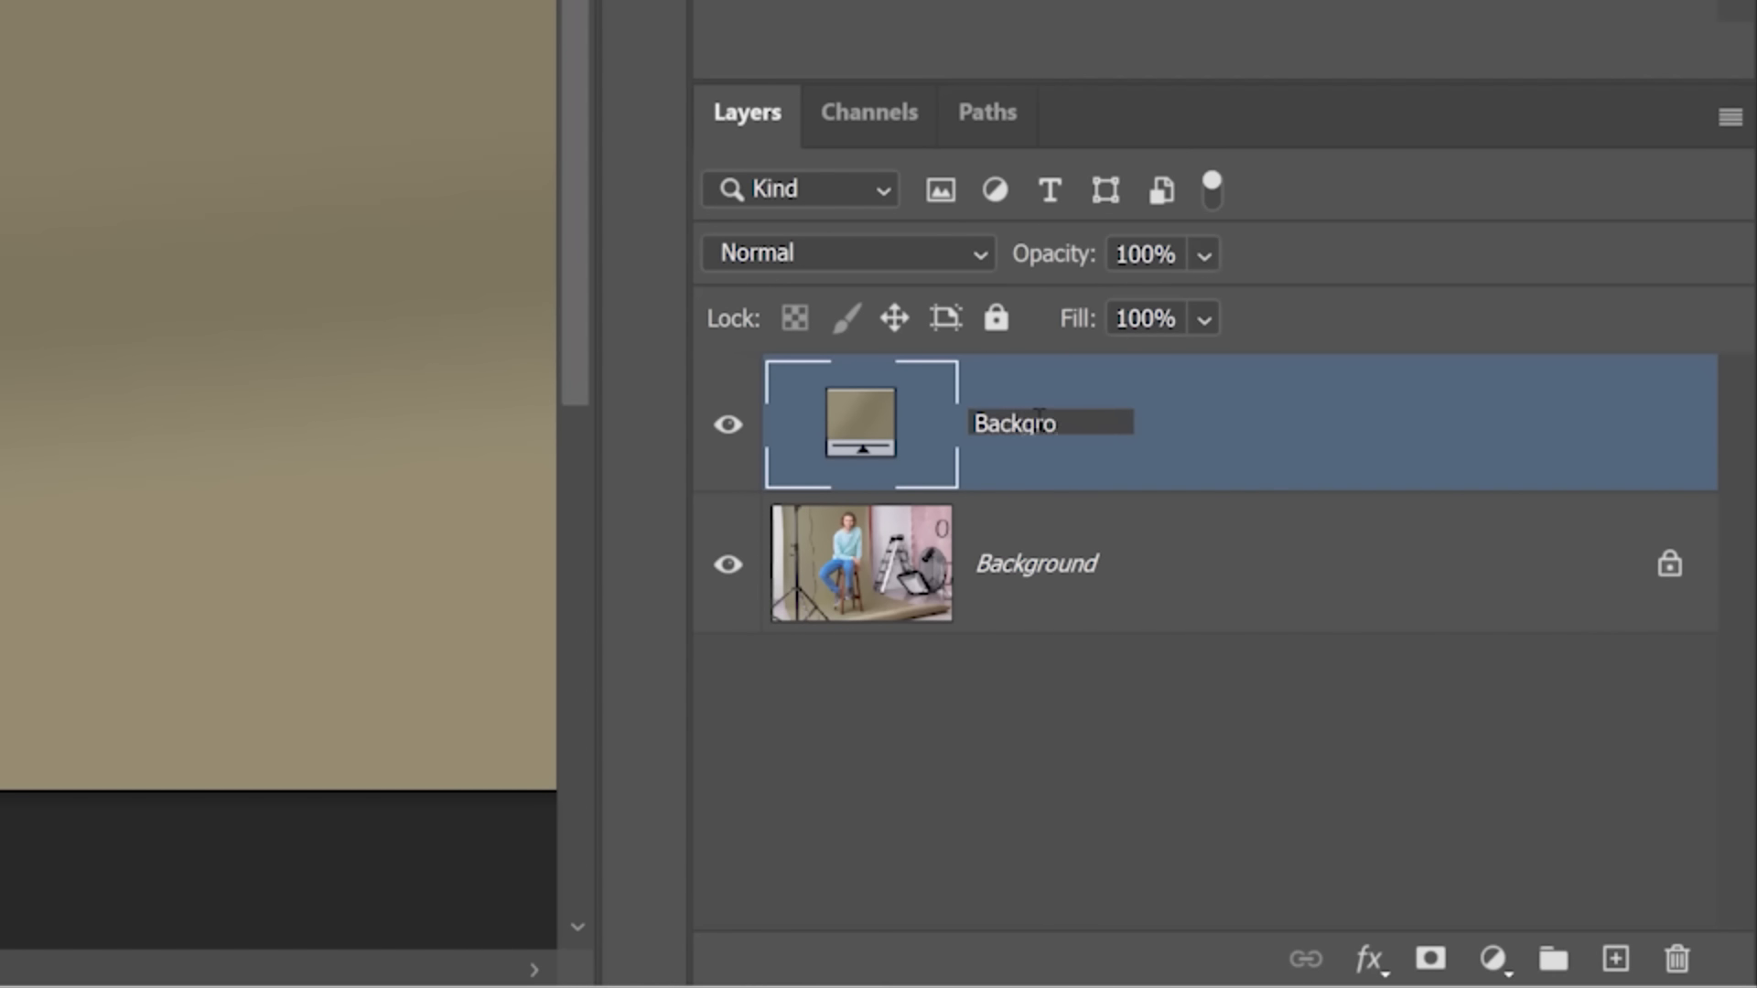
pyautogui.press('Return')
# - Unlock the original photo layer and move it above the olive gradient layer, checking it by toggling its visibility
pyautogui.click(1011, 567)
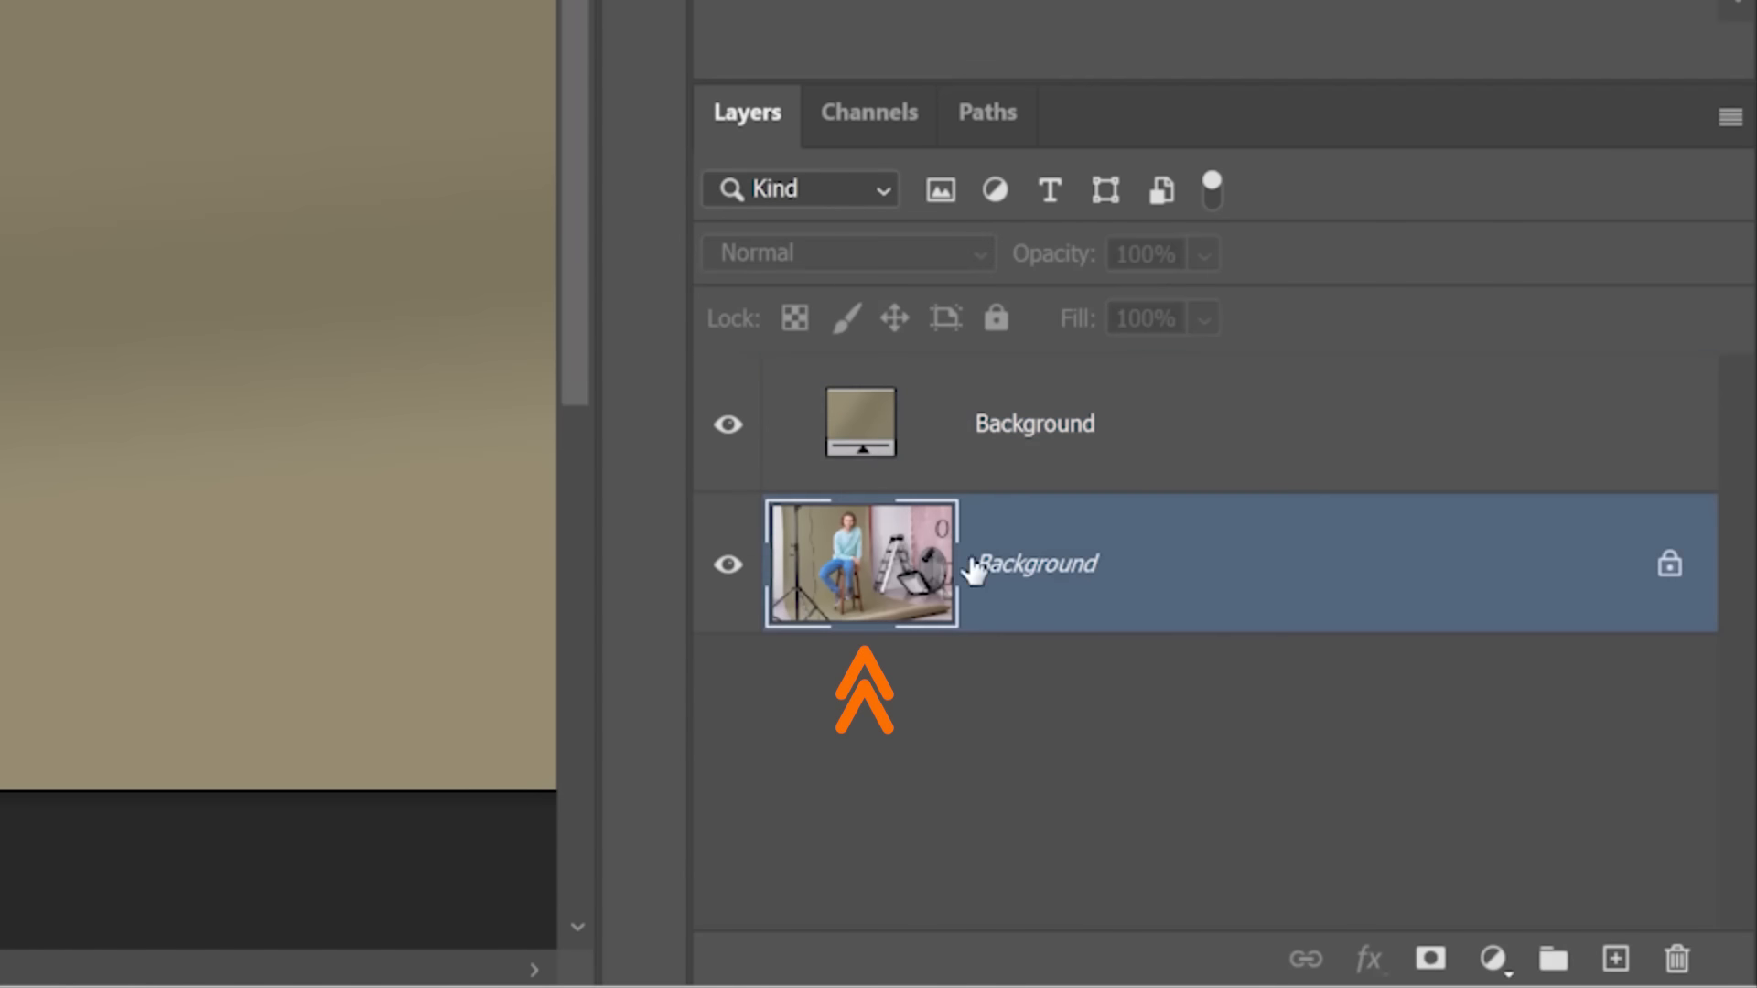
pyautogui.click(1670, 566)
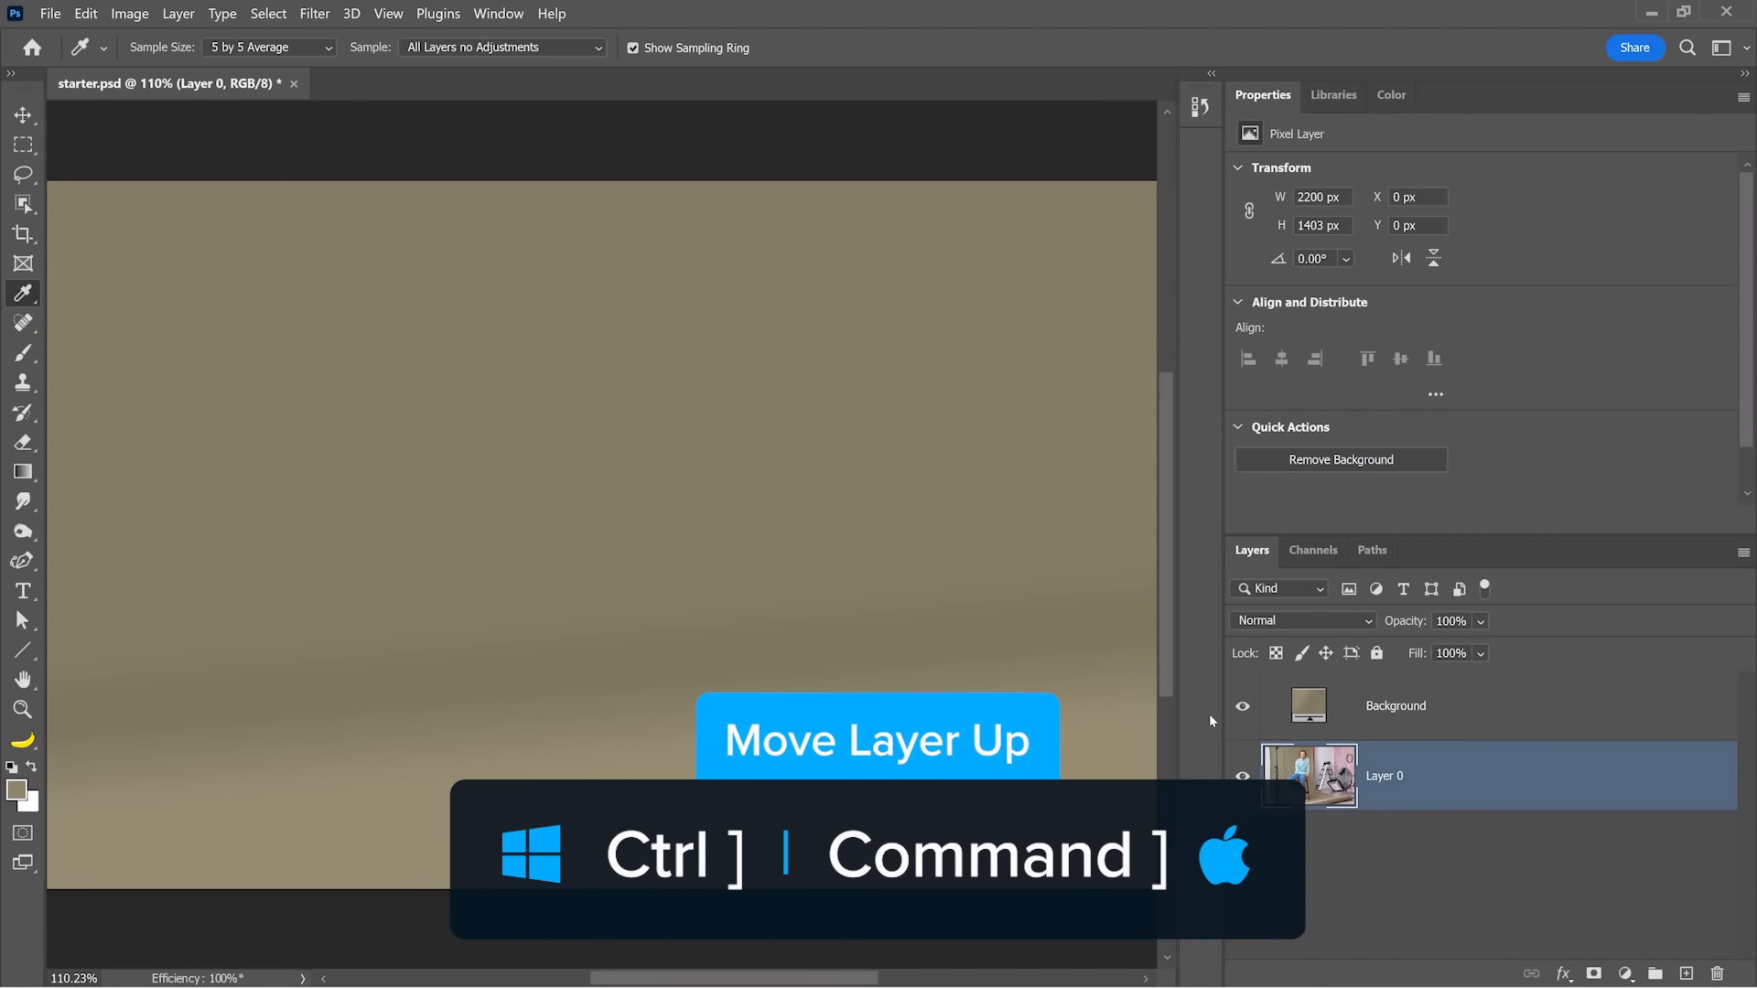
pyautogui.hotkey('ctrl', ']')
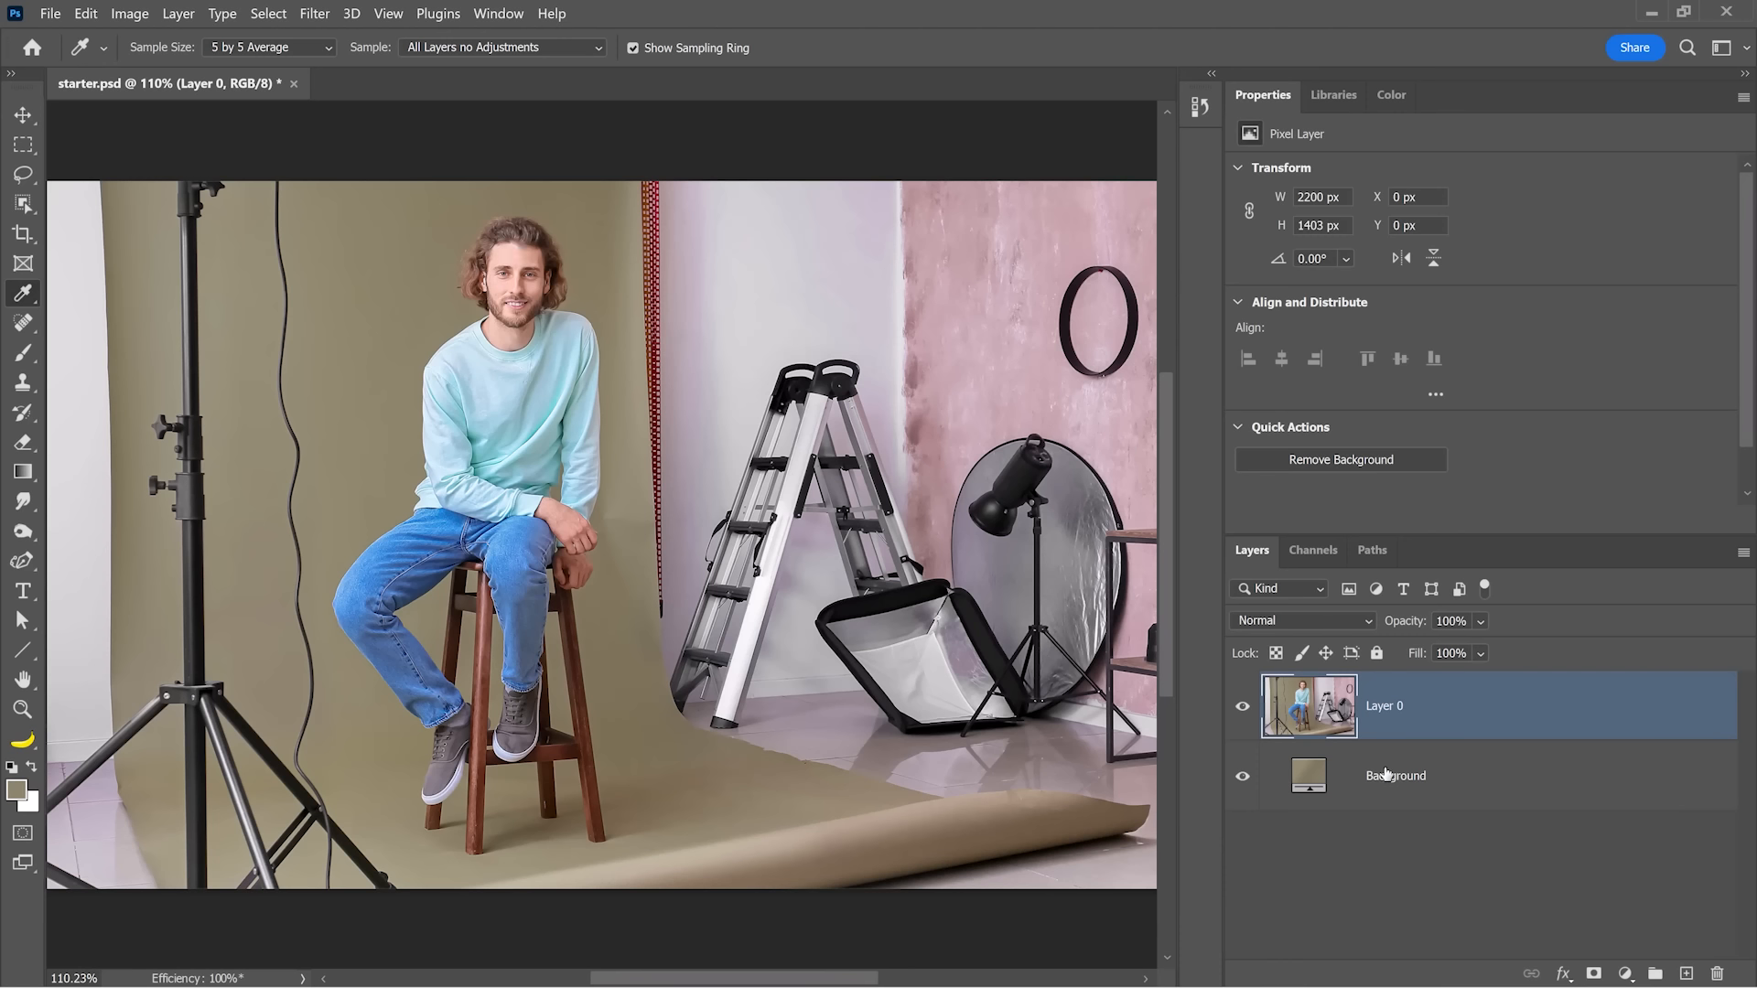
pyautogui.click(1243, 710)
pyautogui.click(1243, 709)
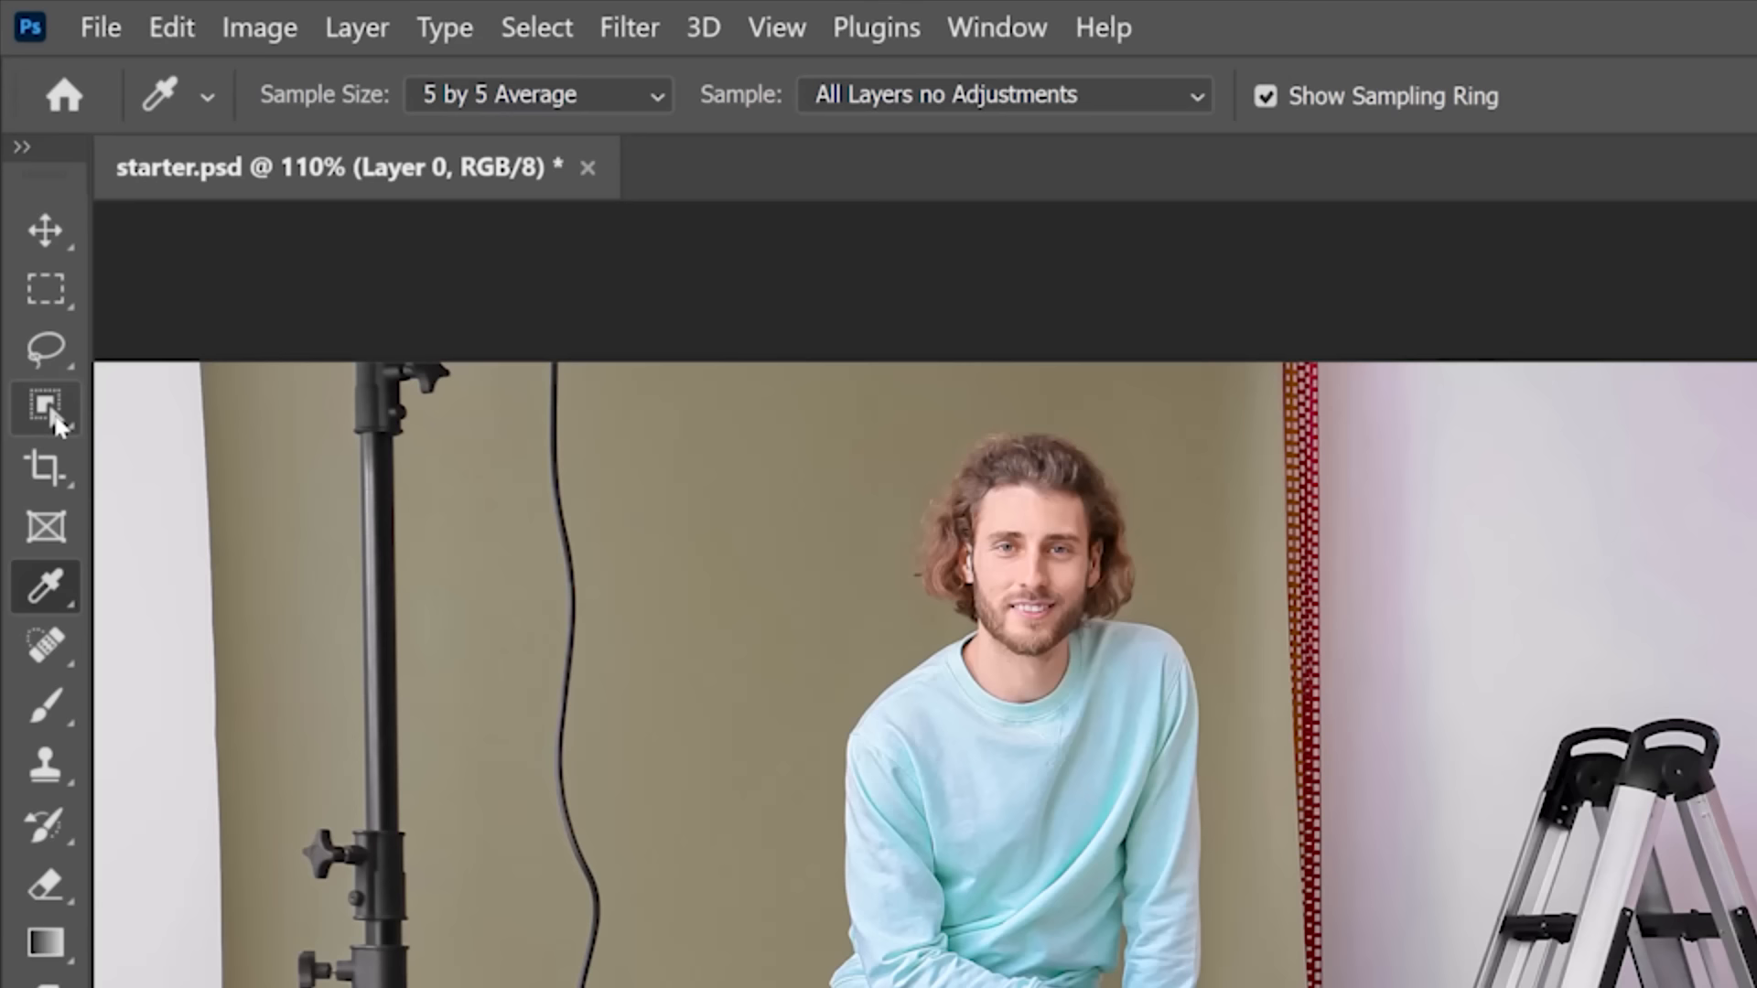
# - Try the Quick Selection tool on the man's face and sweater, and clear the selection
pyautogui.click(22, 203)
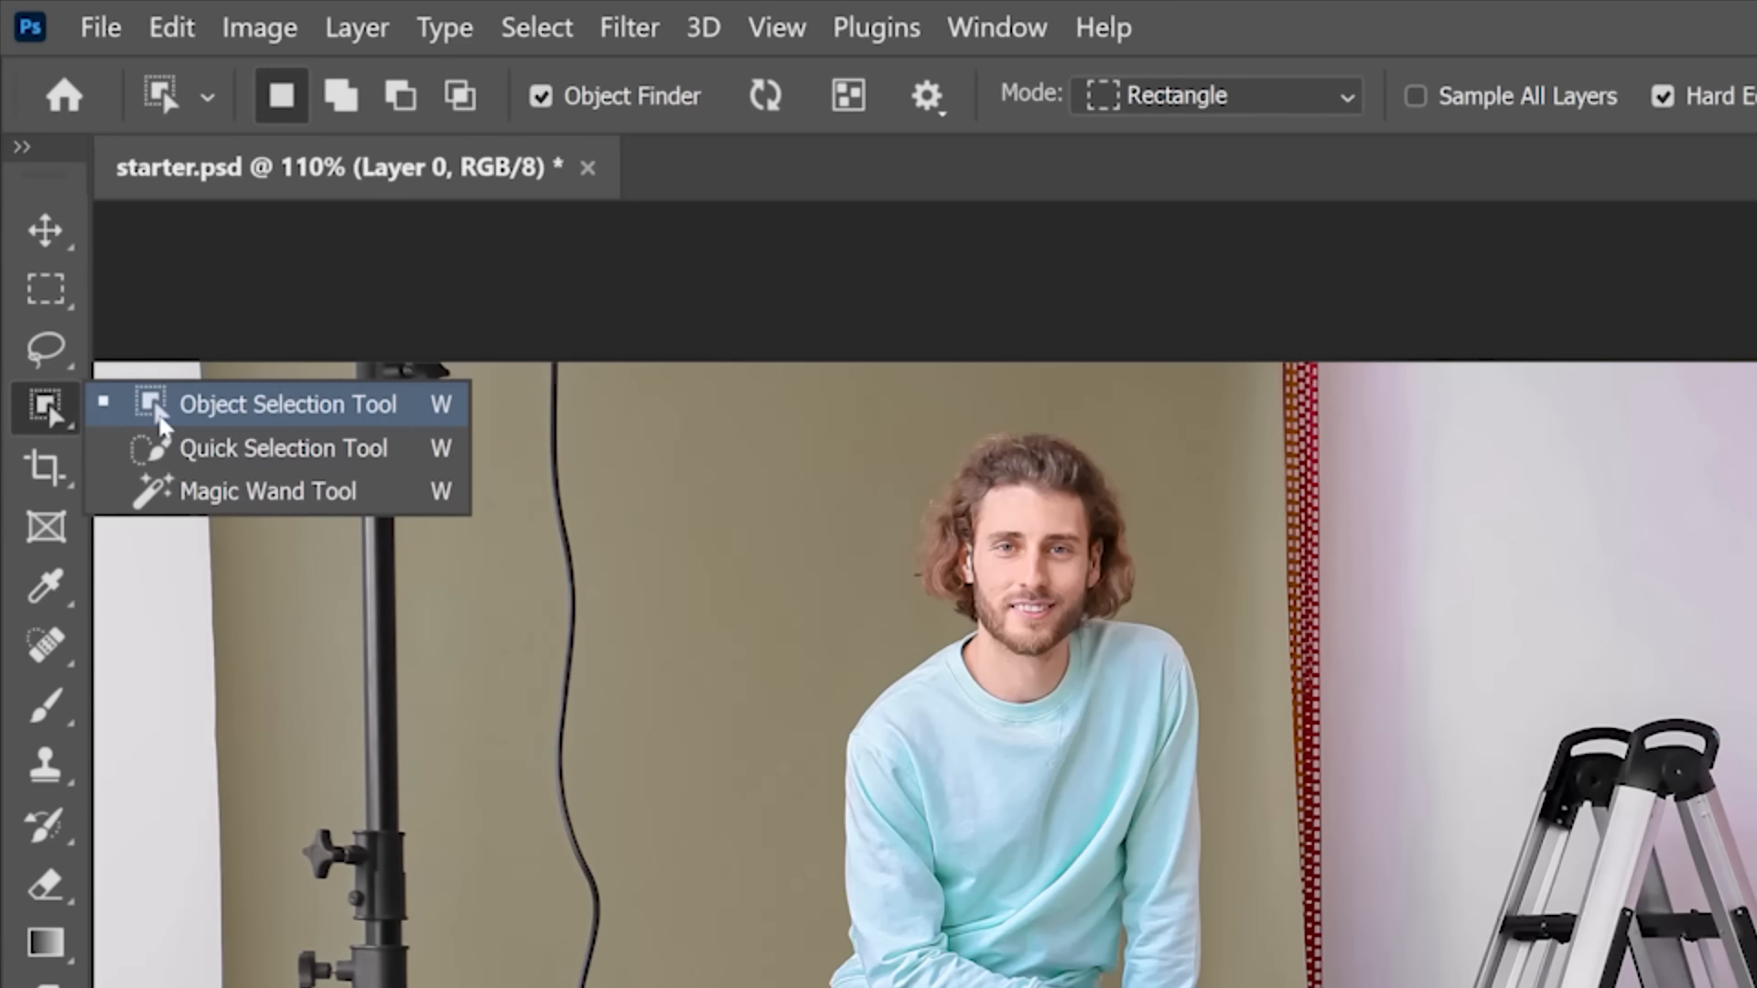
pyautogui.click(240, 448)
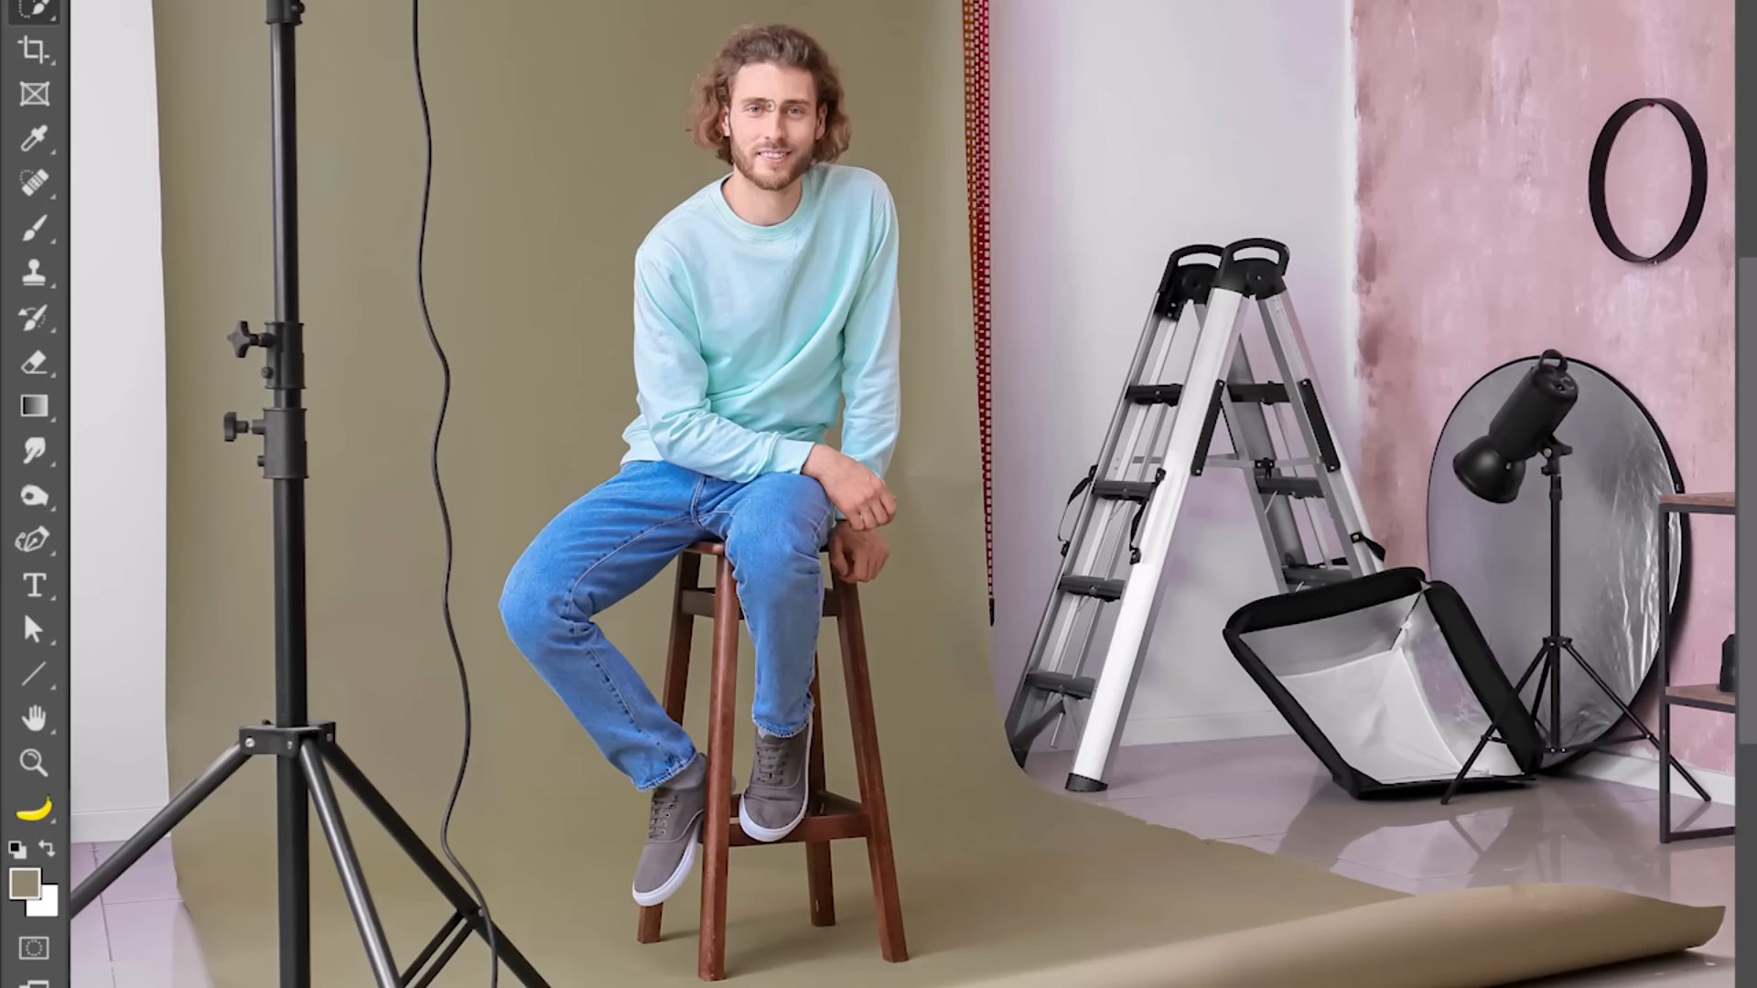
pyautogui.moveTo(513, 271); pyautogui.dragTo(513, 418)
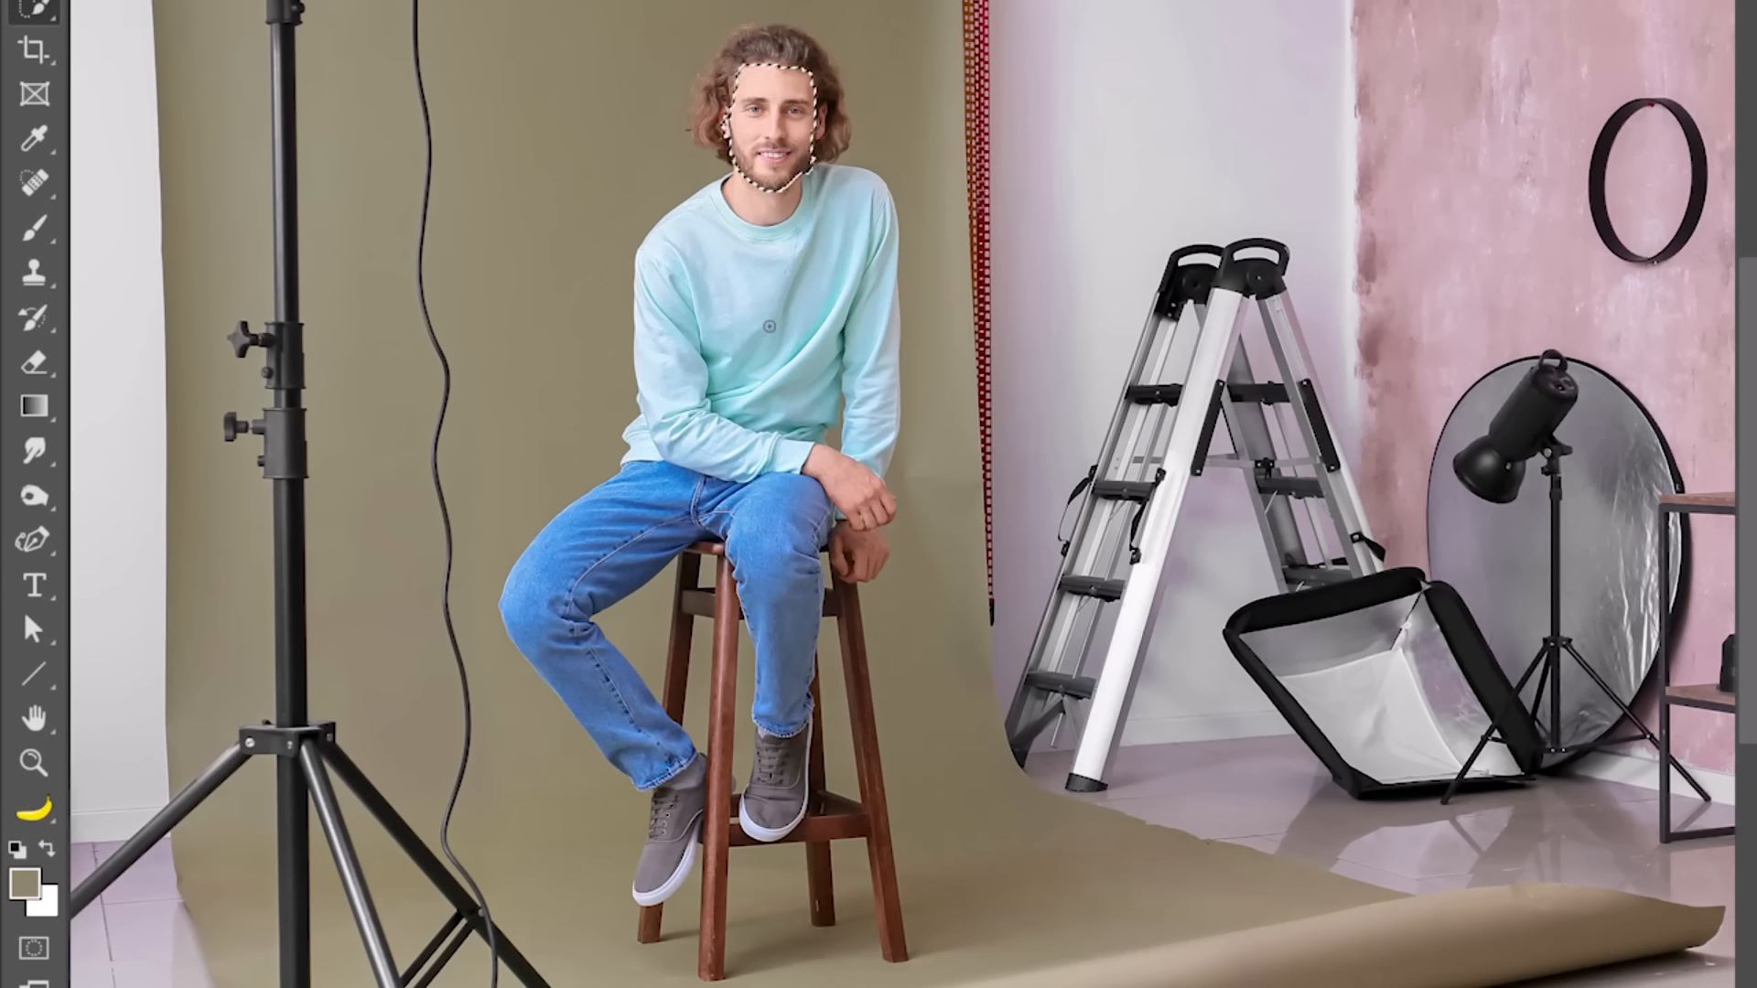
pyautogui.moveTo(769, 326); pyautogui.dragTo(767, 333)
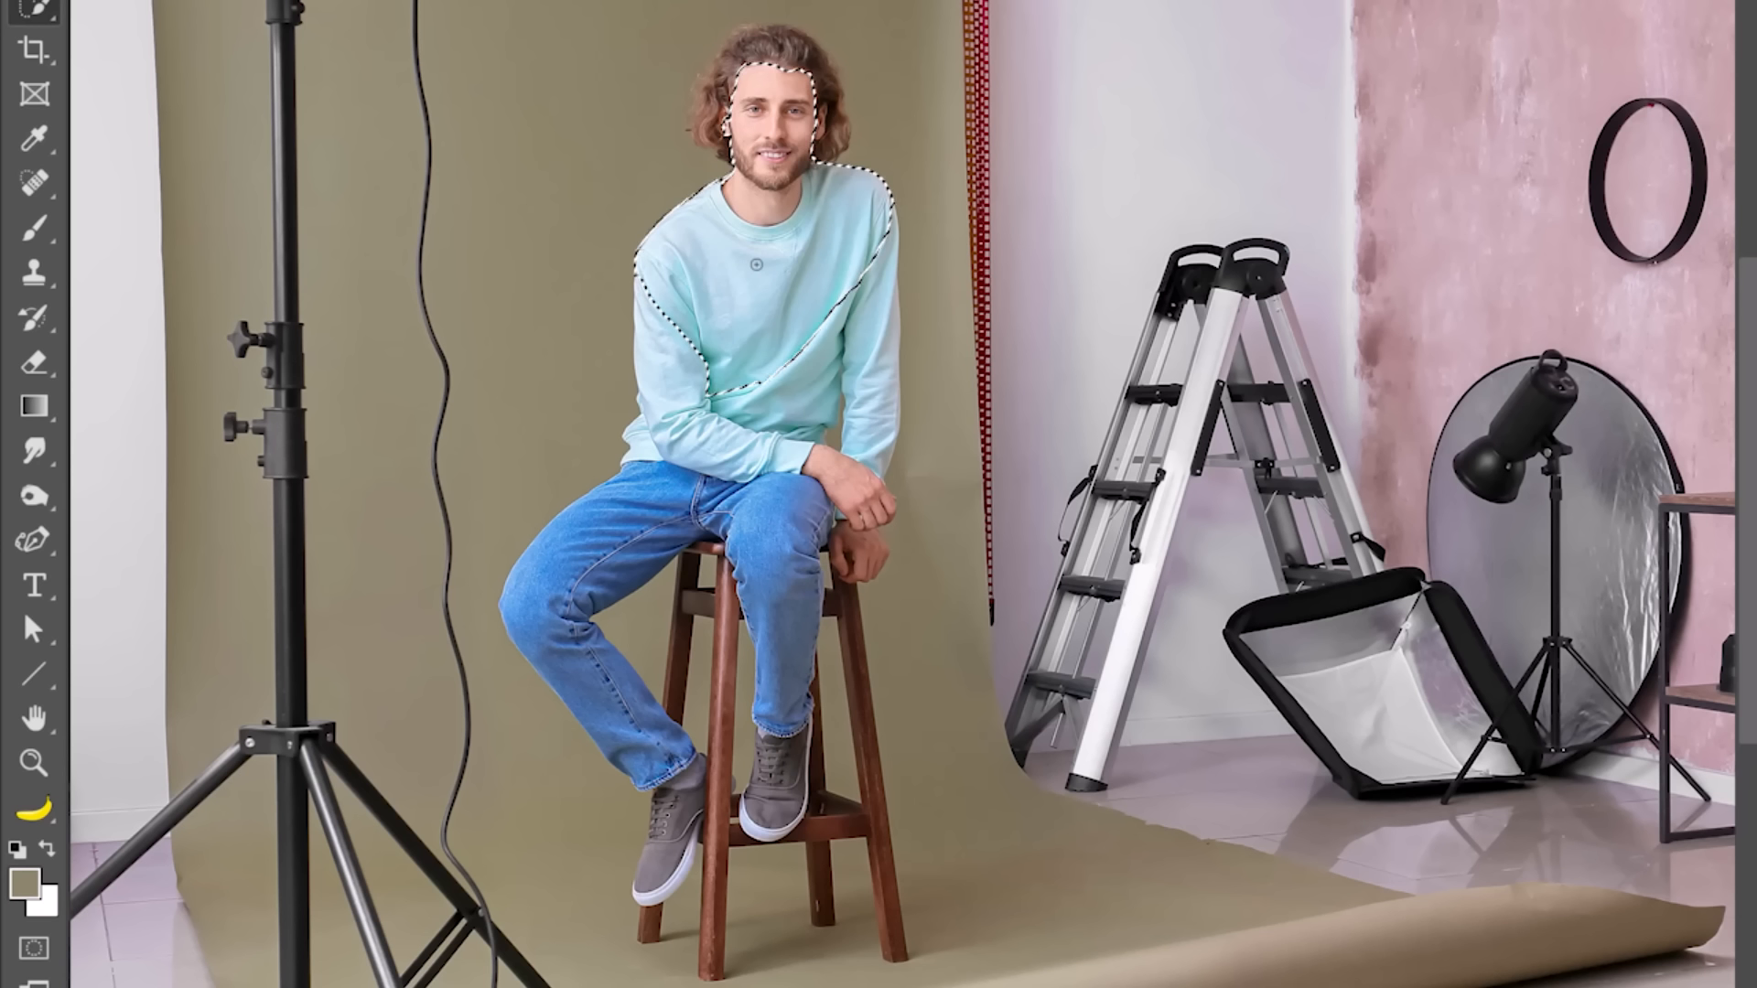
pyautogui.hotkey('ctrl', 'd')
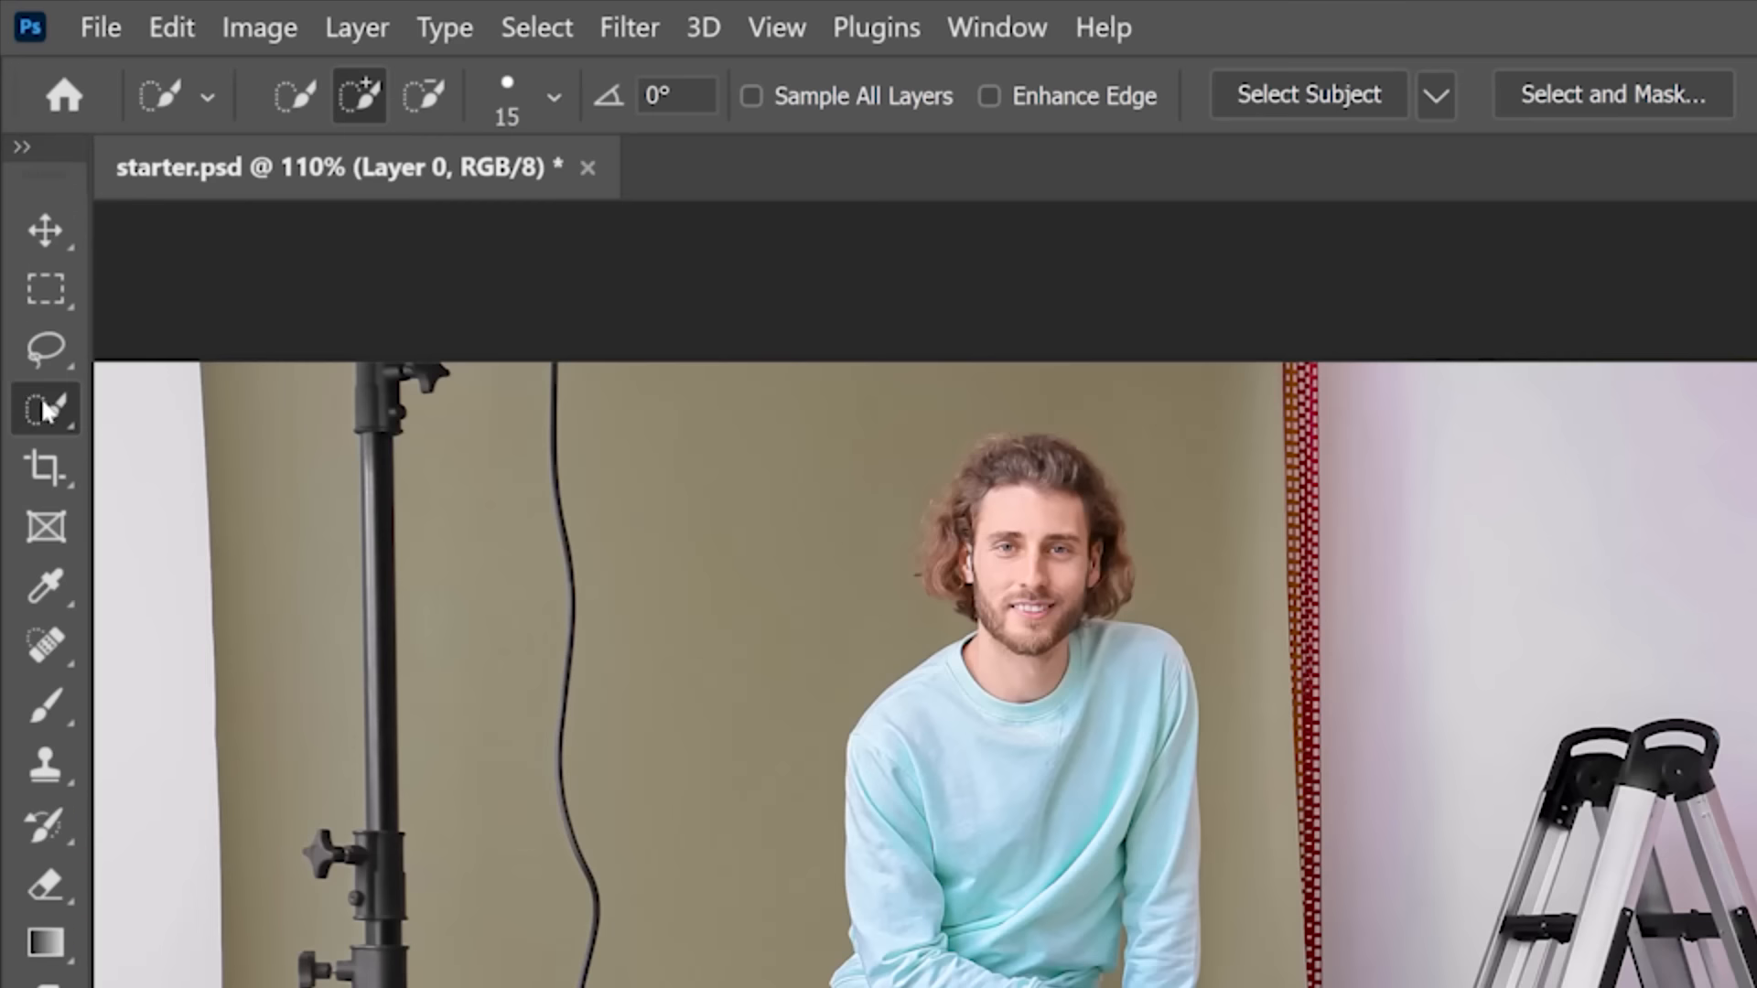
# - Select the seated man with the Object Selection tool and add the wooden stool to the selection
pyautogui.rightClick(34, 5)
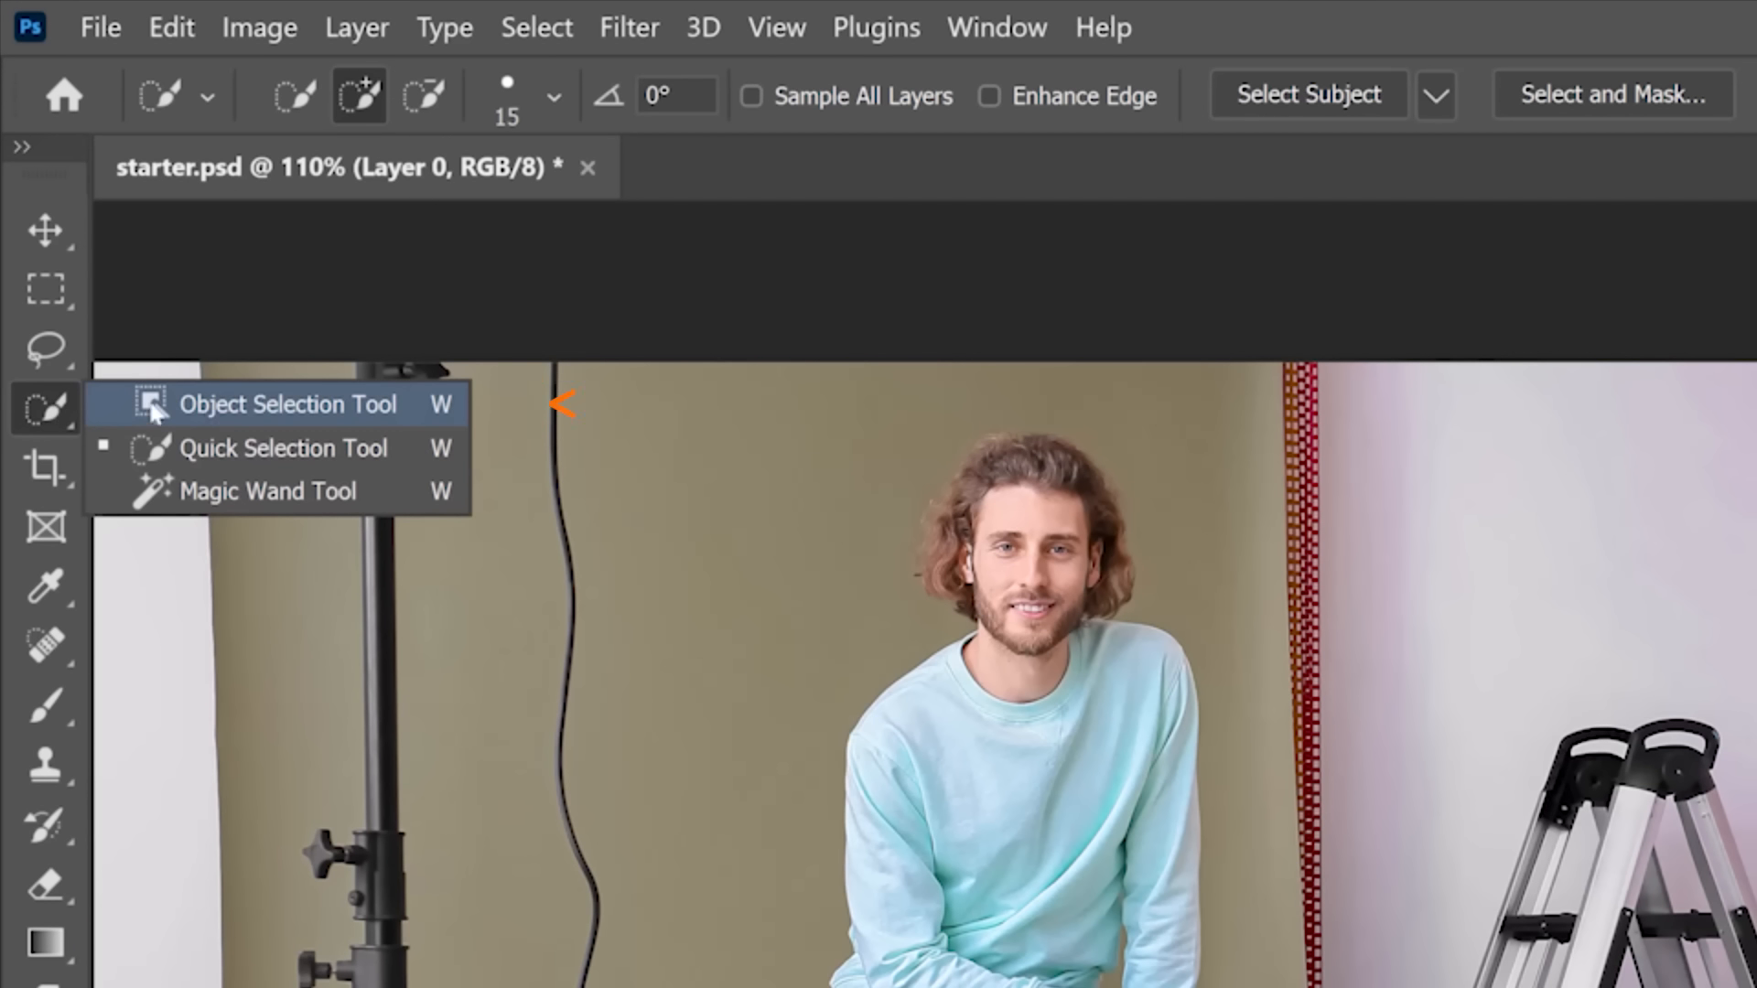
pyautogui.click(154, 407)
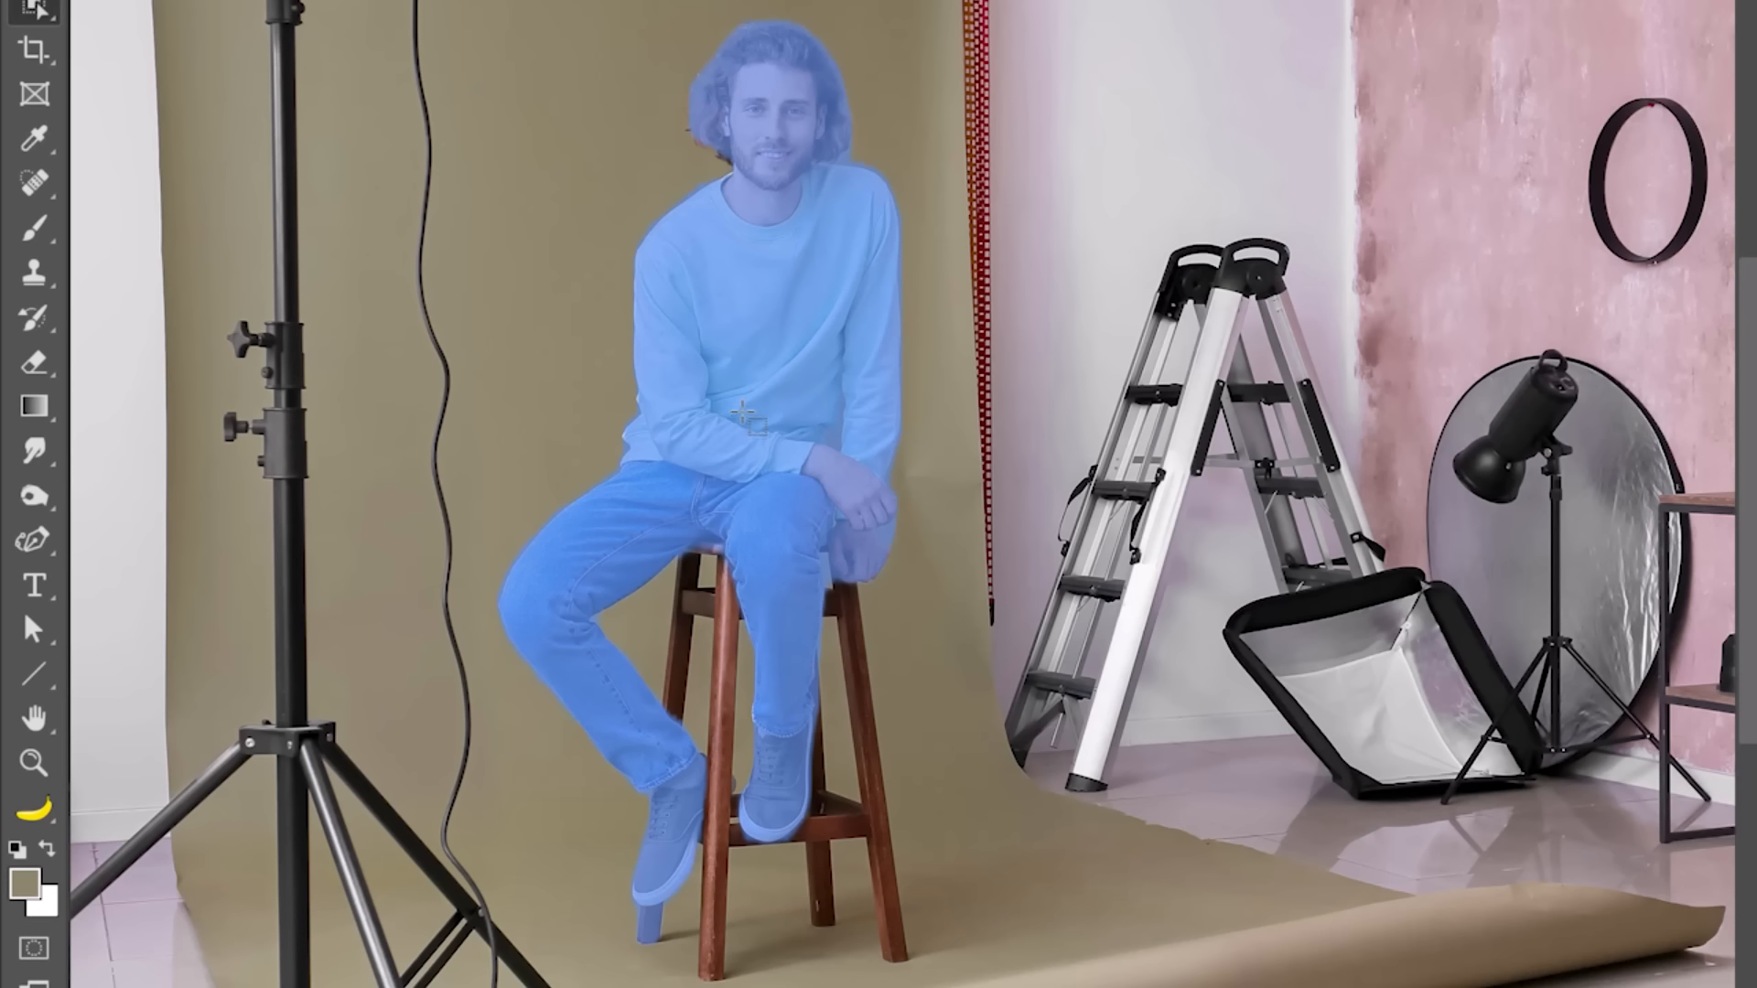
pyautogui.click(743, 417)
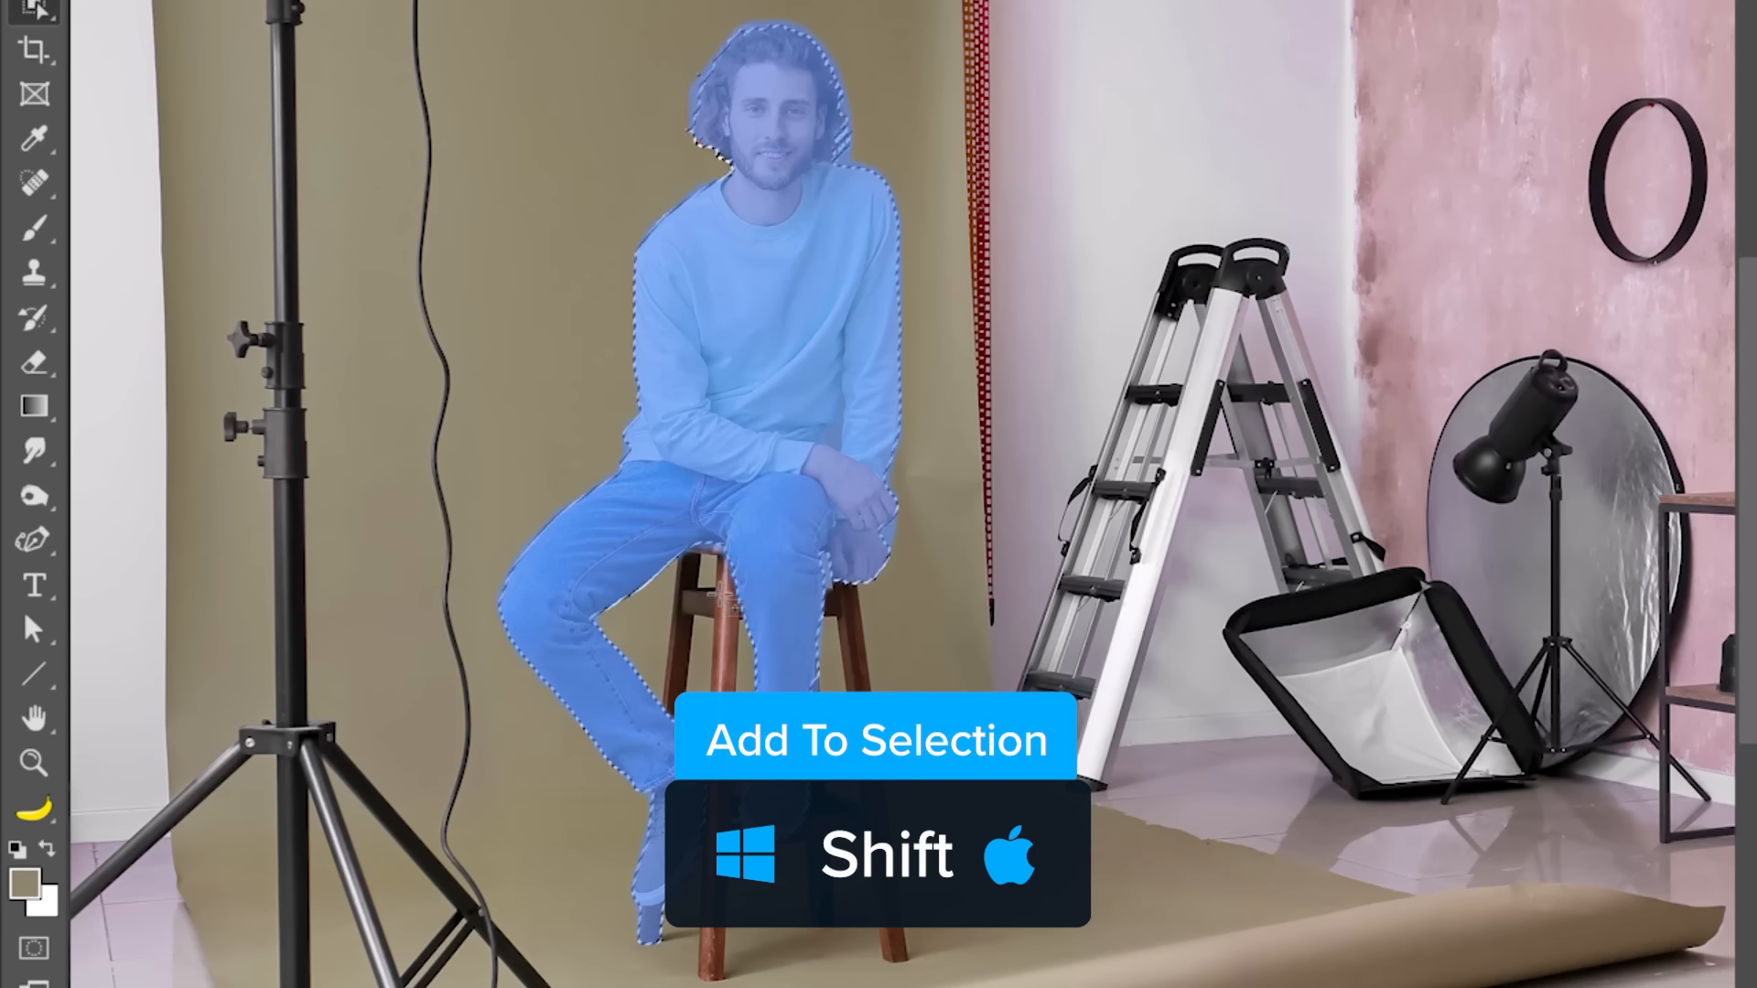
pyautogui.keyDown('shift'); pyautogui.click(723, 609); pyautogui.keyUp('shift')
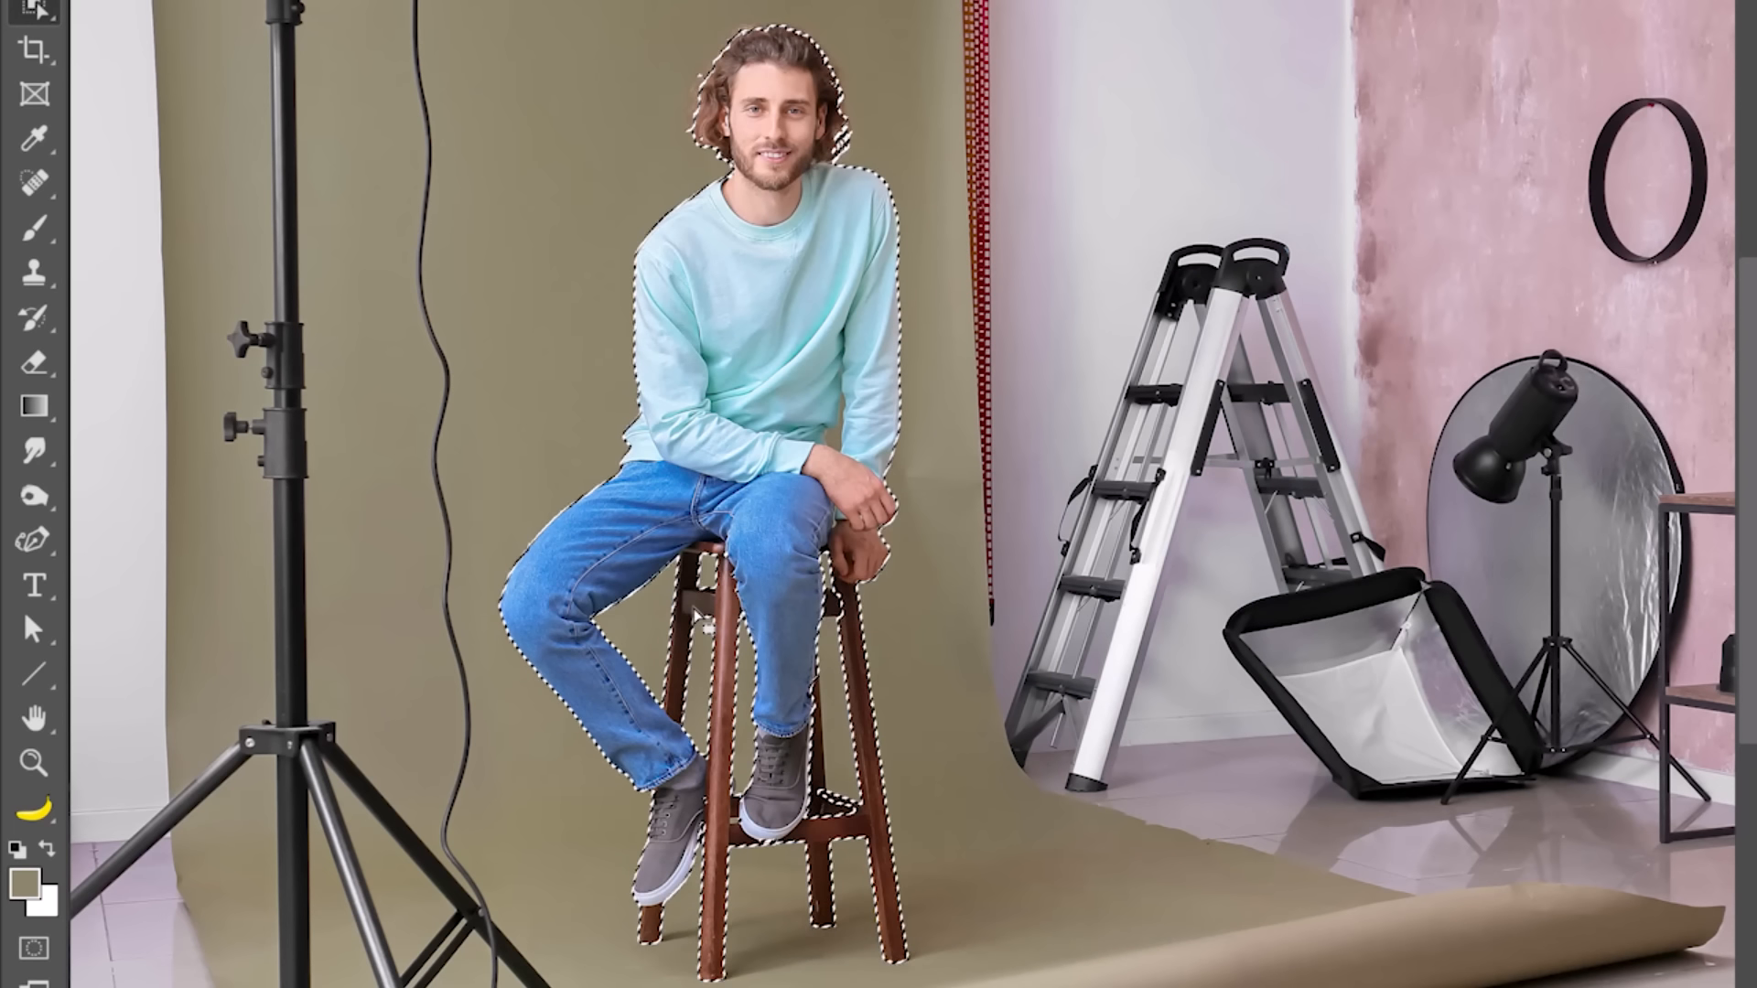
# - Turn on Quick Mask mode and inspect the selection closely around the man's legs and the stool
pyautogui.press('q')
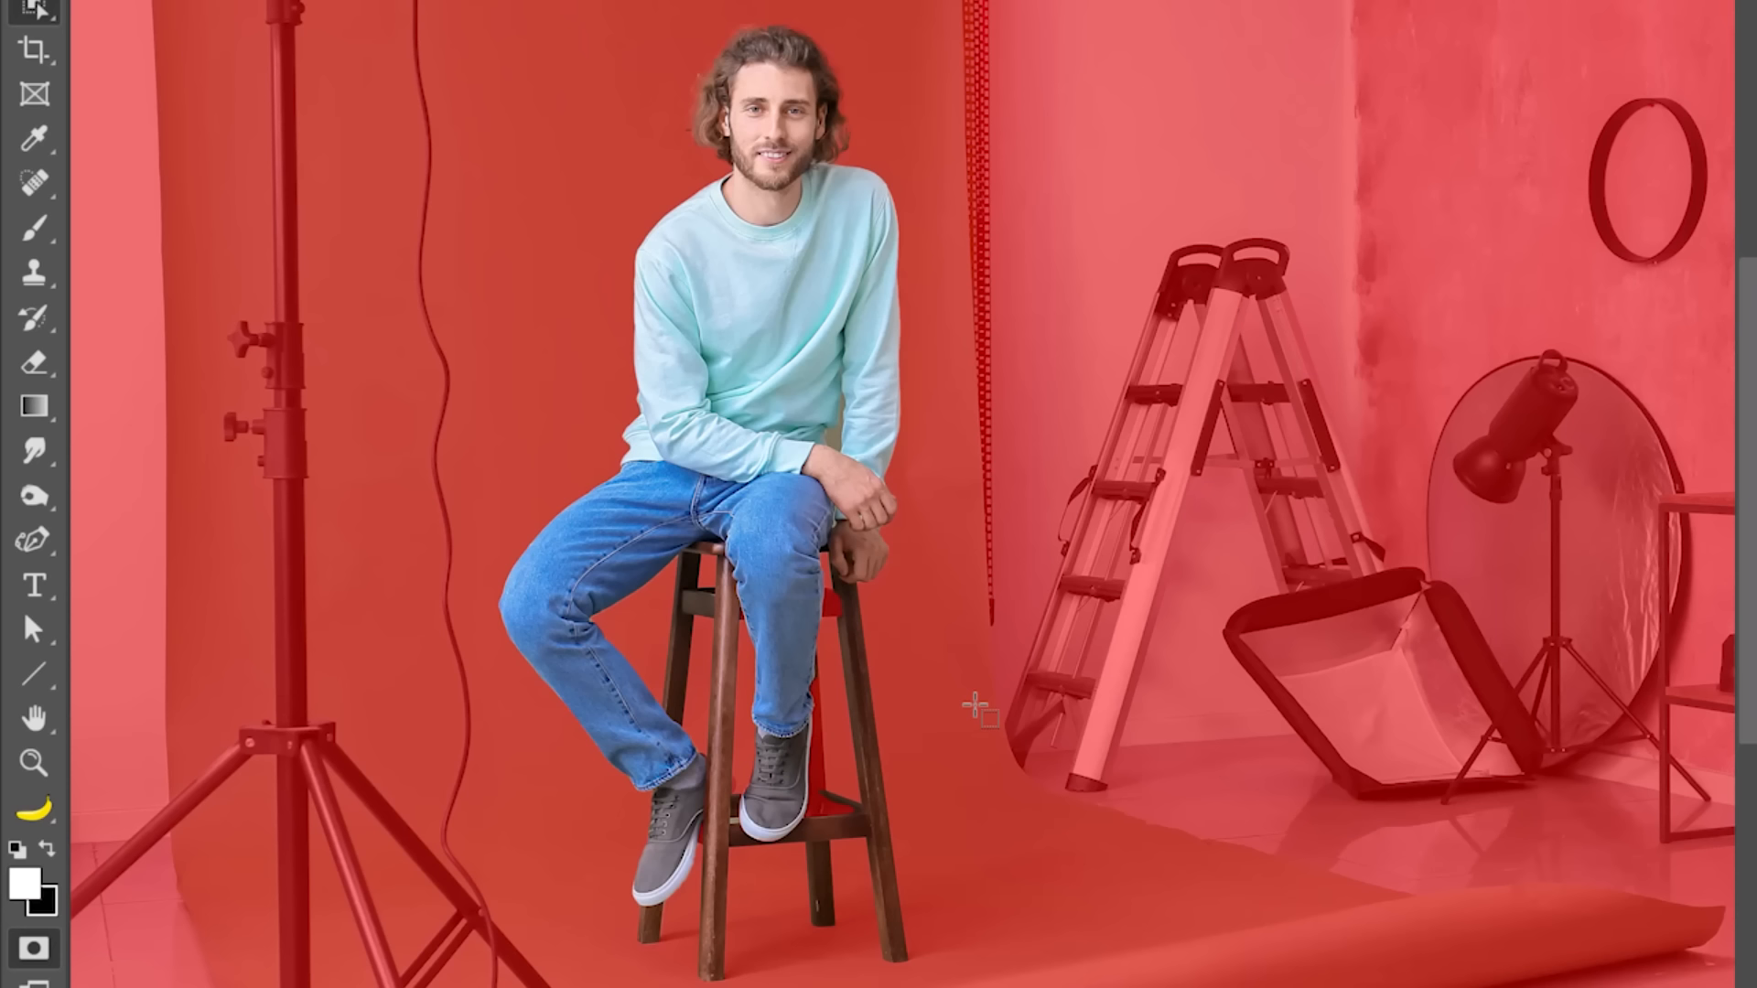
pyautogui.hotkey('ctrl', '+')
pyautogui.hotkey('ctrl', '+')
pyautogui.hotkey('ctrl', '+')
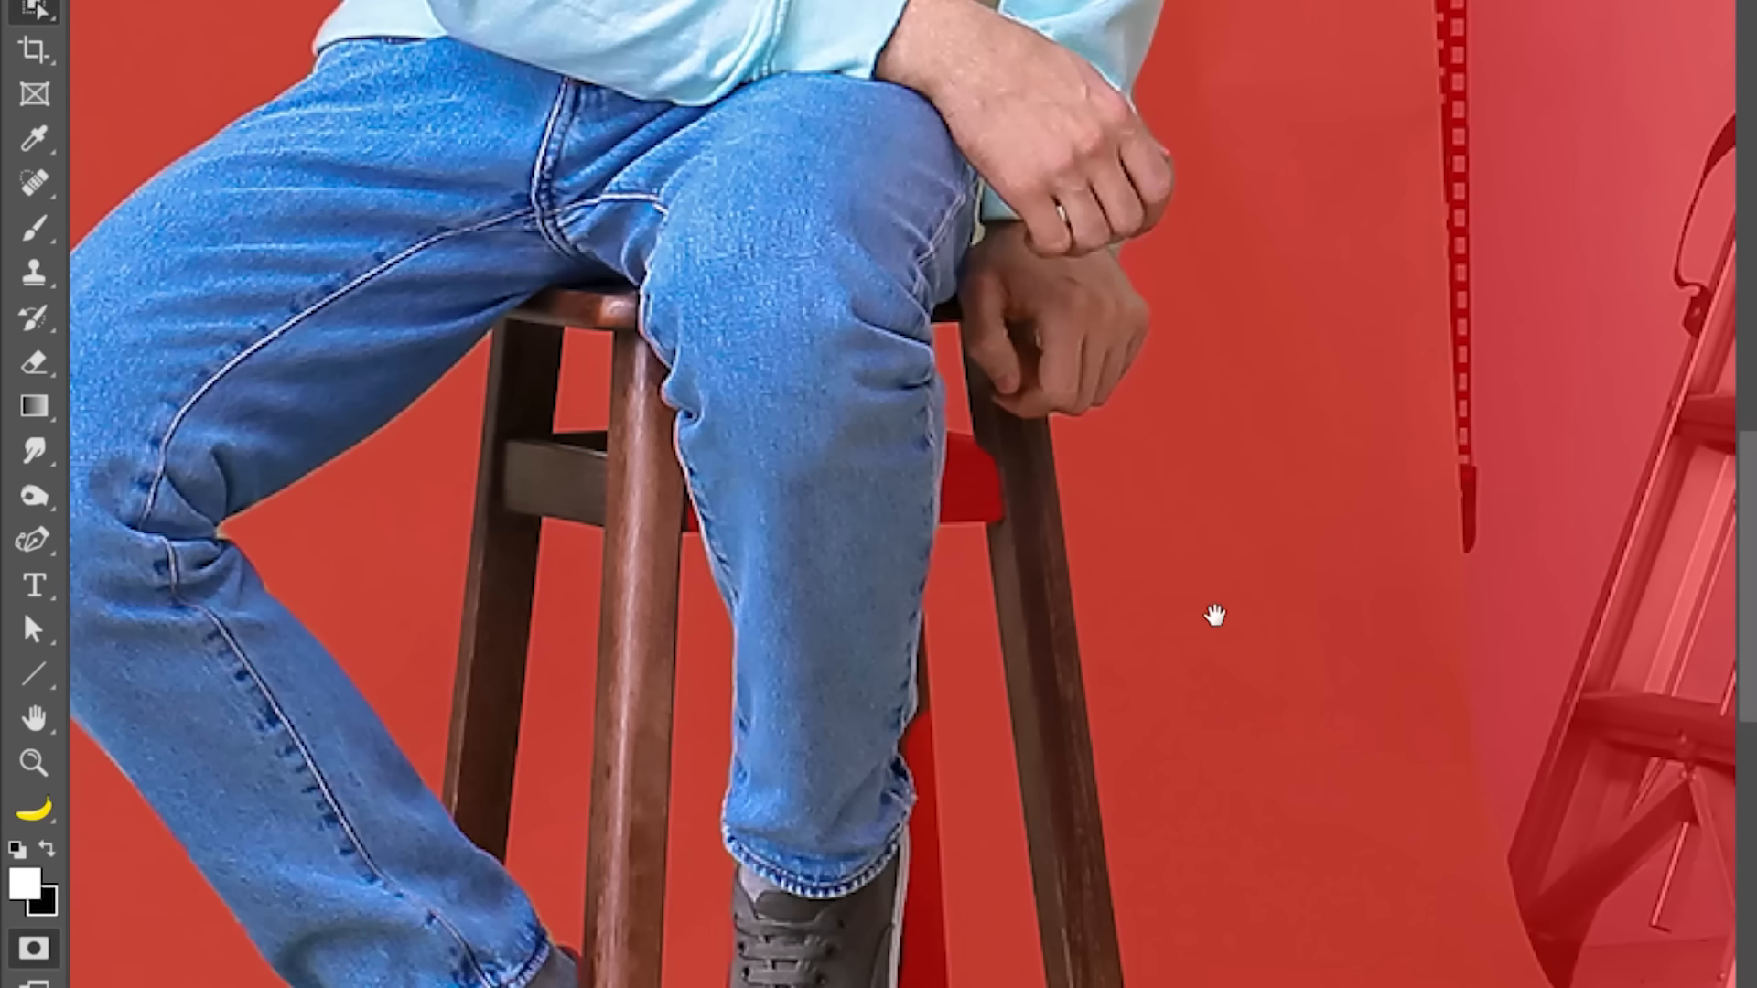
pyautogui.moveTo(1214, 615); pyautogui.dragTo(1278, 283)
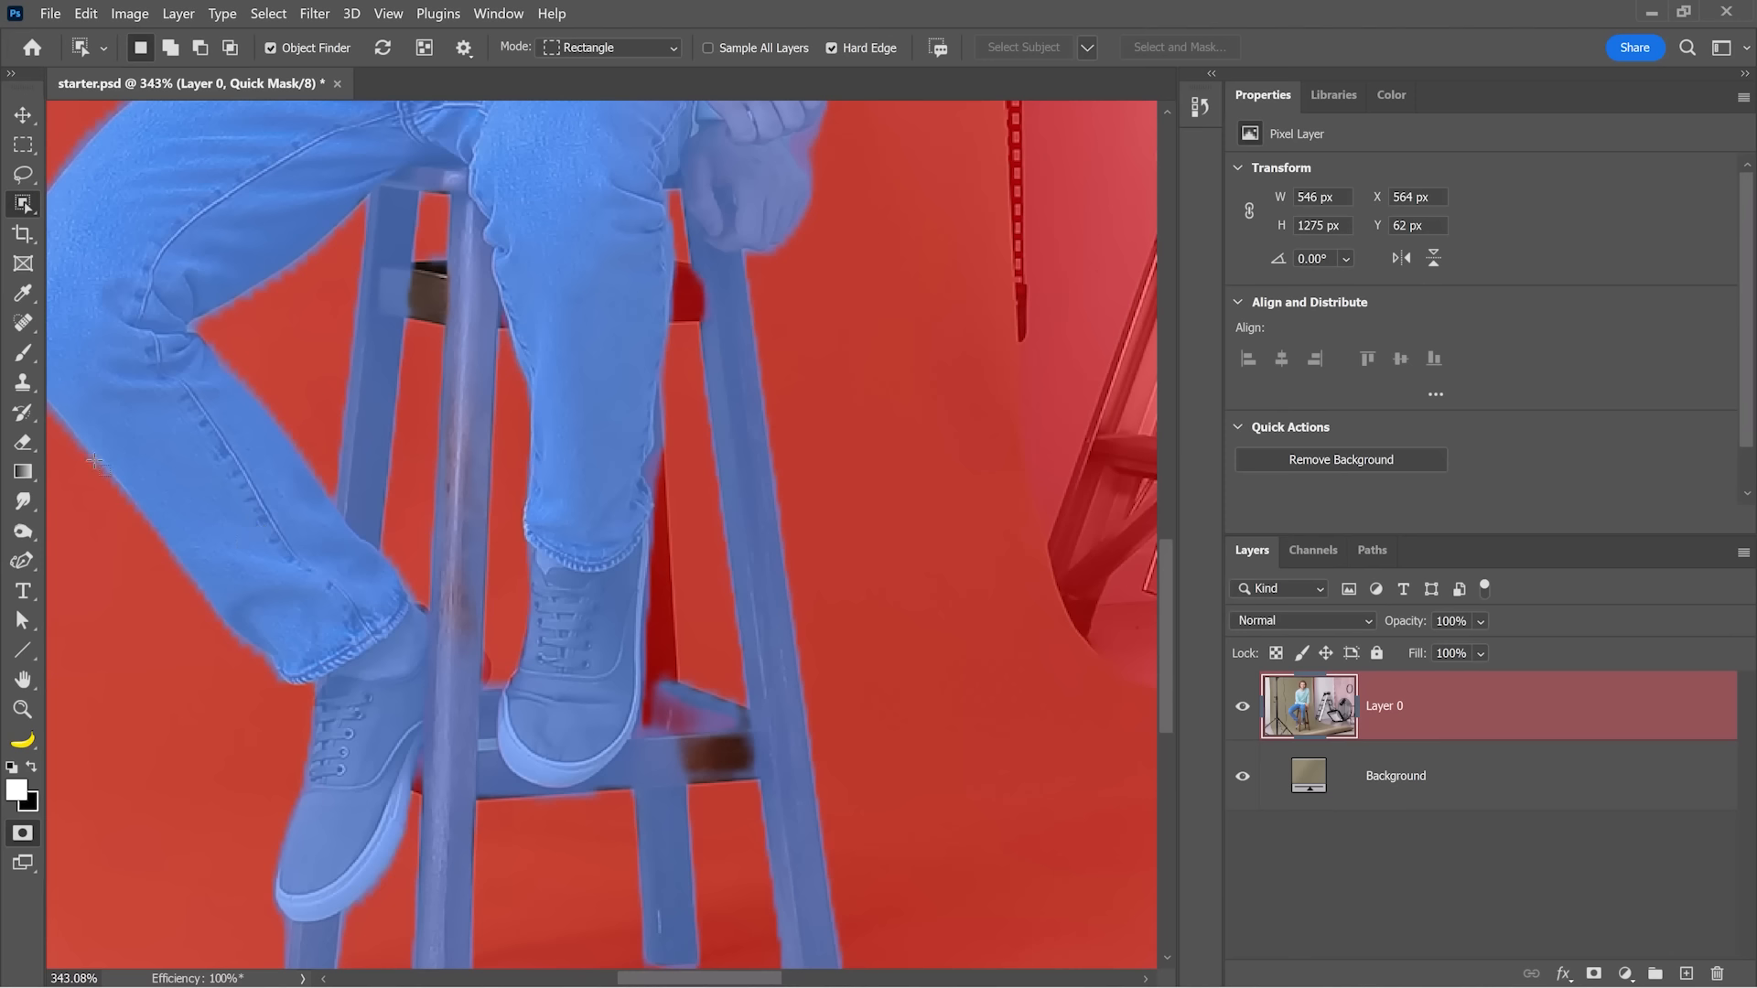
# - Paint with white over the missed part of the stool's rear leg in the quick mask, using a brush of size 8
pyautogui.click(26, 317)
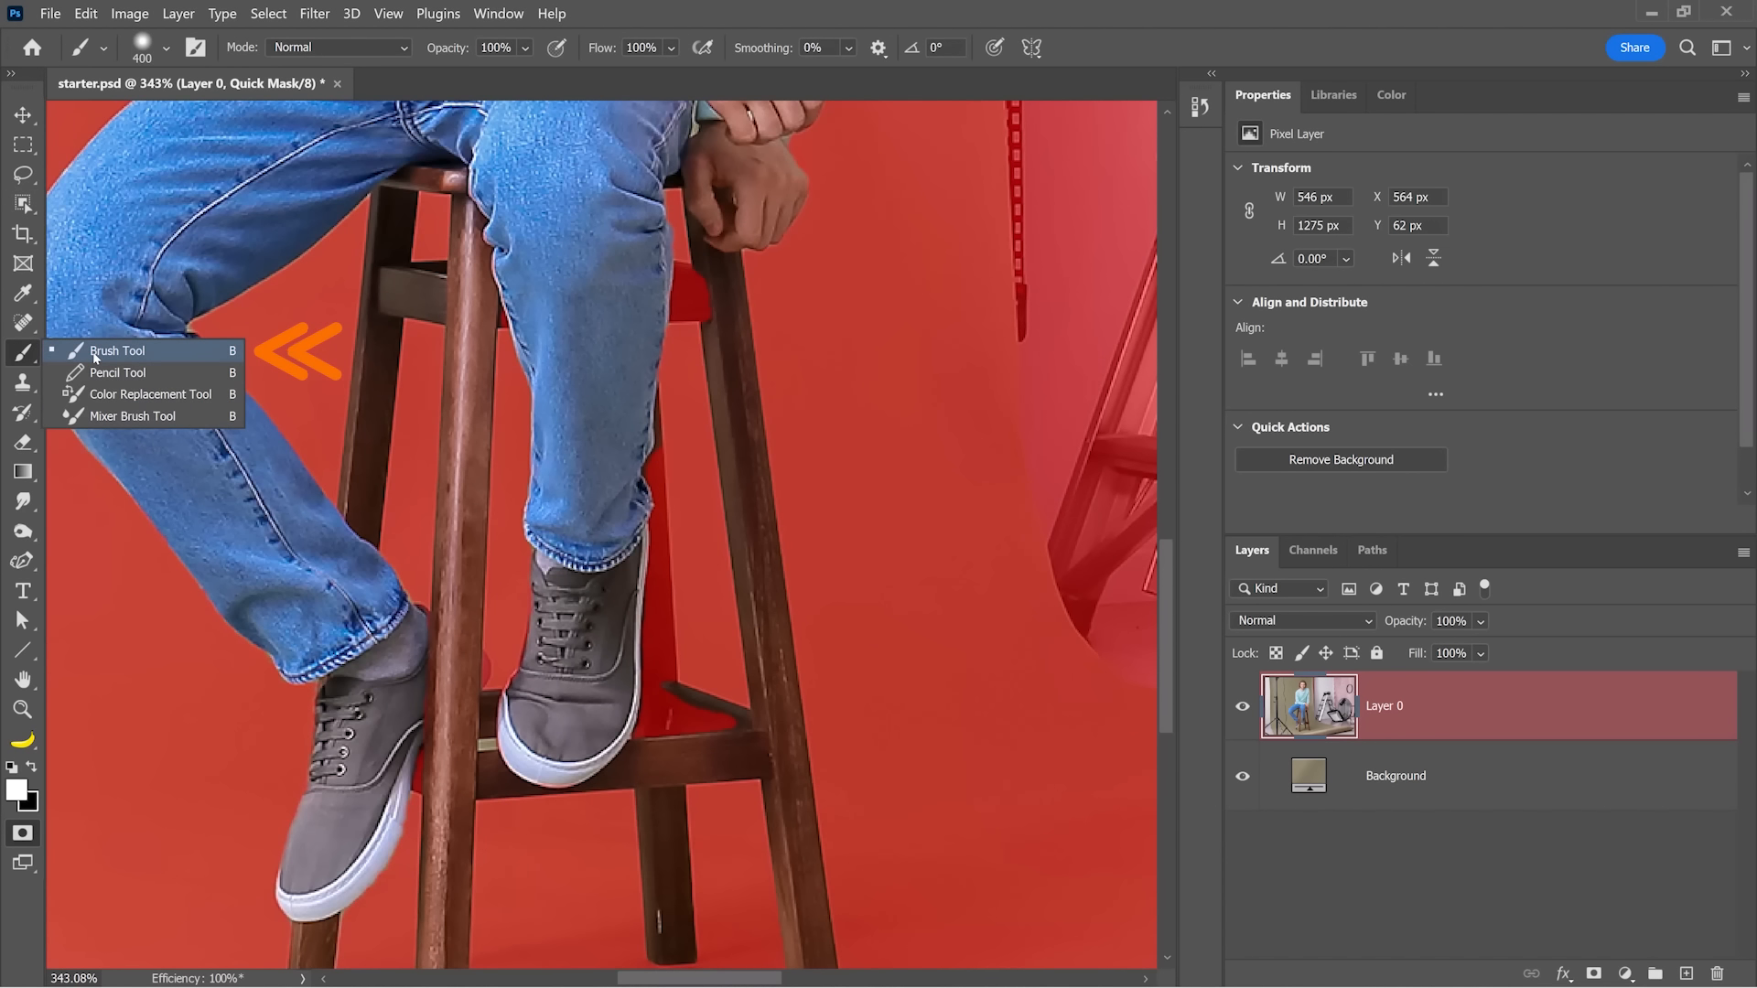
pyautogui.click(95, 354)
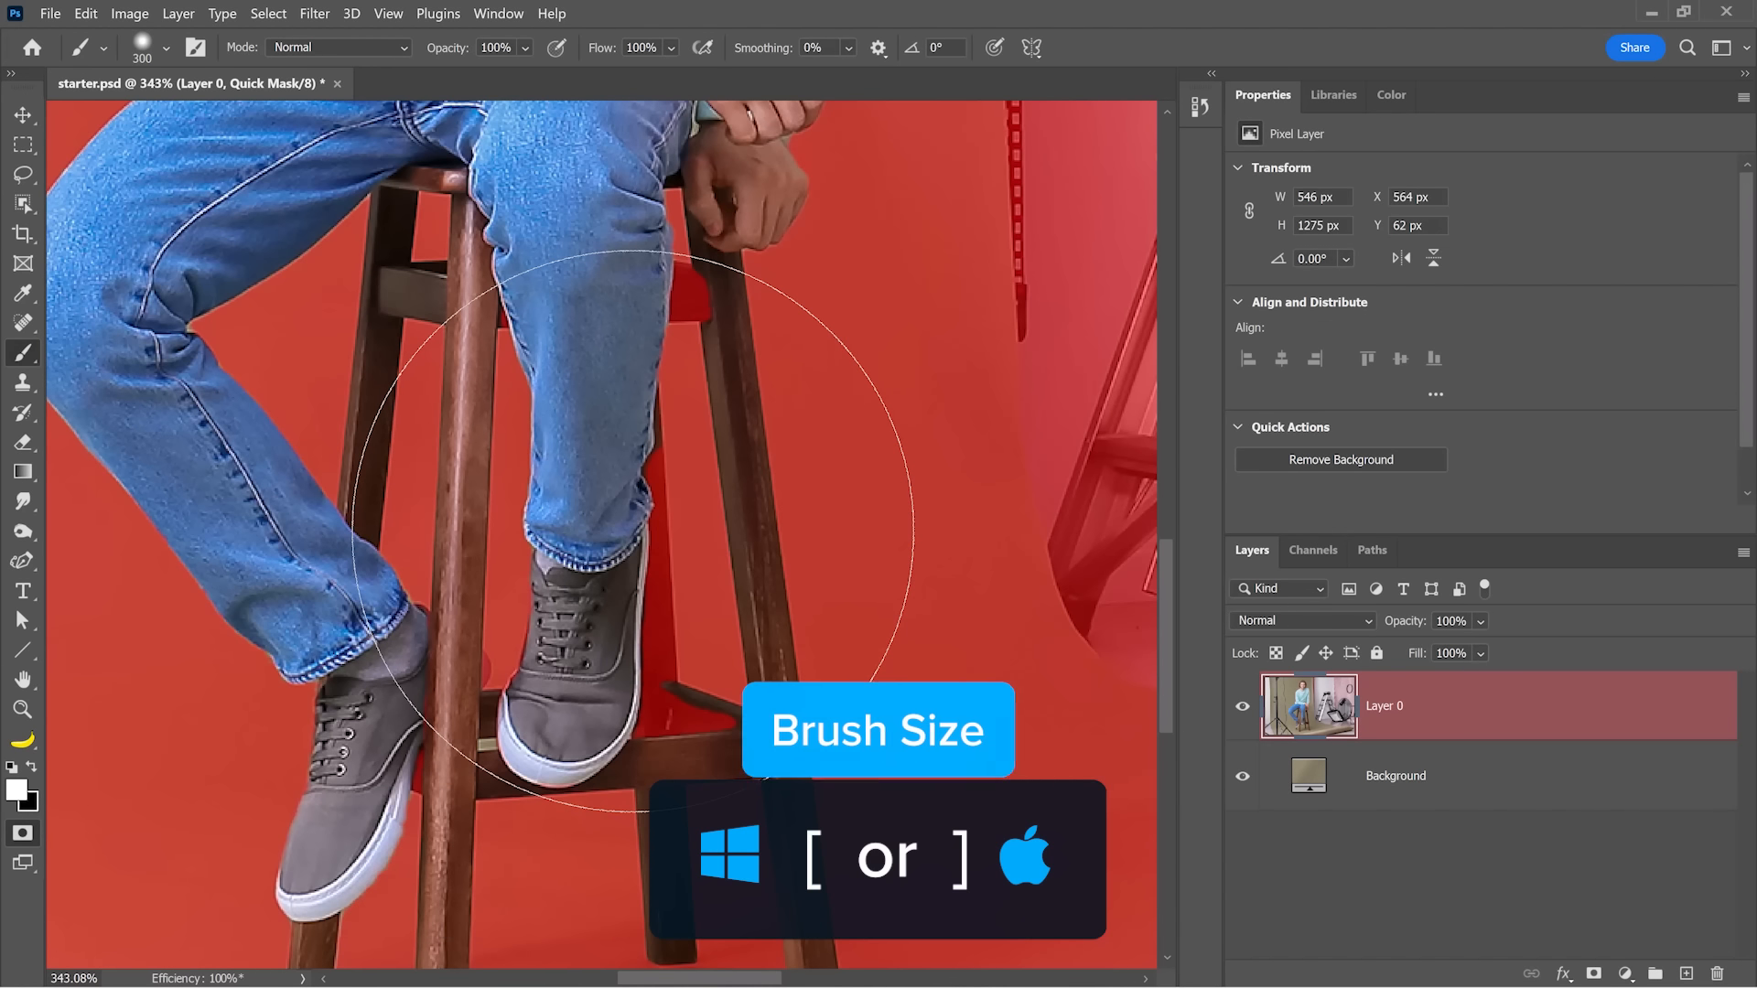
pyautogui.press('[')
pyautogui.press('[')
pyautogui.press('[')
pyautogui.press('[')
pyautogui.press('[')
pyautogui.press('[')
pyautogui.press('[')
pyautogui.press('[')
pyautogui.press('[')
pyautogui.press('[')
pyautogui.press('[')
pyautogui.press('[')
pyautogui.press('[')
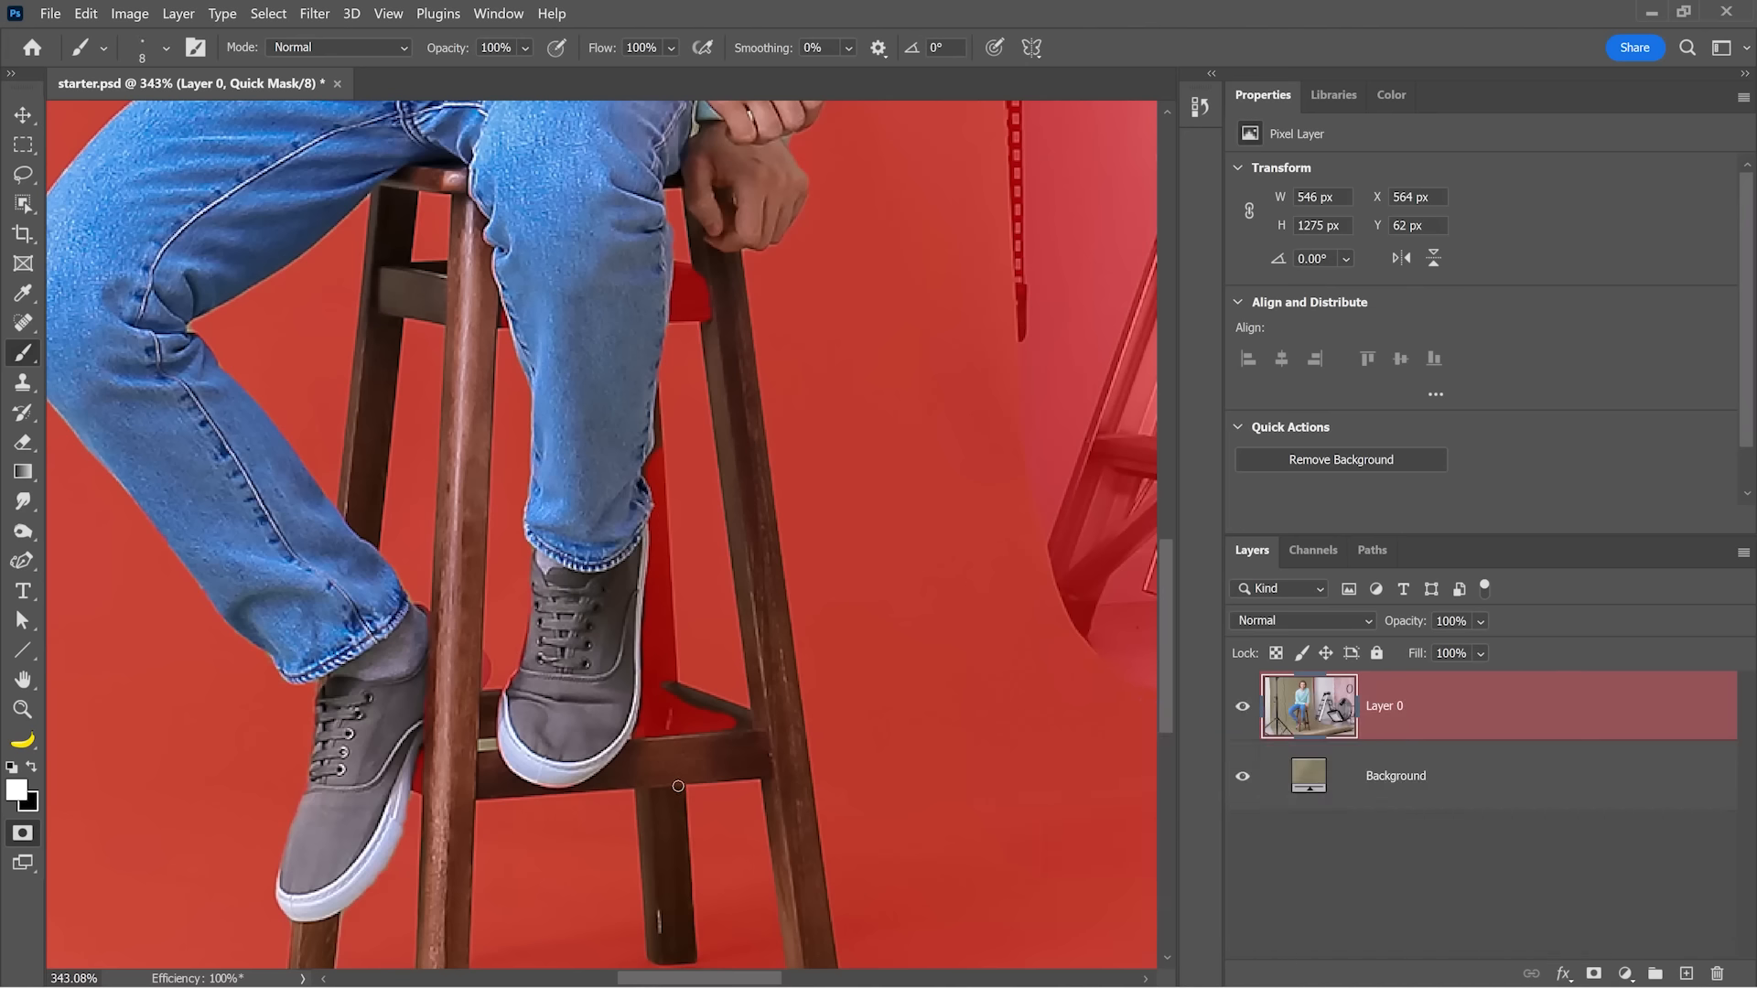
pyautogui.keyDown('shift'); pyautogui.click(678, 786); pyautogui.keyUp('shift')
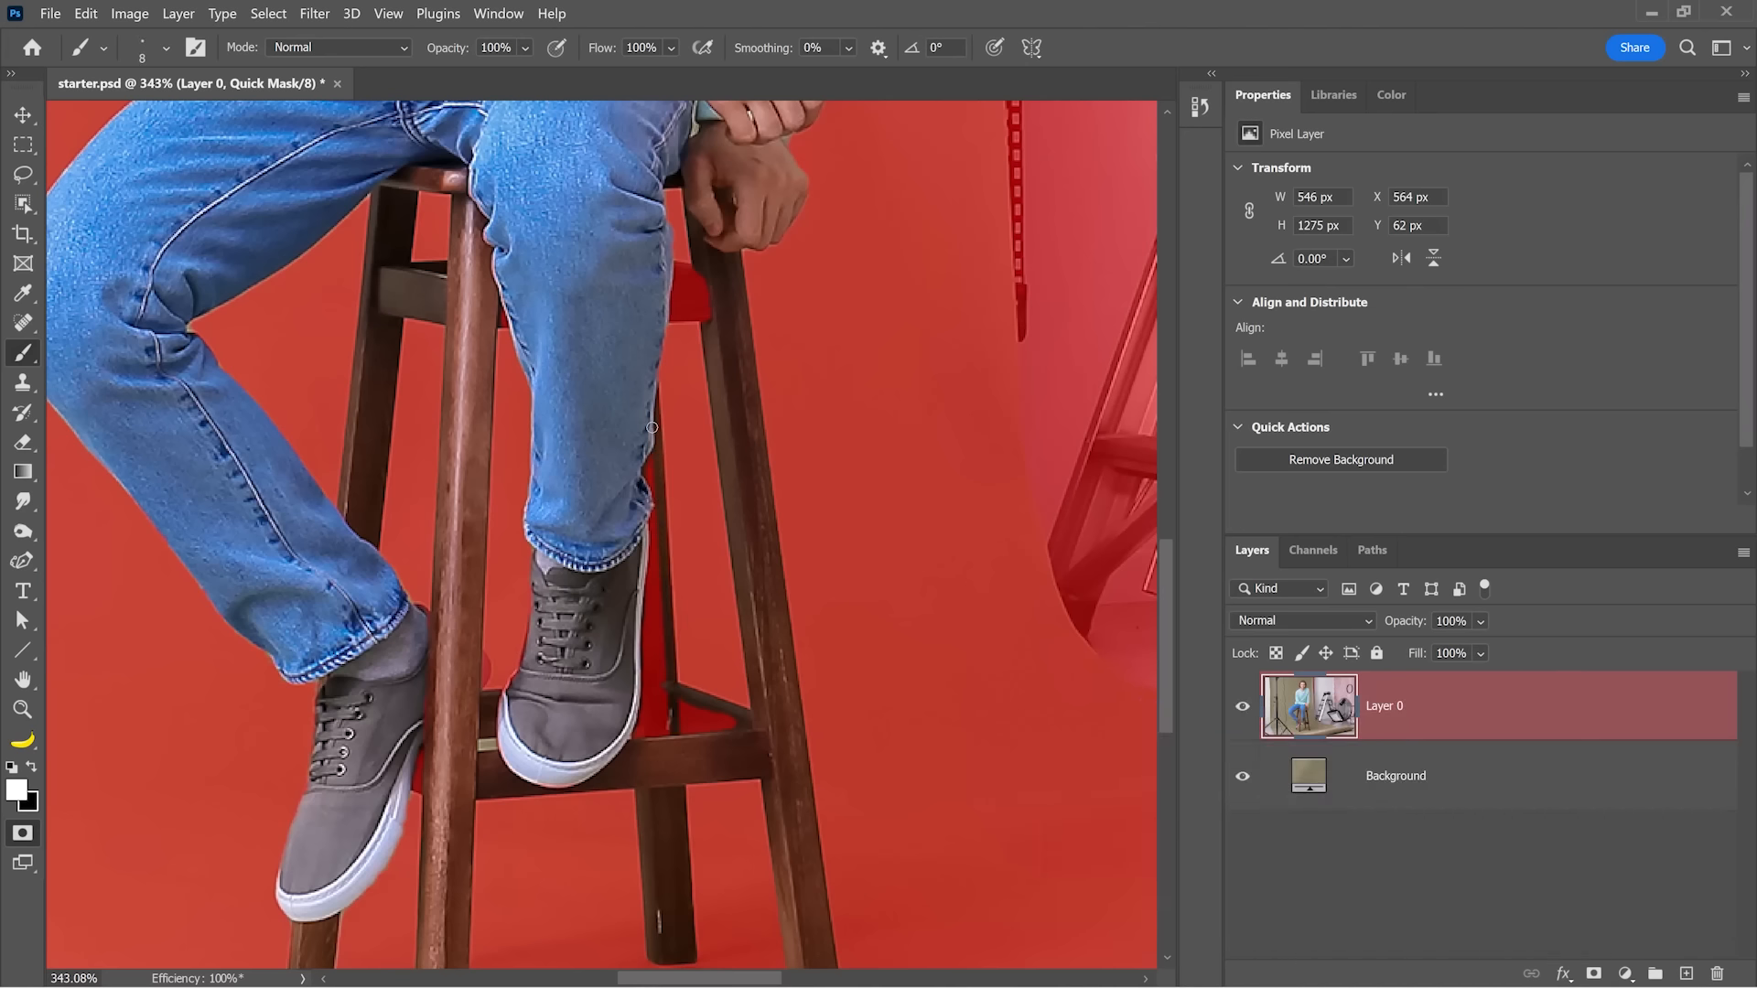
pyautogui.moveTo(643, 628)
pyautogui.mouseDown()
pyautogui.moveTo(636, 730)
pyautogui.moveTo(656, 732)
pyautogui.moveTo(659, 593)
pyautogui.mouseUp()
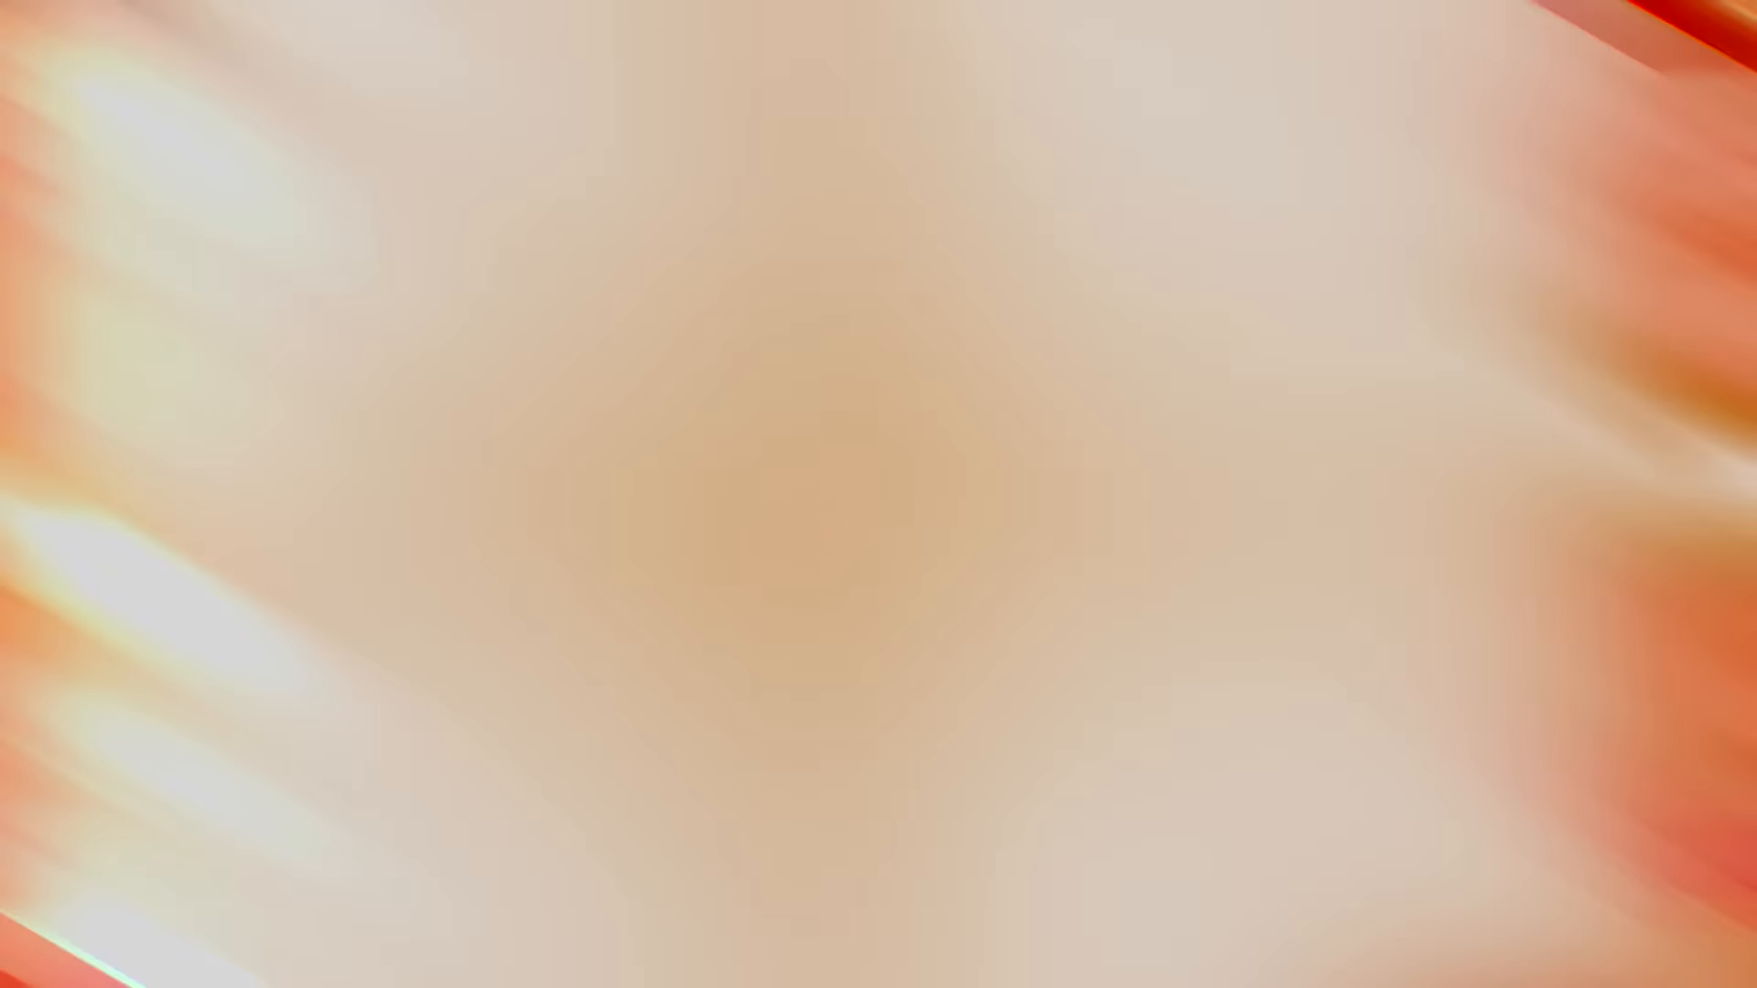
# - Leave Quick Mask mode and add a layer mask to the photo layer from the selection of man and stool
pyautogui.press('q')
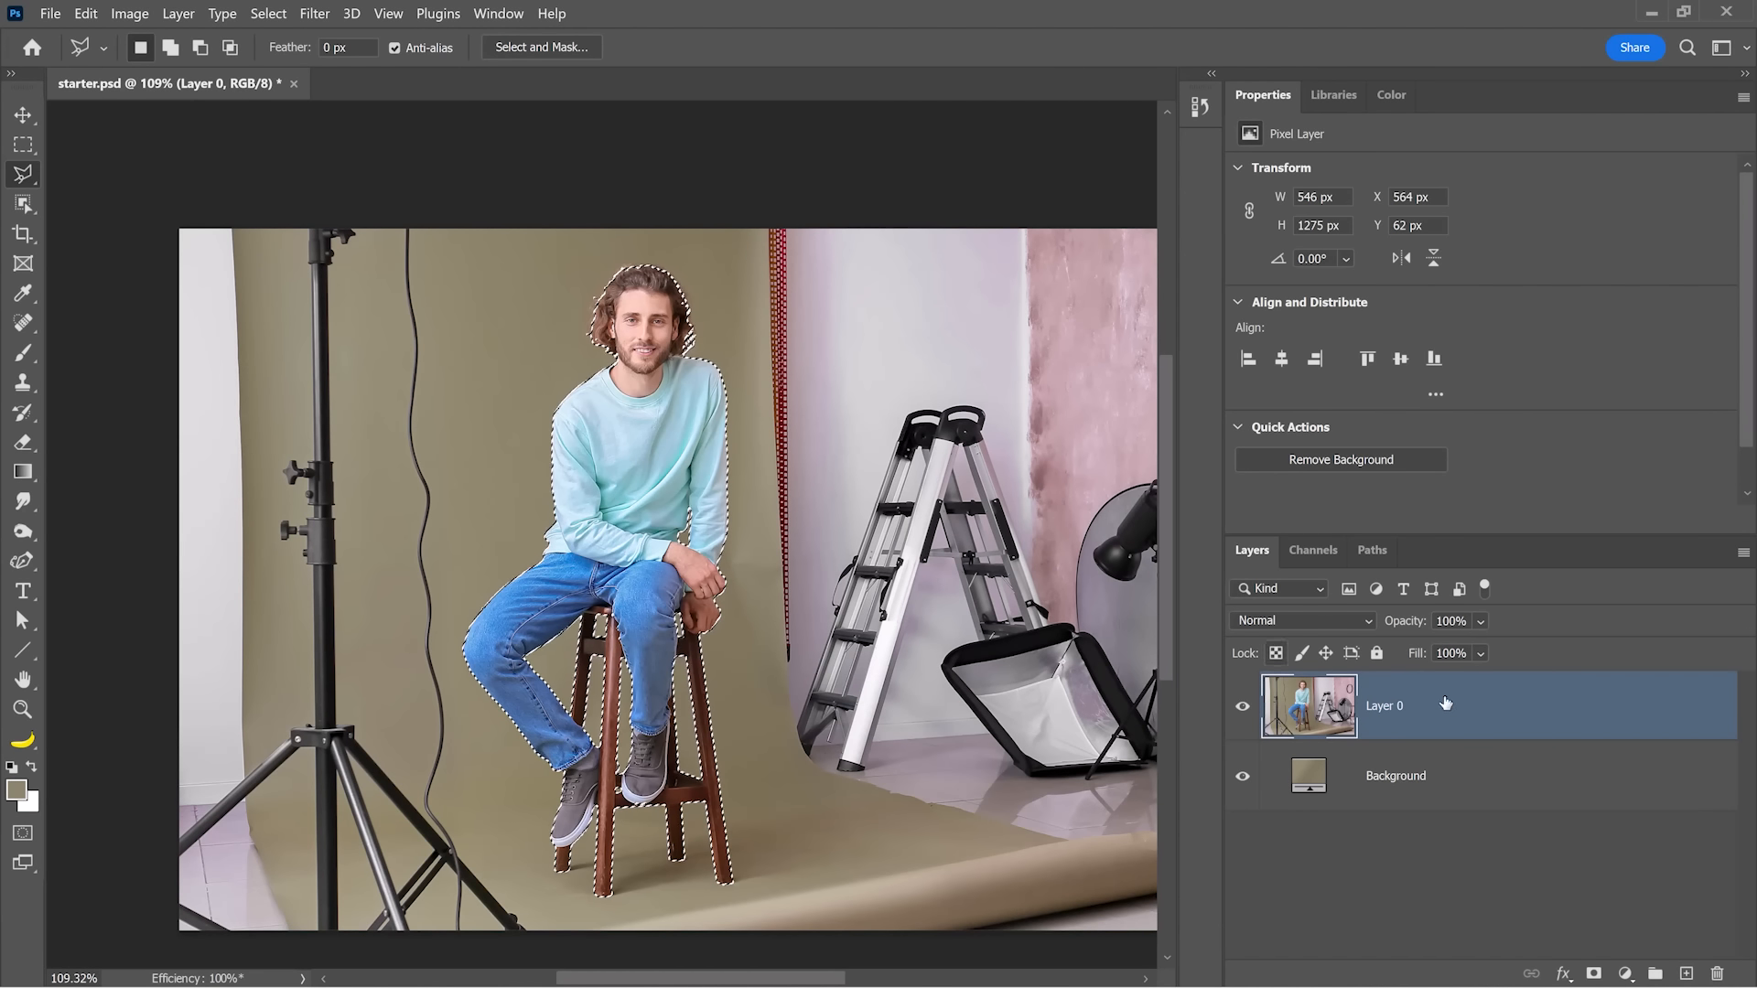
pyautogui.click(1593, 973)
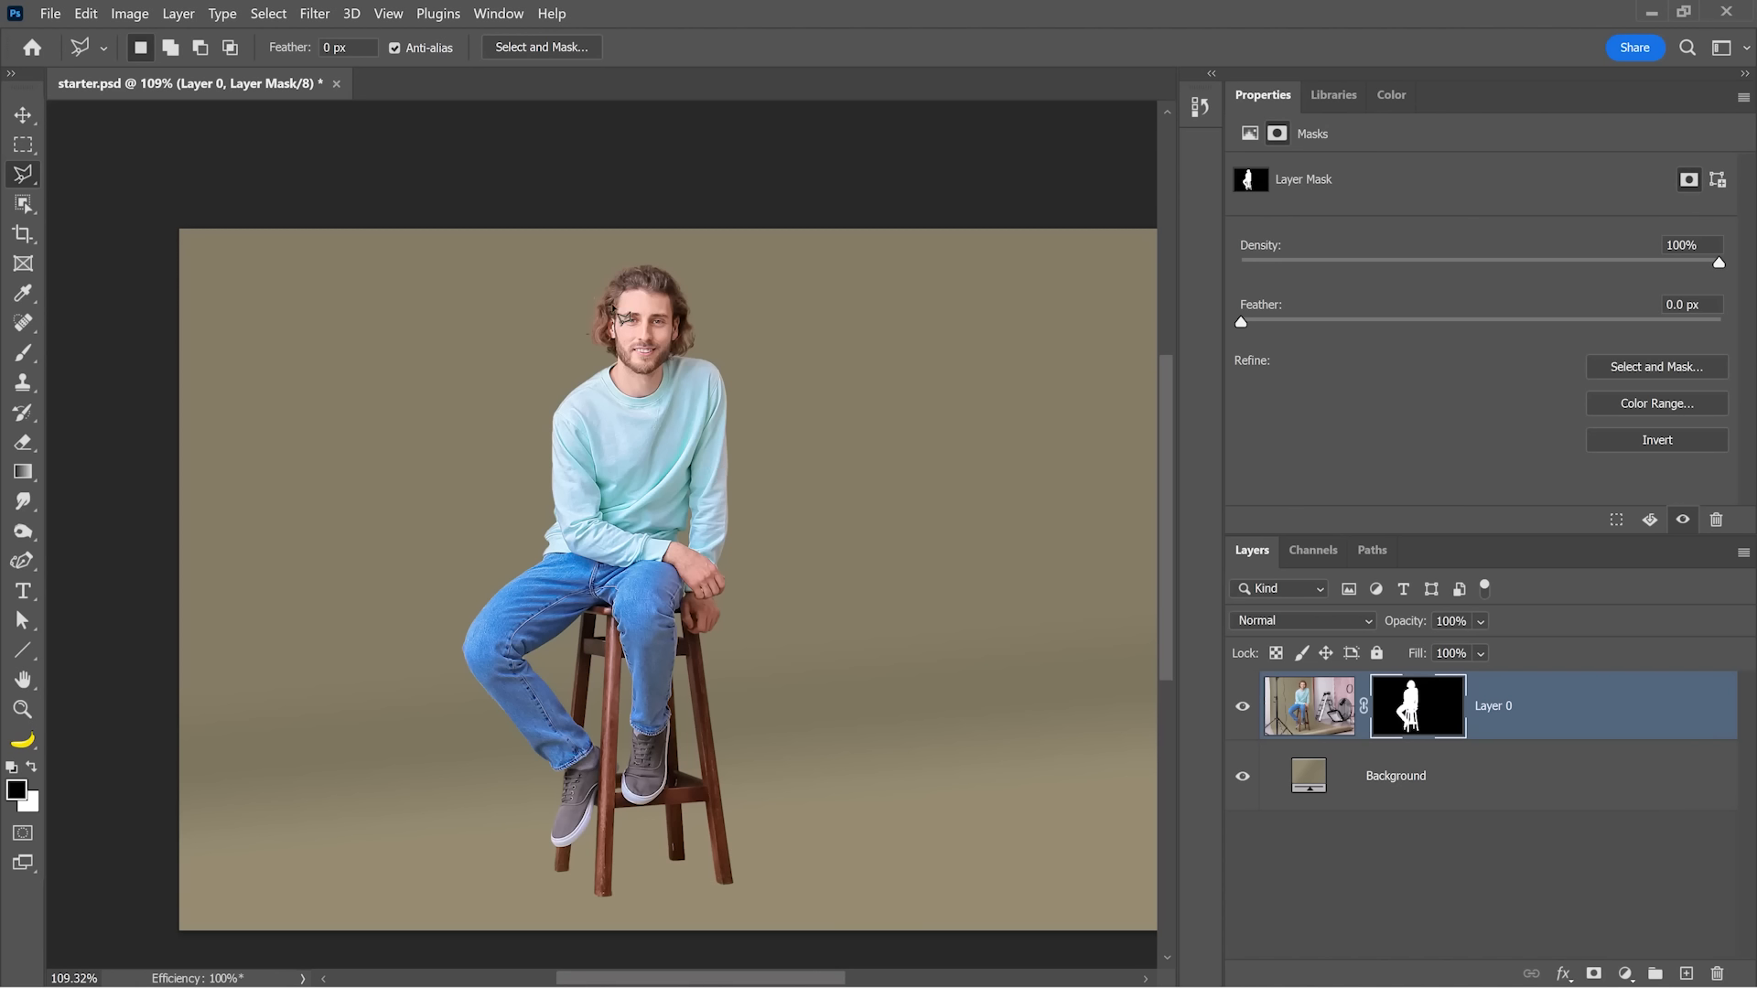
# - Paint white on the photo's layer mask along the edge of the man's hair with a brush of size 50 to restore missing hair
pyautogui.scroll(1, 631, 295)
pyautogui.scroll(3, 638, 302)
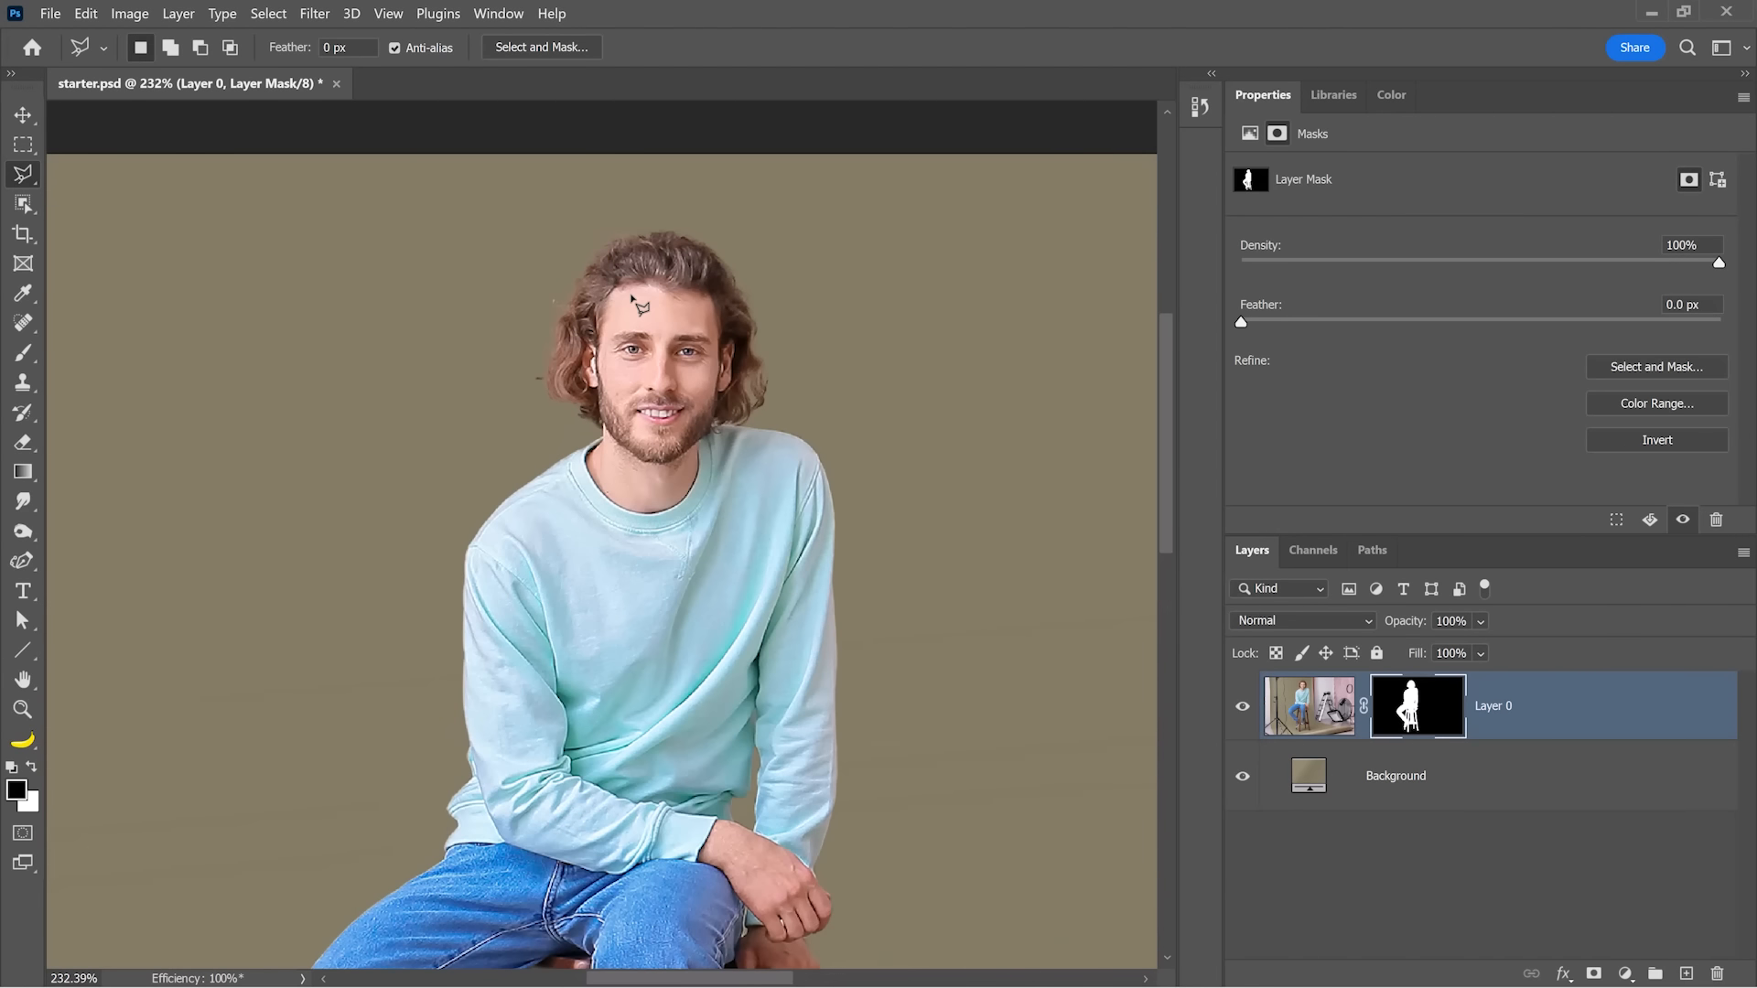
pyautogui.click(23, 352)
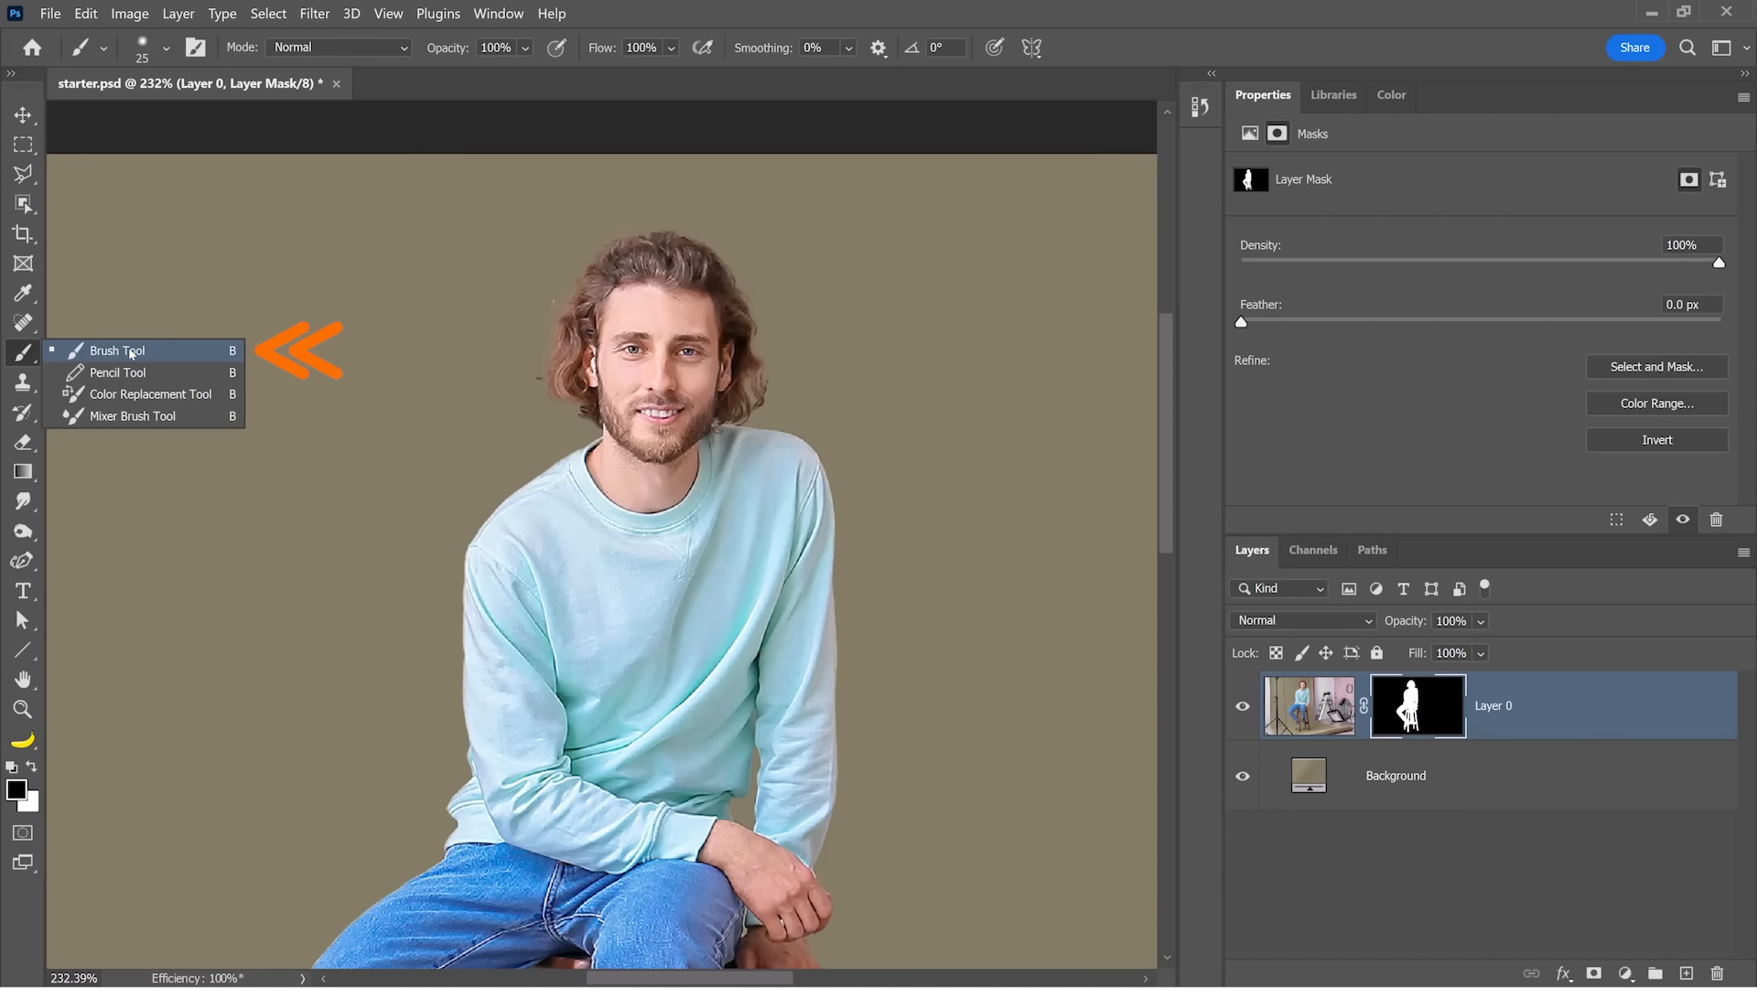
pyautogui.click(130, 353)
pyautogui.click(31, 770)
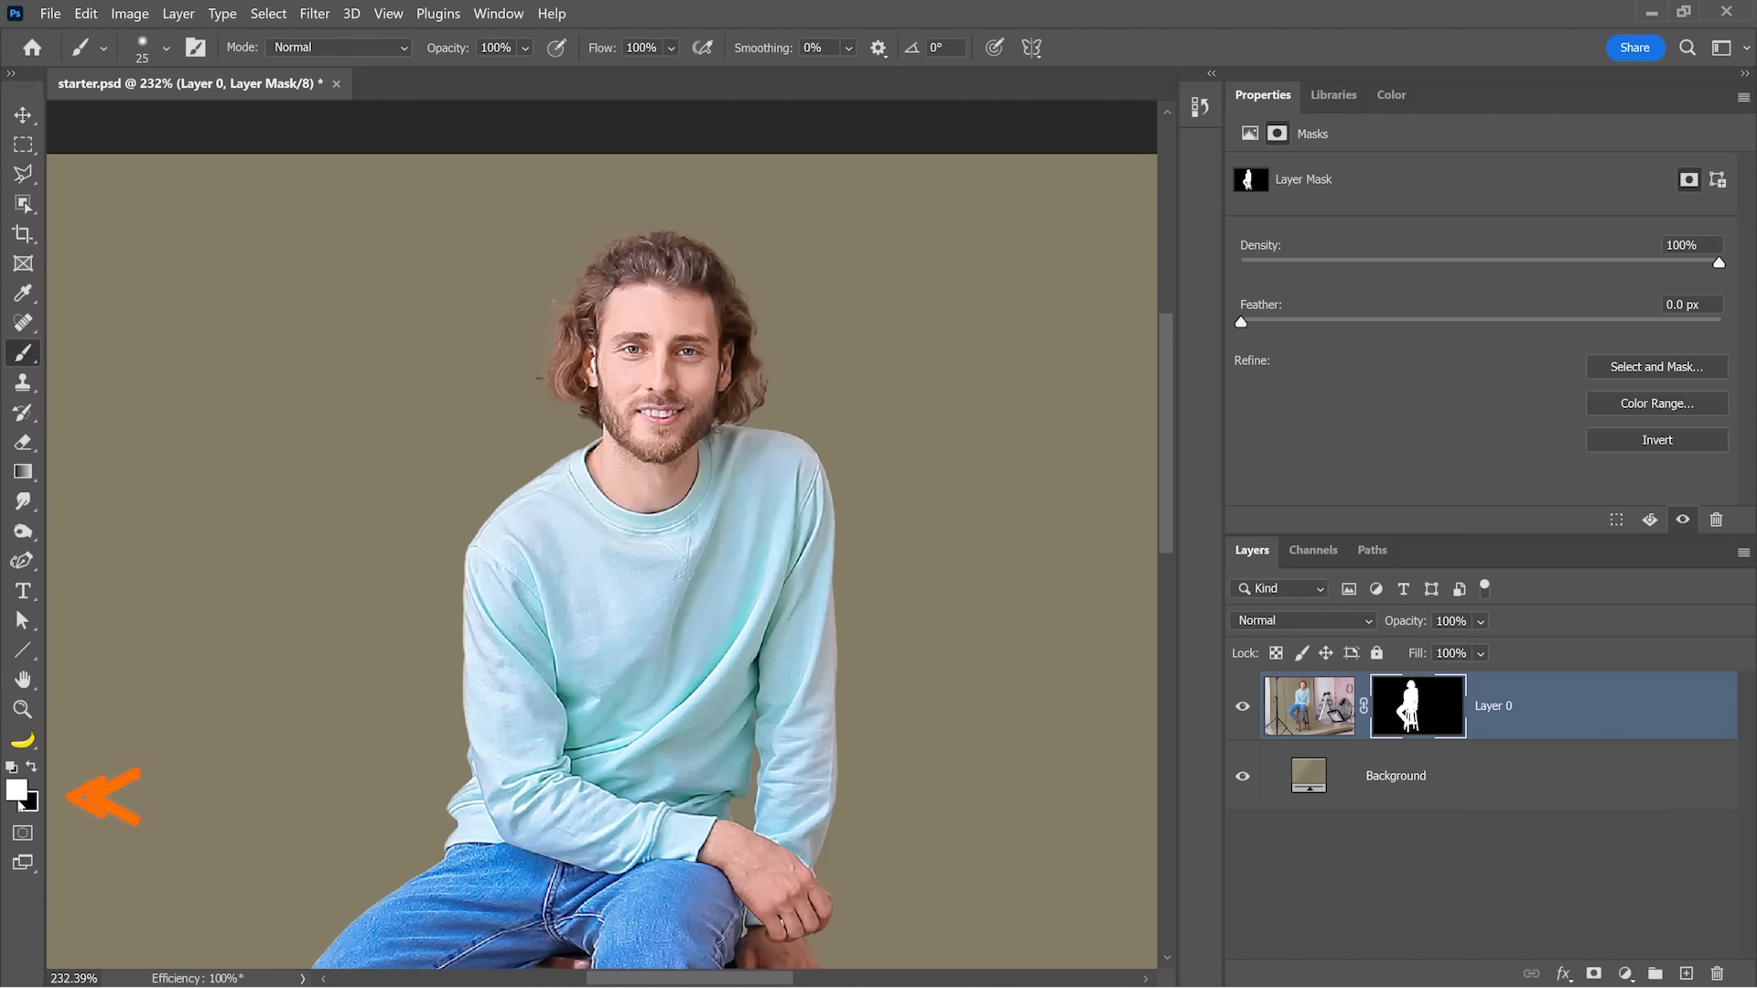
pyautogui.press(']')
pyautogui.press(']')
pyautogui.press(']')
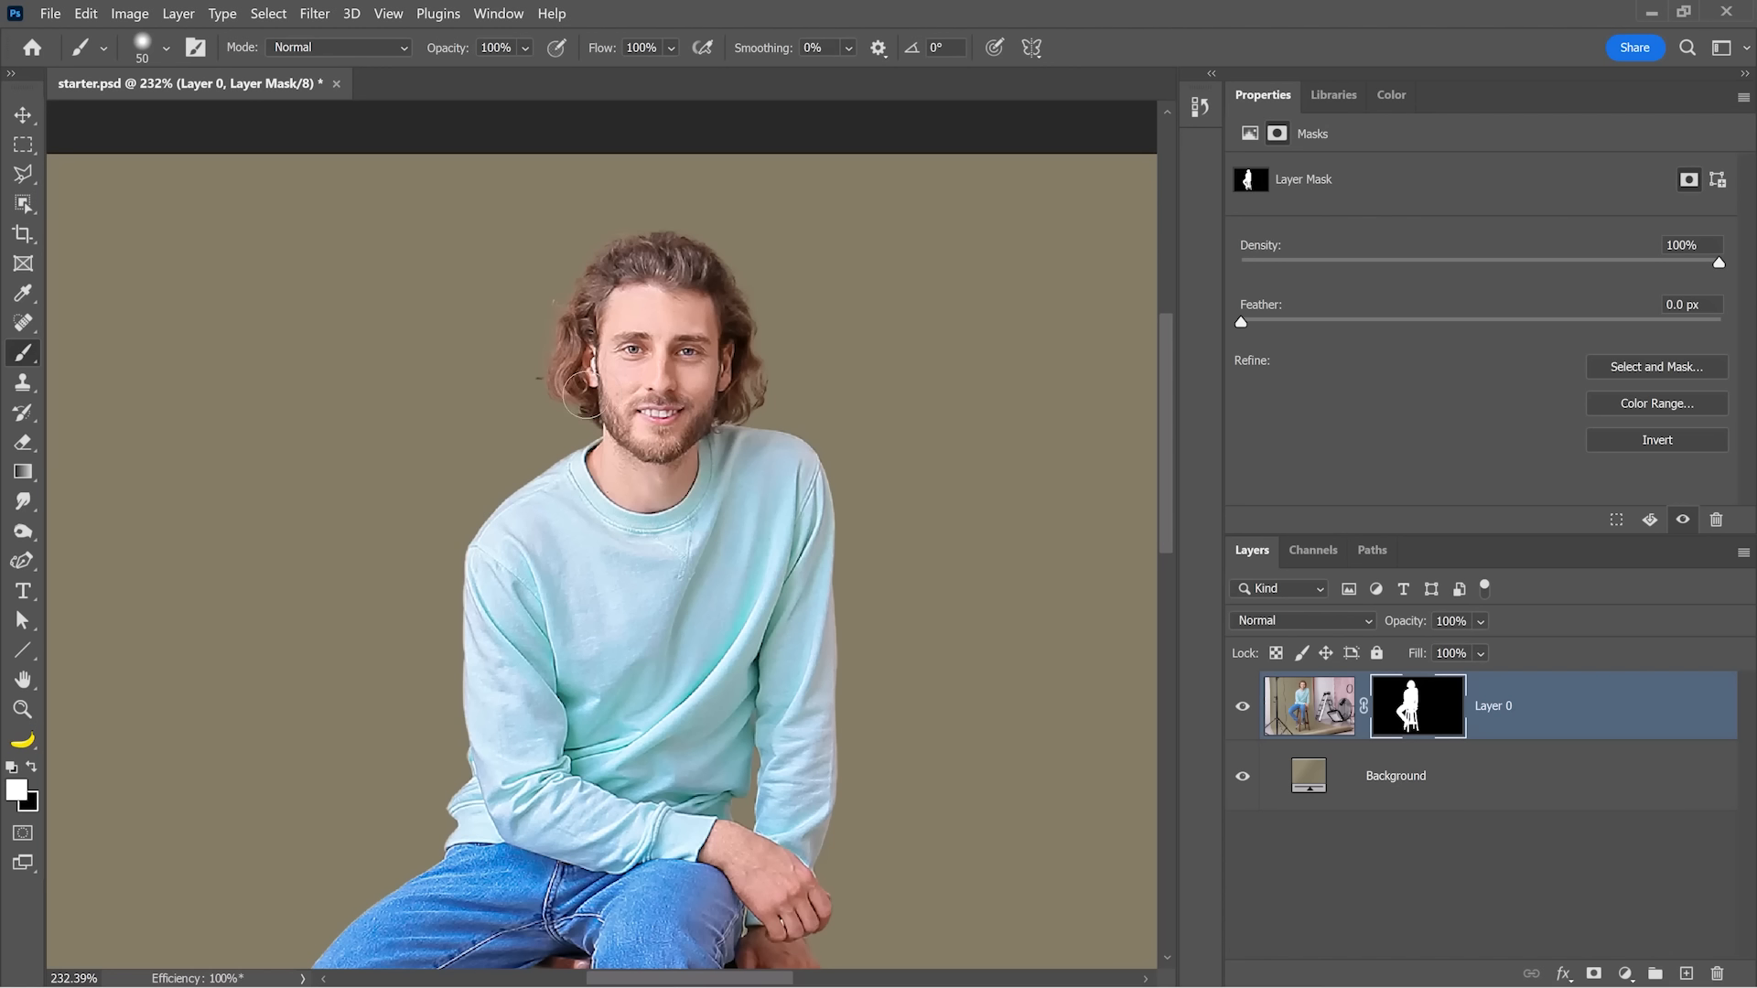
pyautogui.moveTo(566, 355)
pyautogui.mouseDown()
pyautogui.moveTo(592, 270)
pyautogui.moveTo(650, 248)
pyautogui.moveTo(701, 267)
pyautogui.moveTo(737, 319)
pyautogui.moveTo(745, 388)
pyautogui.moveTo(724, 407)
pyautogui.moveTo(748, 377)
pyautogui.moveTo(723, 291)
pyautogui.moveTo(684, 244)
pyautogui.moveTo(633, 245)
pyautogui.moveTo(575, 295)
pyautogui.moveTo(559, 377)
pyautogui.moveTo(590, 412)
pyautogui.mouseUp()
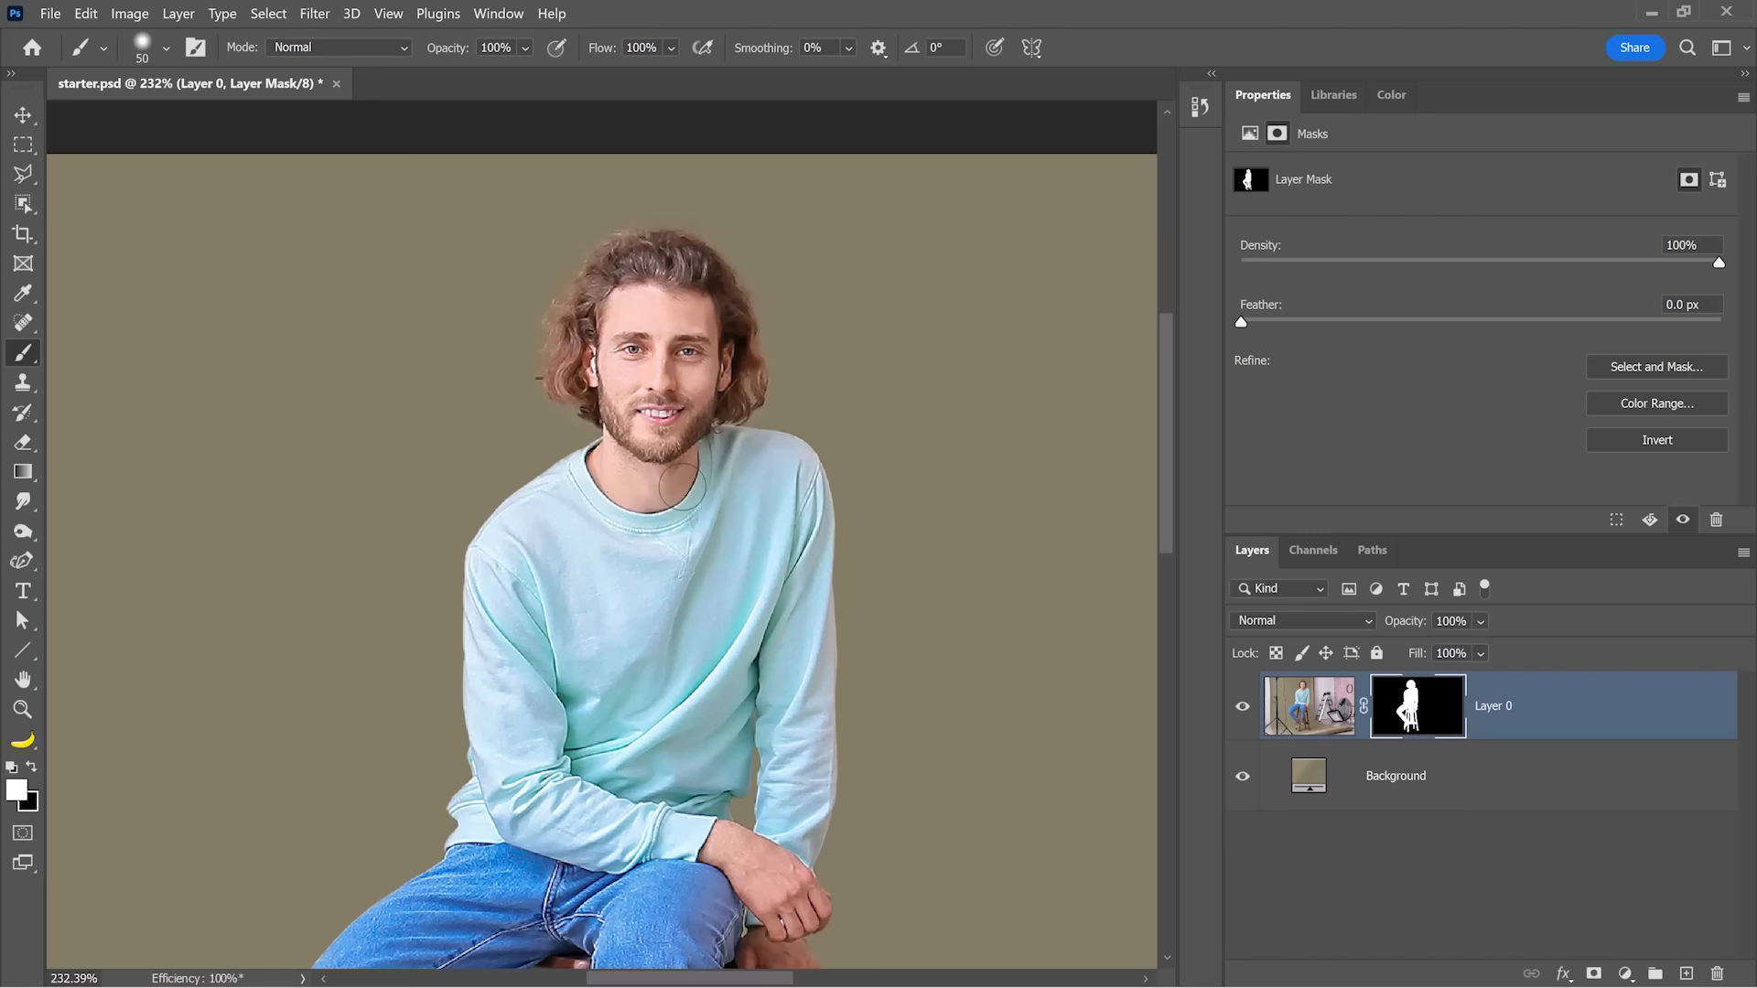
# - Rename the masked photo layer as Man
pyautogui.scroll(-3, 679, 485)
pyautogui.moveTo(714, 332); pyautogui.dragTo(607, 595)
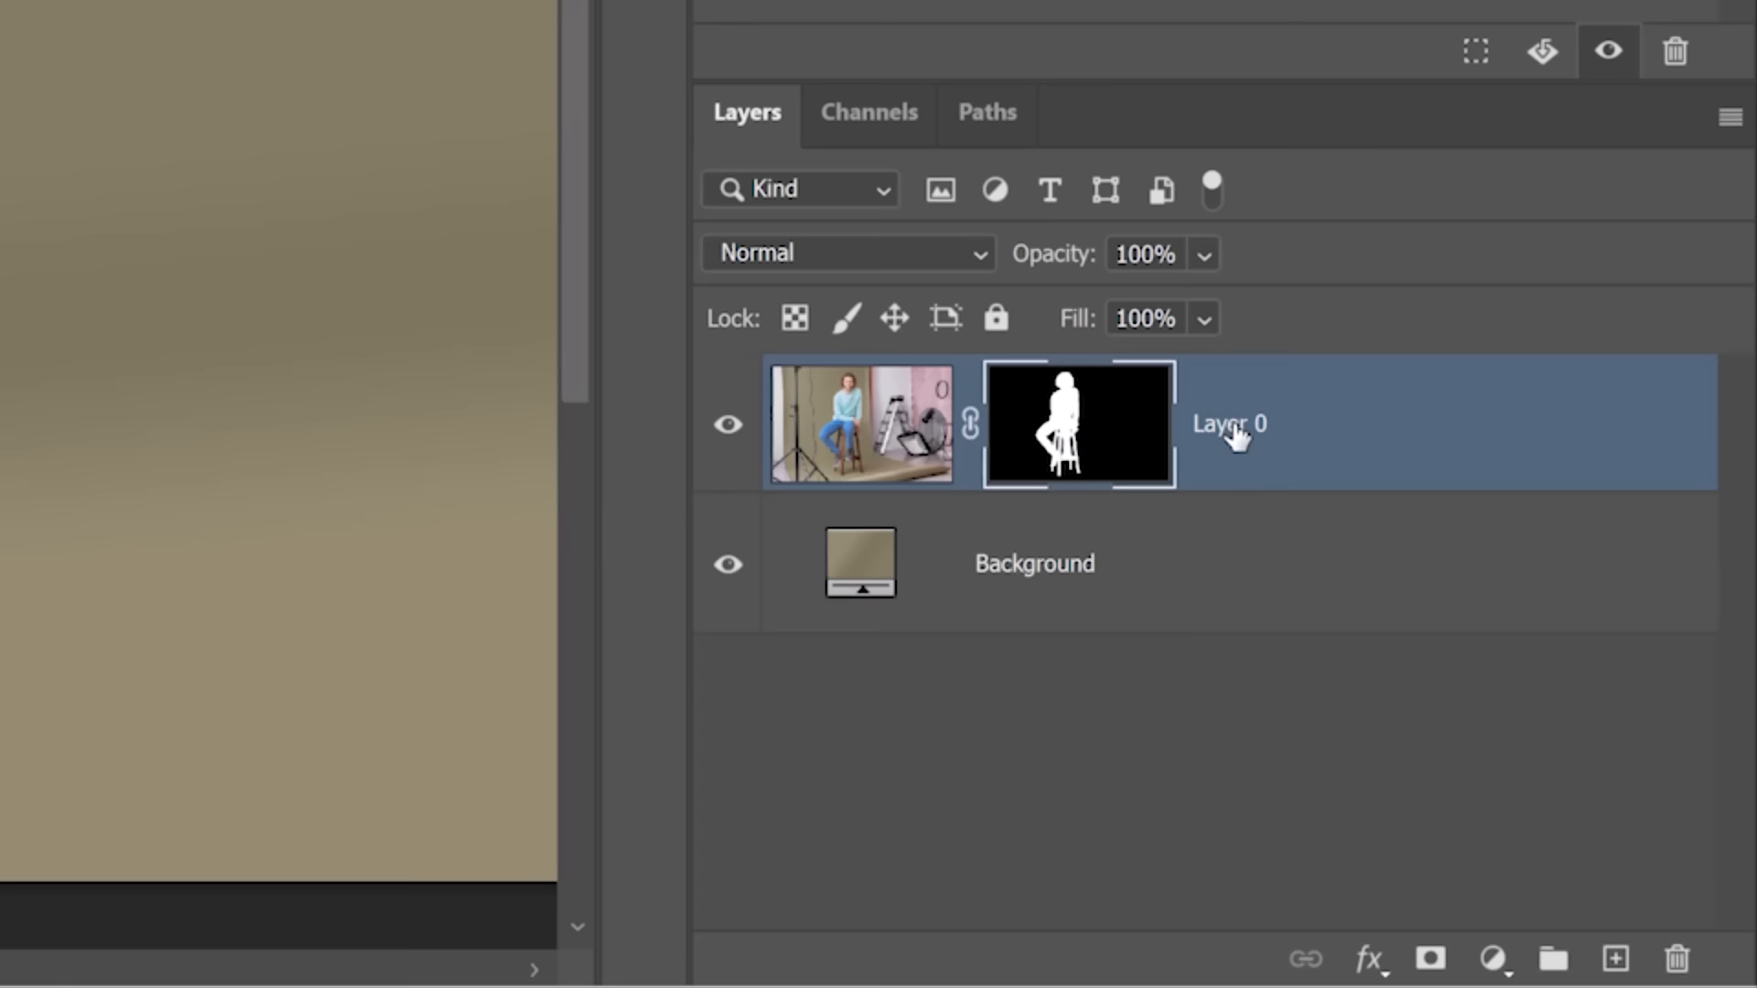
pyautogui.click(1496, 711)
pyautogui.doubleClick(1233, 432)
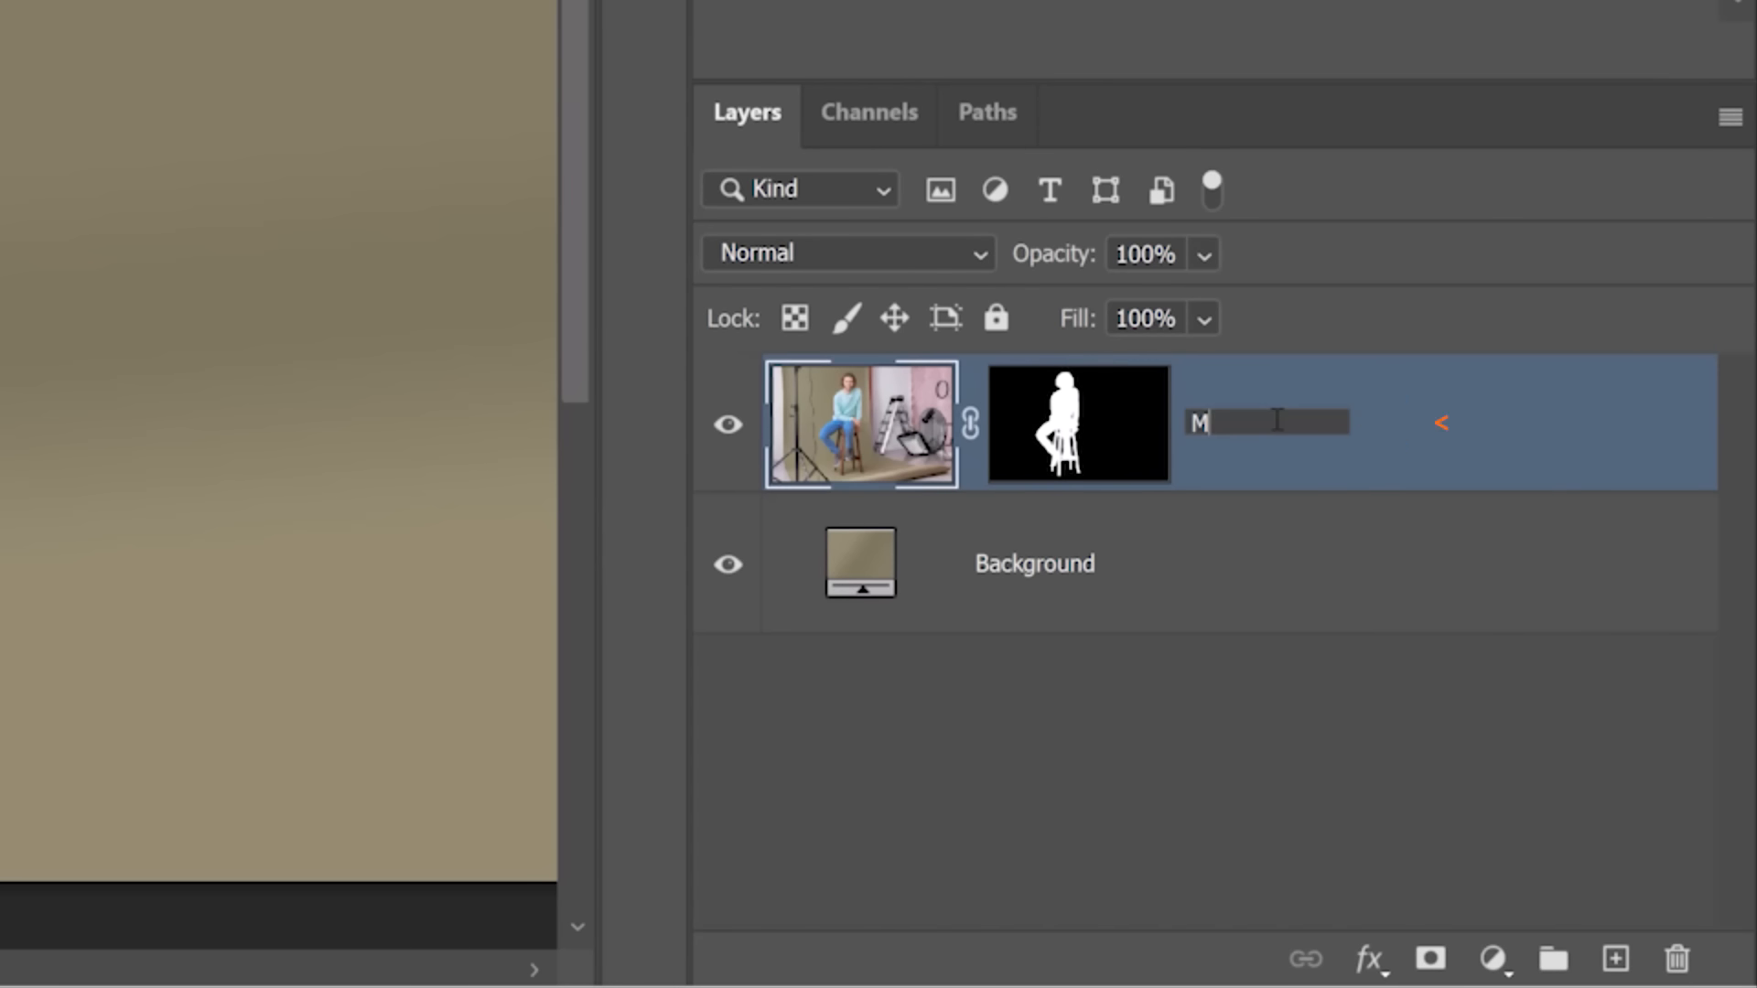
pyautogui.write('Man')
pyautogui.press('Return')
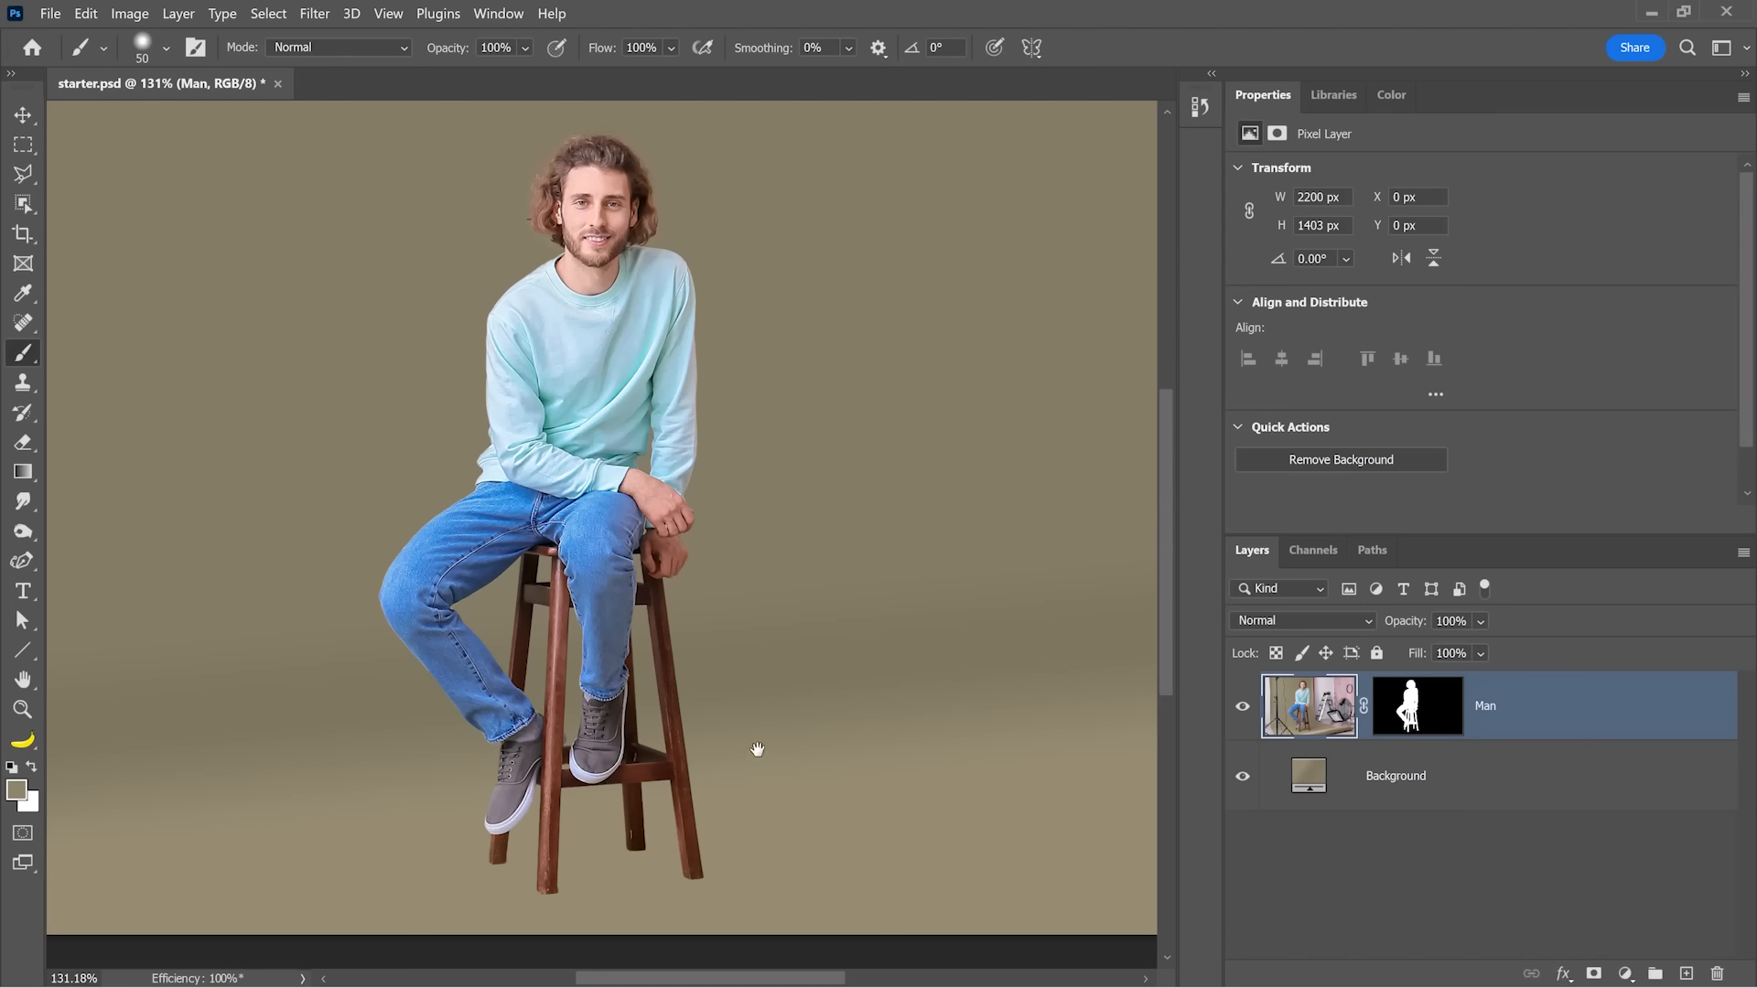
# - Temporarily disable the Man layer's mask to bring back the original studio background
pyautogui.moveTo(757, 745); pyautogui.dragTo(717, 678)
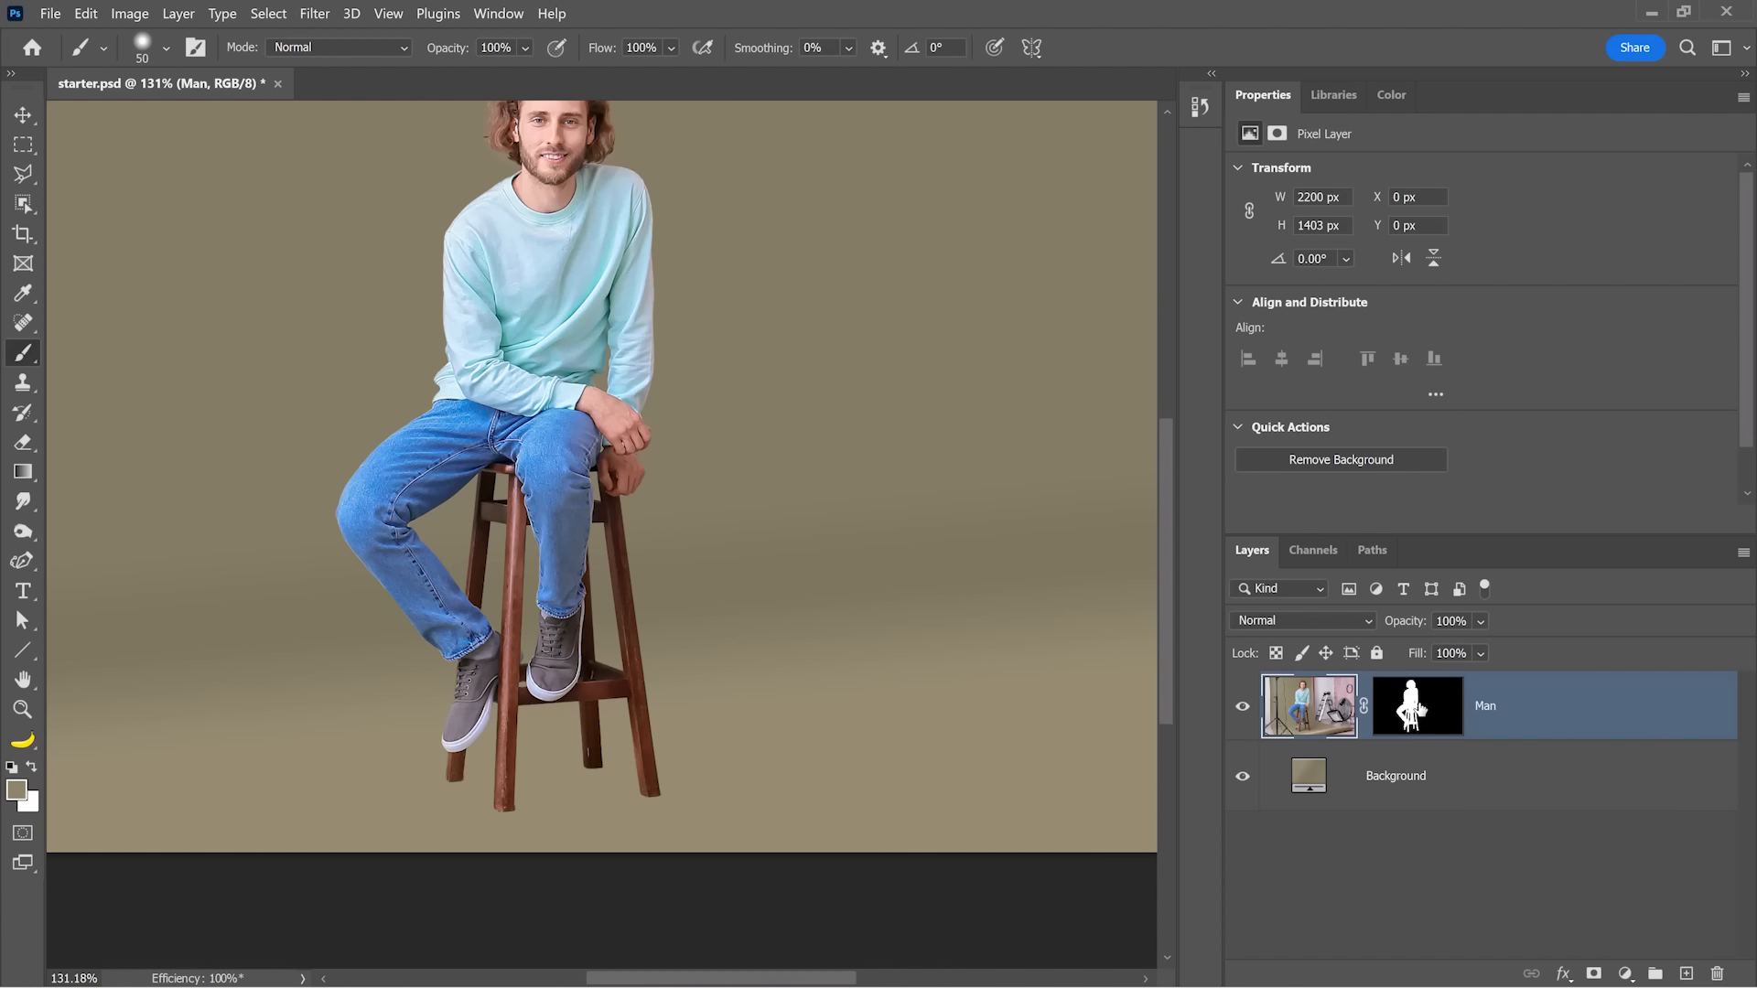
pyautogui.keyDown('shift'); pyautogui.click(1420, 709); pyautogui.keyUp('shift')
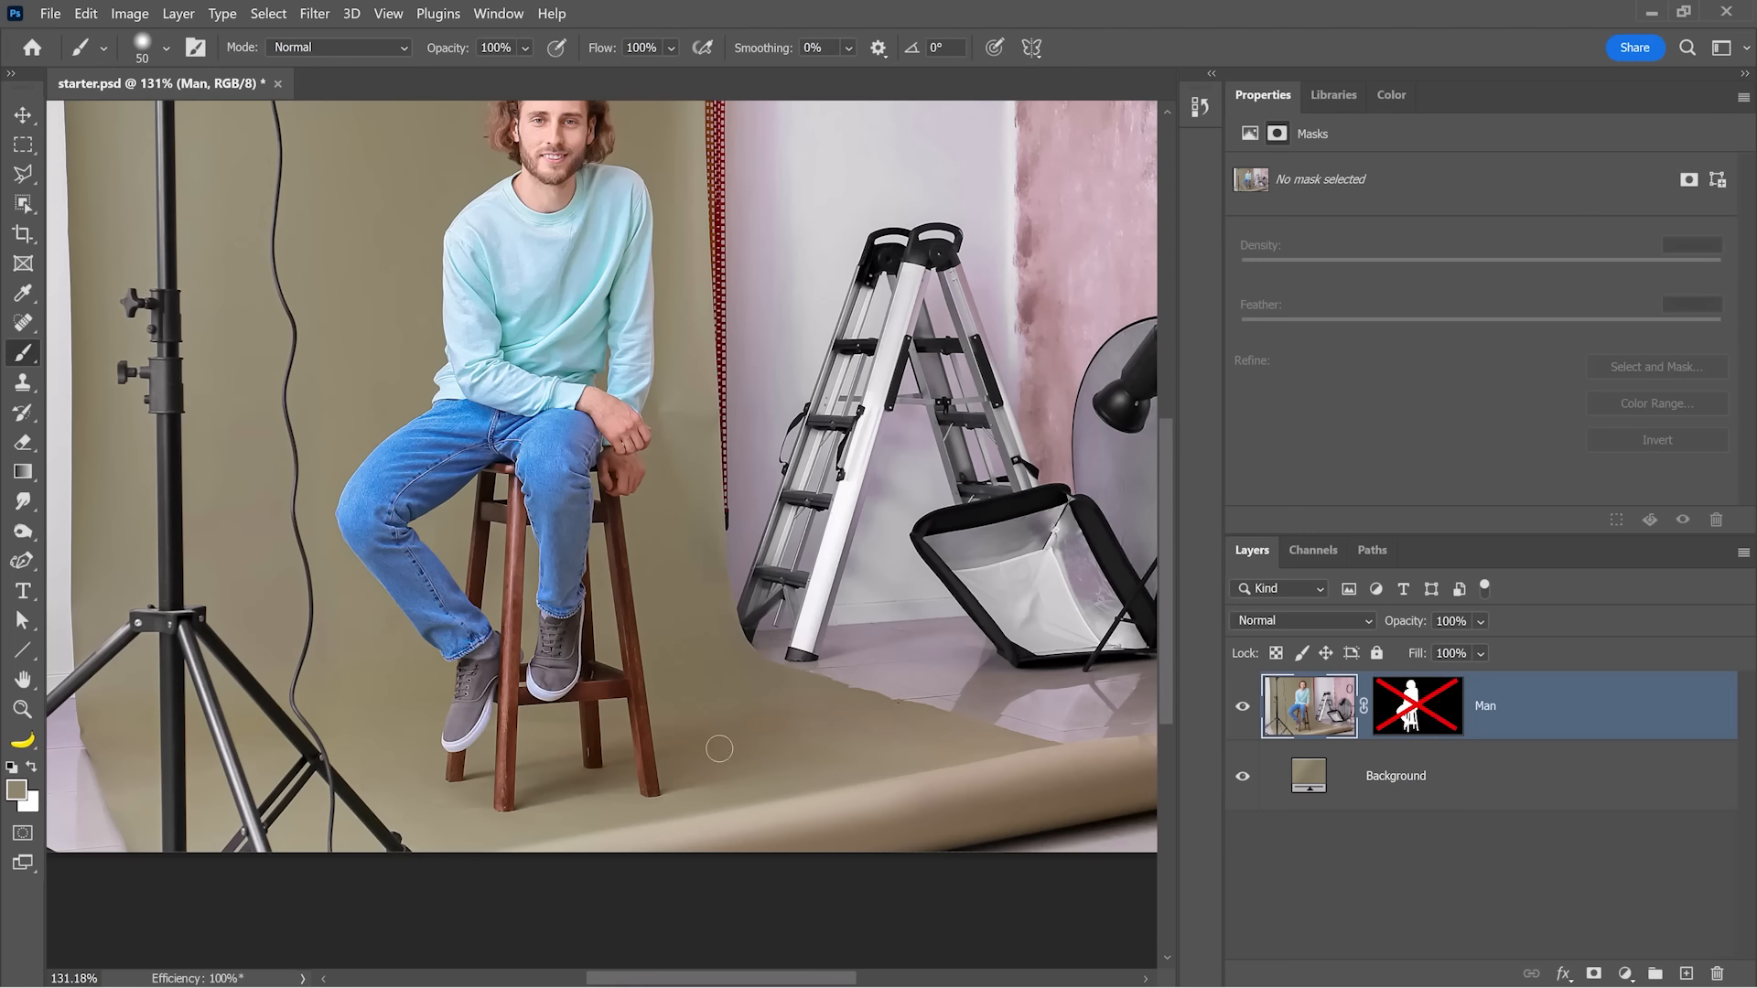
pyautogui.scroll(-3, 871, 700)
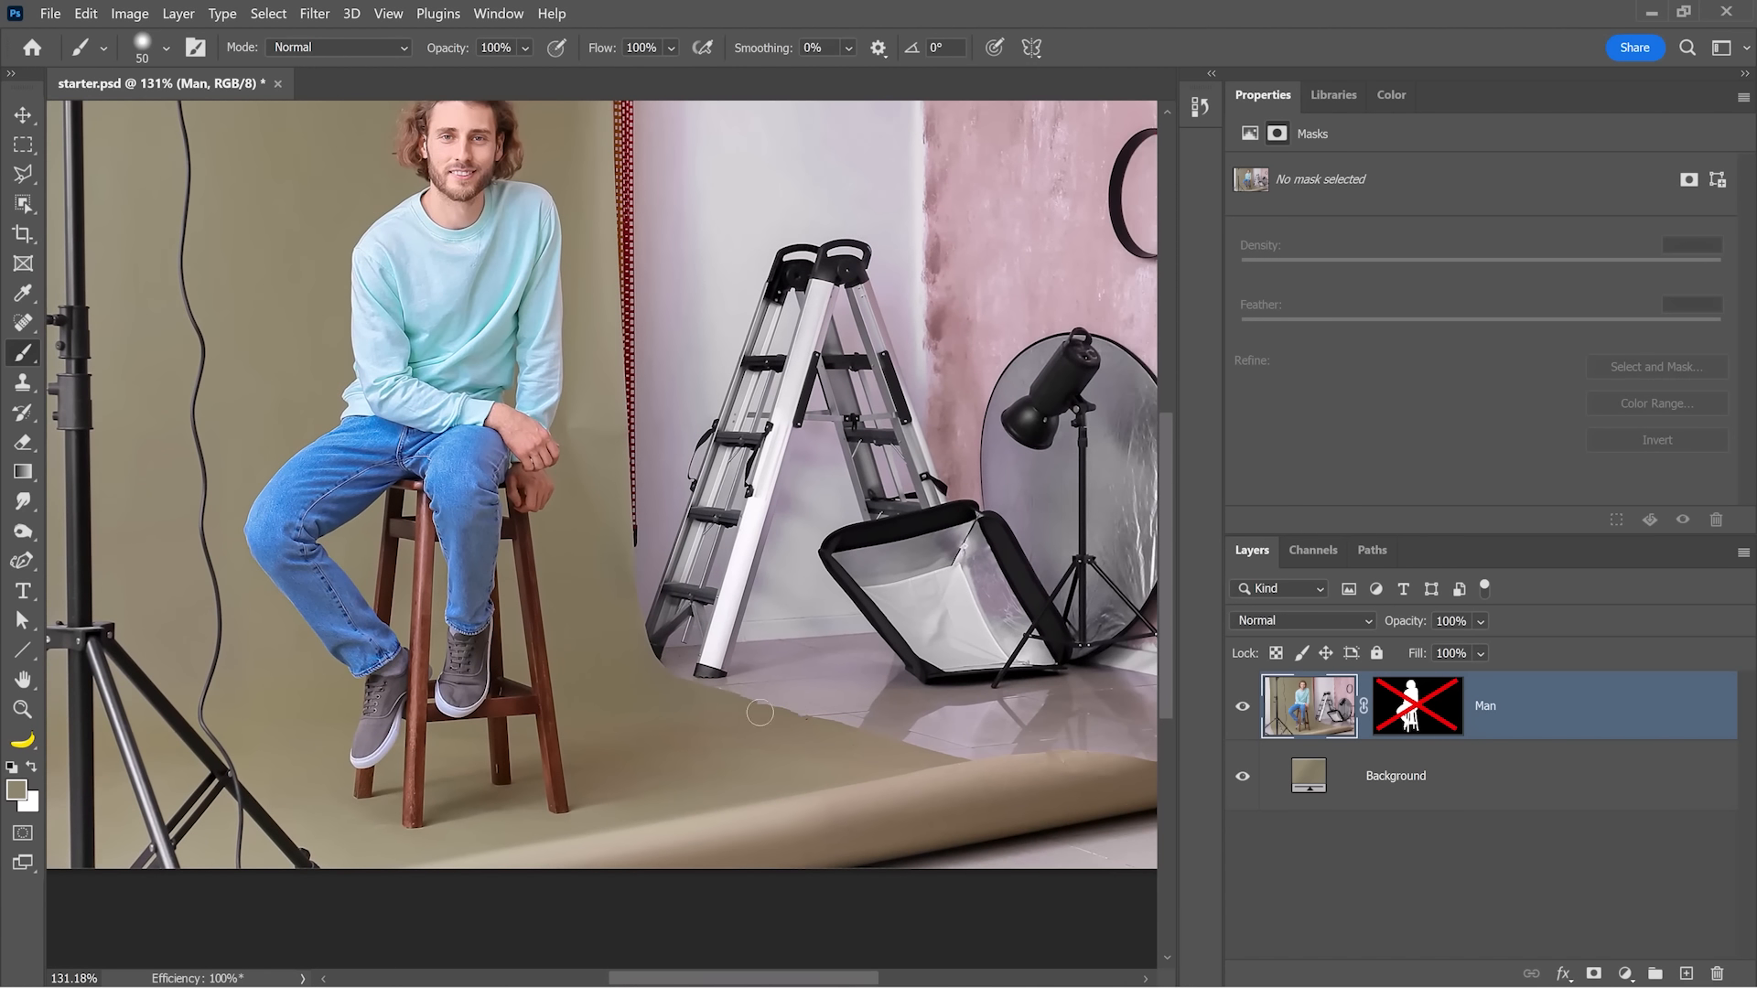
pyautogui.scroll(-1, 777, 609)
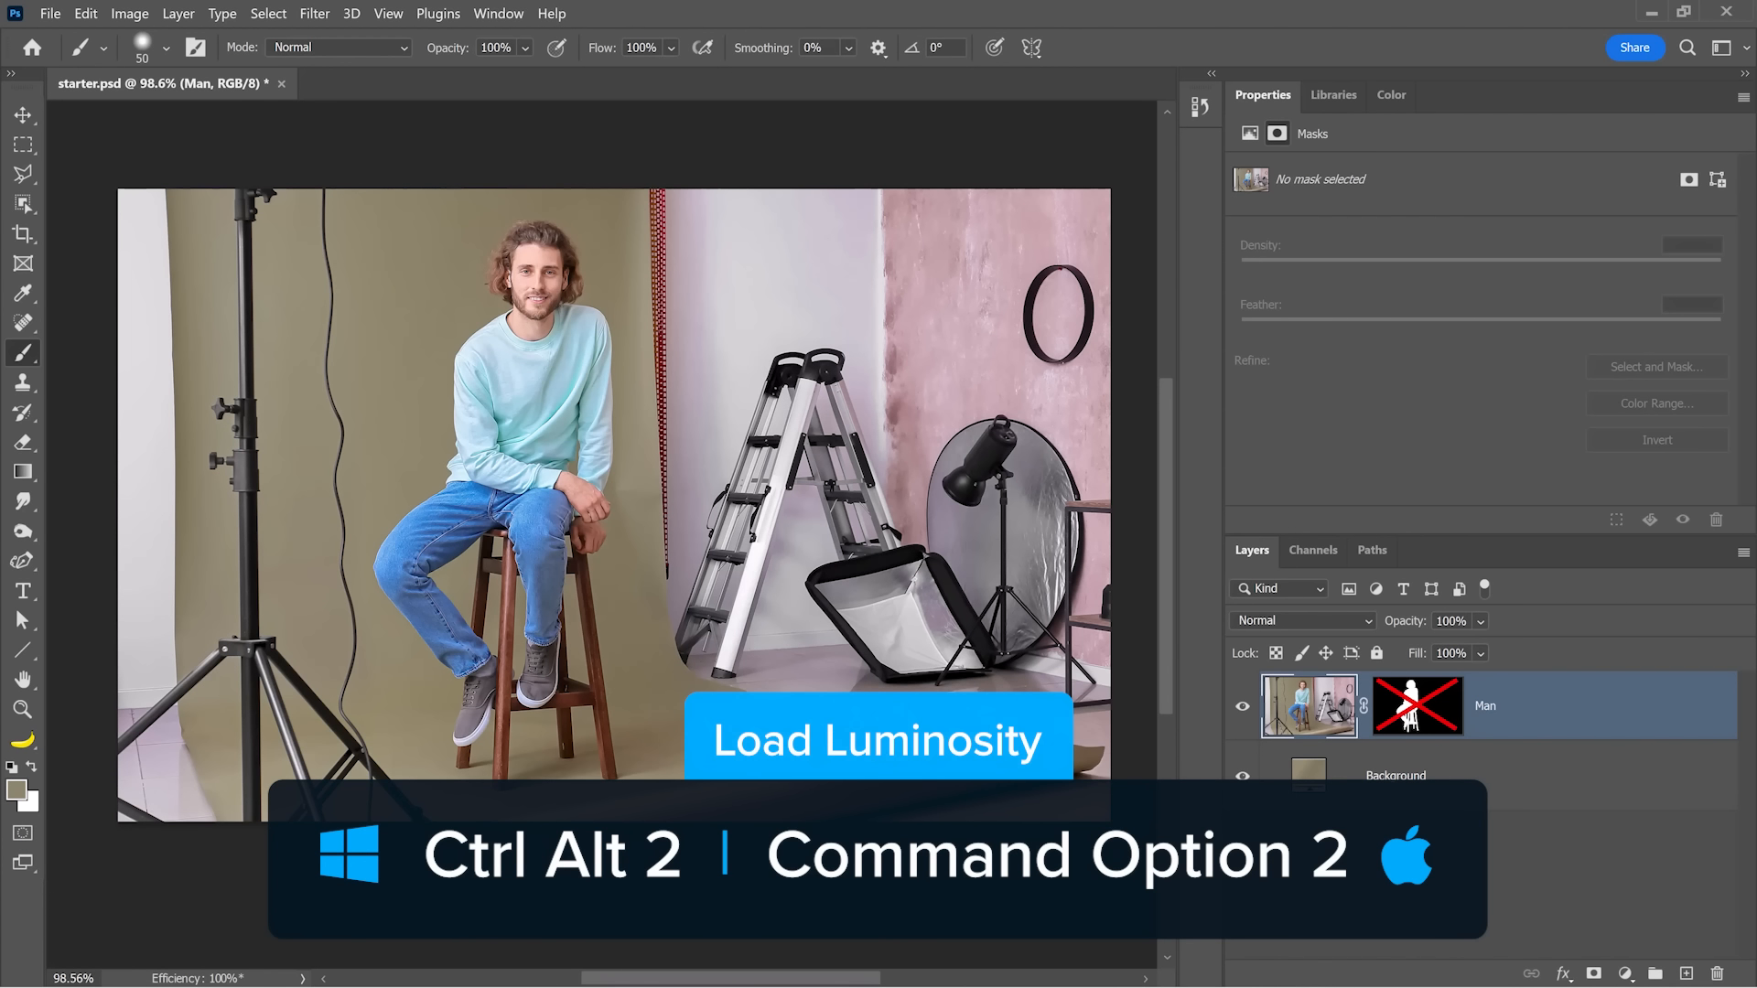
# - Load the image's luminosity as a selection, invert it, and add a black (000000) Solid Color fill layer masked by it
pyautogui.hotkey('ctrl', 'alt', '2')
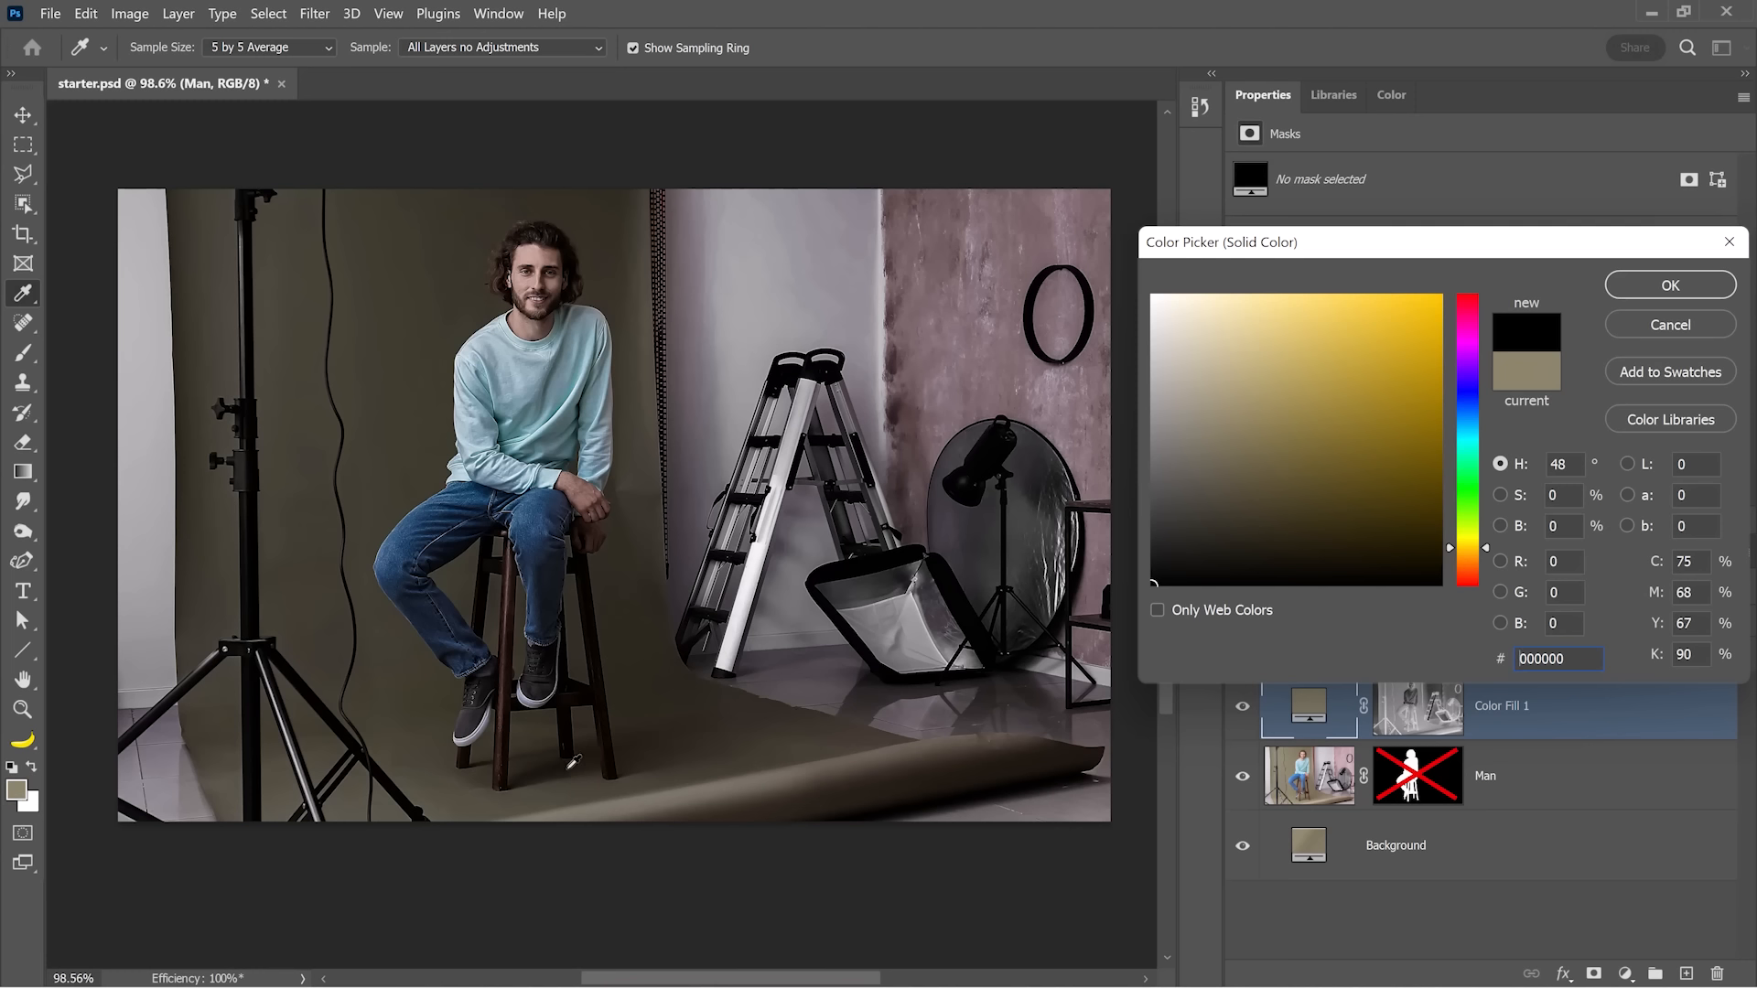
pyautogui.click(1652, 280)
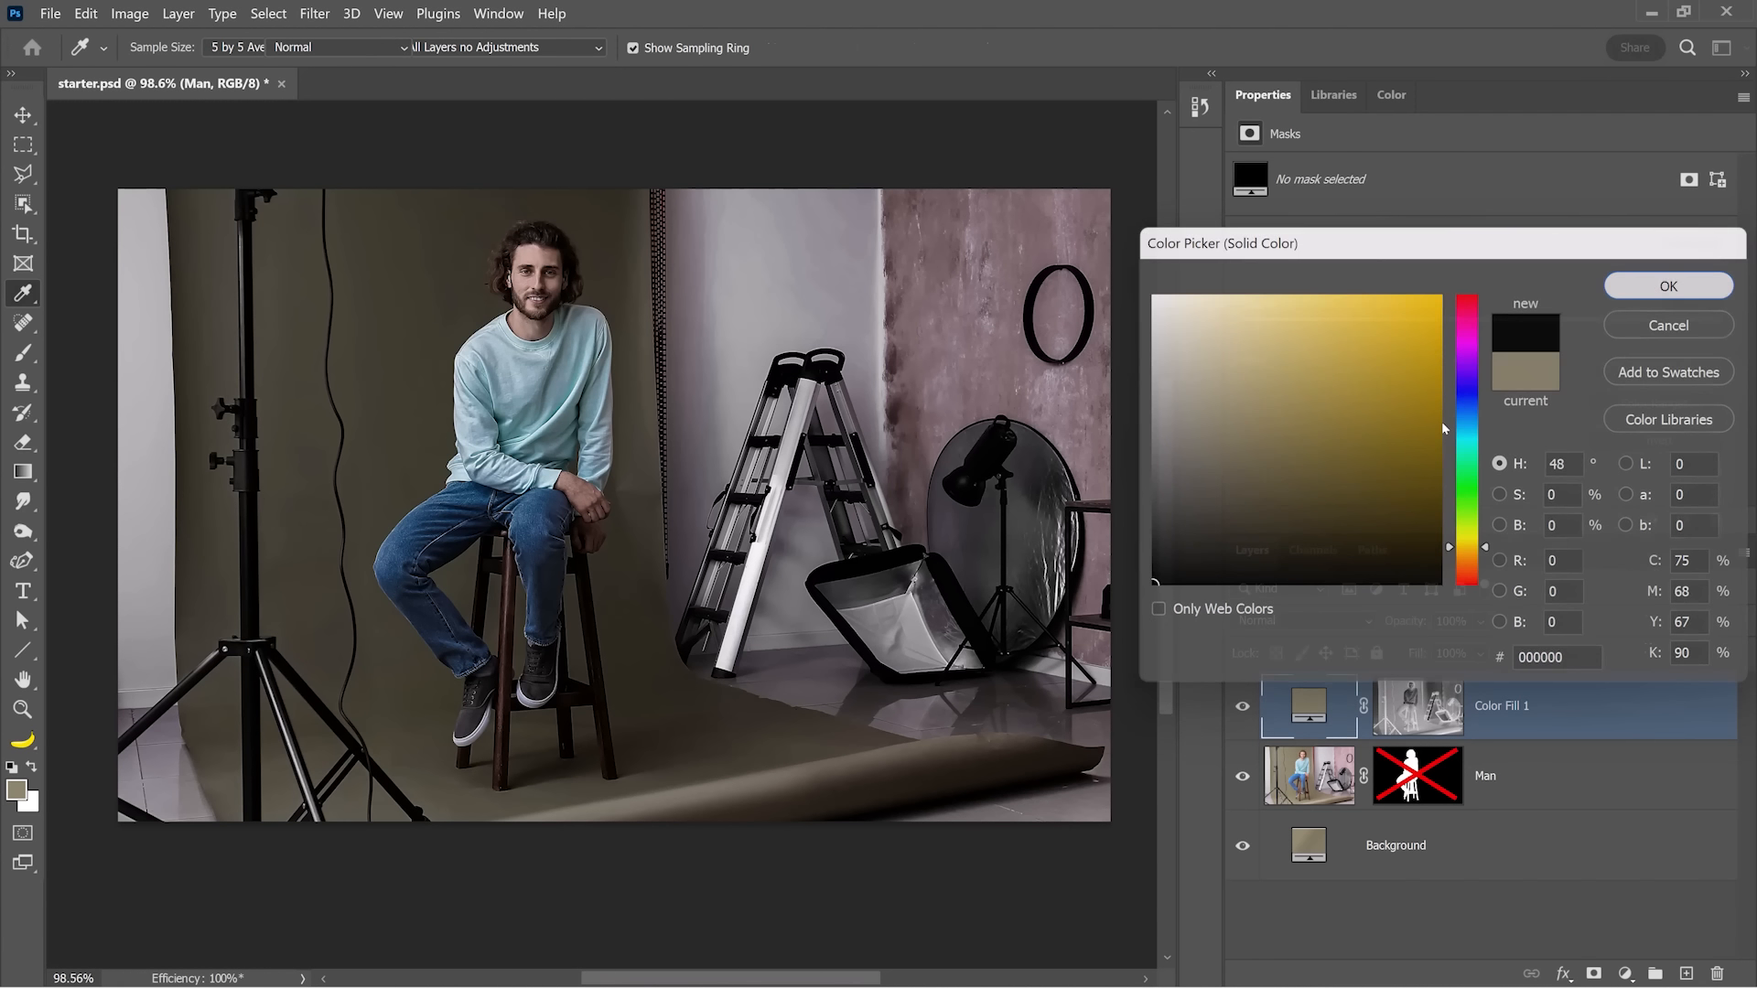
pyautogui.press('b')
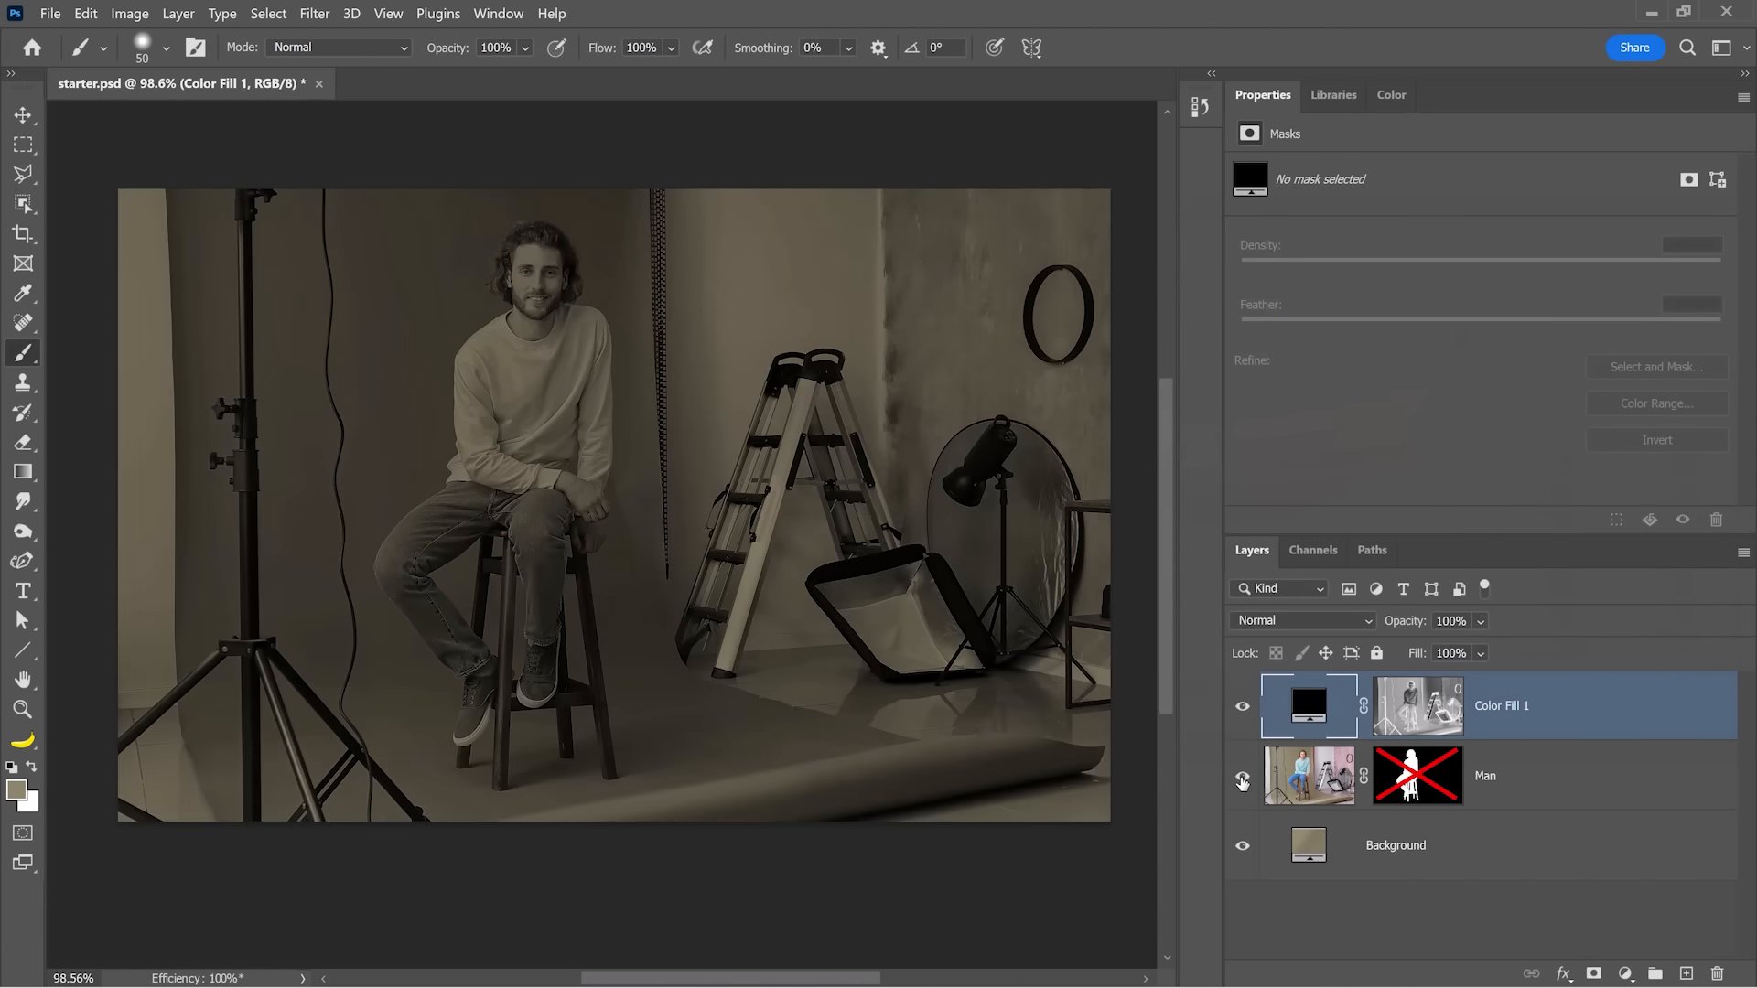
pyautogui.click(1243, 779)
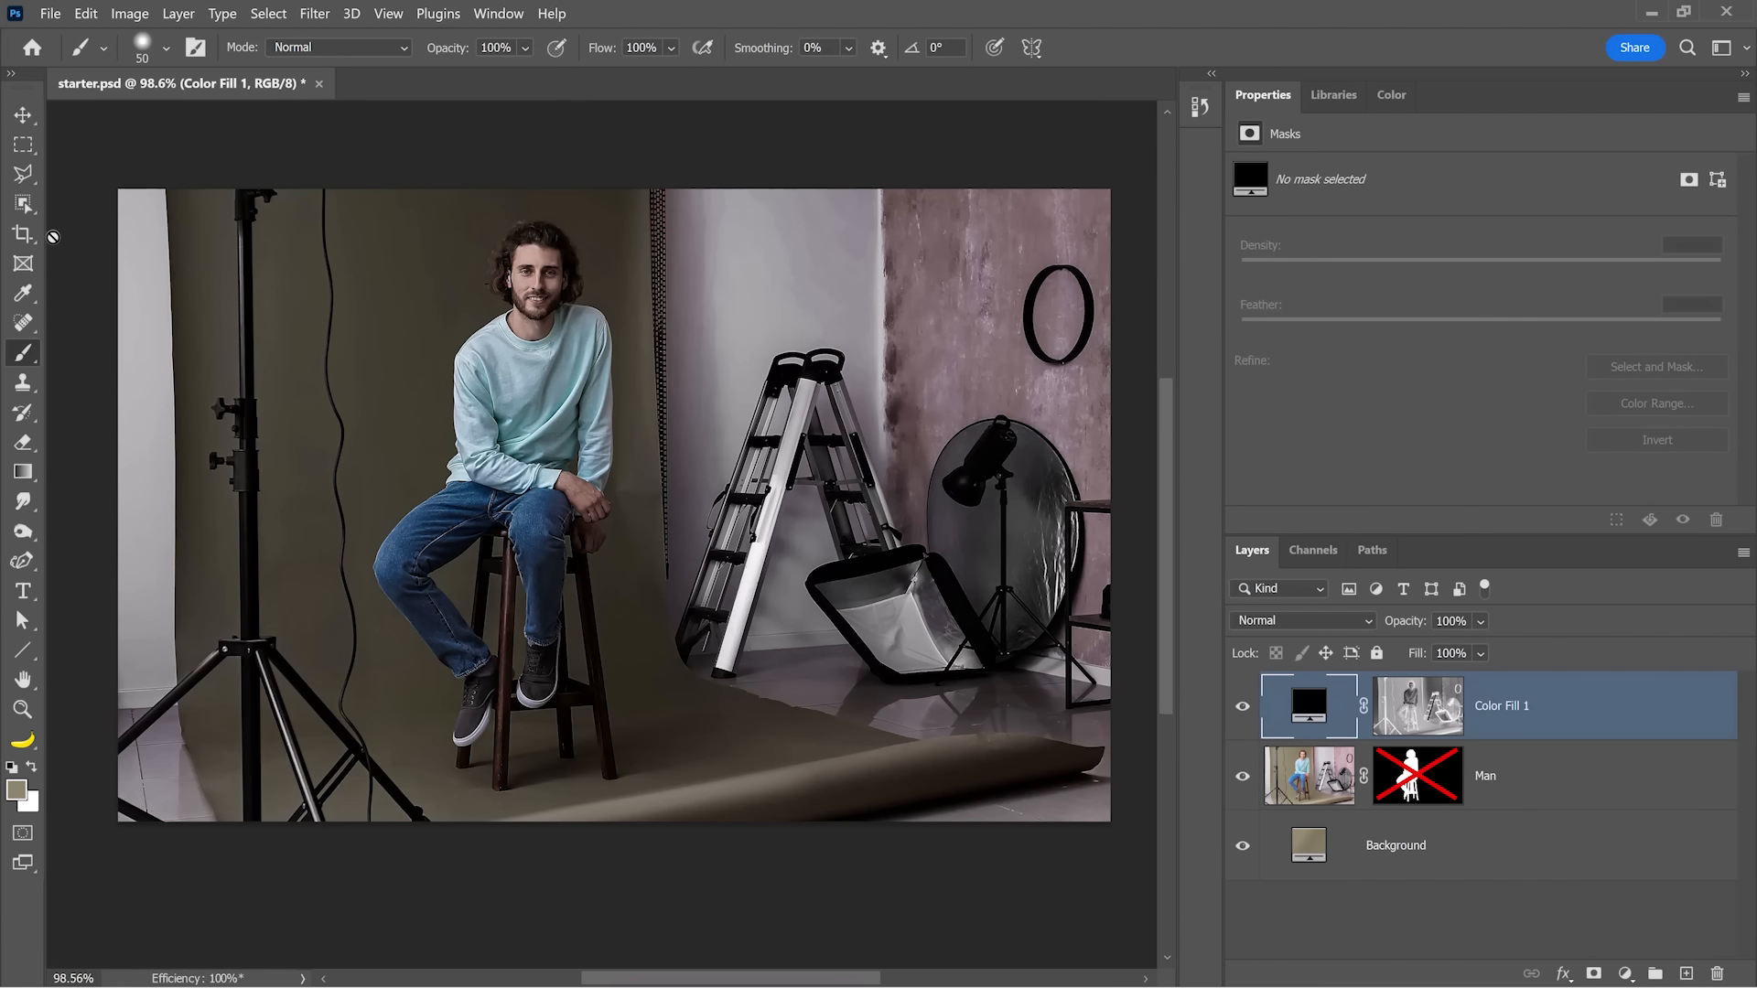
# - Draw a freehand selection with the Lasso tool around the shadow on the floor beneath and beside the stool
pyautogui.click(22, 182)
pyautogui.rightClick(22, 181)
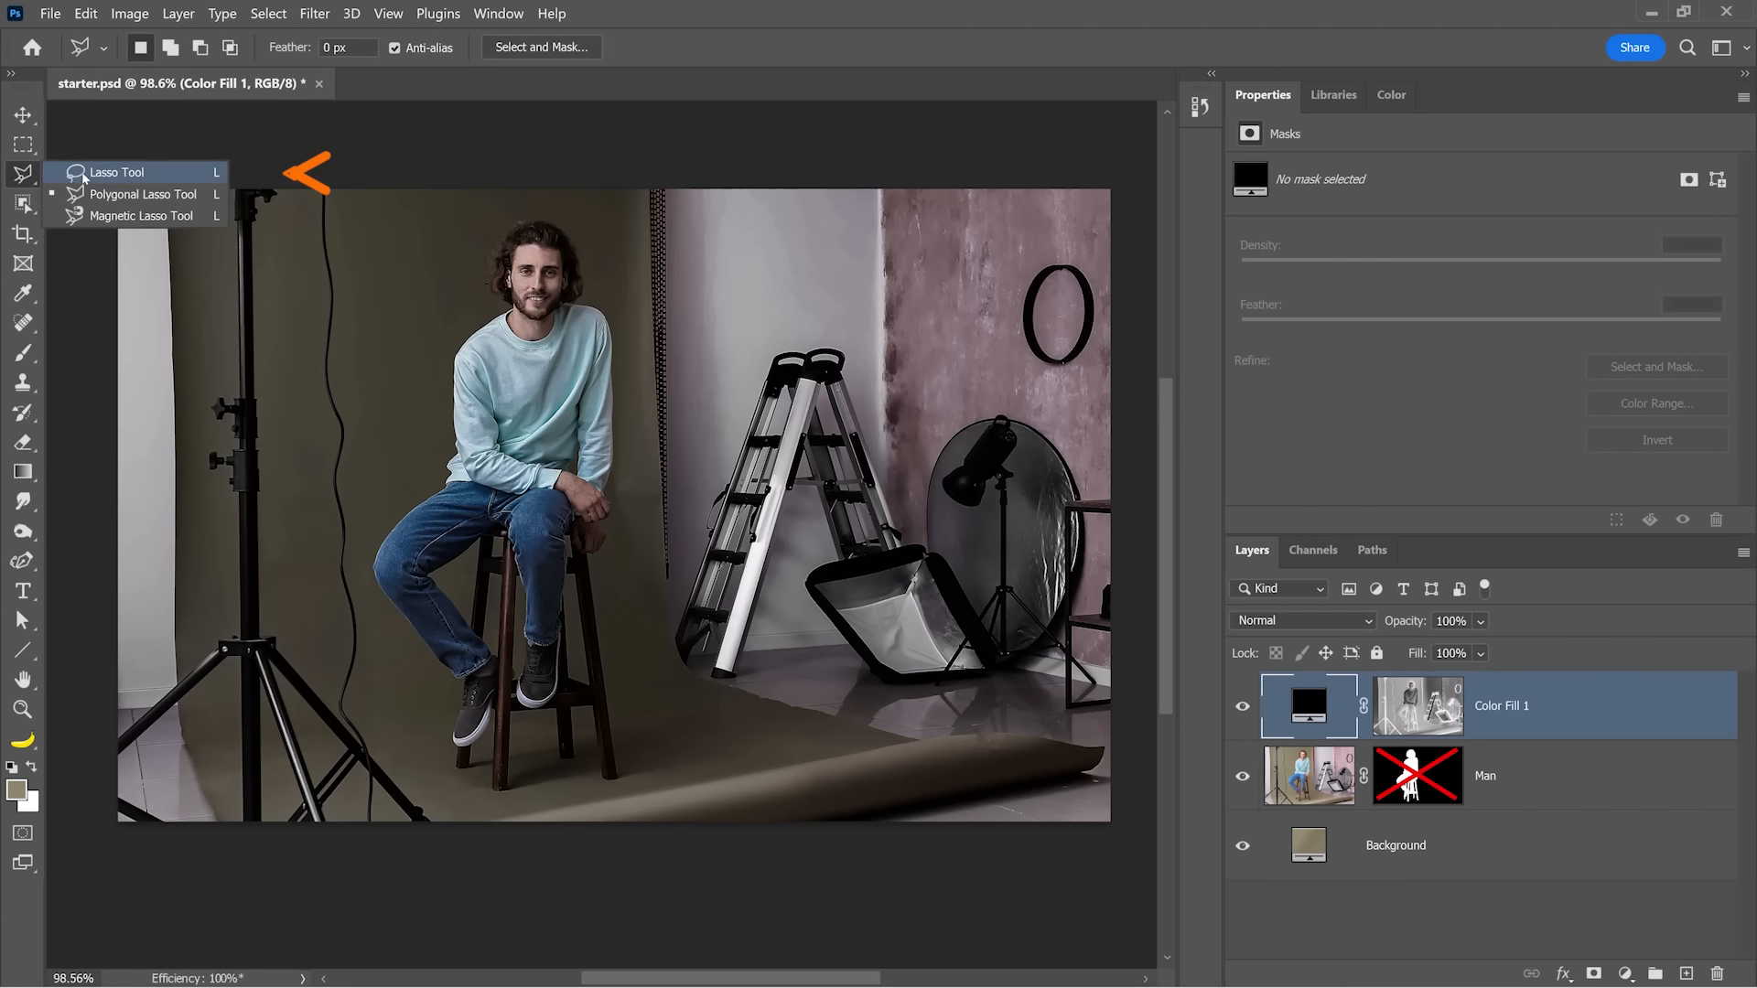
pyautogui.click(100, 172)
pyautogui.moveTo(438, 759)
pyautogui.mouseDown()
pyautogui.moveTo(748, 694)
pyautogui.moveTo(855, 728)
pyautogui.moveTo(851, 748)
pyautogui.moveTo(730, 777)
pyautogui.mouseUp()
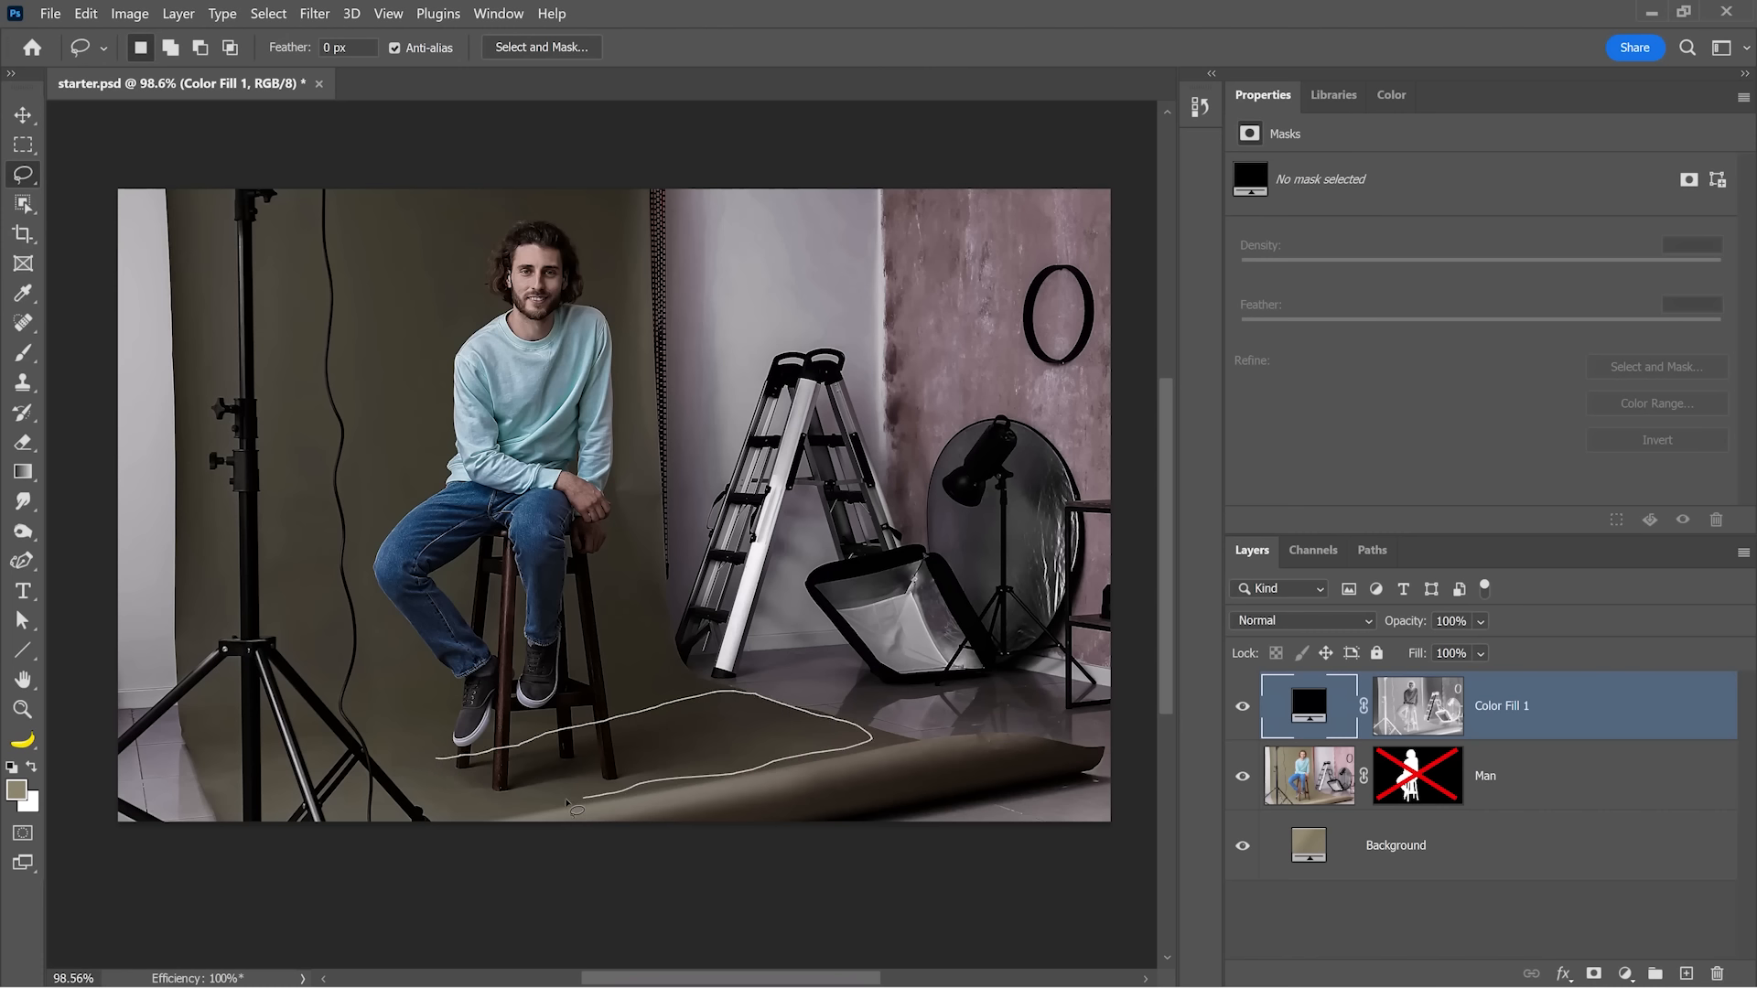
pyautogui.moveTo(437, 771); pyautogui.dragTo(433, 766)
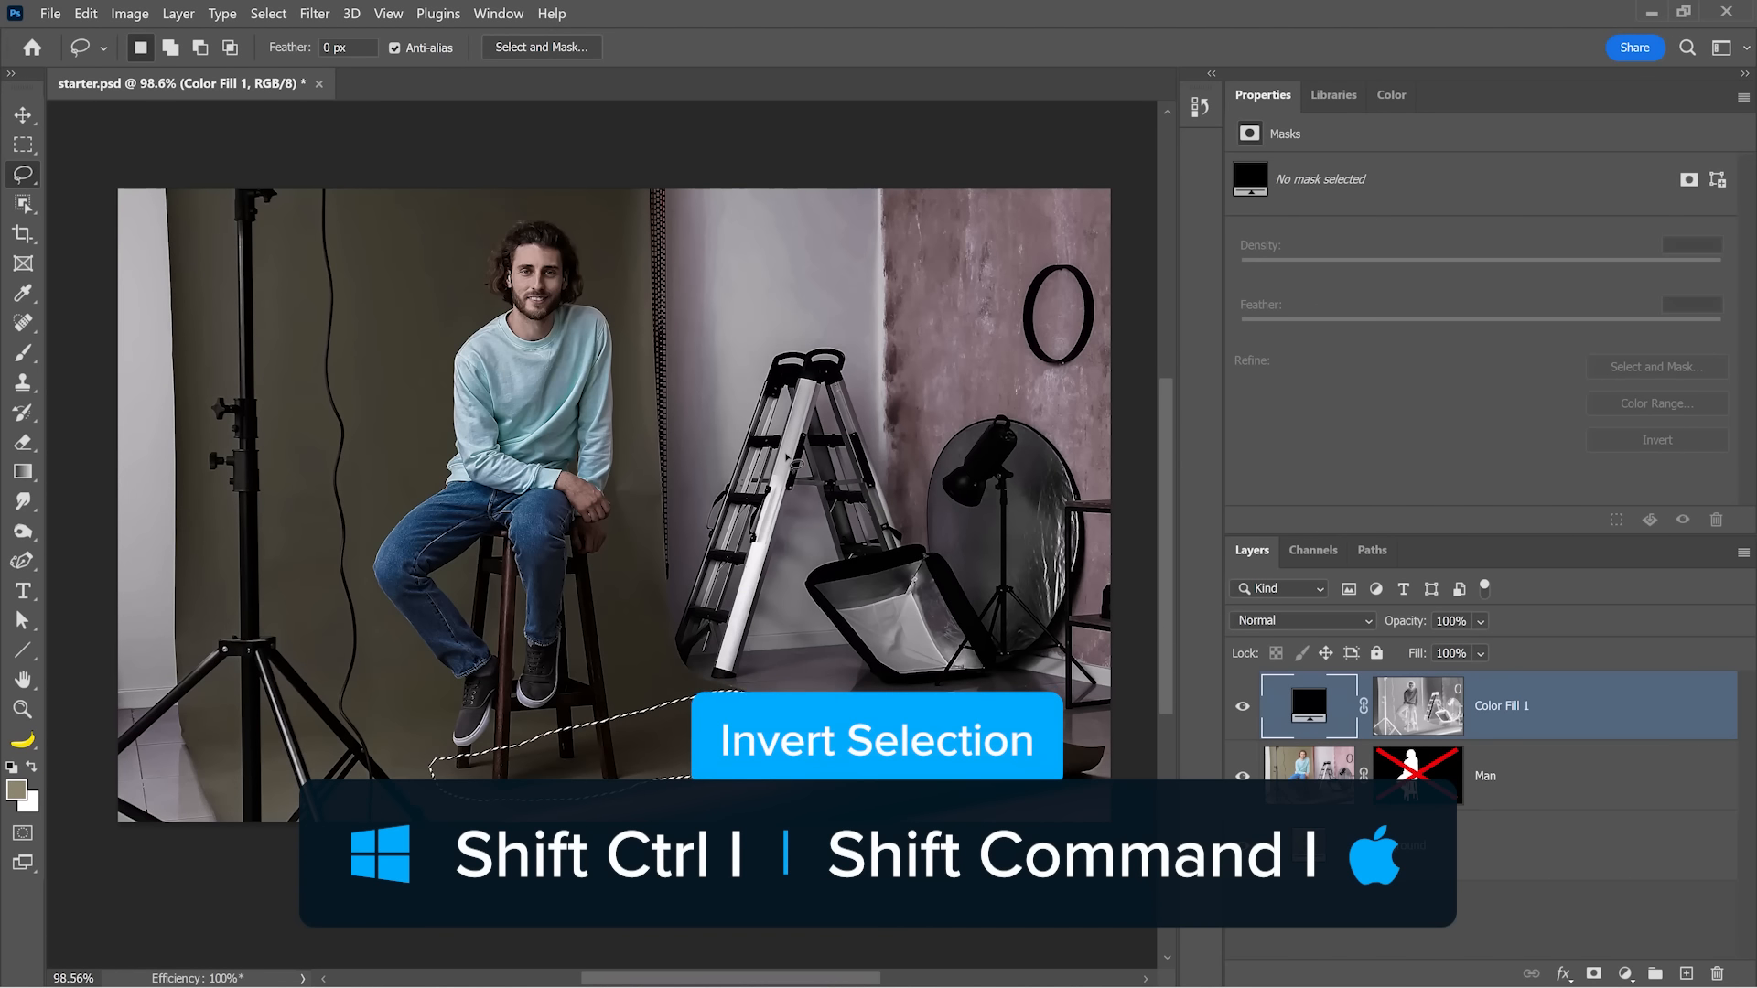
# - Invert the selection and fill everything outside the floor shadow with black on the color fill layer's mask, then deselect
pyautogui.hotkey('shift', 'ctrl', 'i')
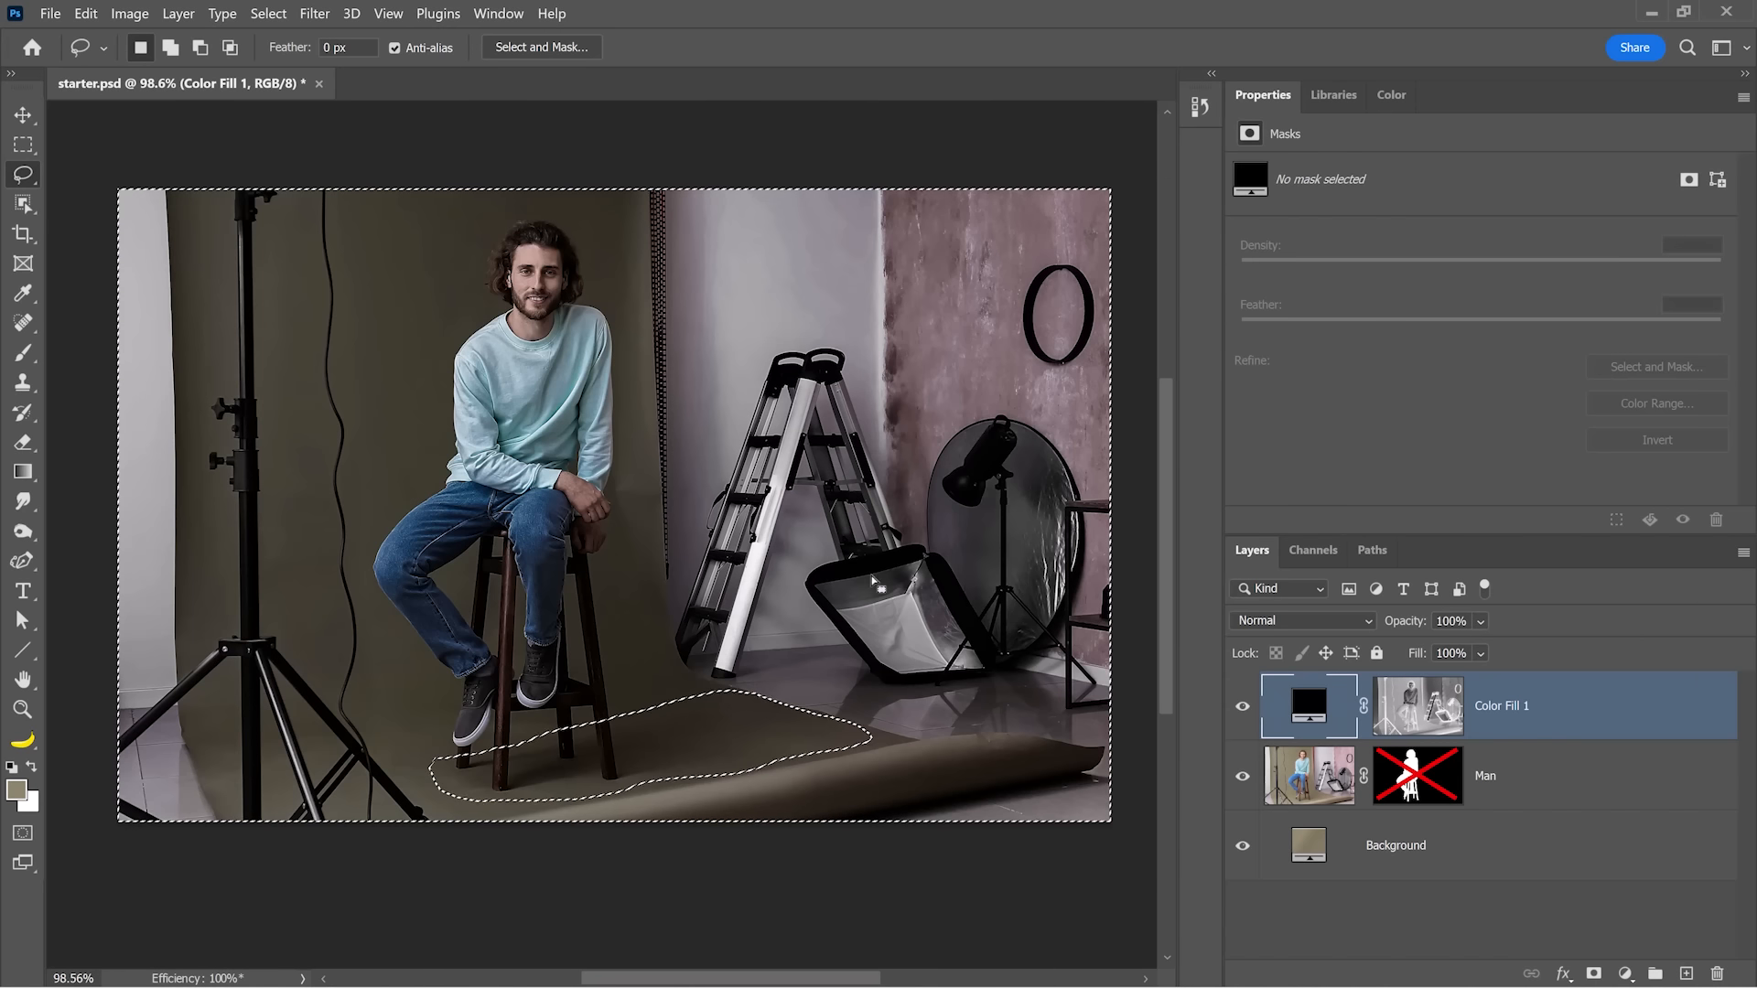
pyautogui.click(1417, 725)
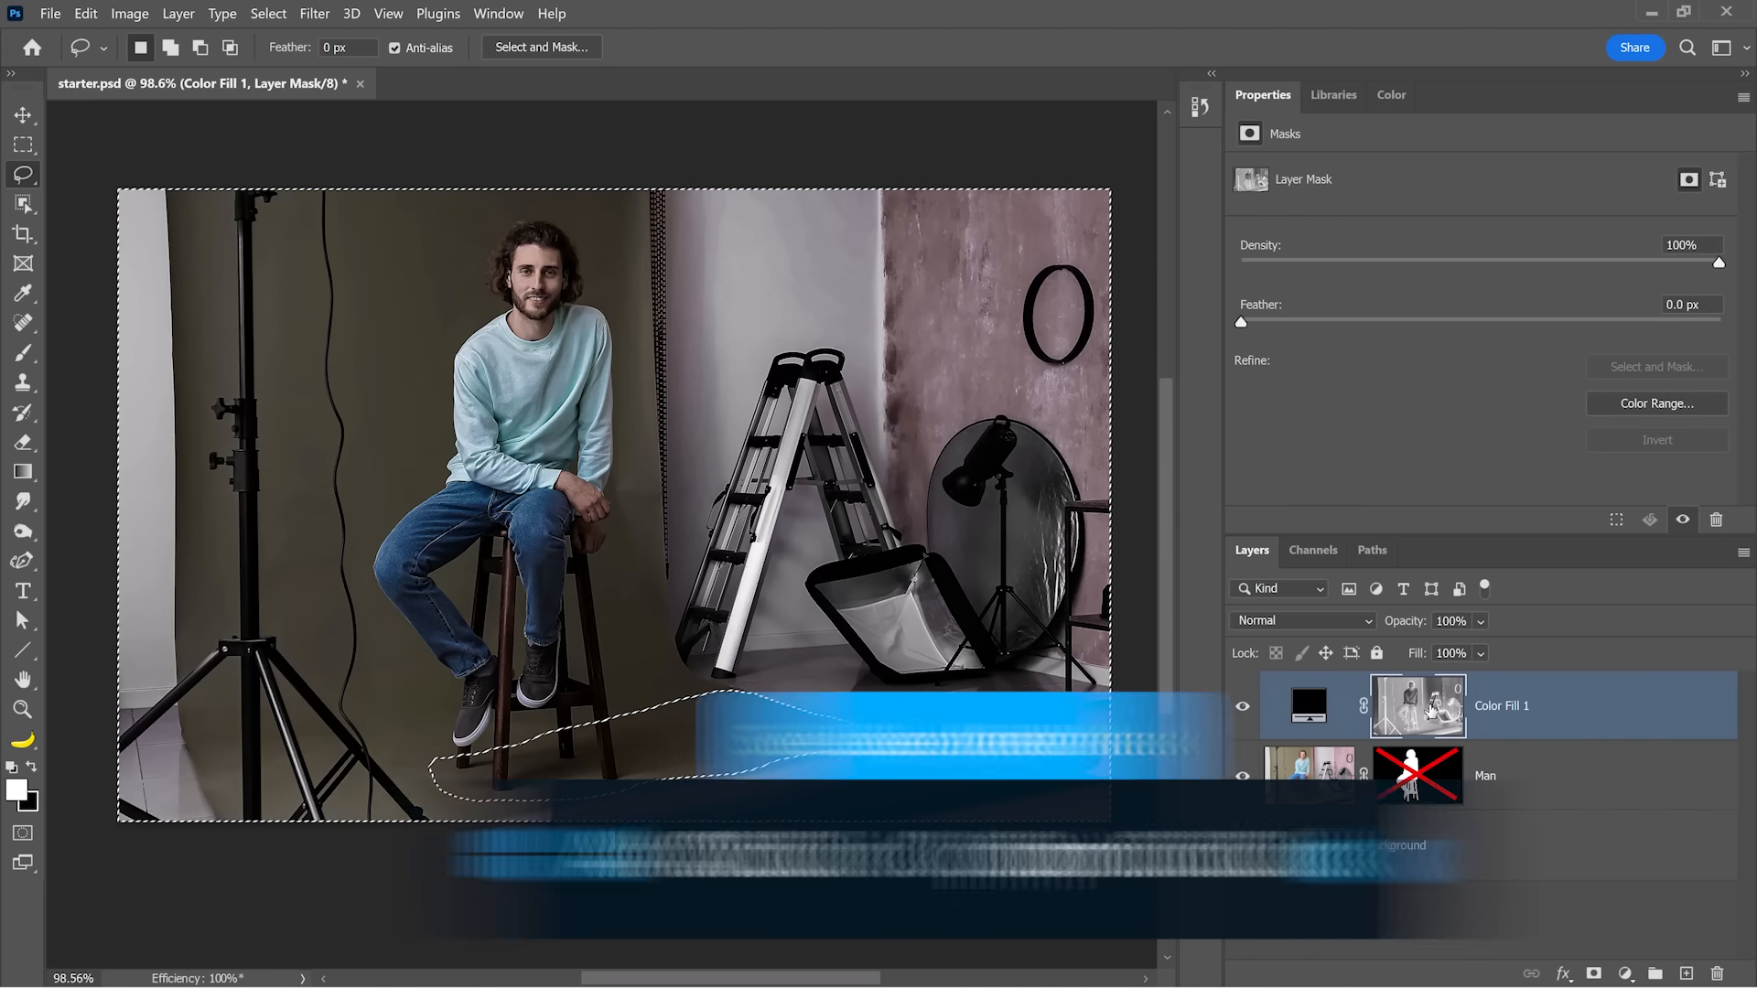
pyautogui.keyDown('alt'); pyautogui.click(1428, 713); pyautogui.keyUp('alt')
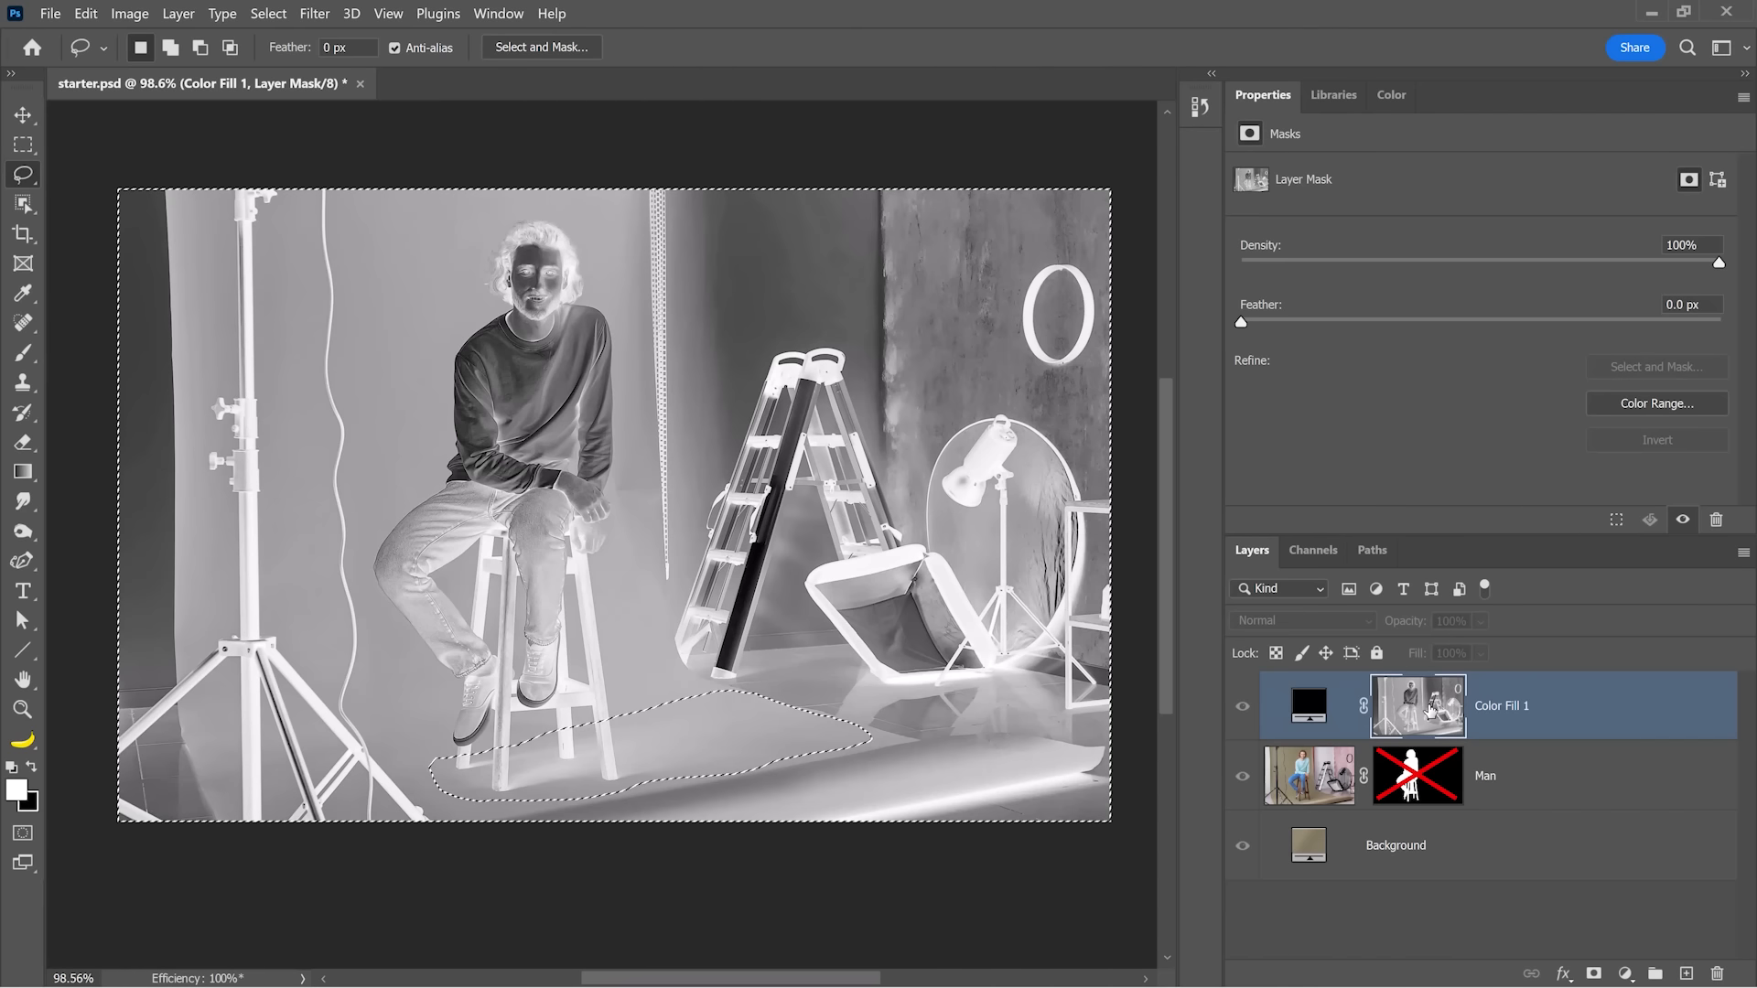
pyautogui.hotkey('ctrl', 'BackSpace')
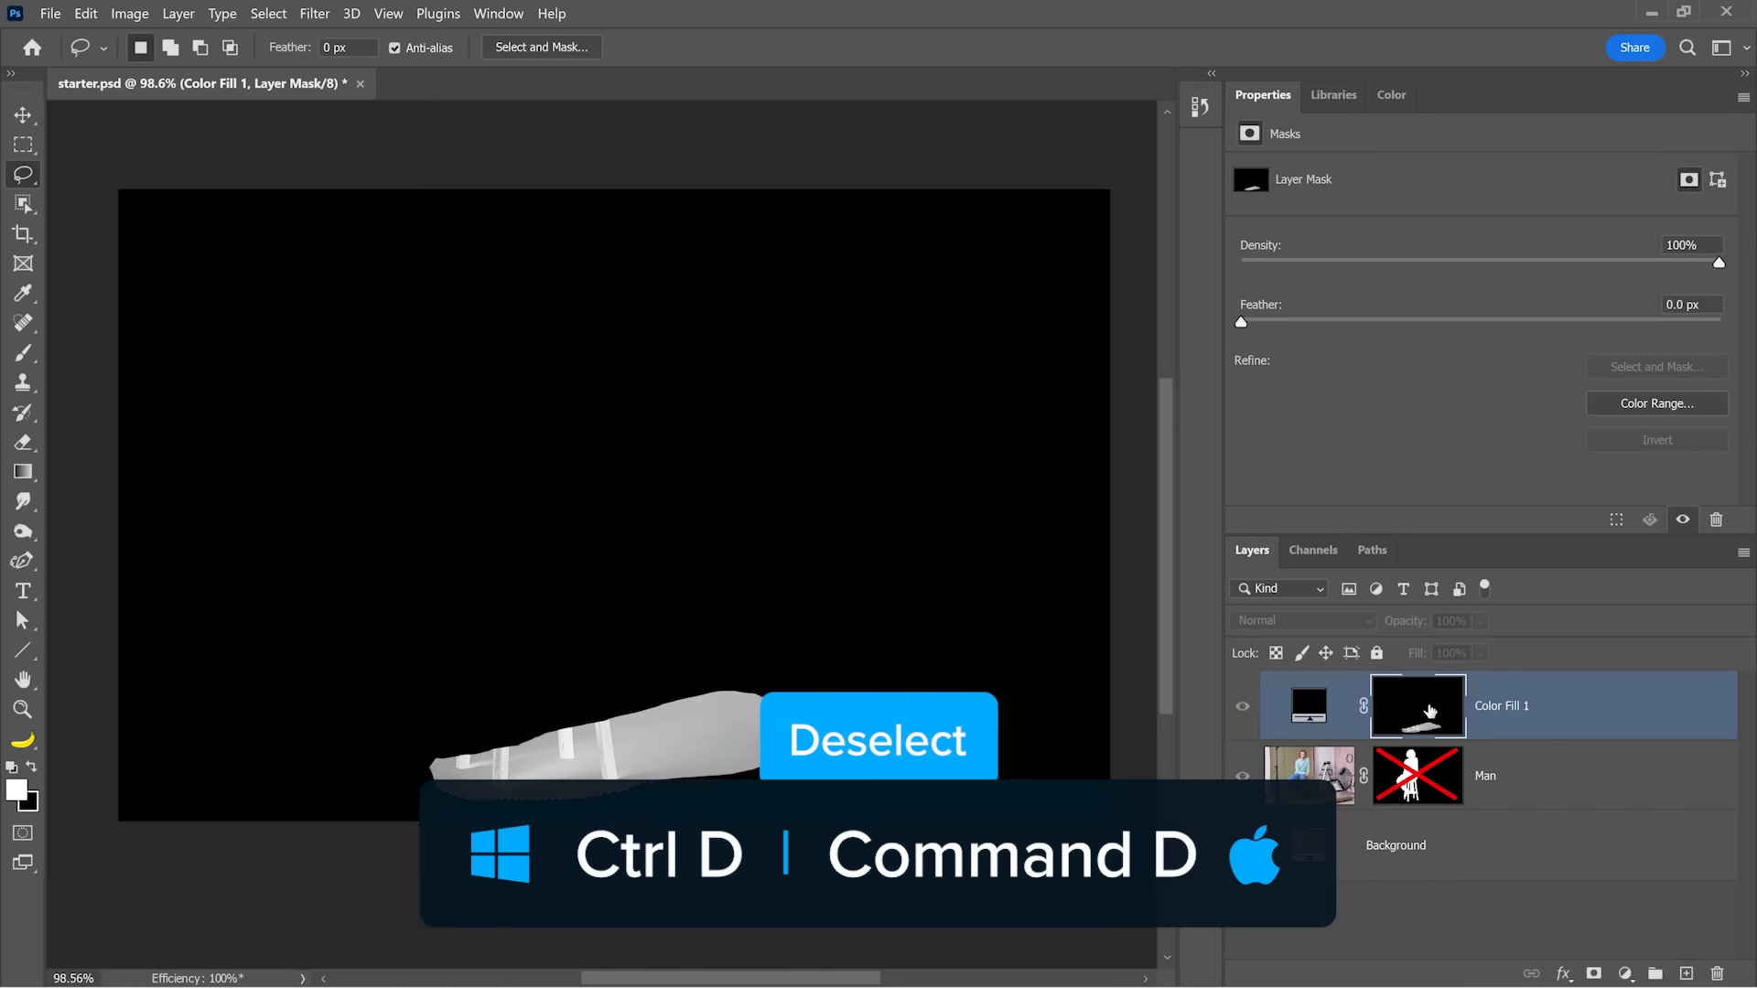
pyautogui.hotkey('ctrl', 'd')
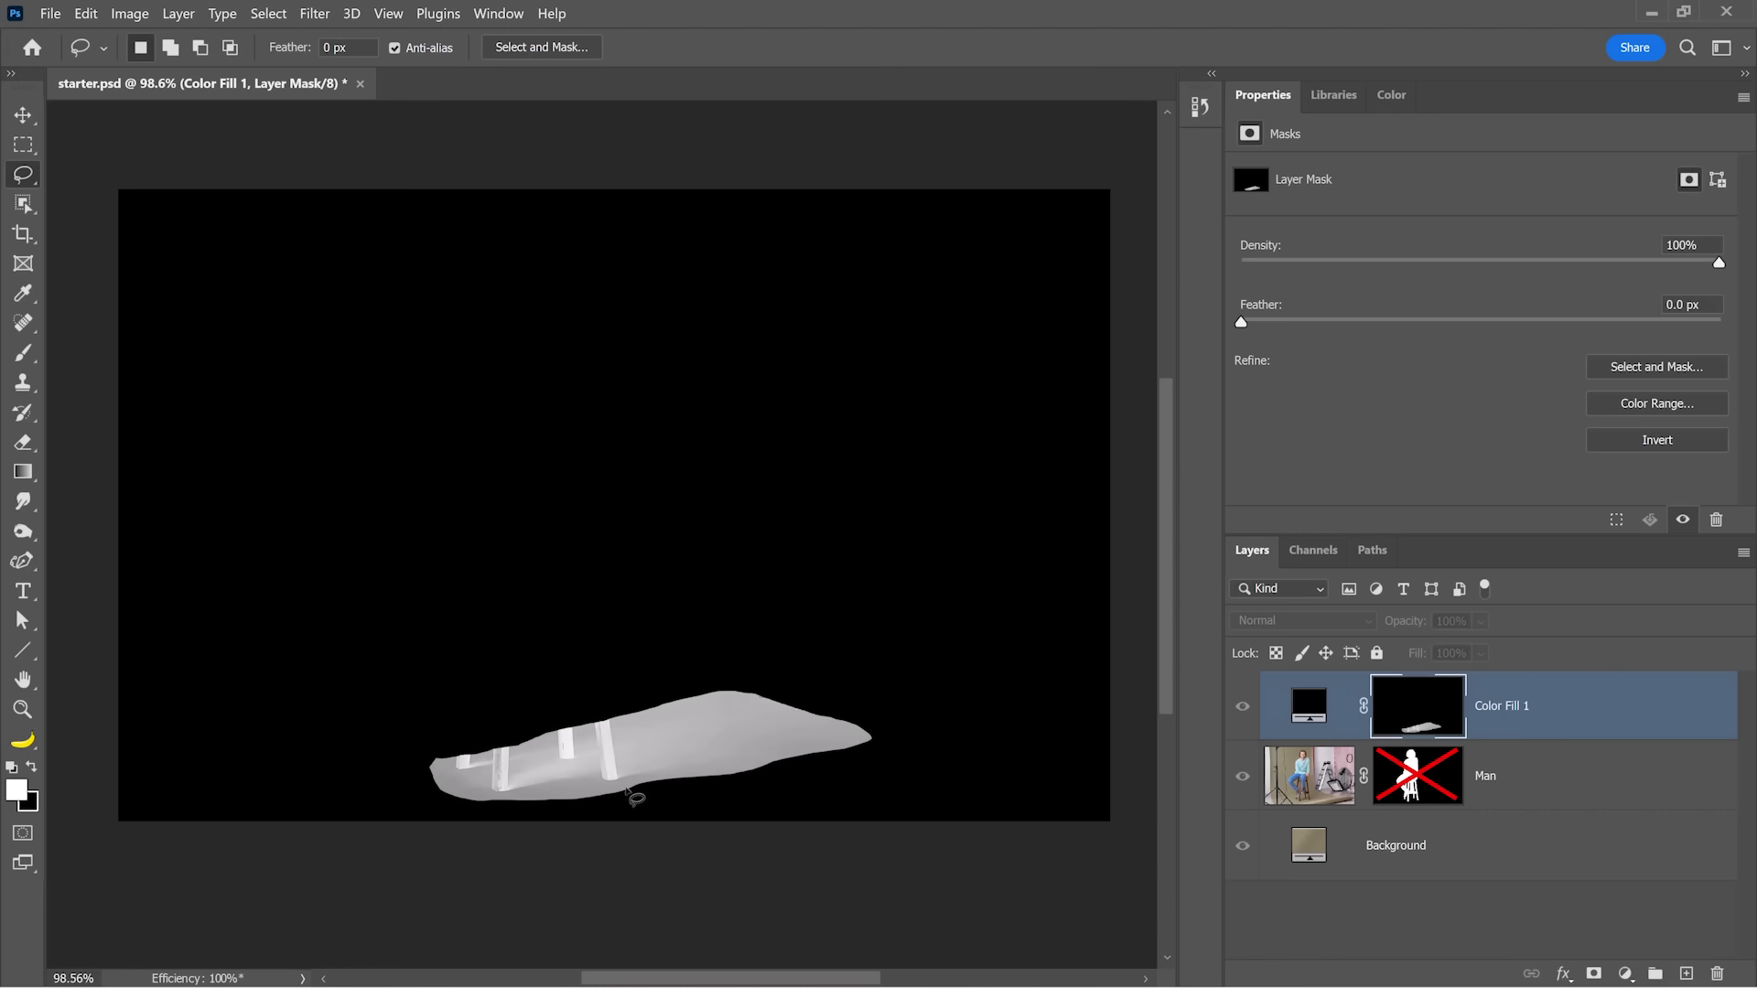
# - Darken the color fill layer's mask with a Curves adjustment, moving a curve point to input 136, output 16
pyautogui.click(129, 13)
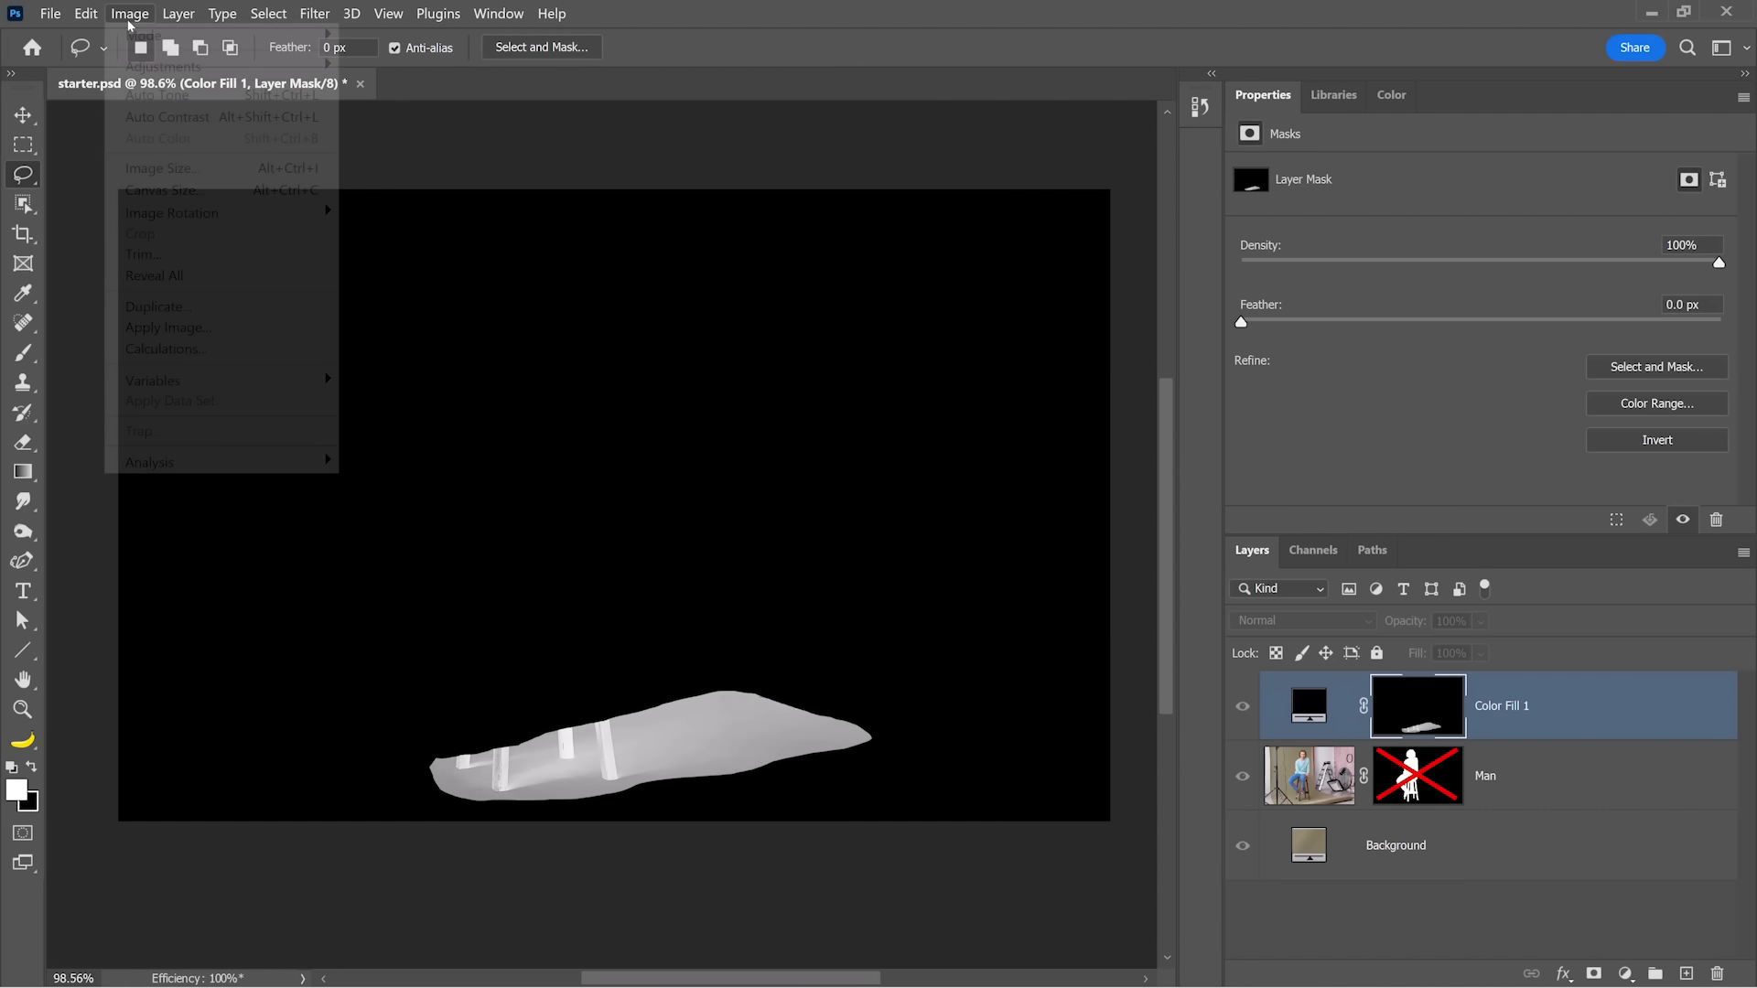
pyautogui.moveTo(229, 66)
pyautogui.click(379, 110)
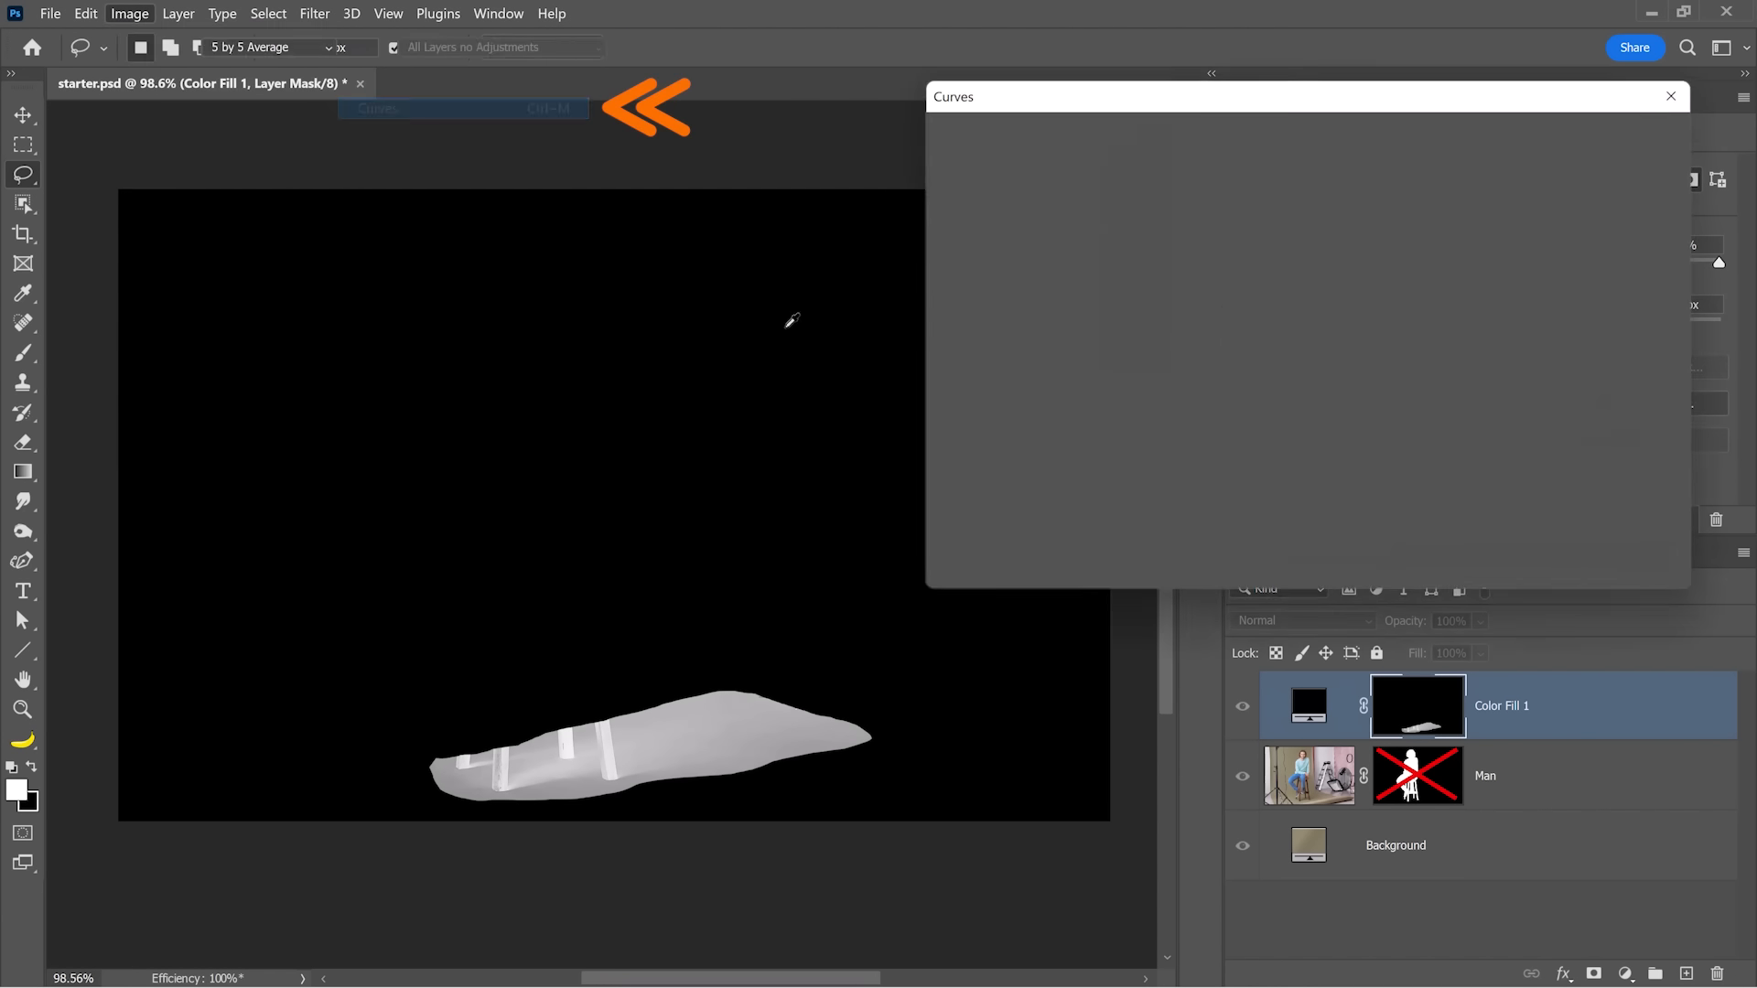
pyautogui.moveTo(1127, 408); pyautogui.dragTo(1195, 472)
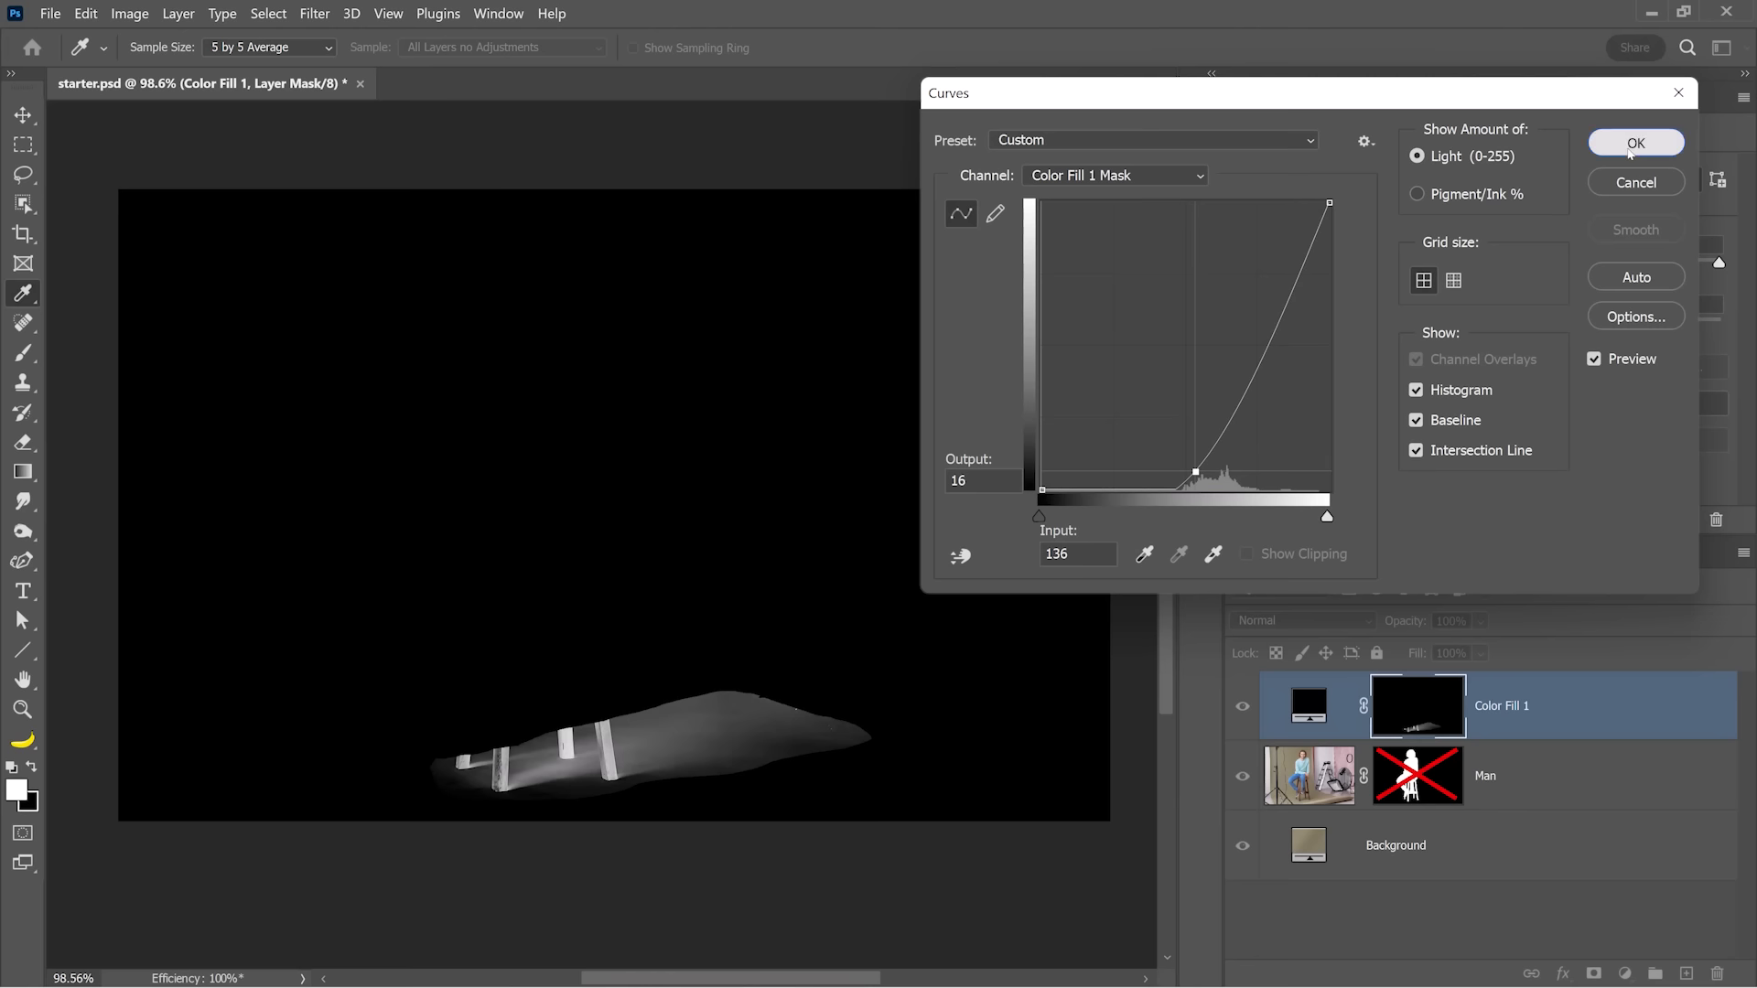
pyautogui.click(1629, 146)
# - Paint black with a soft brush of size 300 around the shadow's hard edges on the fill layer's mask, then leave the mask view
pyautogui.click(23, 352)
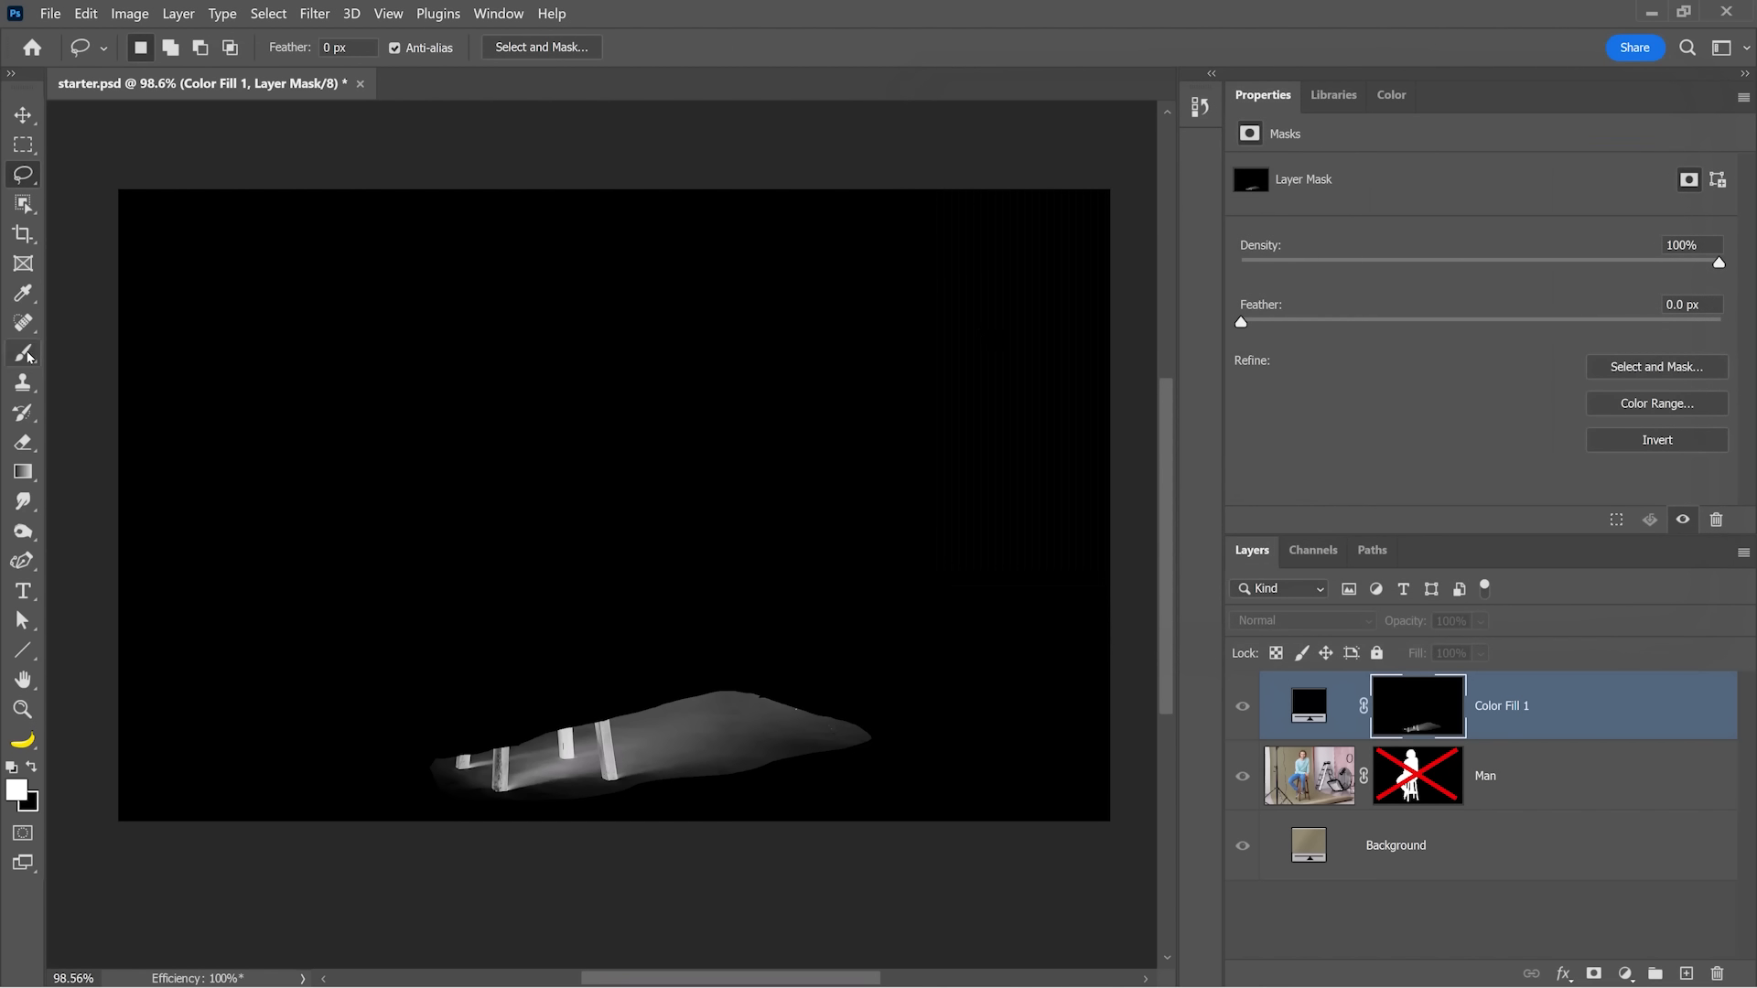
pyautogui.click(119, 348)
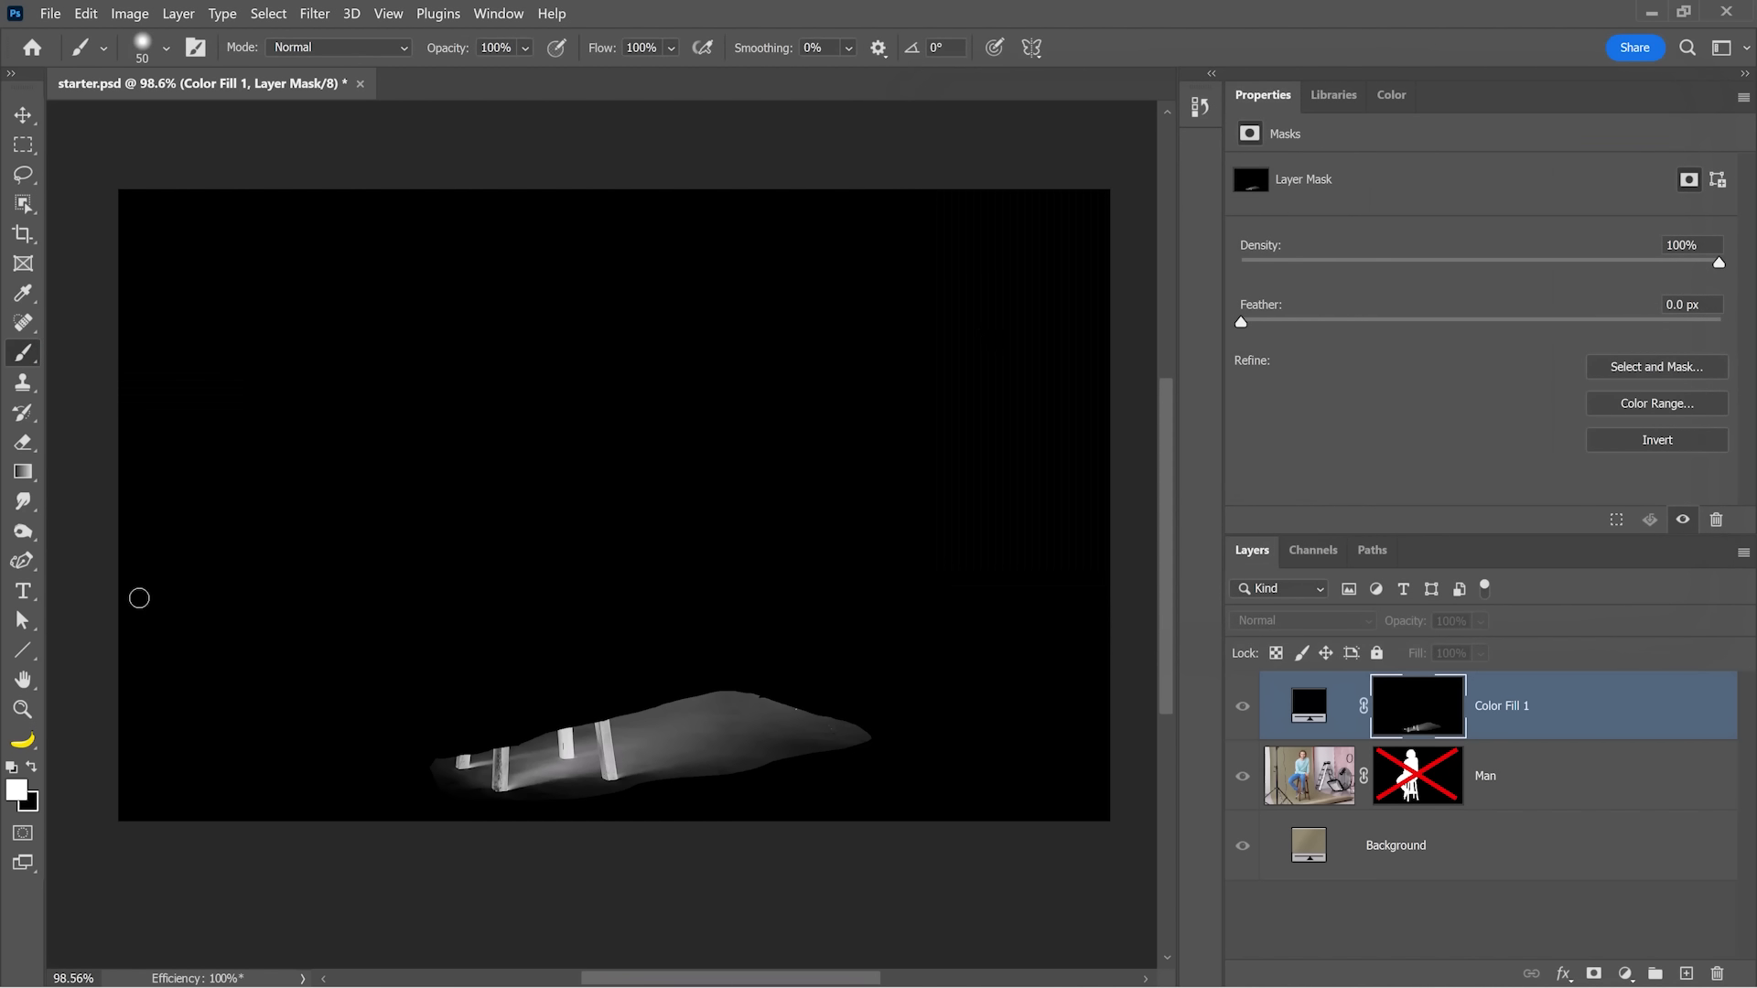
pyautogui.click(31, 767)
pyautogui.press(']')
pyautogui.press(']')
pyautogui.press(']')
pyautogui.press(']')
pyautogui.press(']')
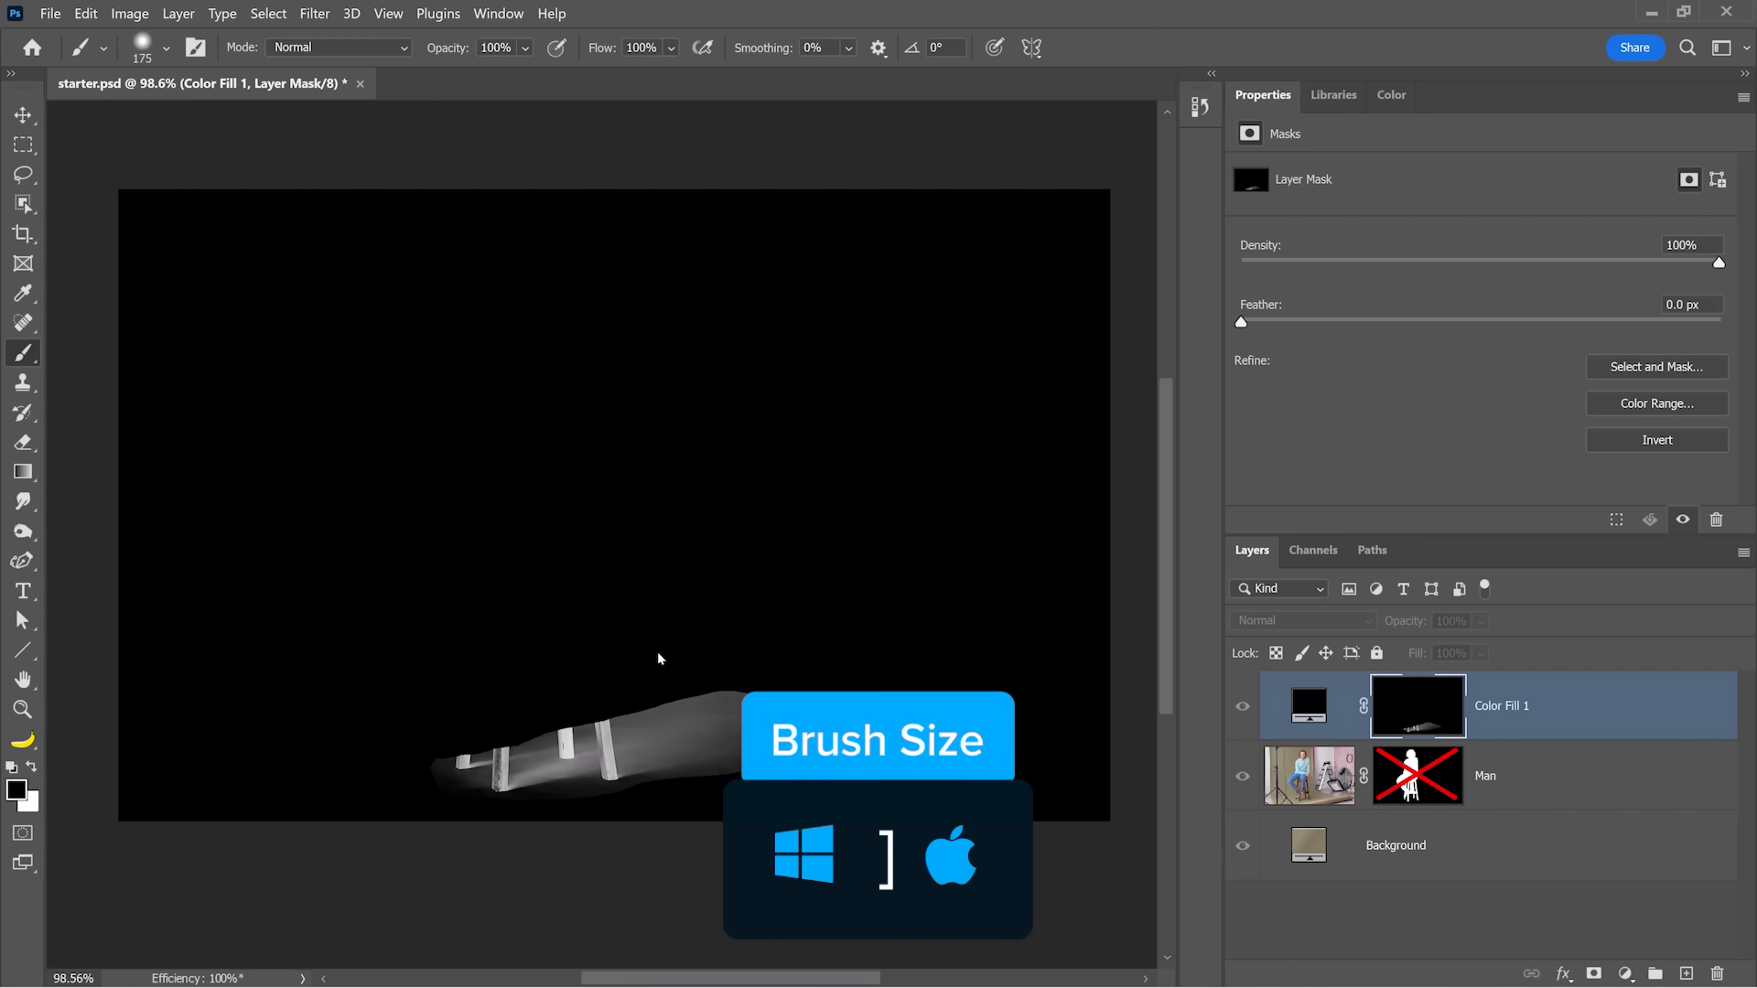
pyautogui.press(']')
pyautogui.press(']')
pyautogui.press(']')
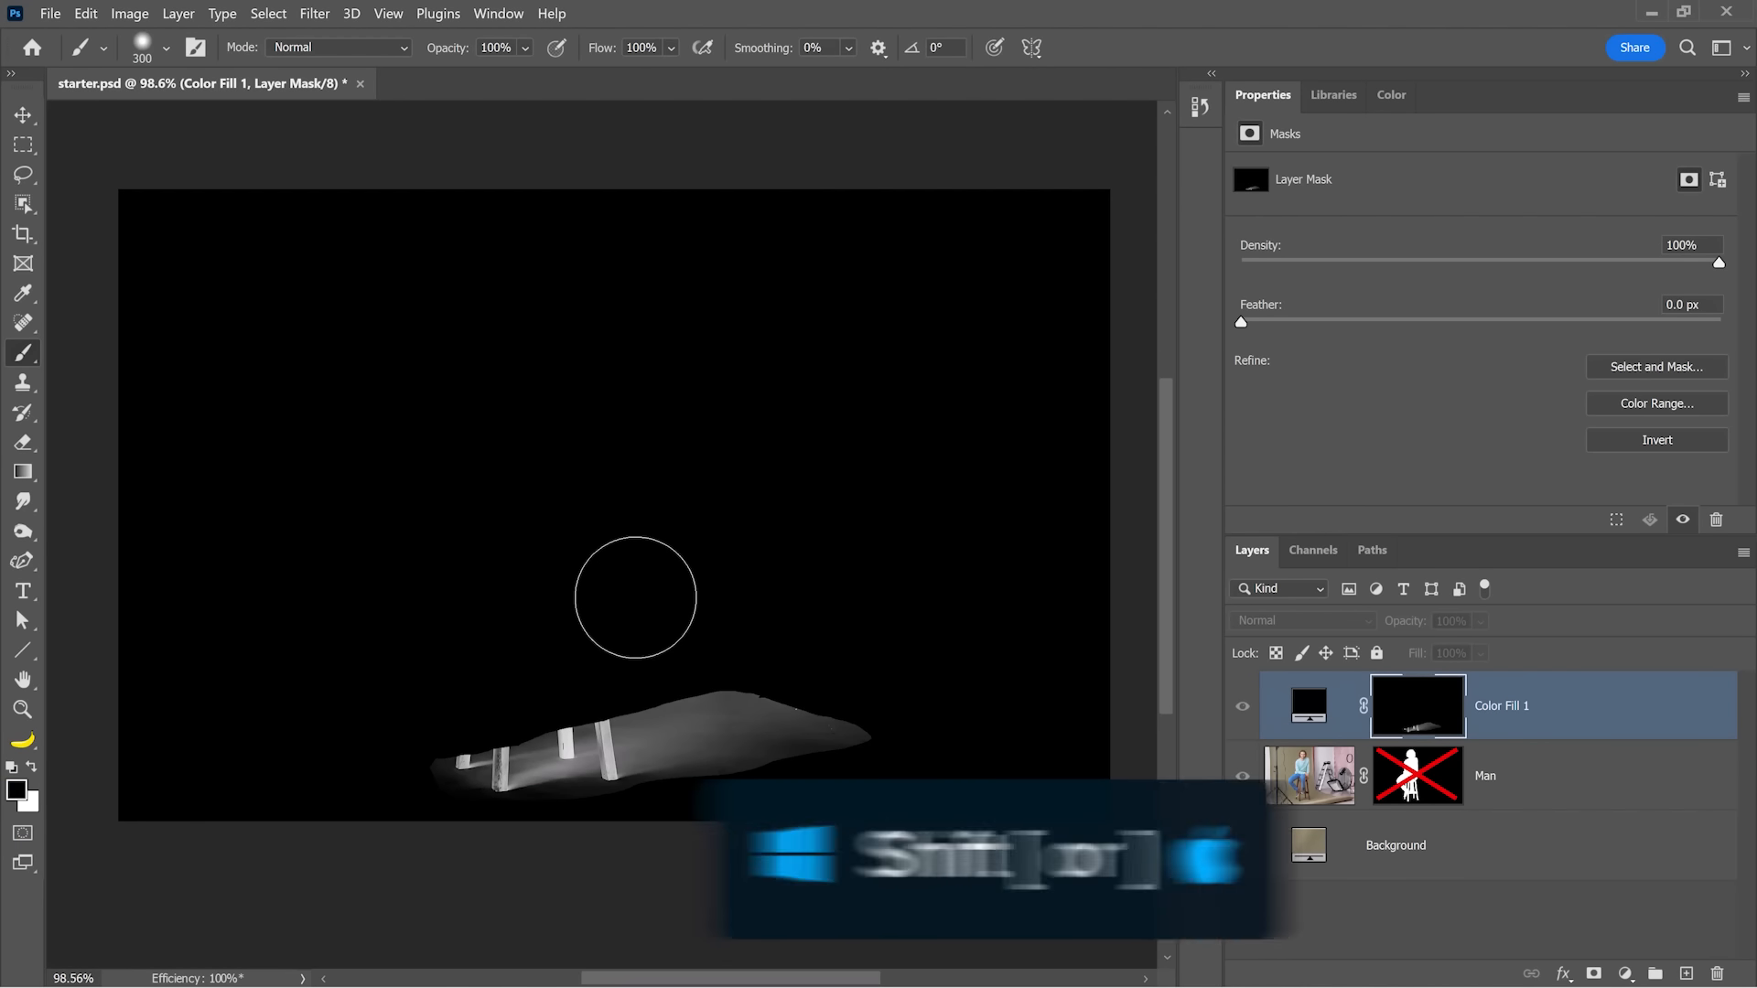
pyautogui.hotkey('shift', ']')
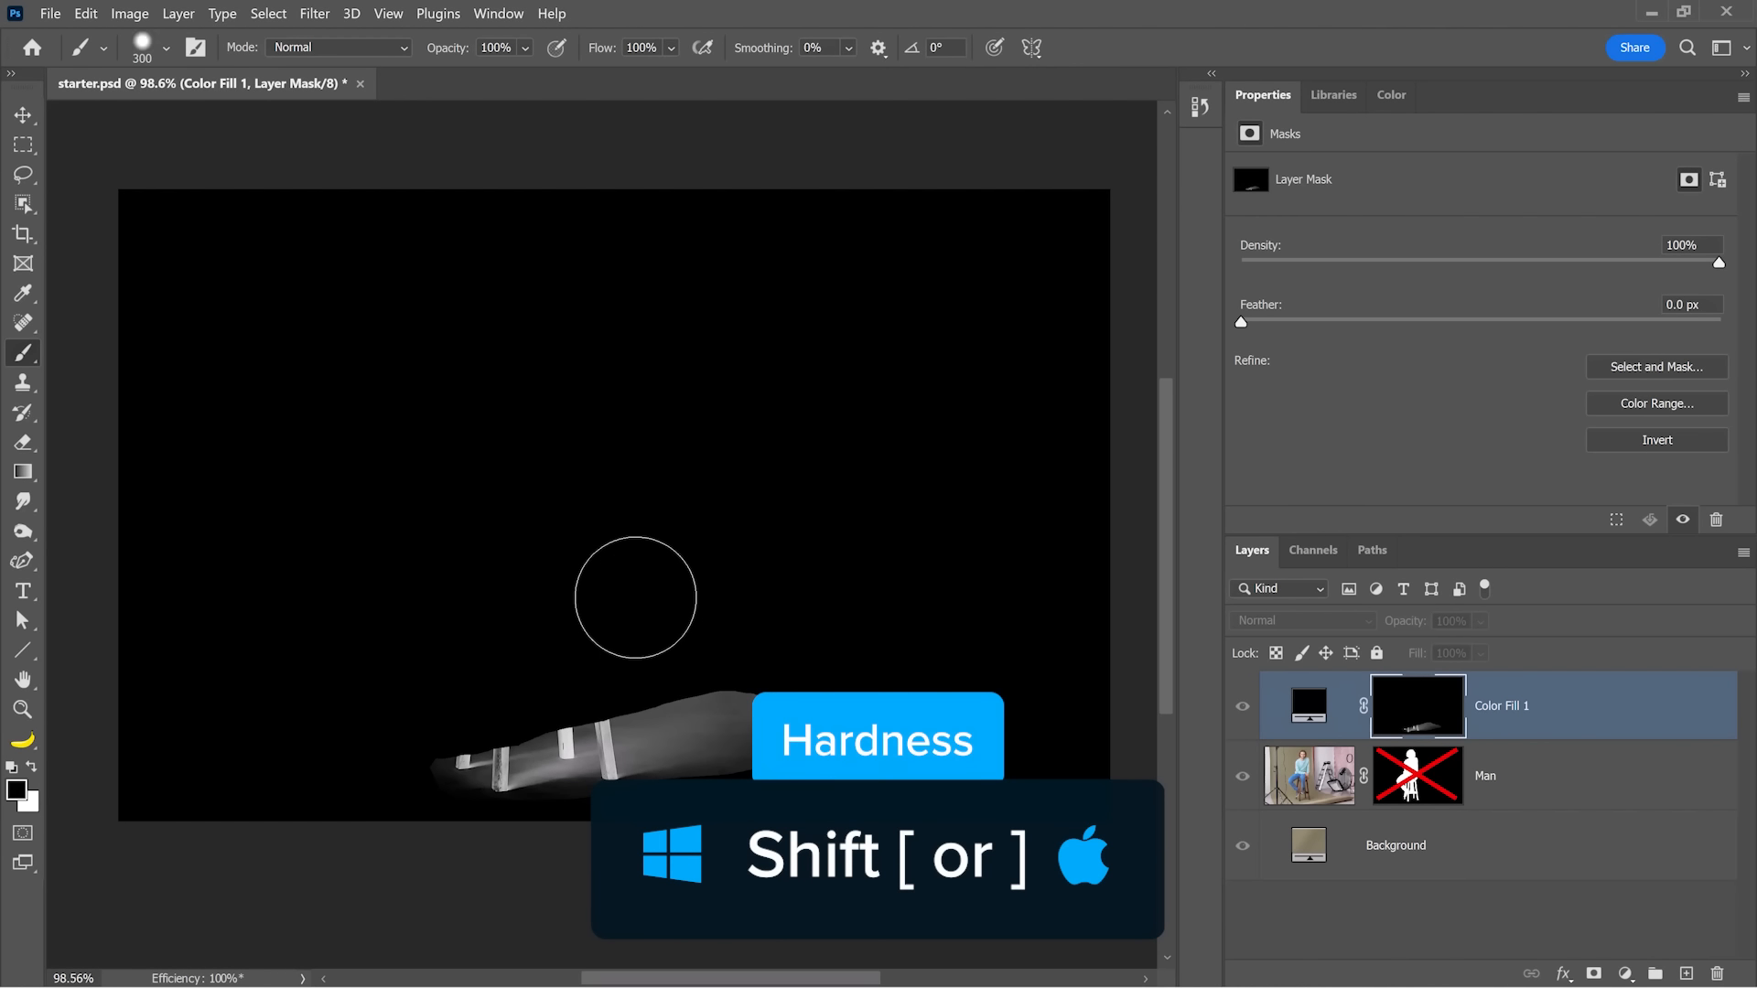
pyautogui.hotkey('shift', '[')
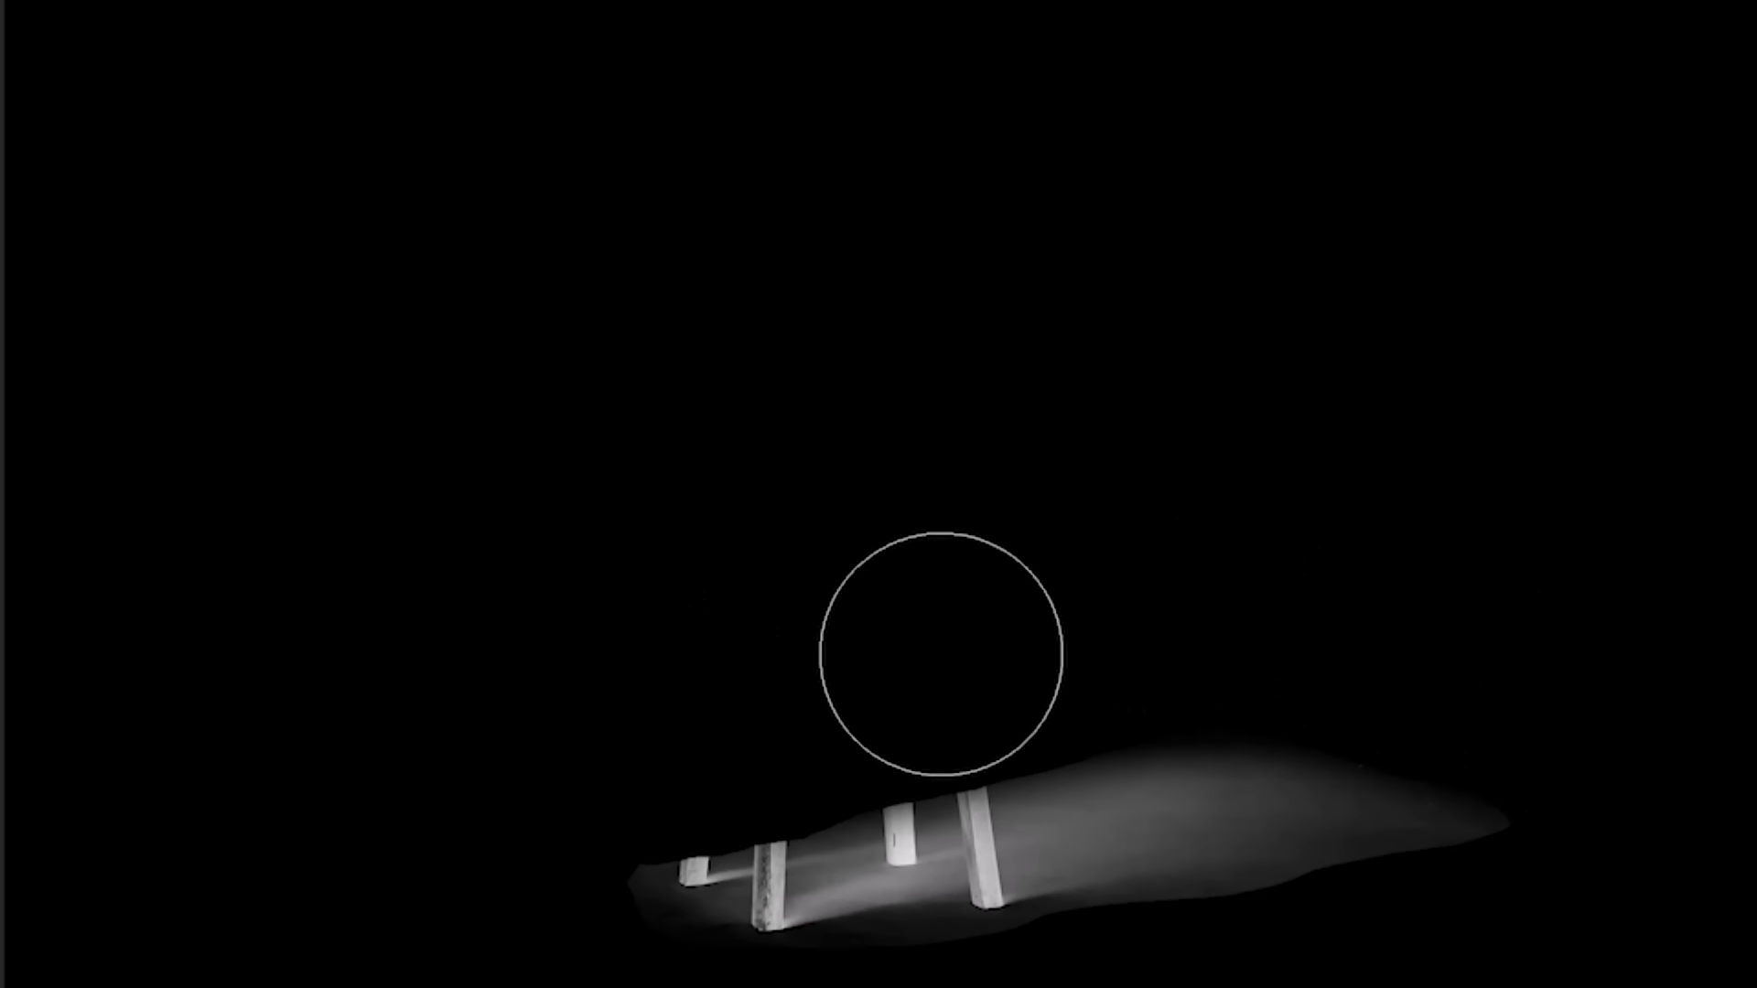
pyautogui.moveTo(737, 667)
pyautogui.mouseDown()
pyautogui.moveTo(581, 909)
pyautogui.moveTo(659, 987)
pyautogui.mouseUp()
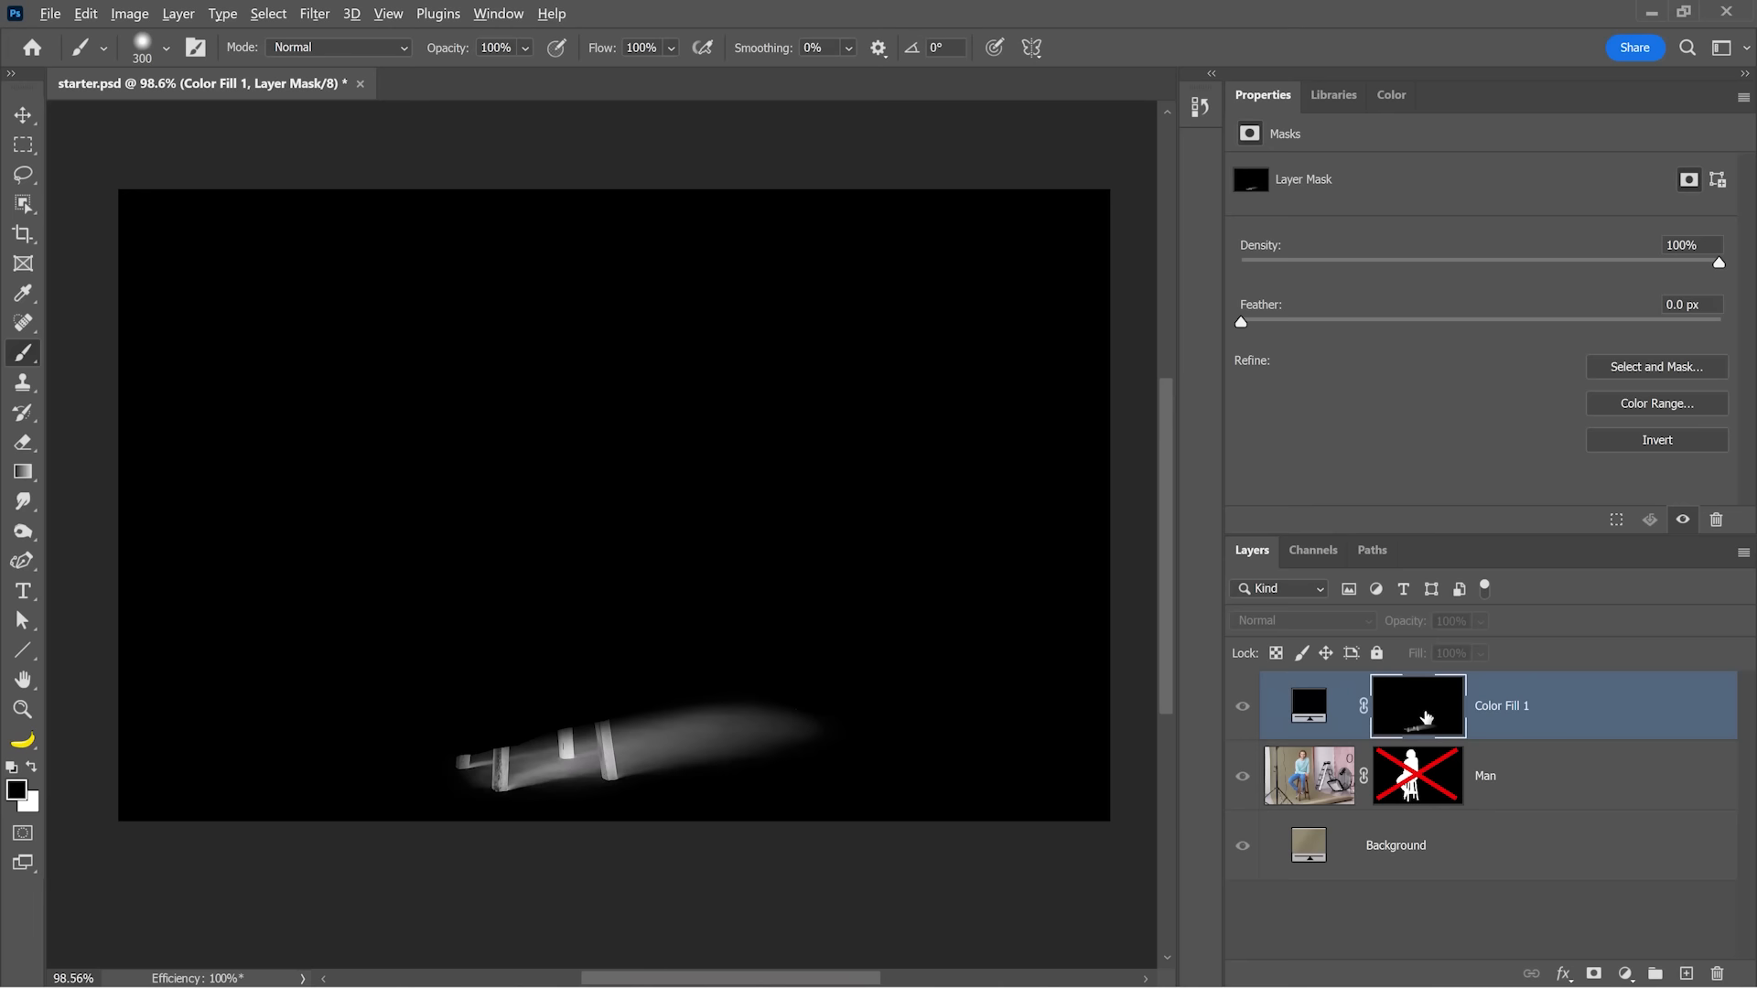
pyautogui.keyDown('alt'); pyautogui.click(1426, 718); pyautogui.keyUp('alt')
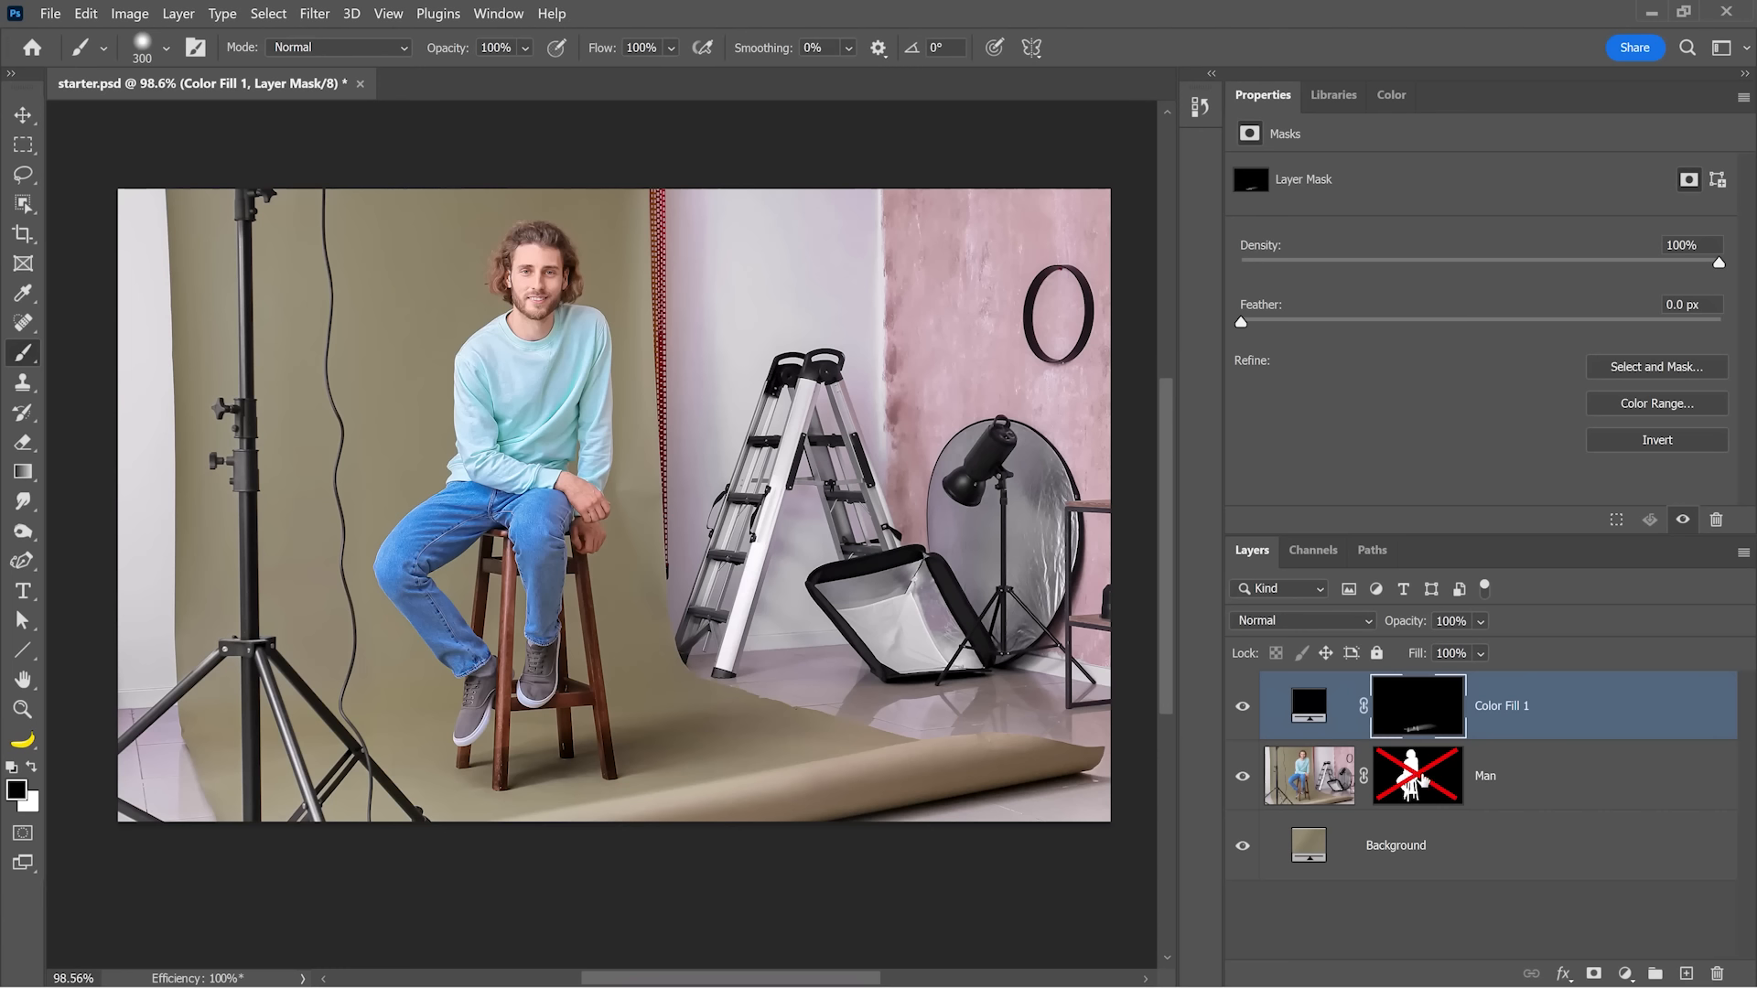
# - Re-enable the Man layer's mask and move the black color fill layer below the Man layer
pyautogui.click(1421, 780)
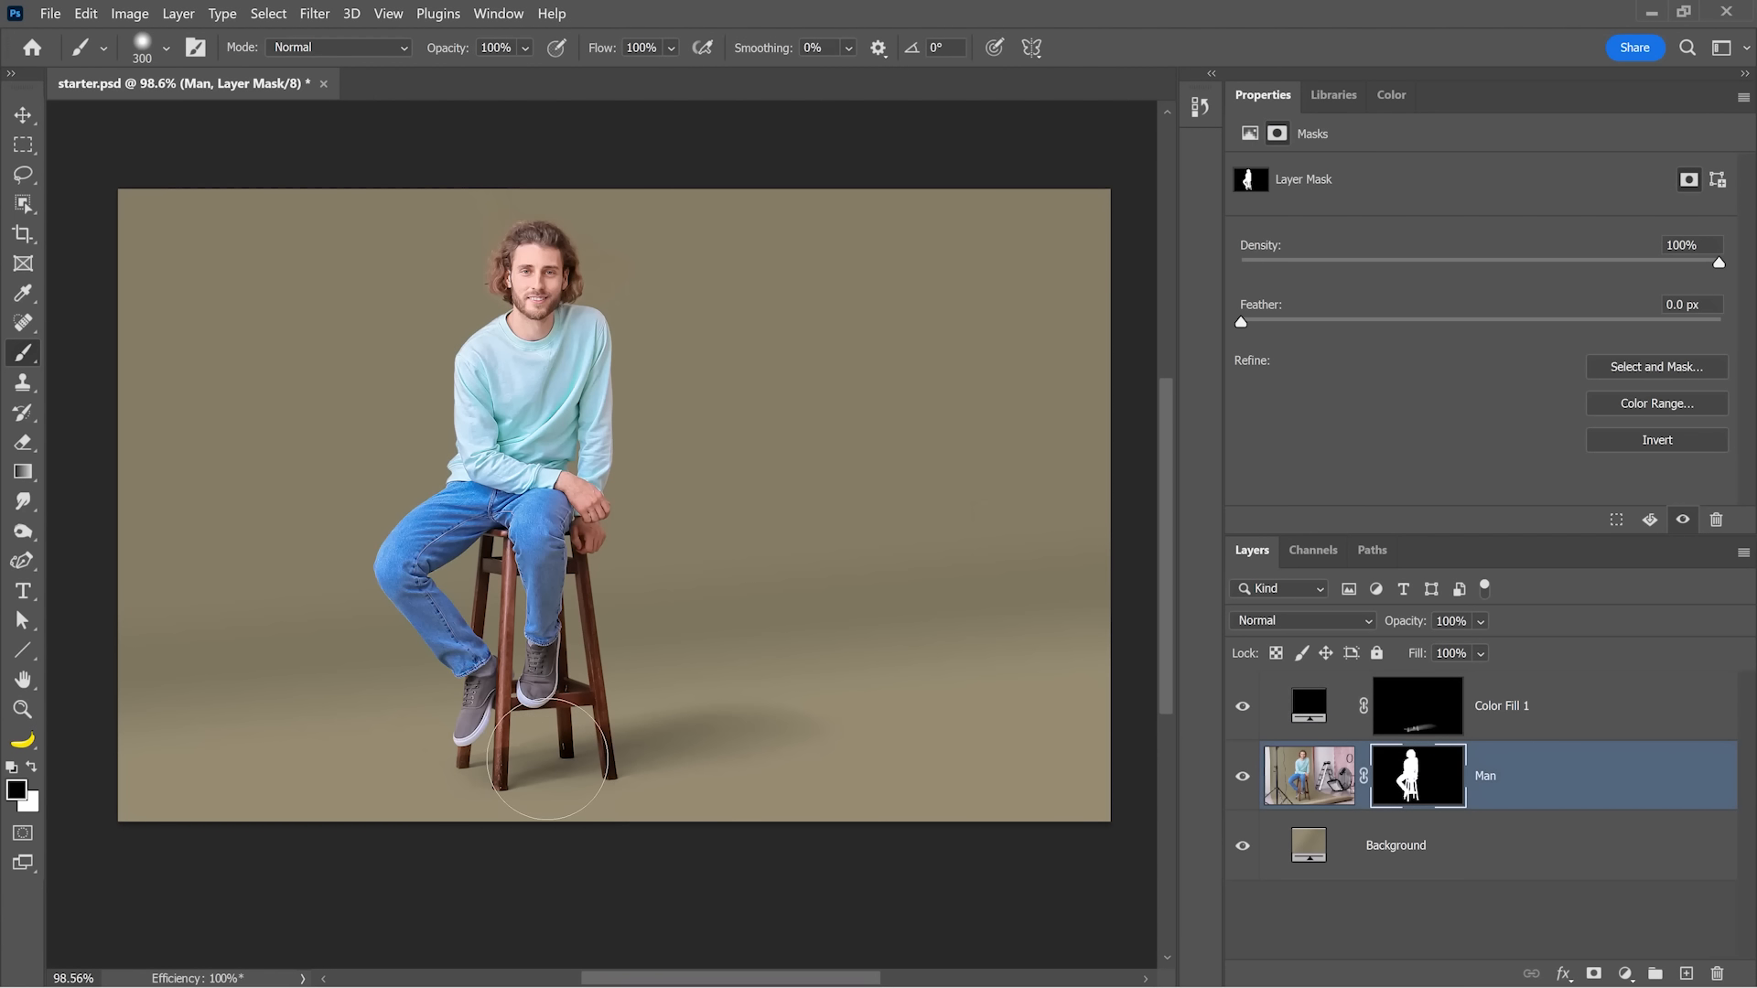
pyautogui.click(1502, 718)
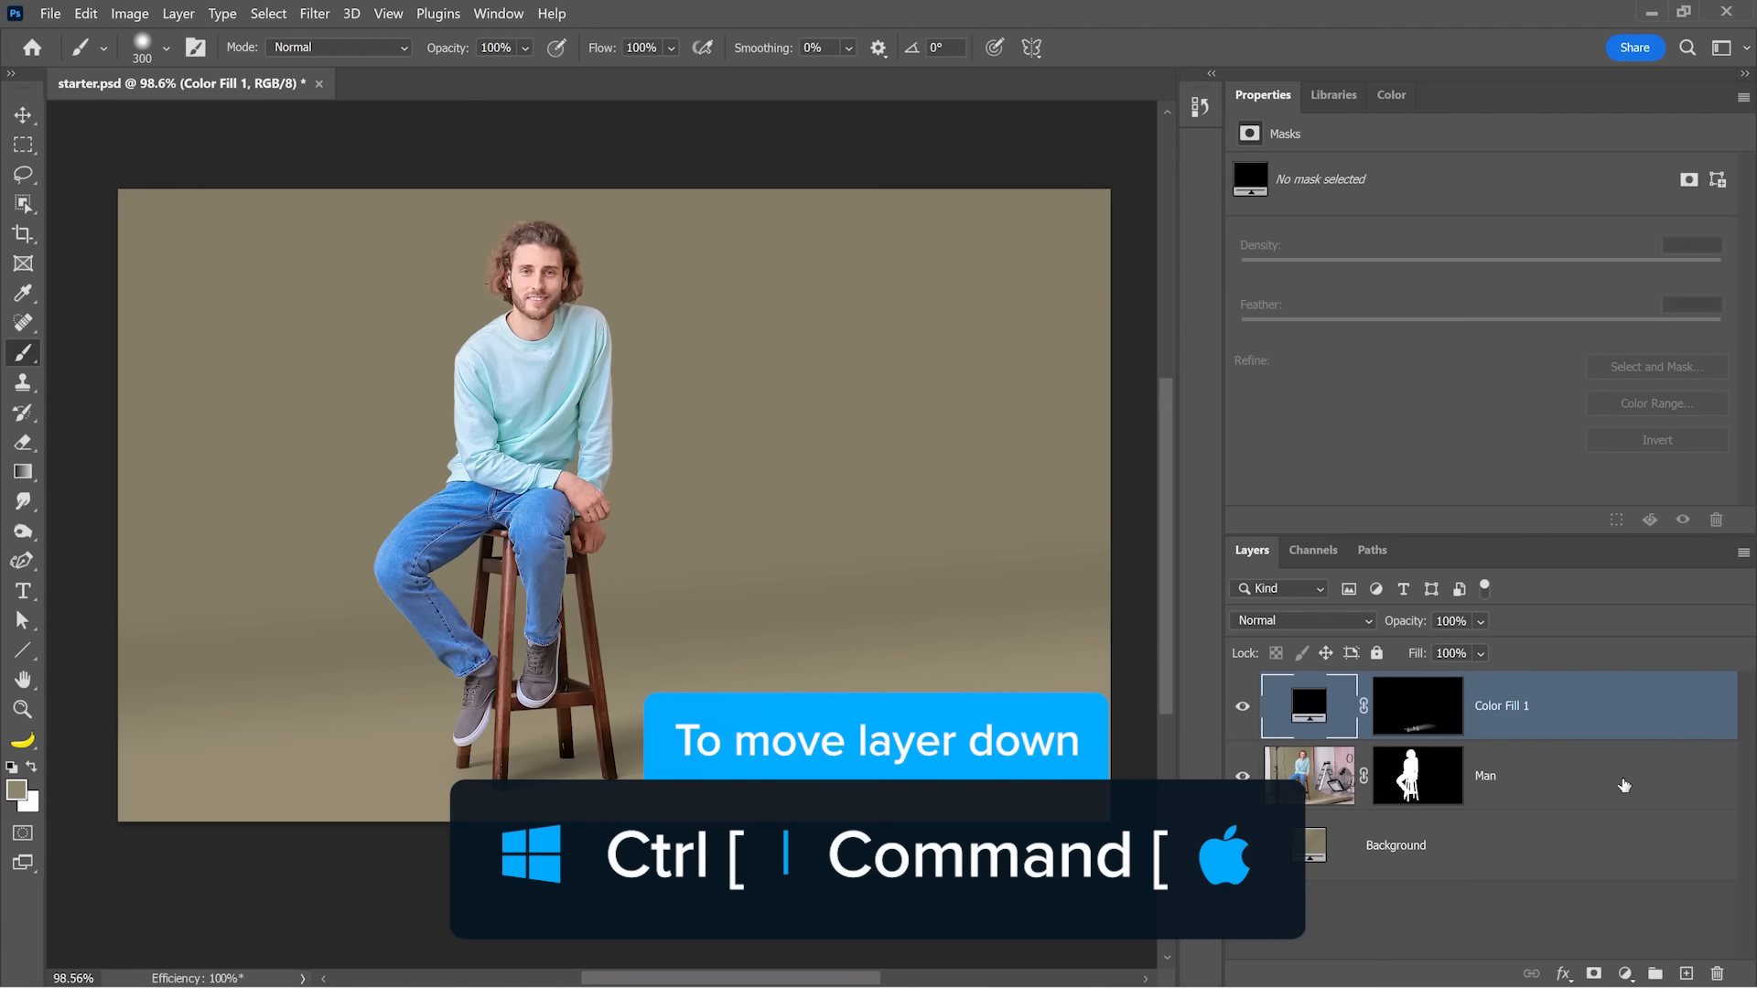
pyautogui.hotkey('ctrl', '[')
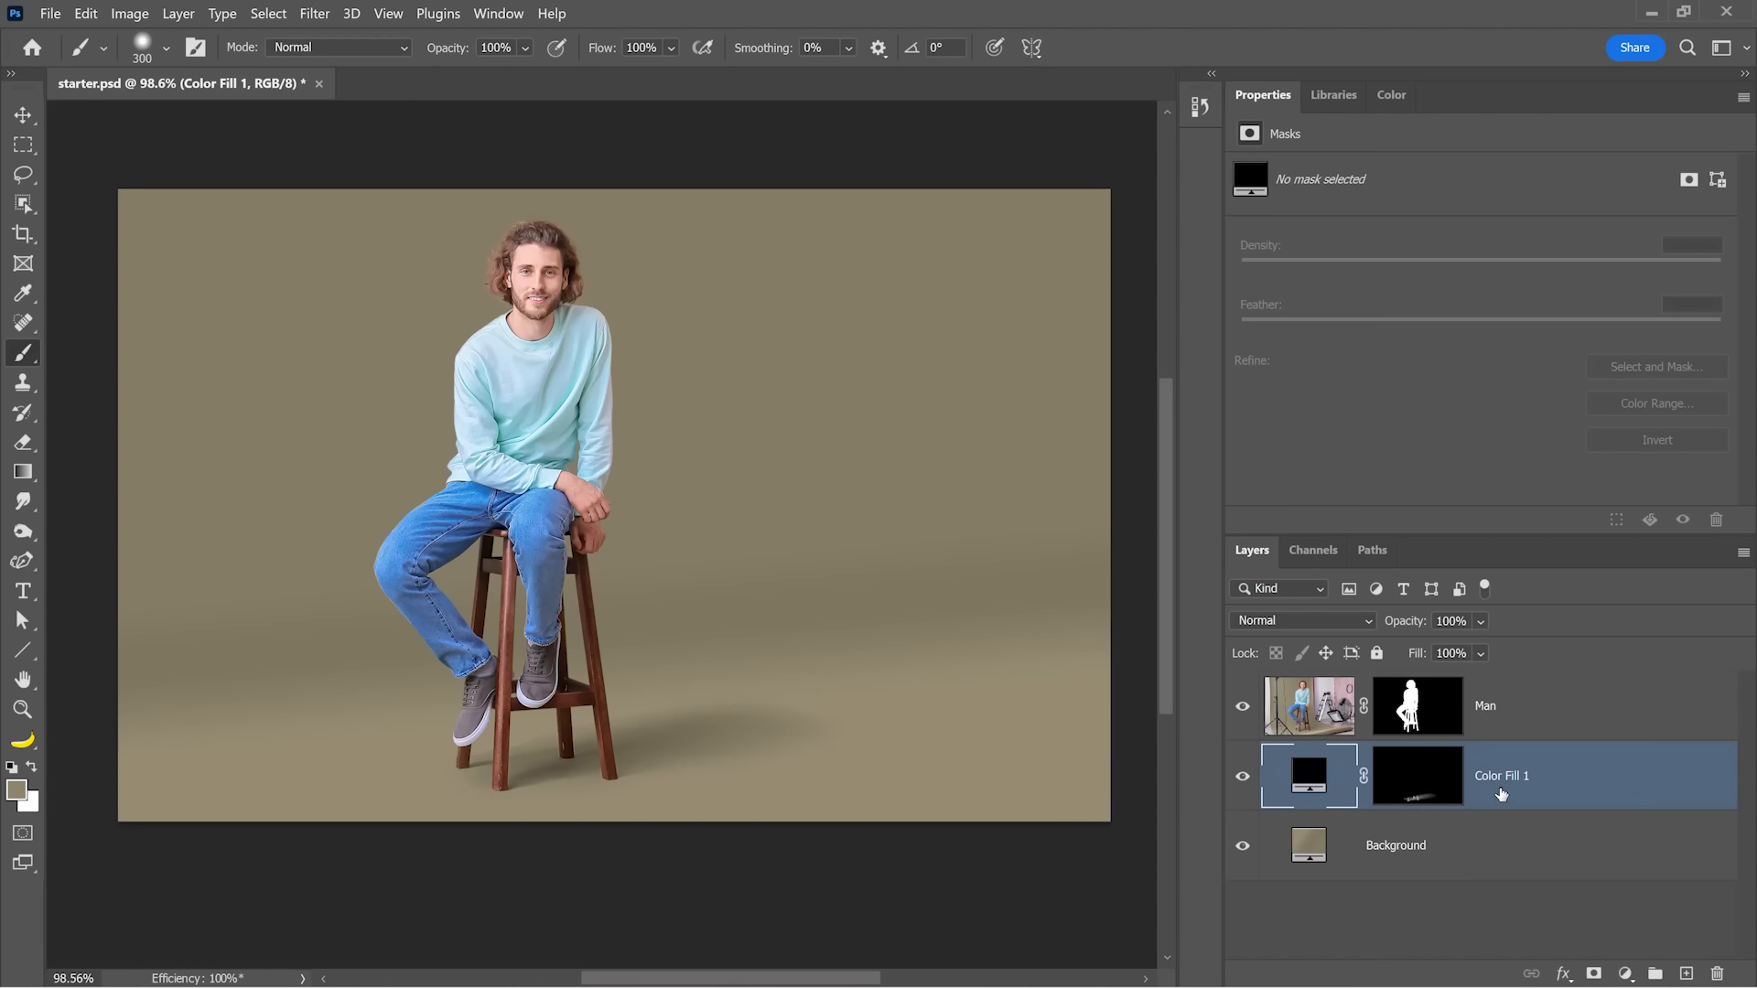
# - Rename the black color fill layer as Shadow
pyautogui.doubleClick(1504, 774)
pyautogui.write('Shadow')
pyautogui.press('Return')
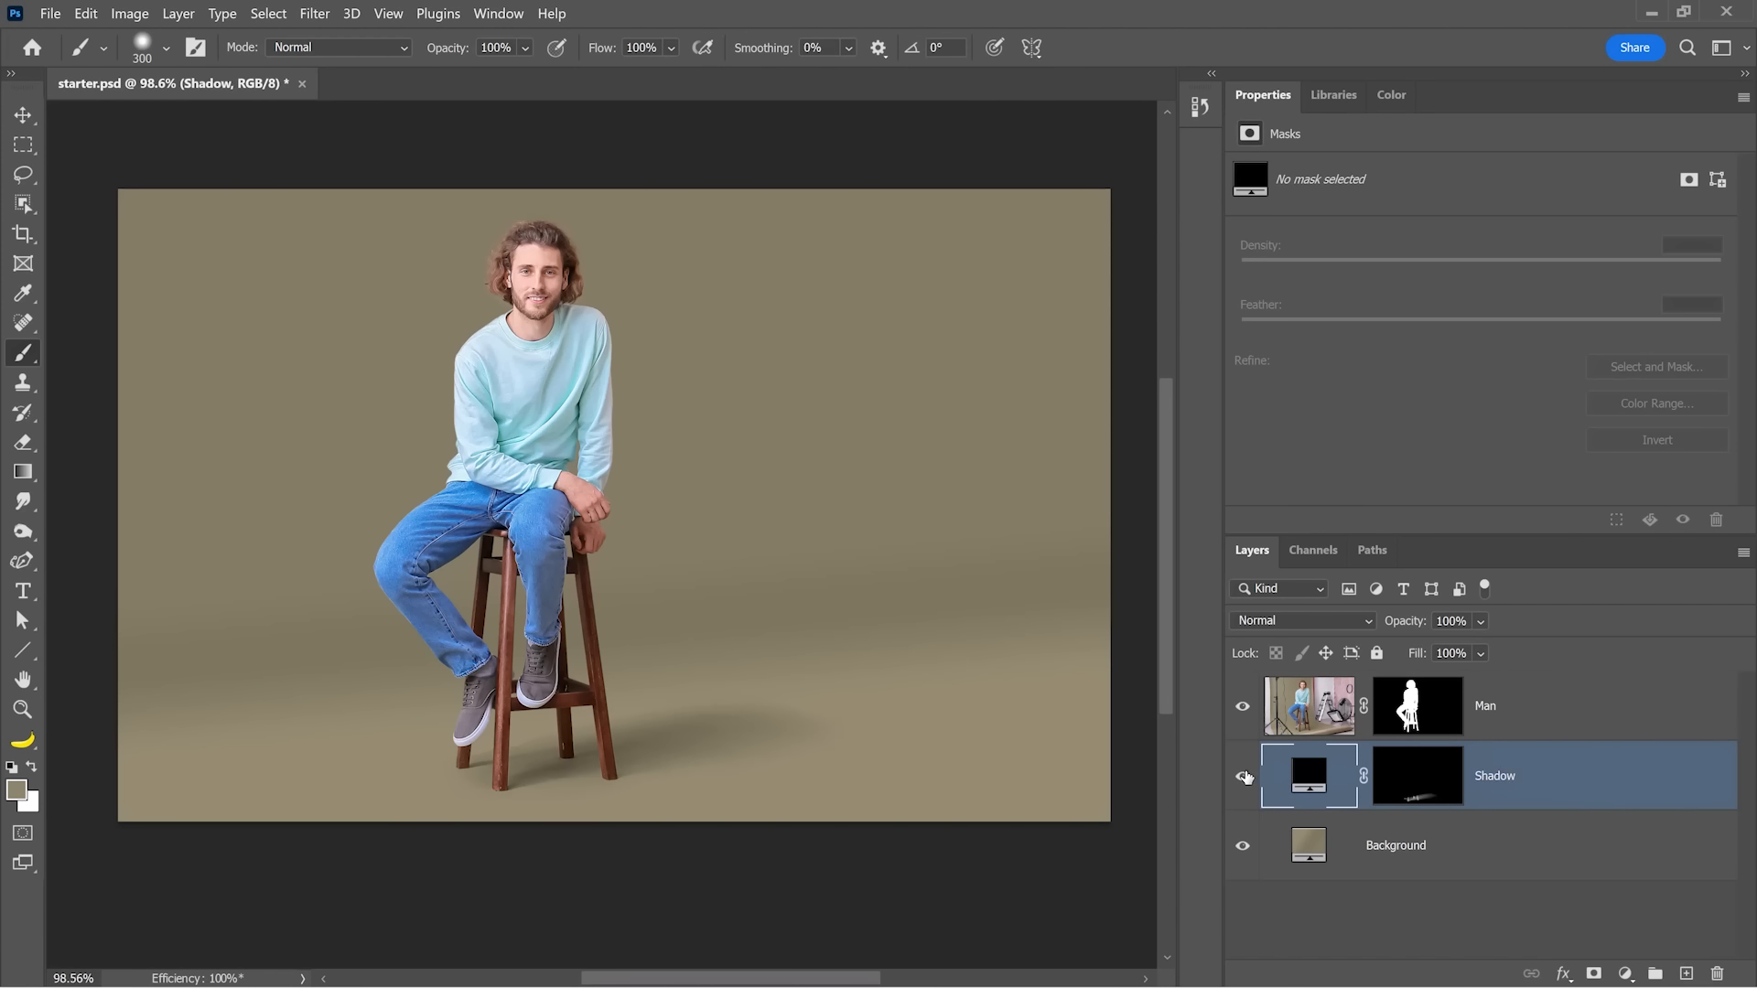
# - Toggle the Shadow layer's visibility to compare the image with and without the floor shadow
pyautogui.click(1243, 776)
pyautogui.click(1242, 776)
pyautogui.click(1242, 776)
pyautogui.click(1243, 776)
# - Recolor the Shadow fill layer to the dark olive #373324 by sampling the backdrop and darkening the sampled color
pyautogui.click(1475, 623)
pyautogui.doubleClick(1310, 776)
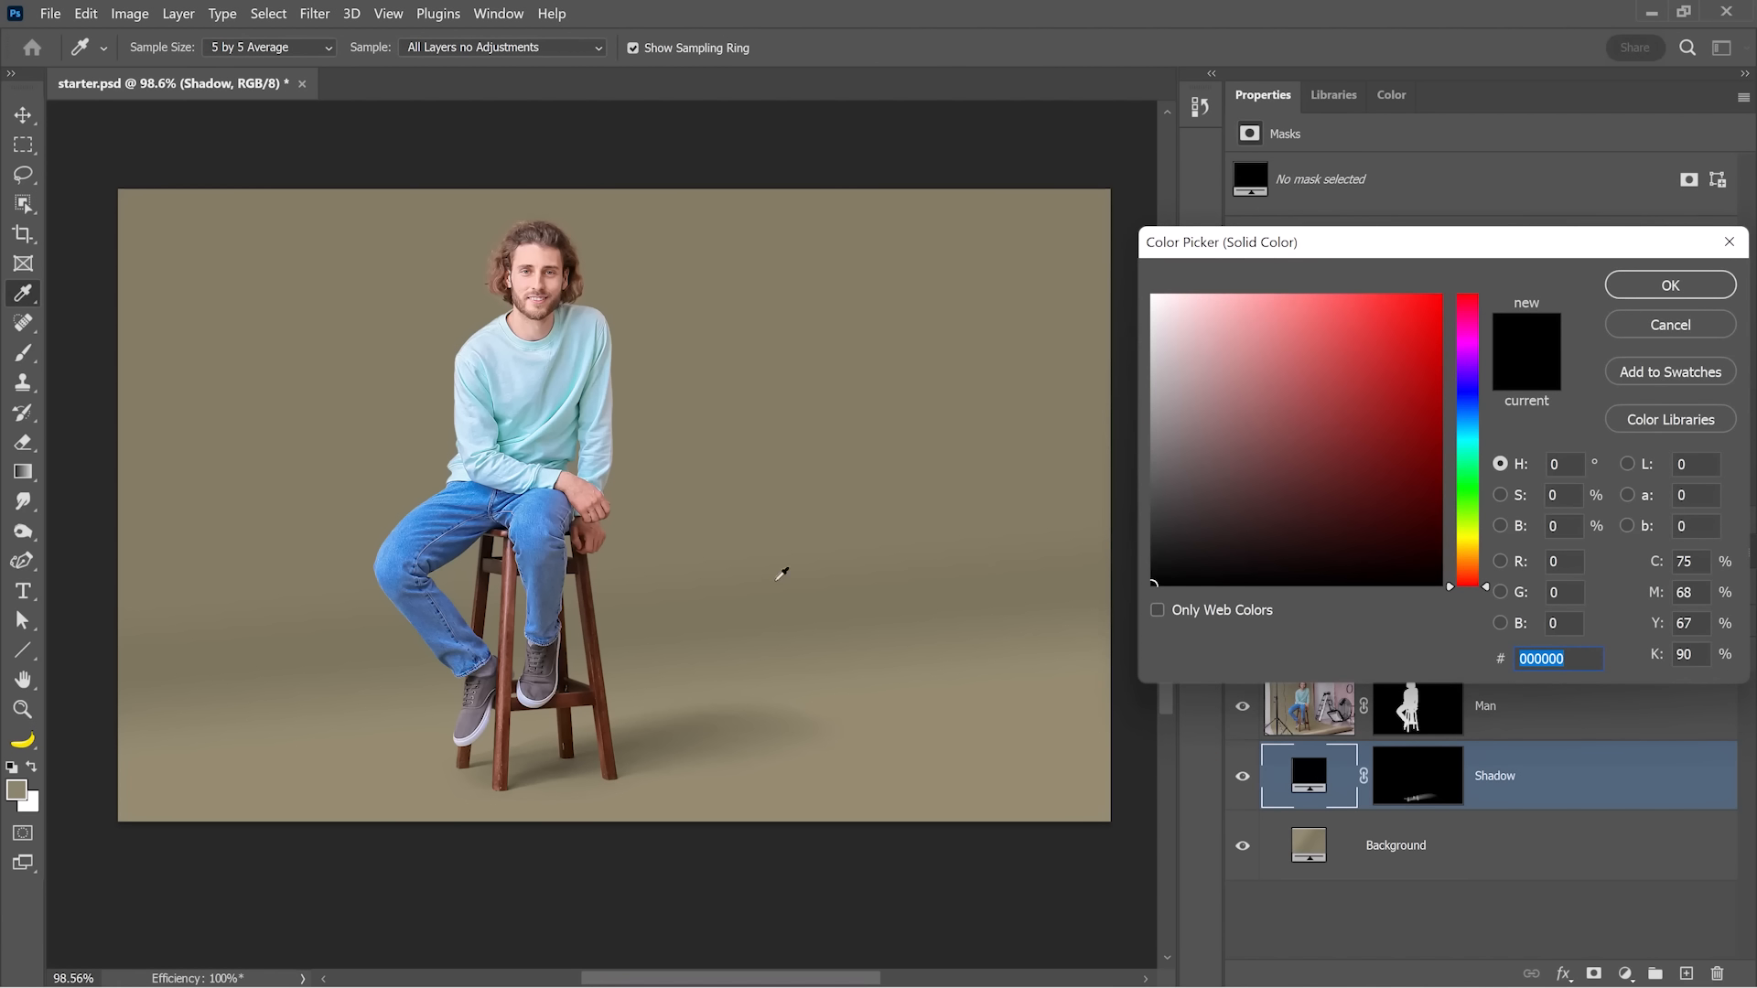
pyautogui.click(834, 530)
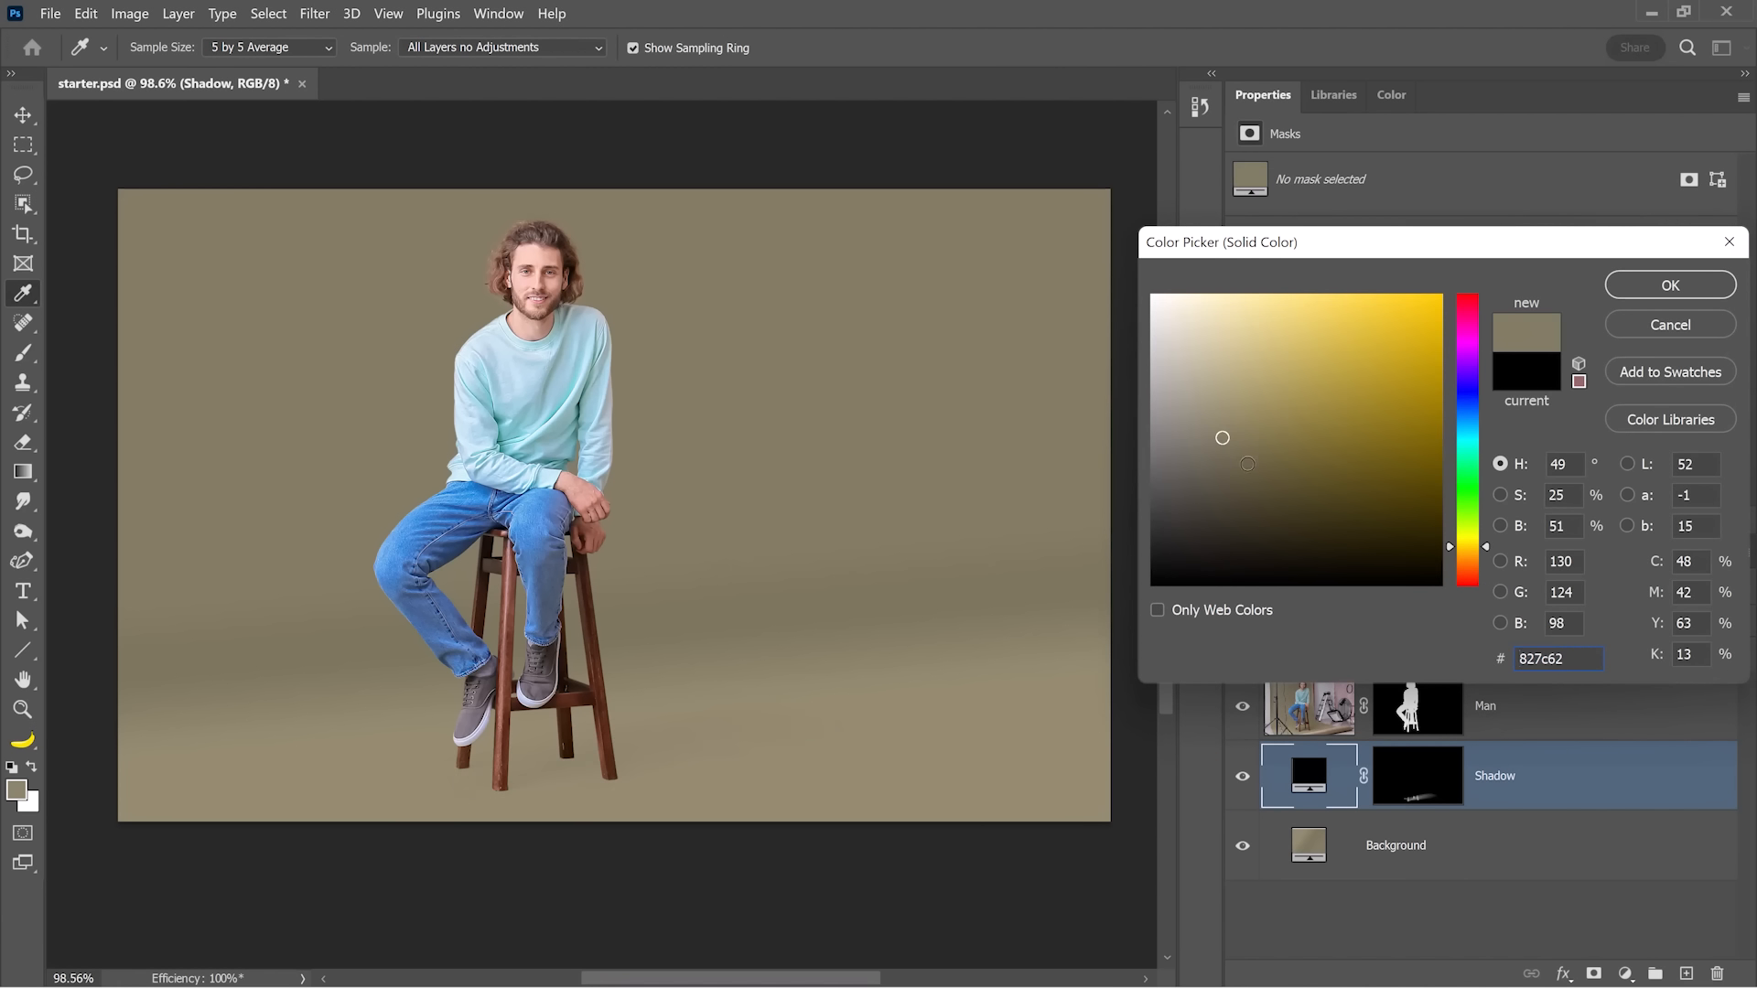
pyautogui.moveTo(1247, 464); pyautogui.dragTo(1236, 486)
pyautogui.moveTo(1254, 522); pyautogui.dragTo(1254, 523)
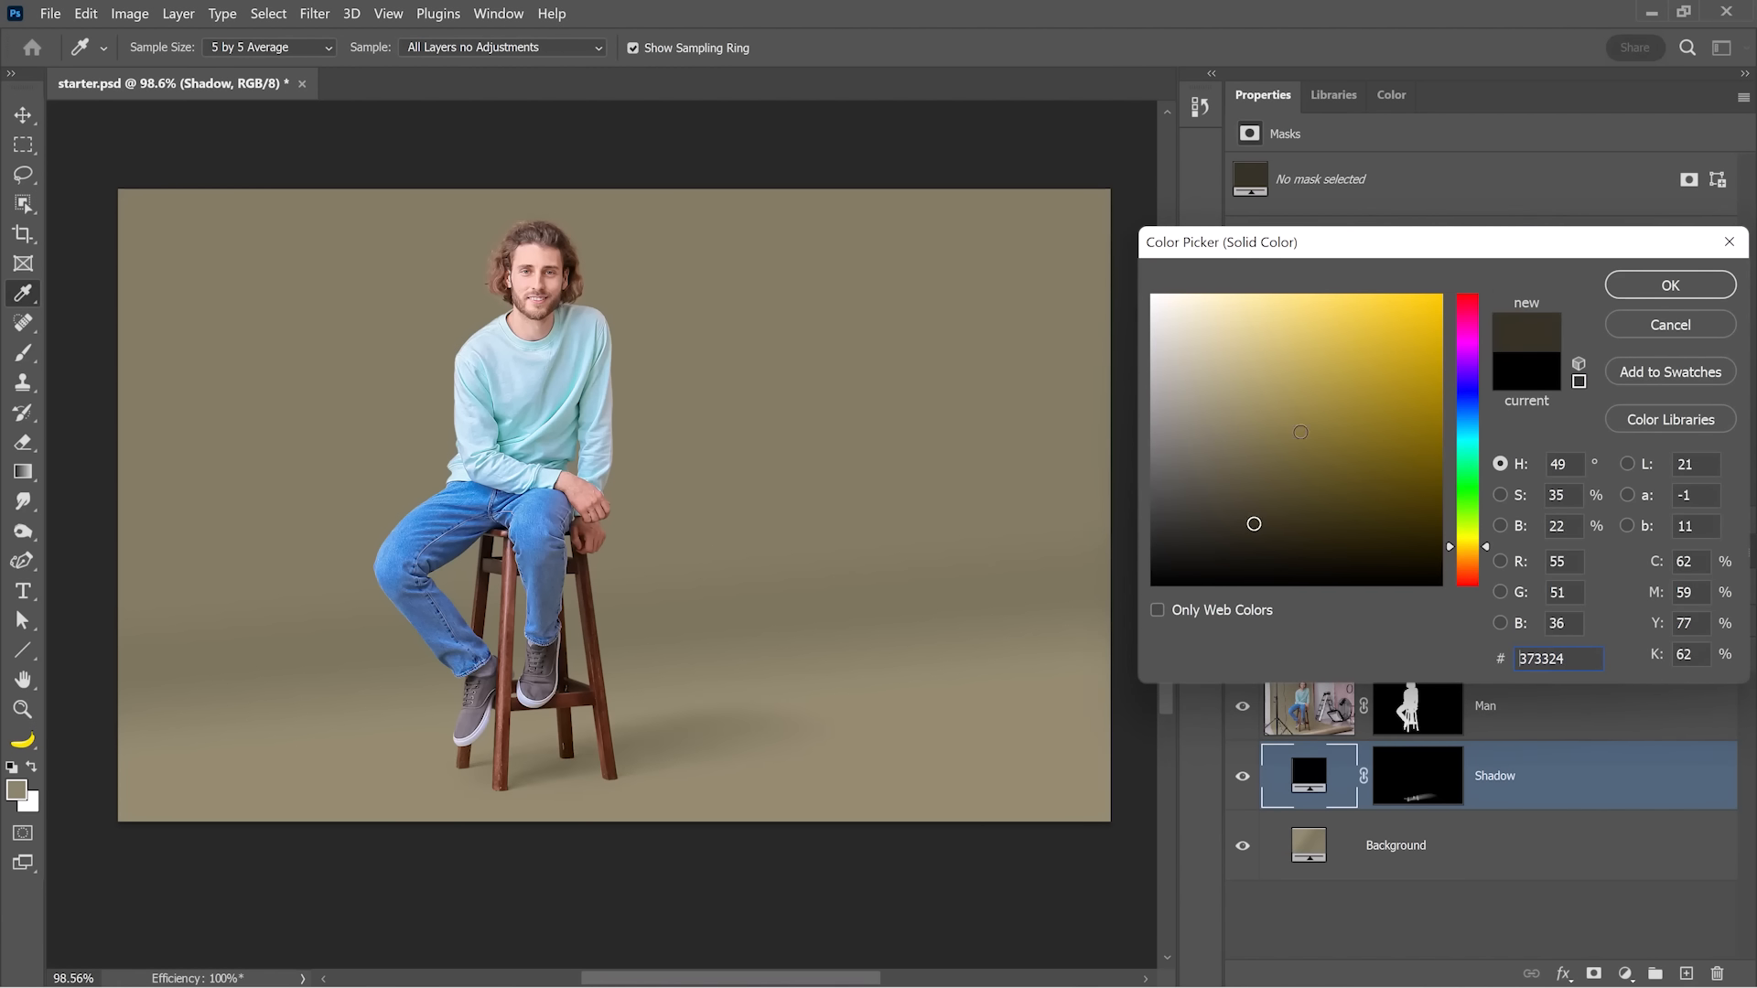
pyautogui.click(1636, 306)
pyautogui.press('b')
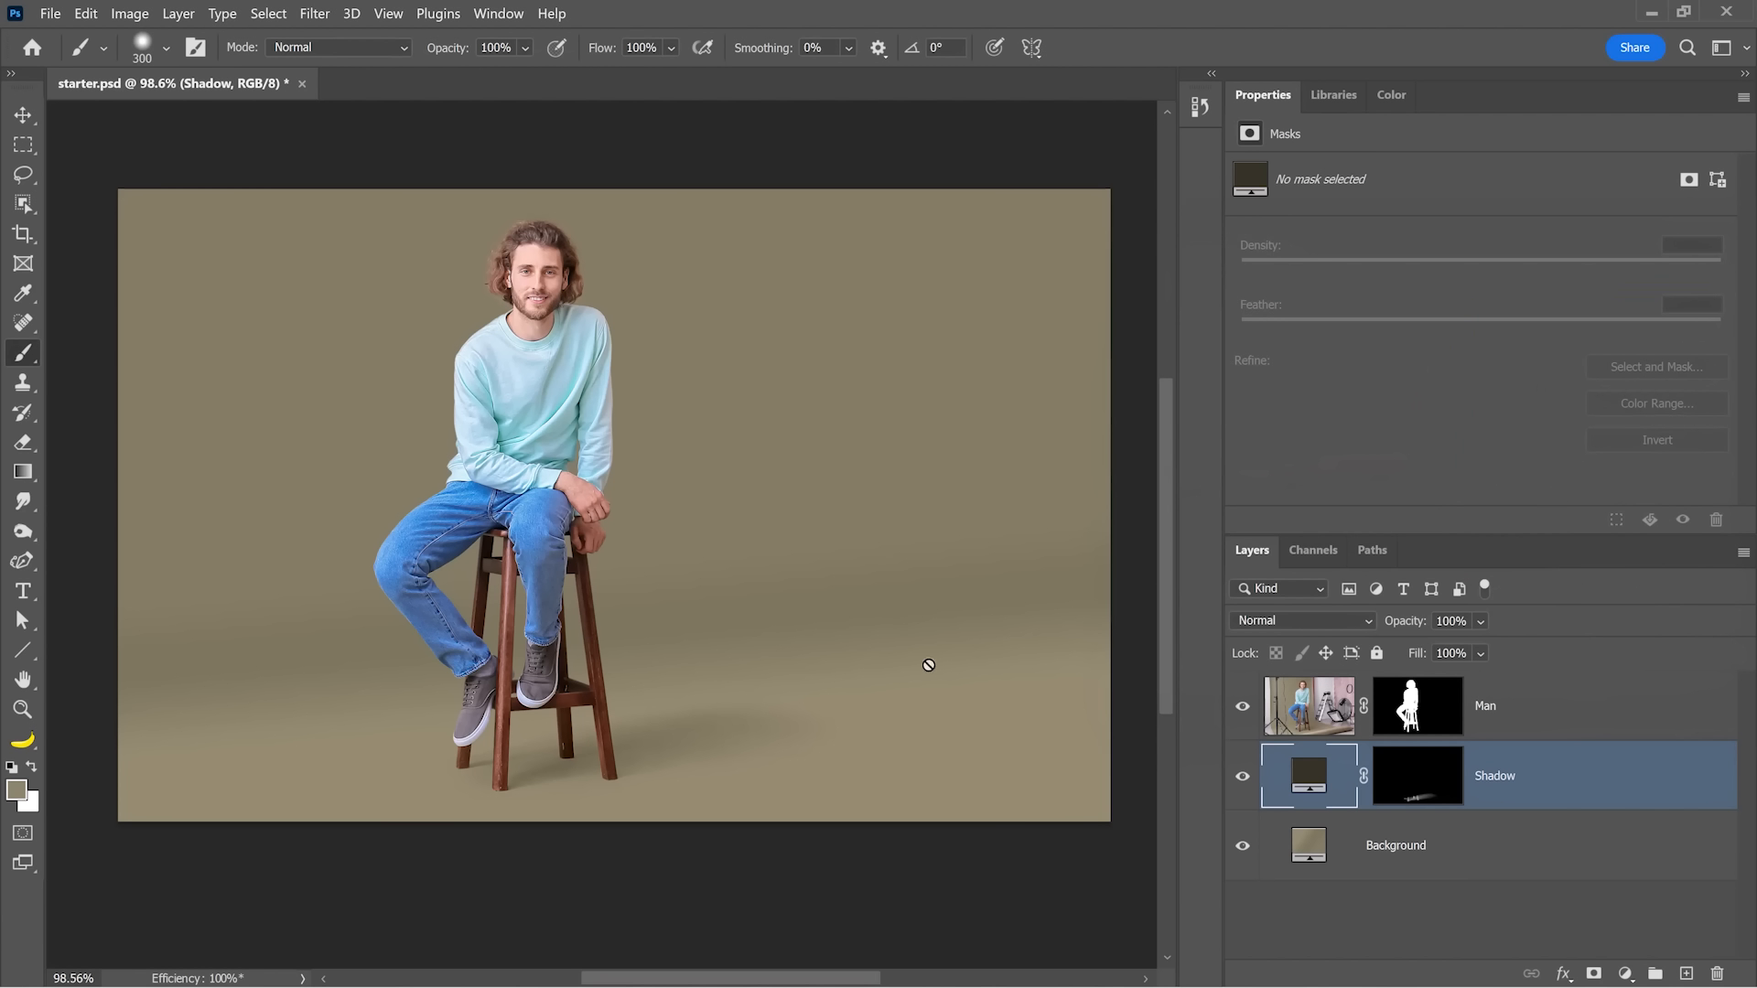
# - Set the Shadow layer's blend mode to Multiply and keep its opacity at 100%
pyautogui.click(1246, 628)
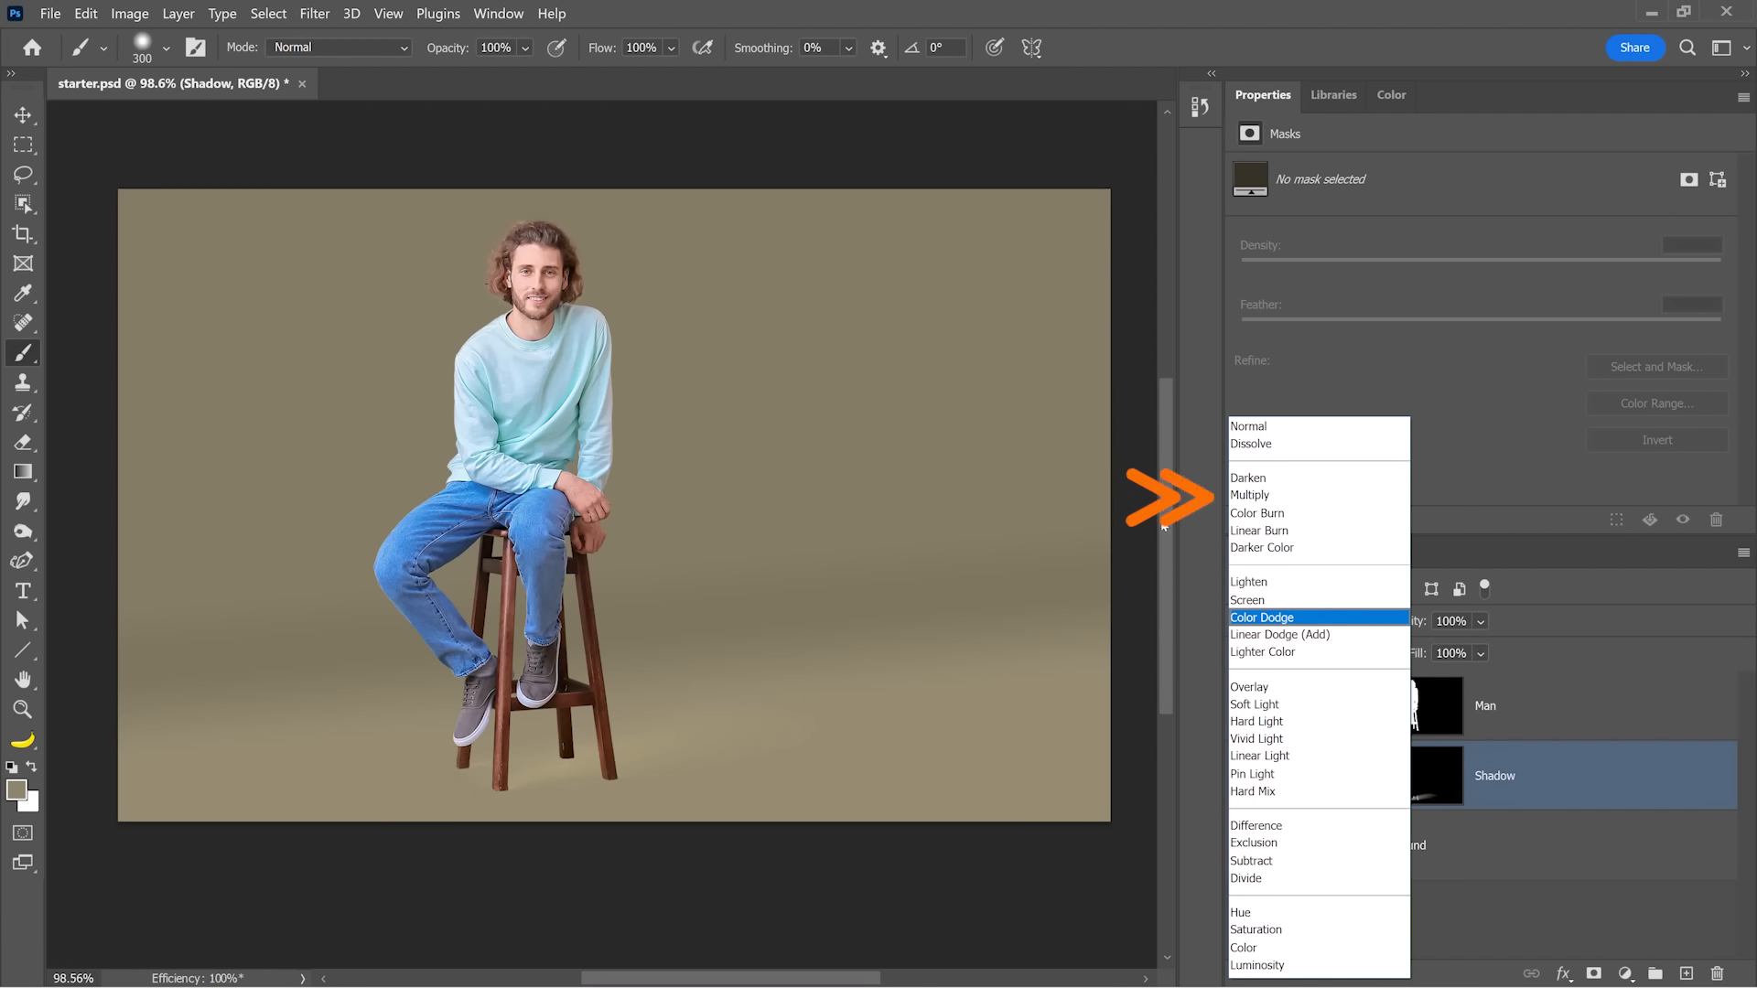
pyautogui.click(1240, 495)
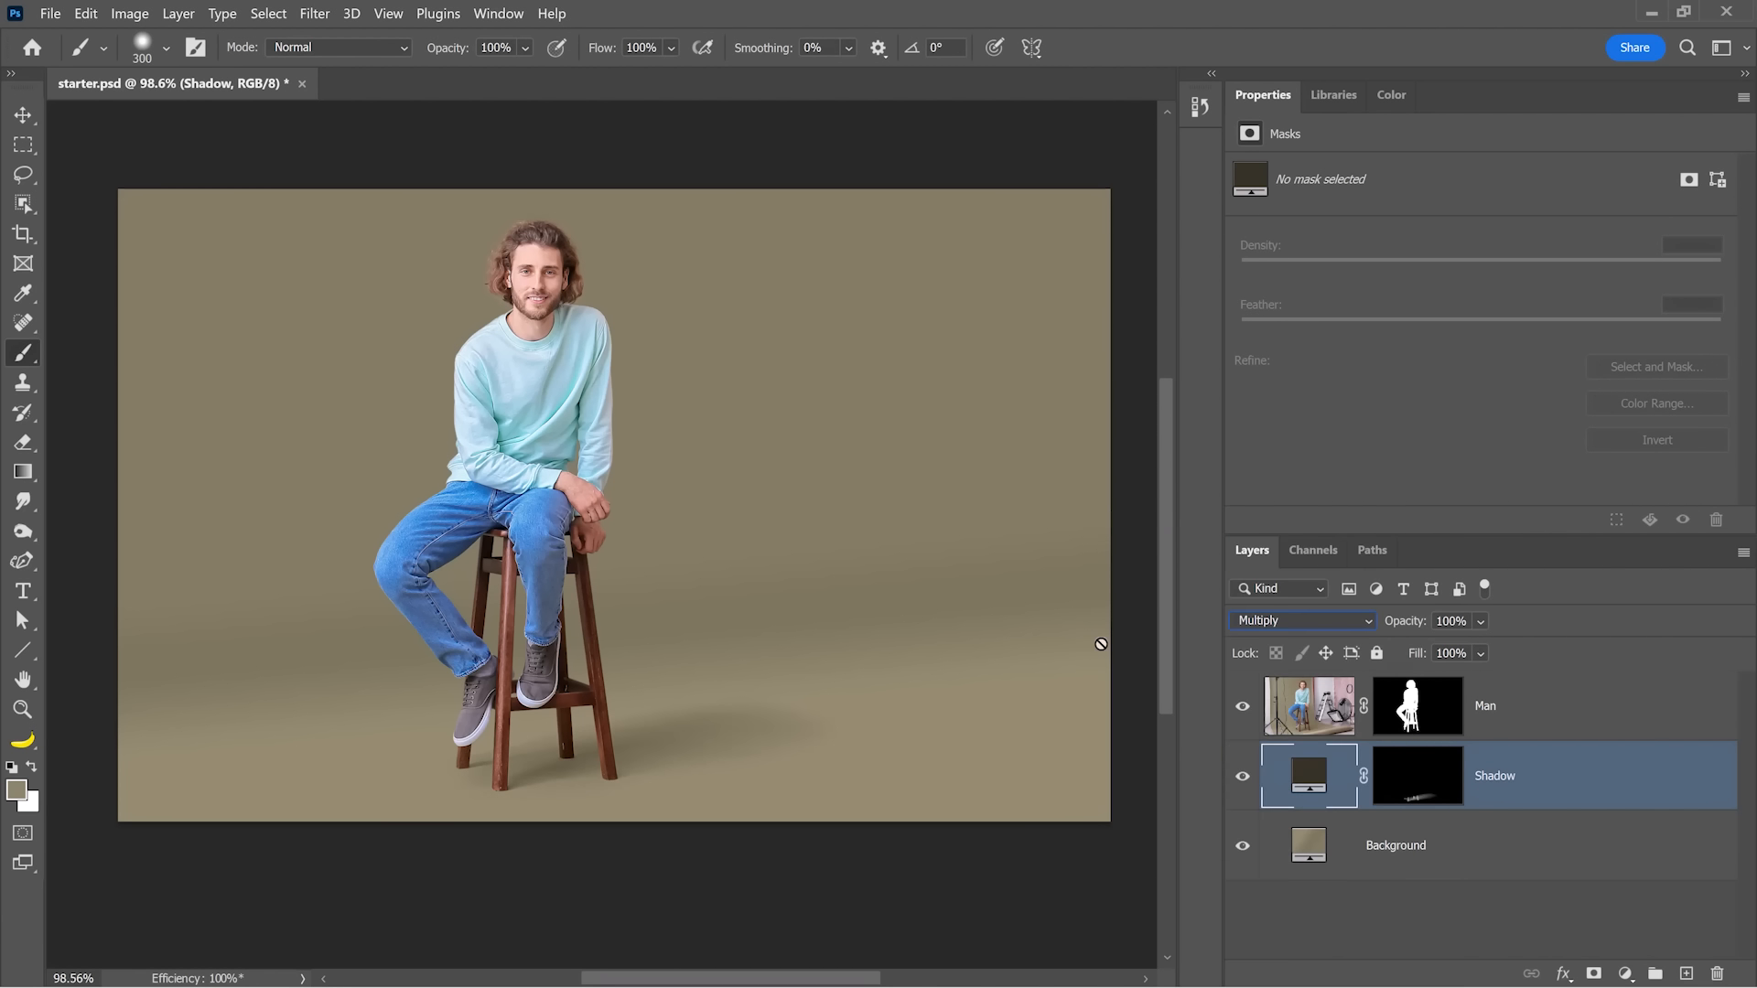
pyautogui.click(1479, 622)
pyautogui.moveTo(1556, 645)
pyautogui.mouseDown()
pyautogui.moveTo(1488, 651)
pyautogui.moveTo(1572, 644)
pyautogui.mouseUp()
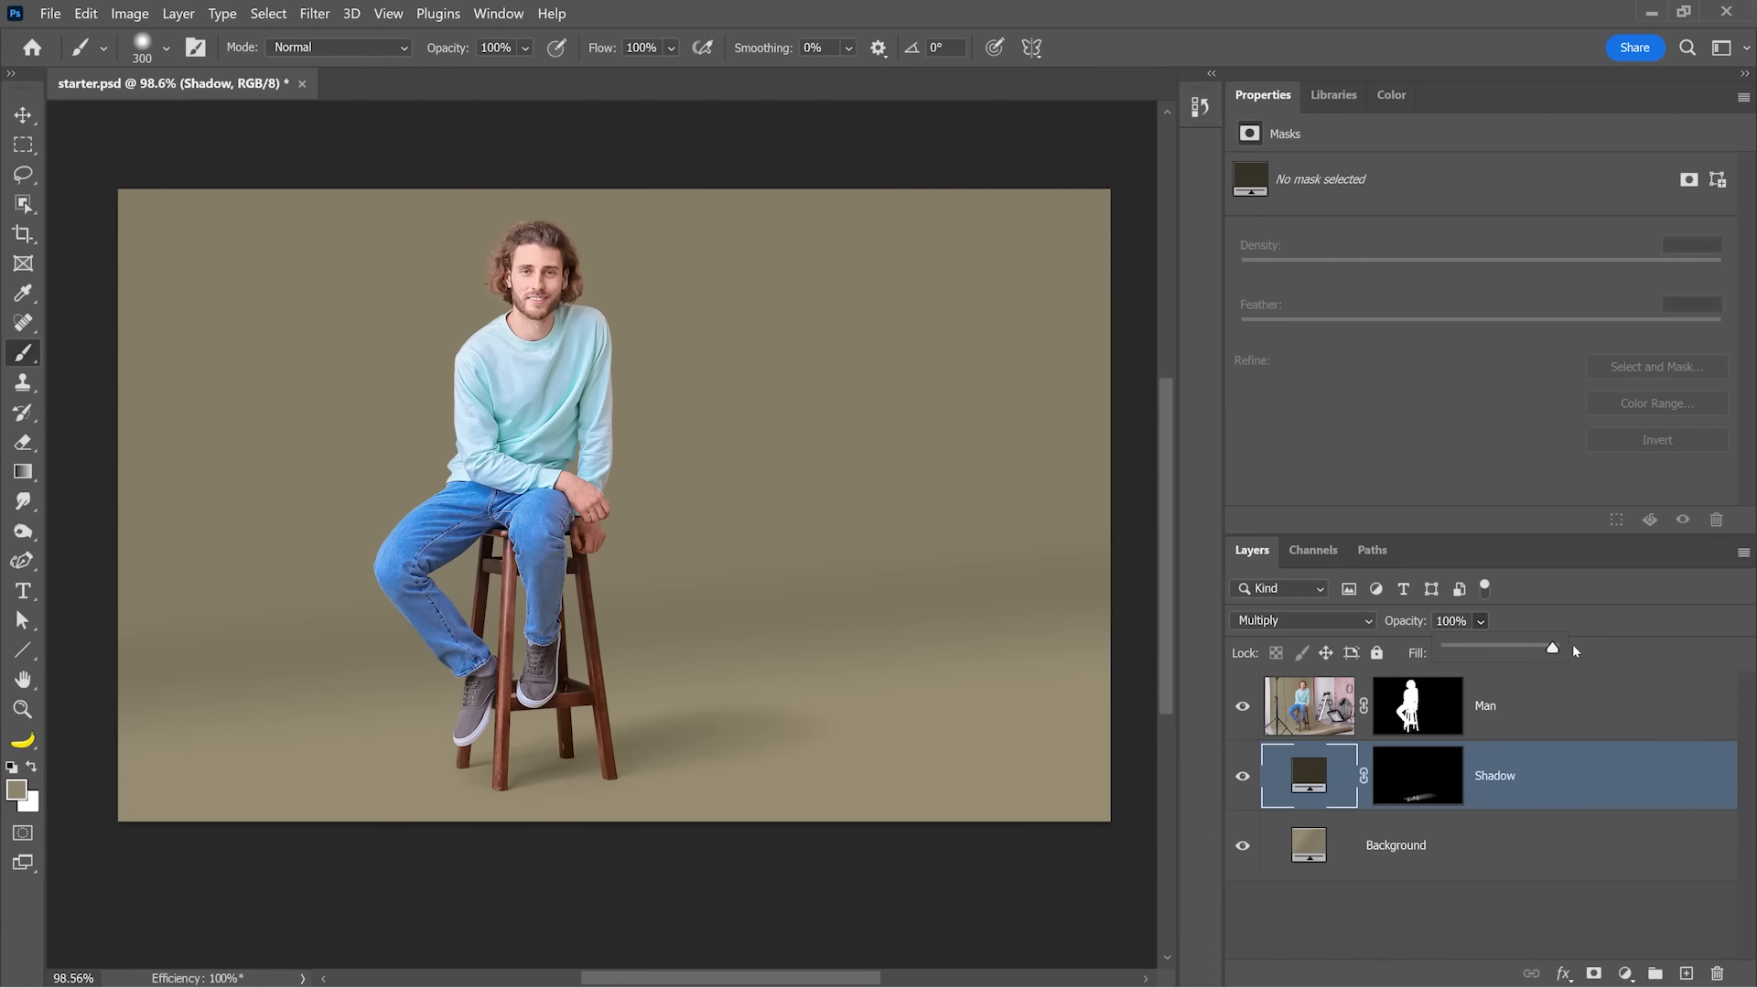
# - Soften the Shadow layer's mask with a Gaussian Blur of radius 3.0 pixels
pyautogui.click(1435, 793)
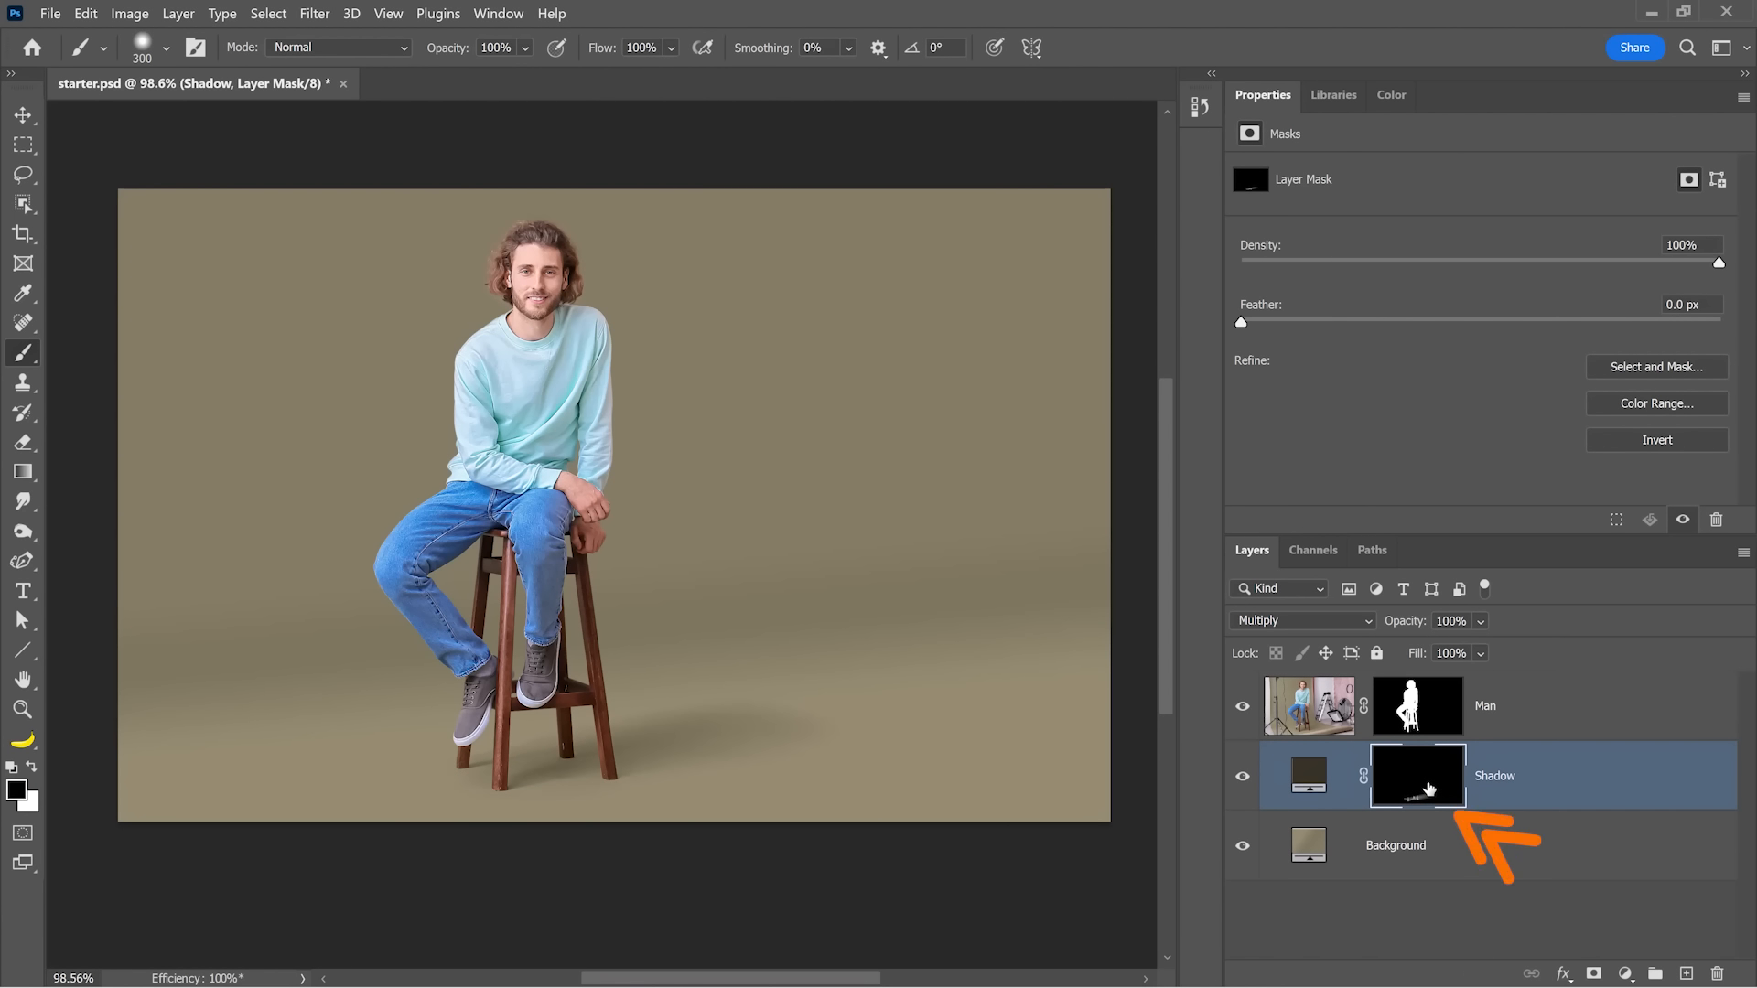
pyautogui.click(317, 13)
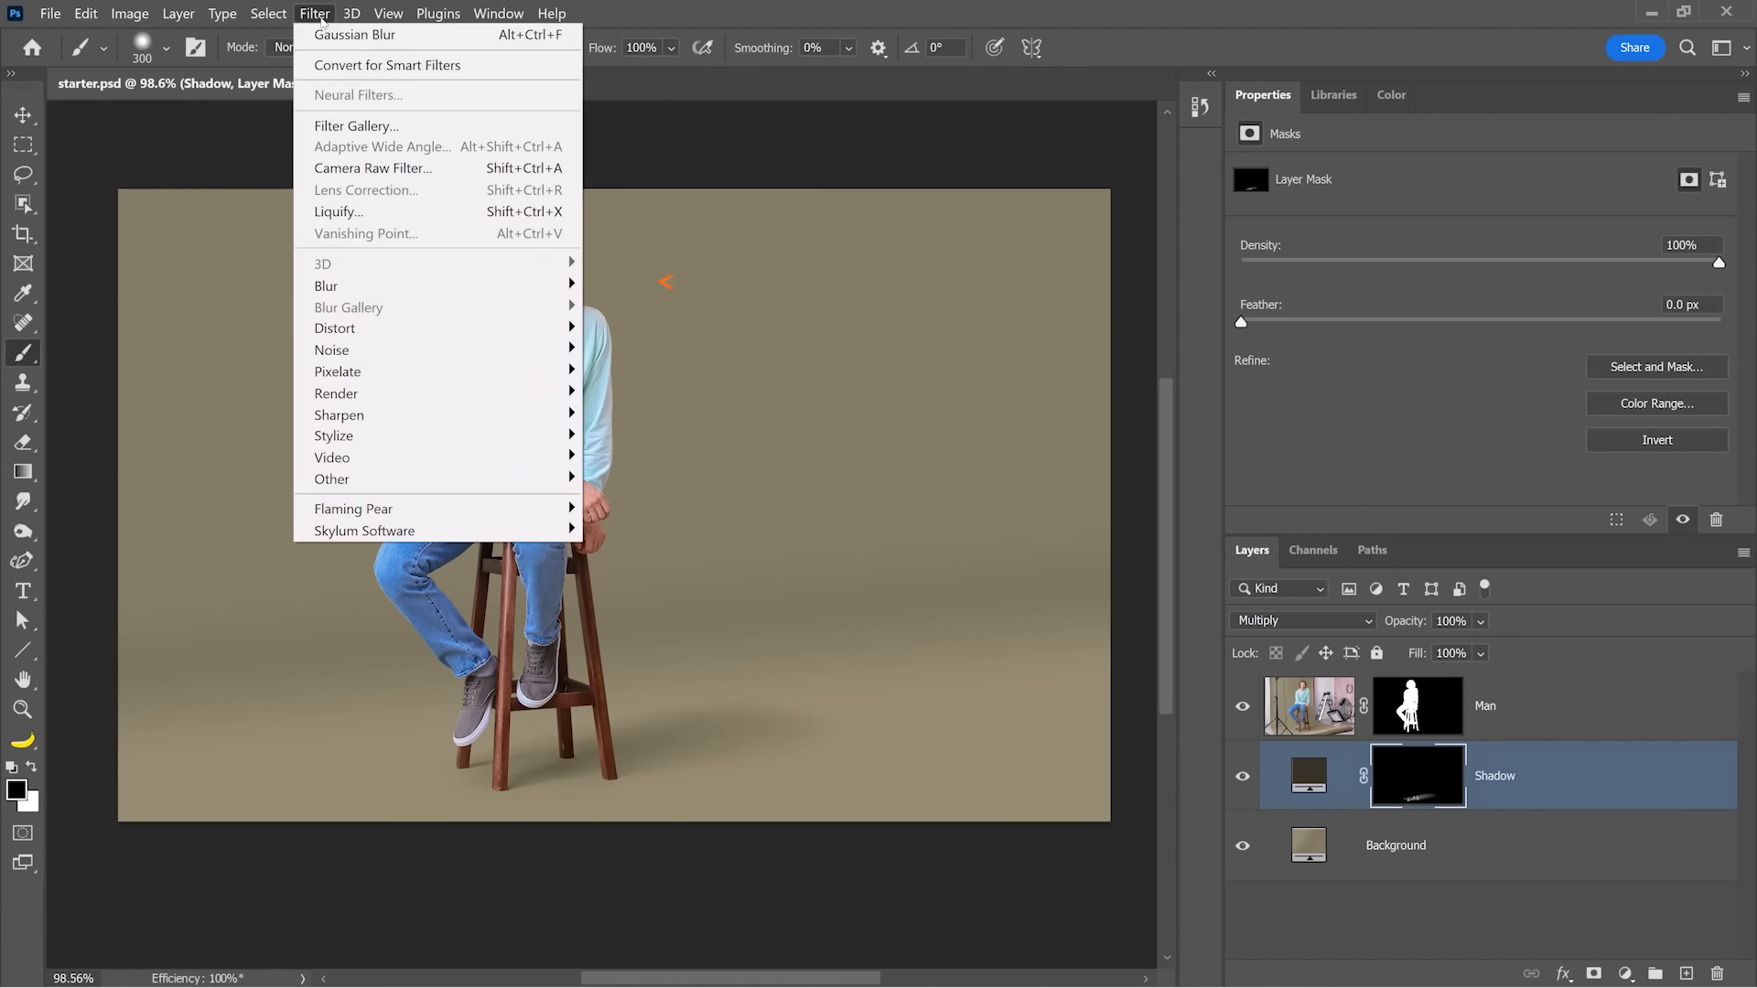
pyautogui.moveTo(543, 287)
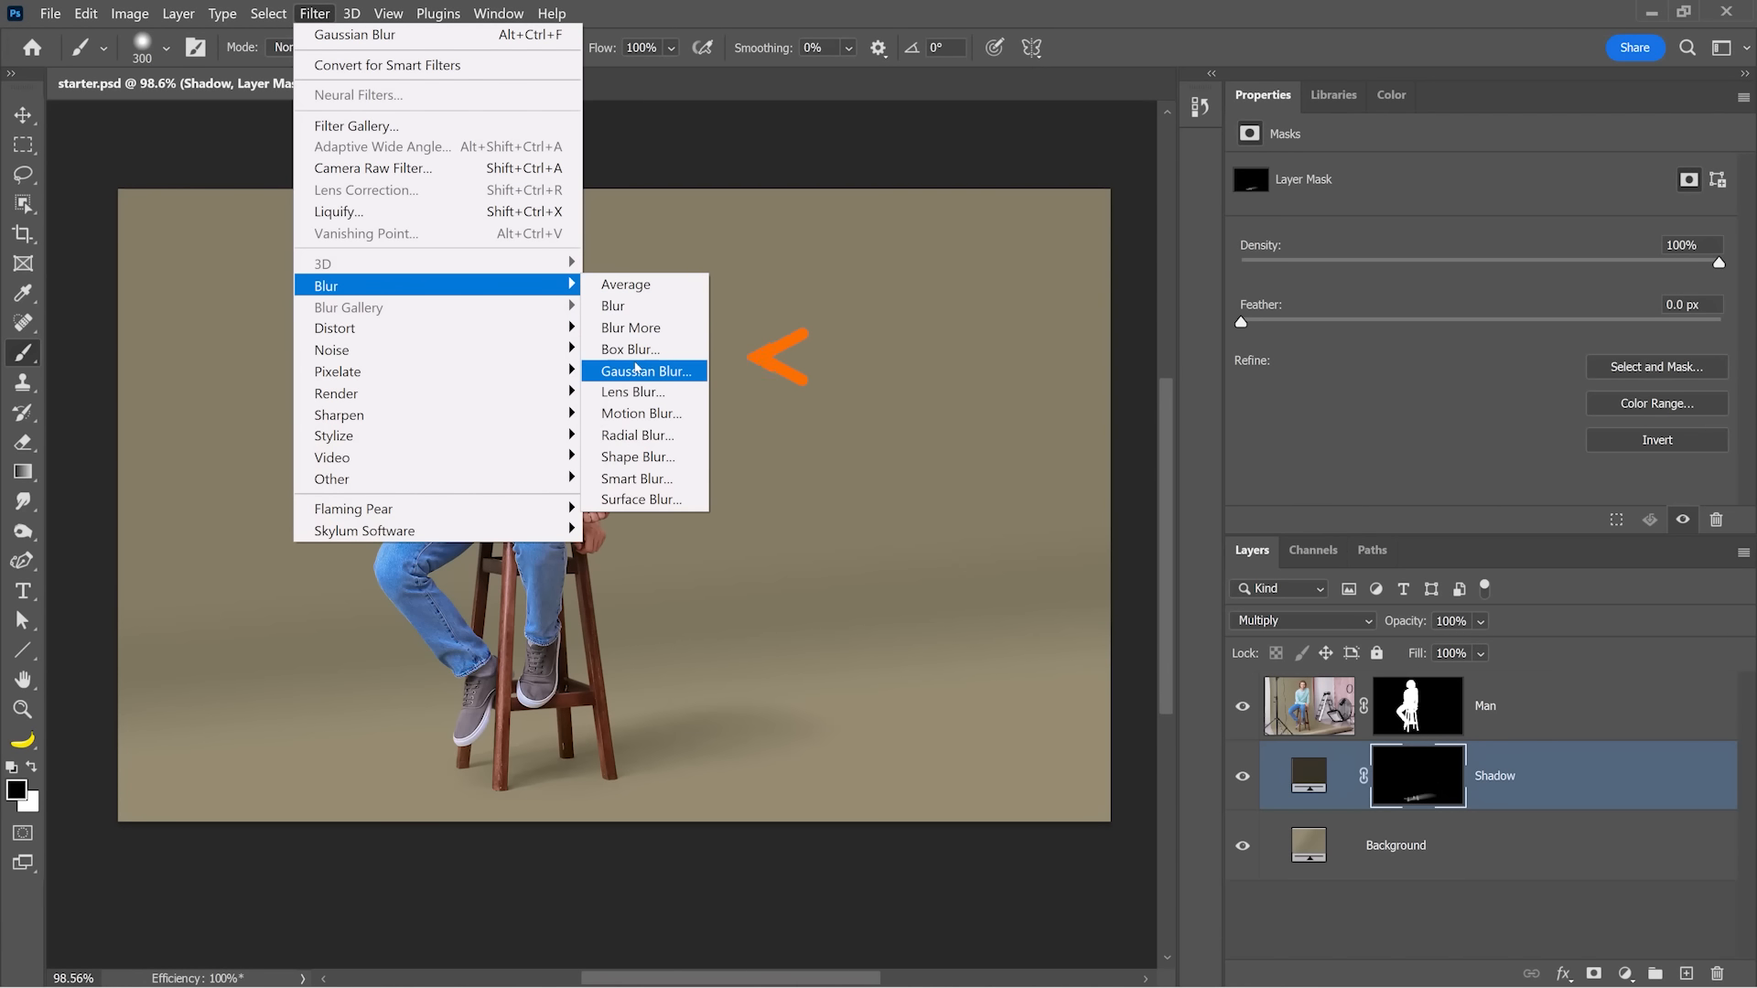
pyautogui.click(646, 370)
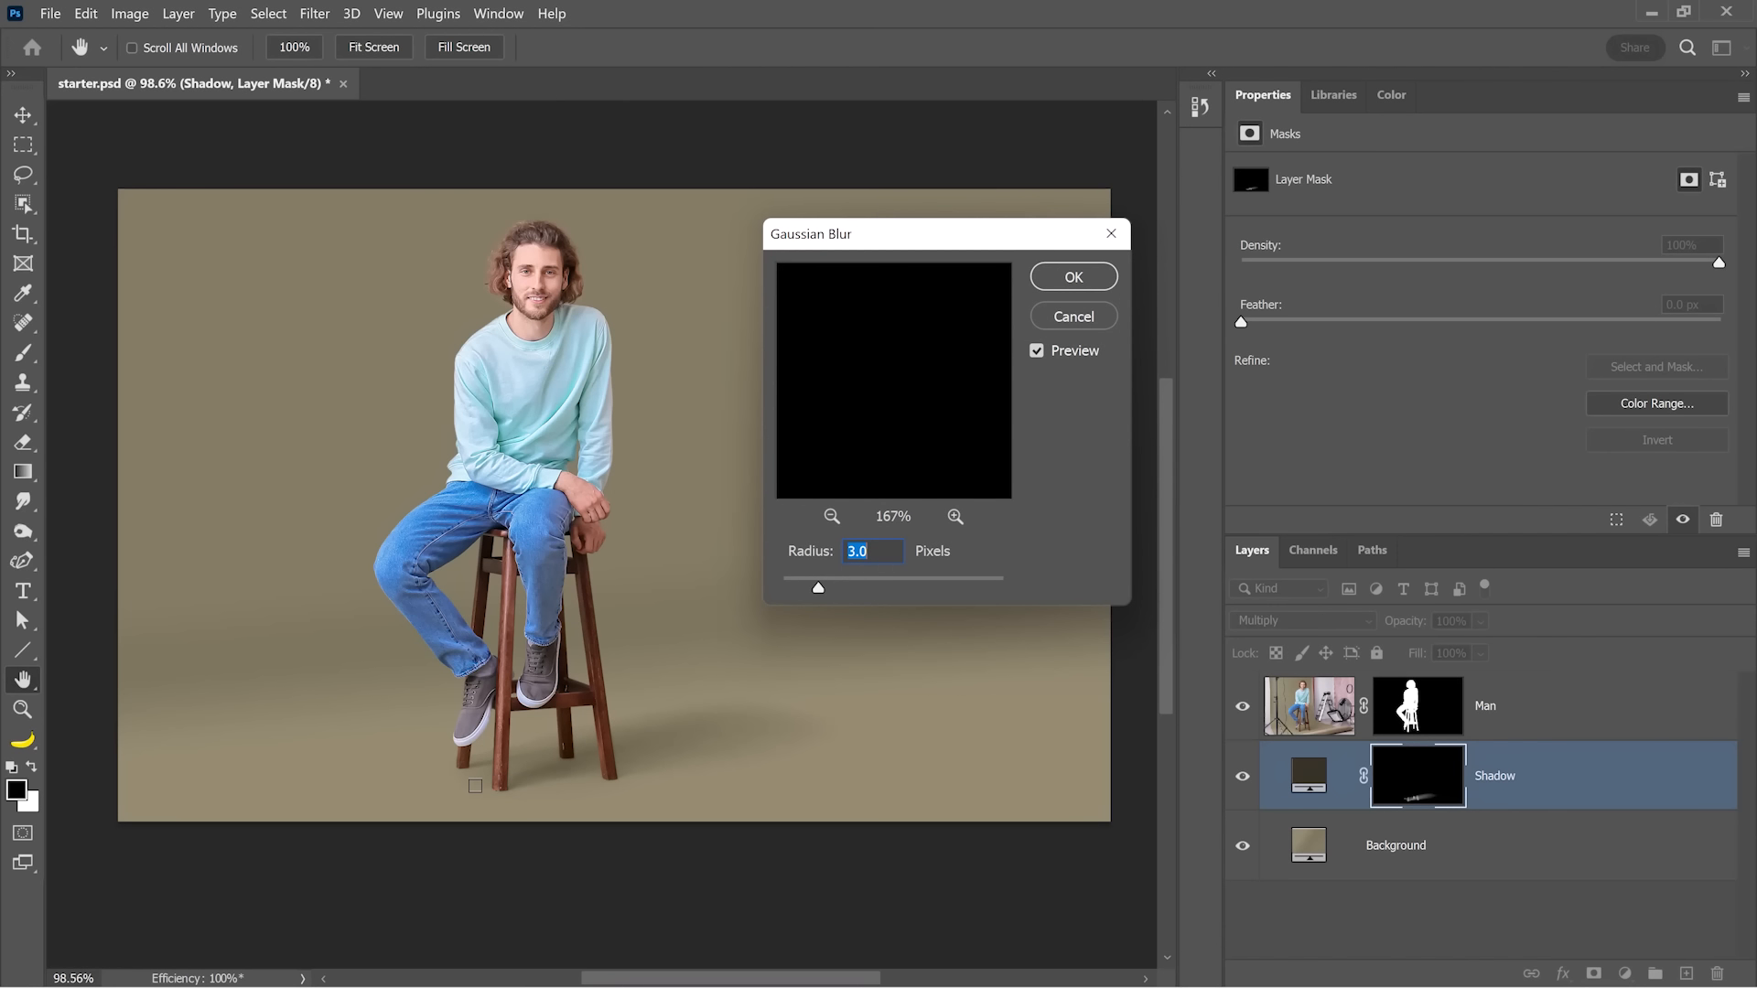
pyautogui.click(1074, 278)
pyautogui.press('b')
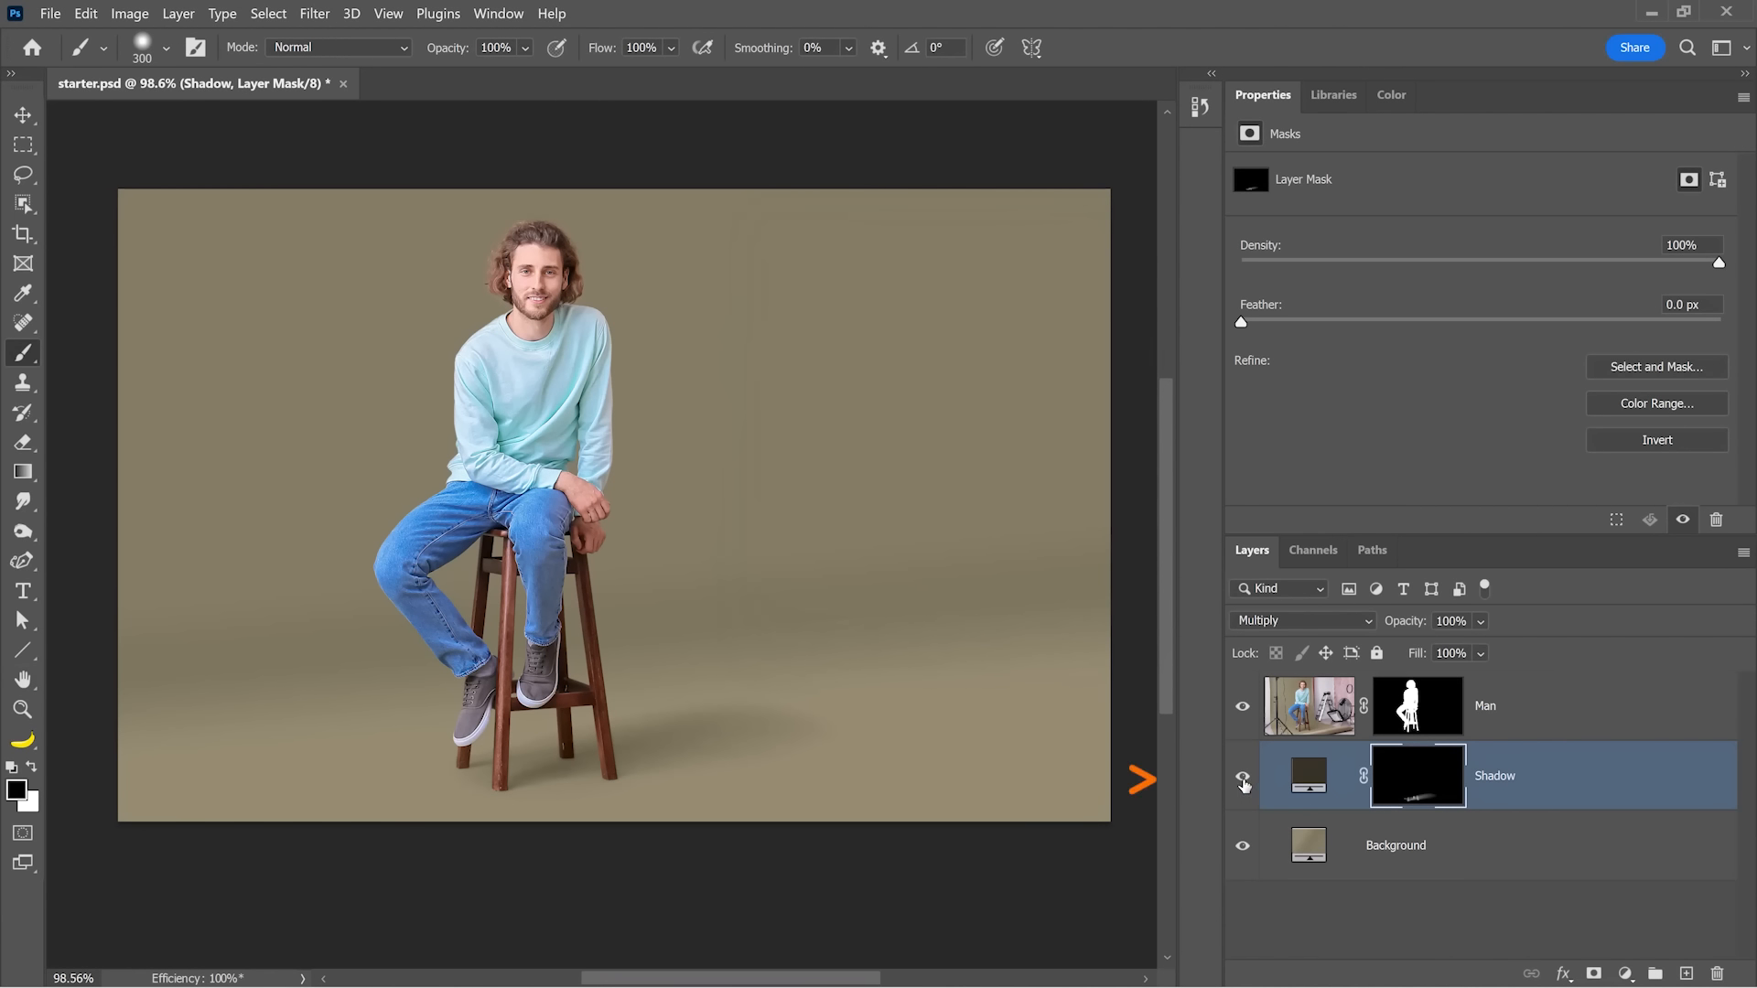
# - Toggle the visibility of the Shadow and Man layers to review the backdrop, the man and the shadow in turn
pyautogui.click(1242, 777)
pyautogui.click(1243, 777)
pyautogui.moveTo(1243, 706); pyautogui.dragTo(1246, 779)
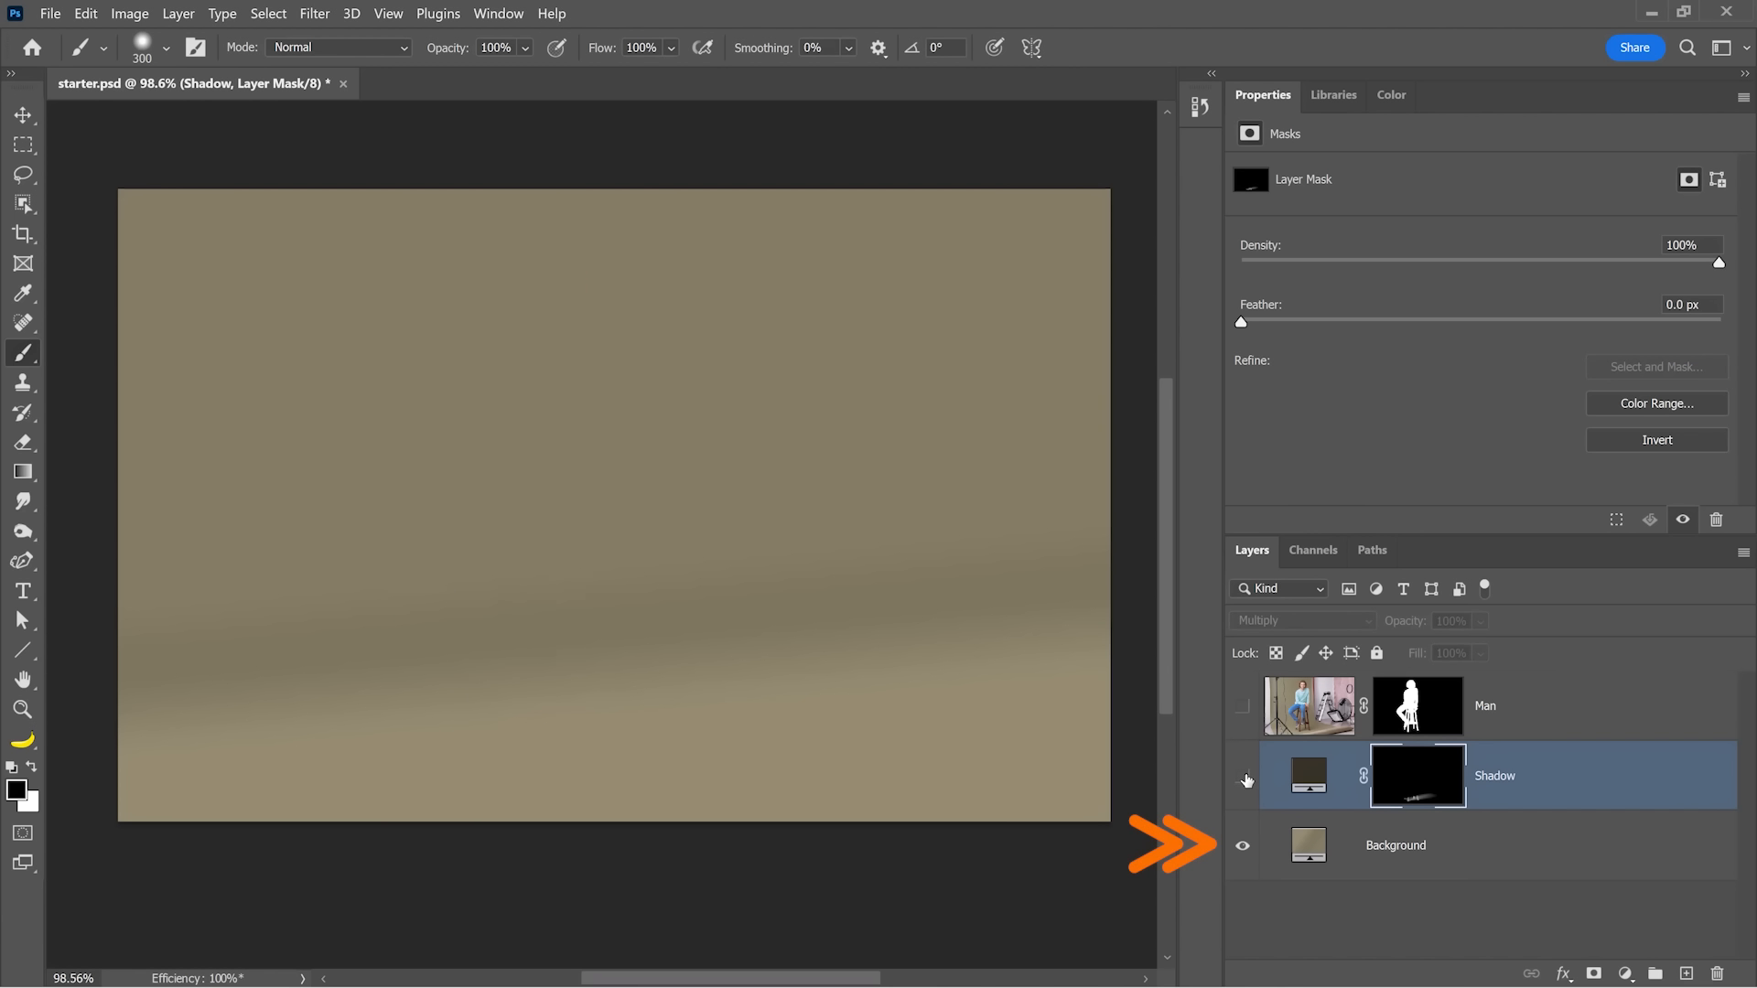
pyautogui.click(1243, 707)
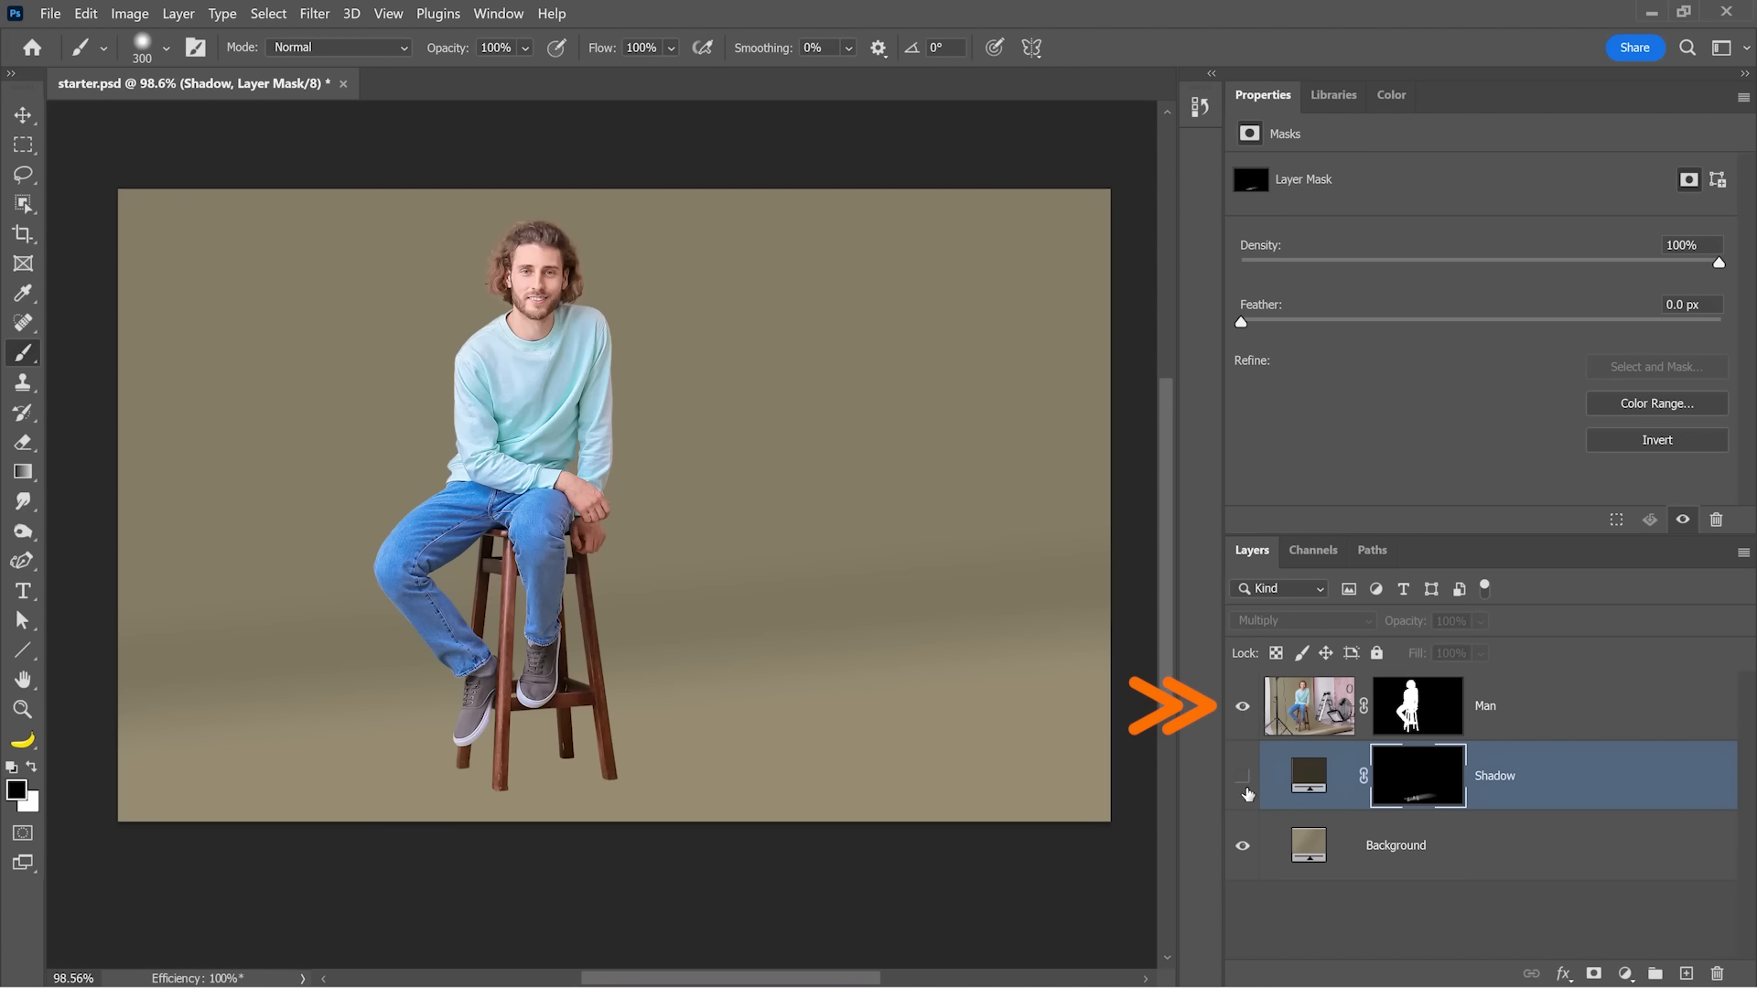
pyautogui.click(1243, 778)
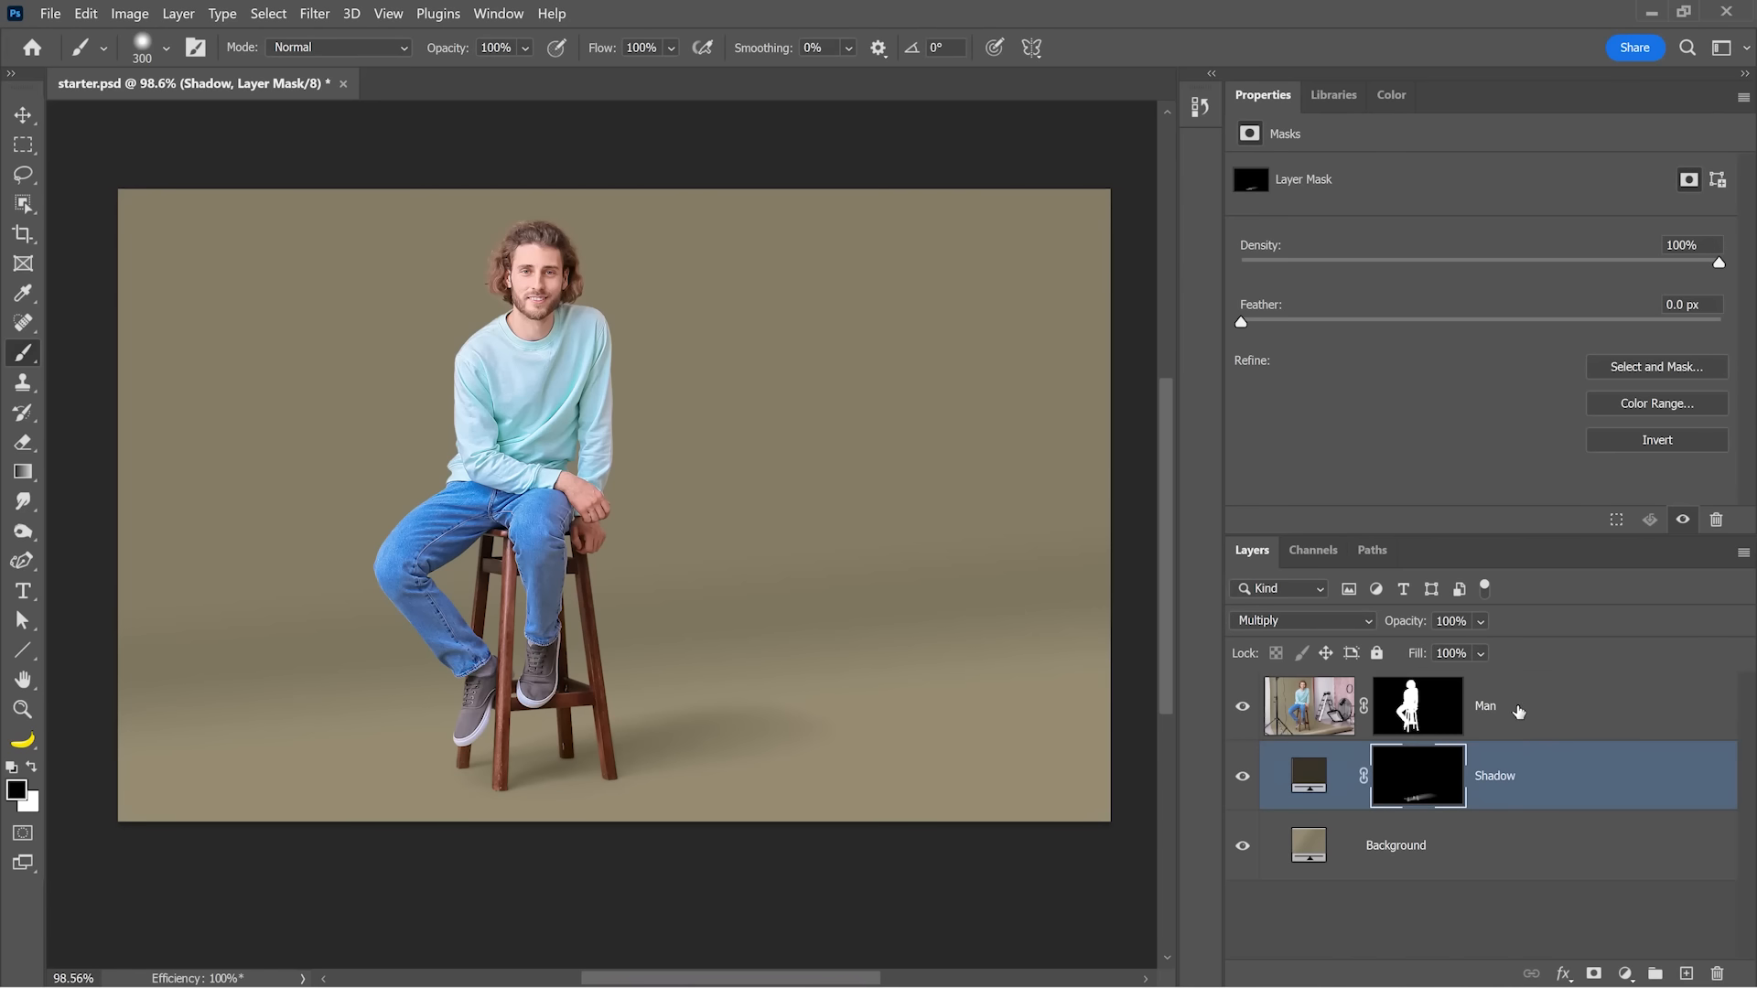
# - Select the Man and Shadow layers together, link them, and make only the Man layer active
pyautogui.keyDown('shift'); pyautogui.click(1530, 718); pyautogui.keyUp('shift')
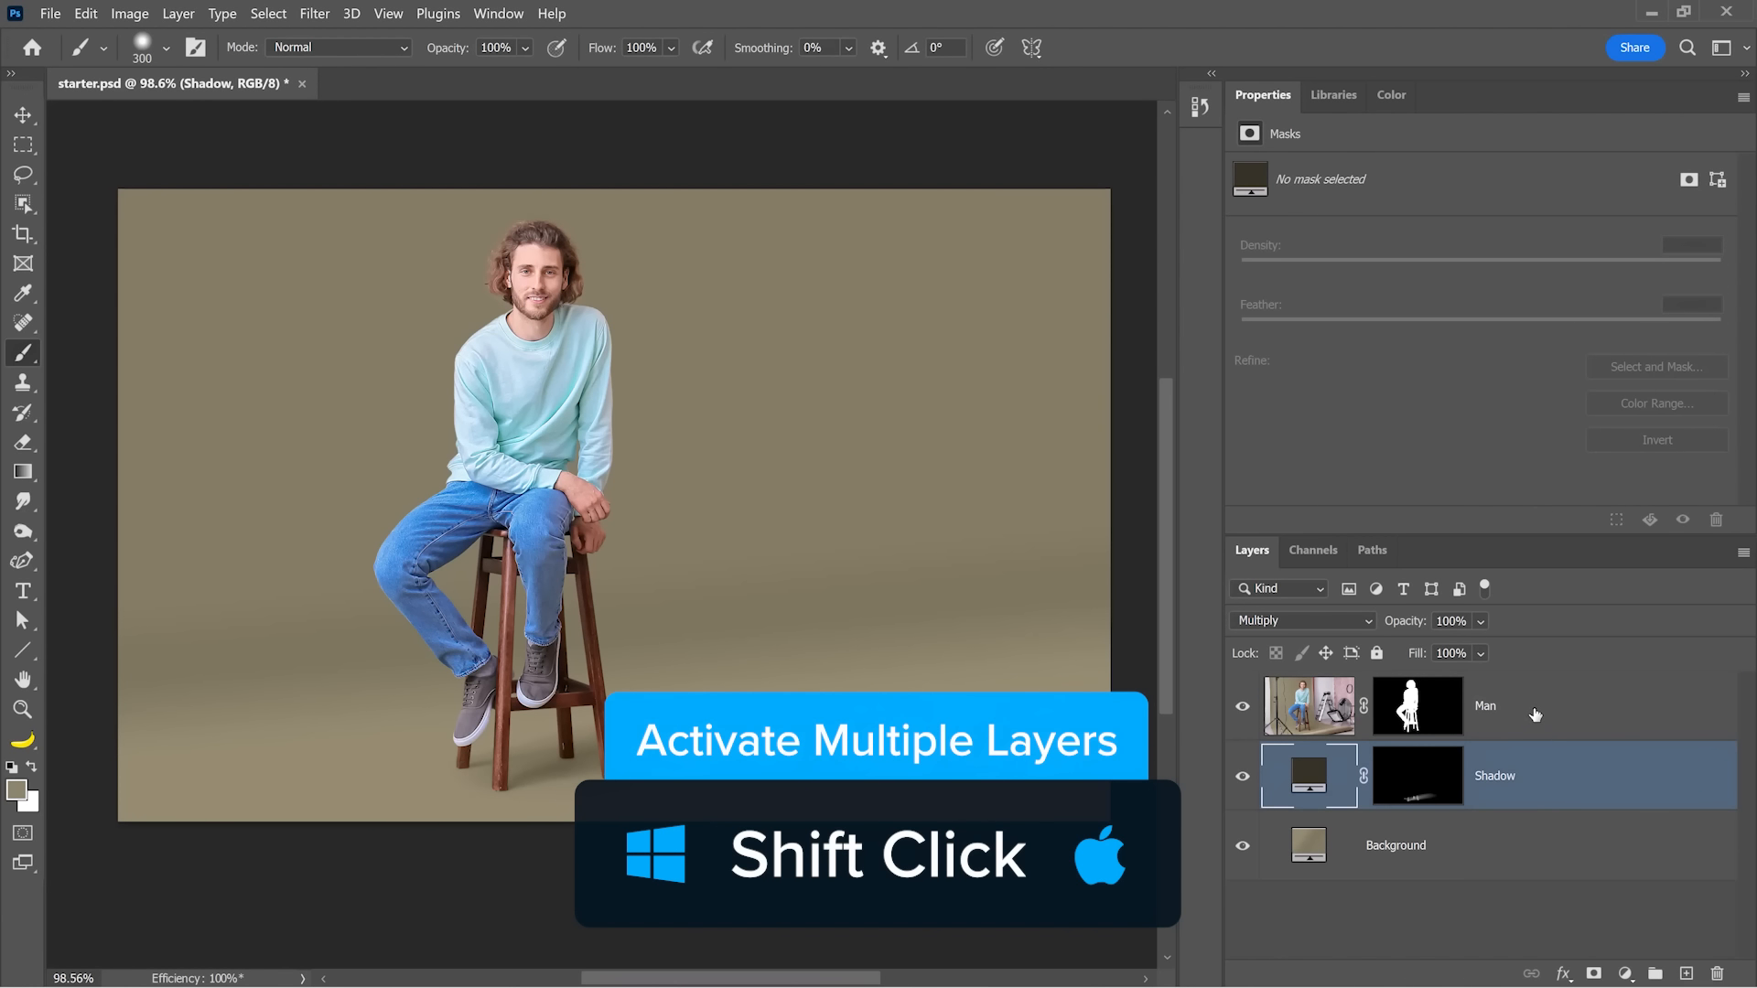
pyautogui.keyDown('shift'); pyautogui.click(1535, 714); pyautogui.keyUp('shift')
pyautogui.click(1554, 775)
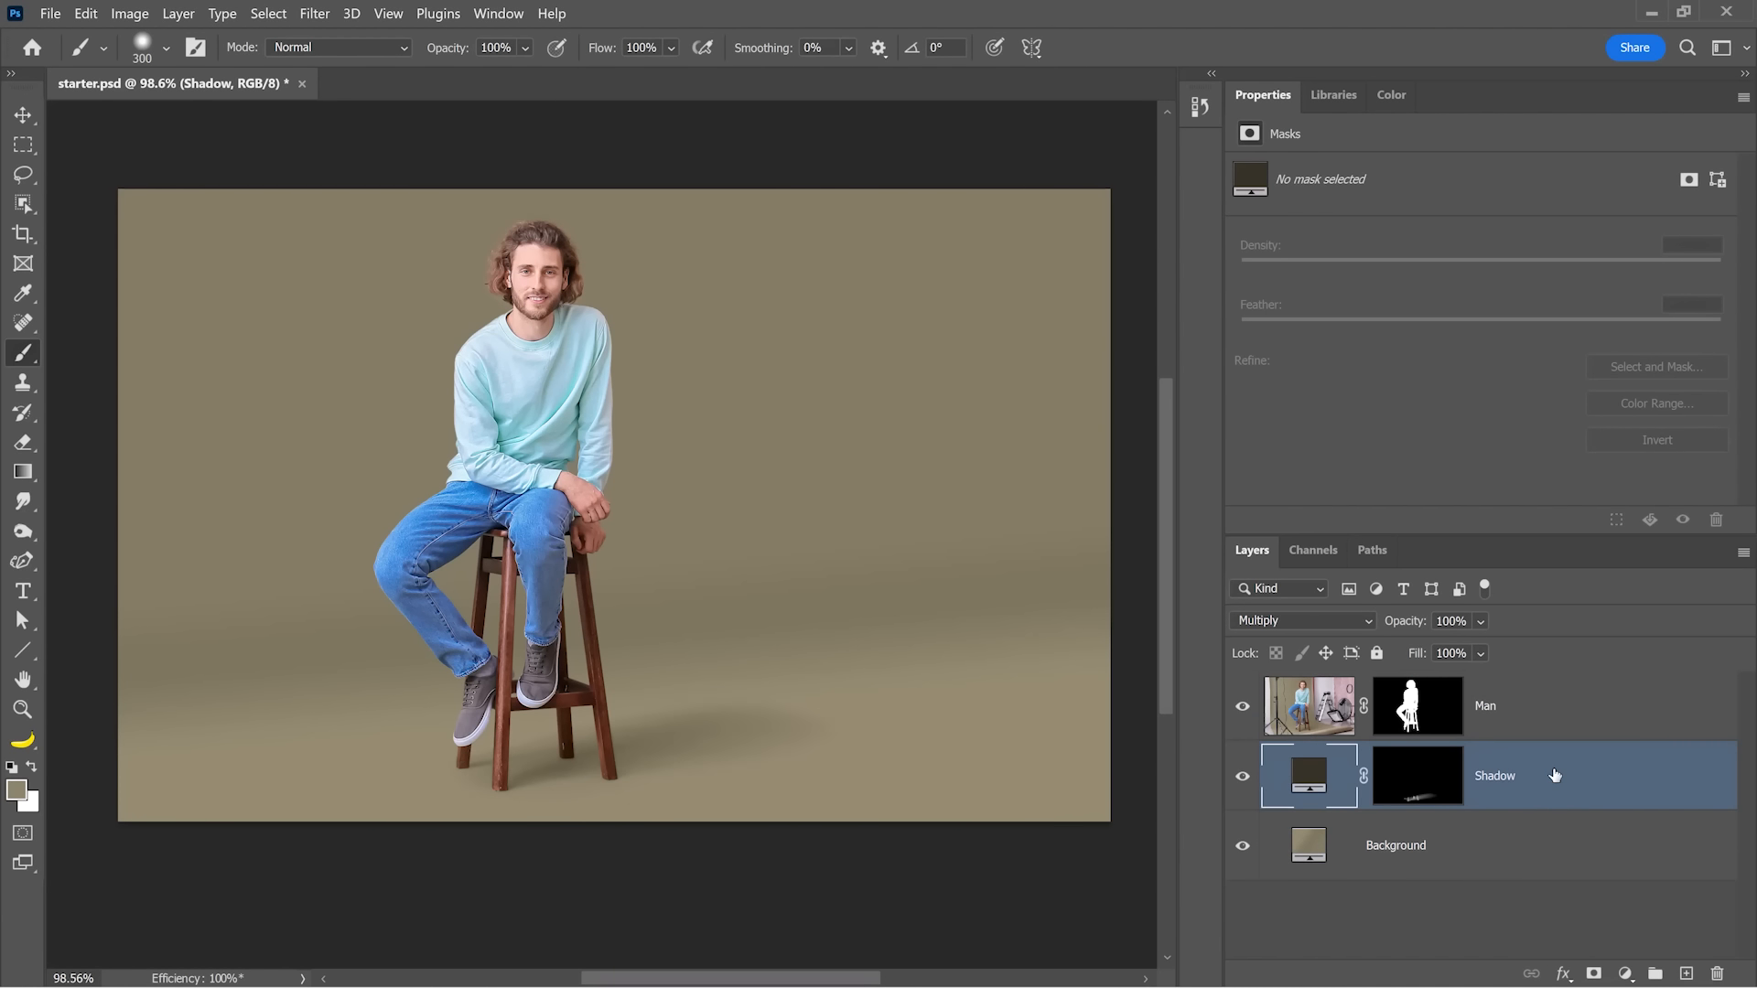
pyautogui.hotkey('alt', 'shift', '[')
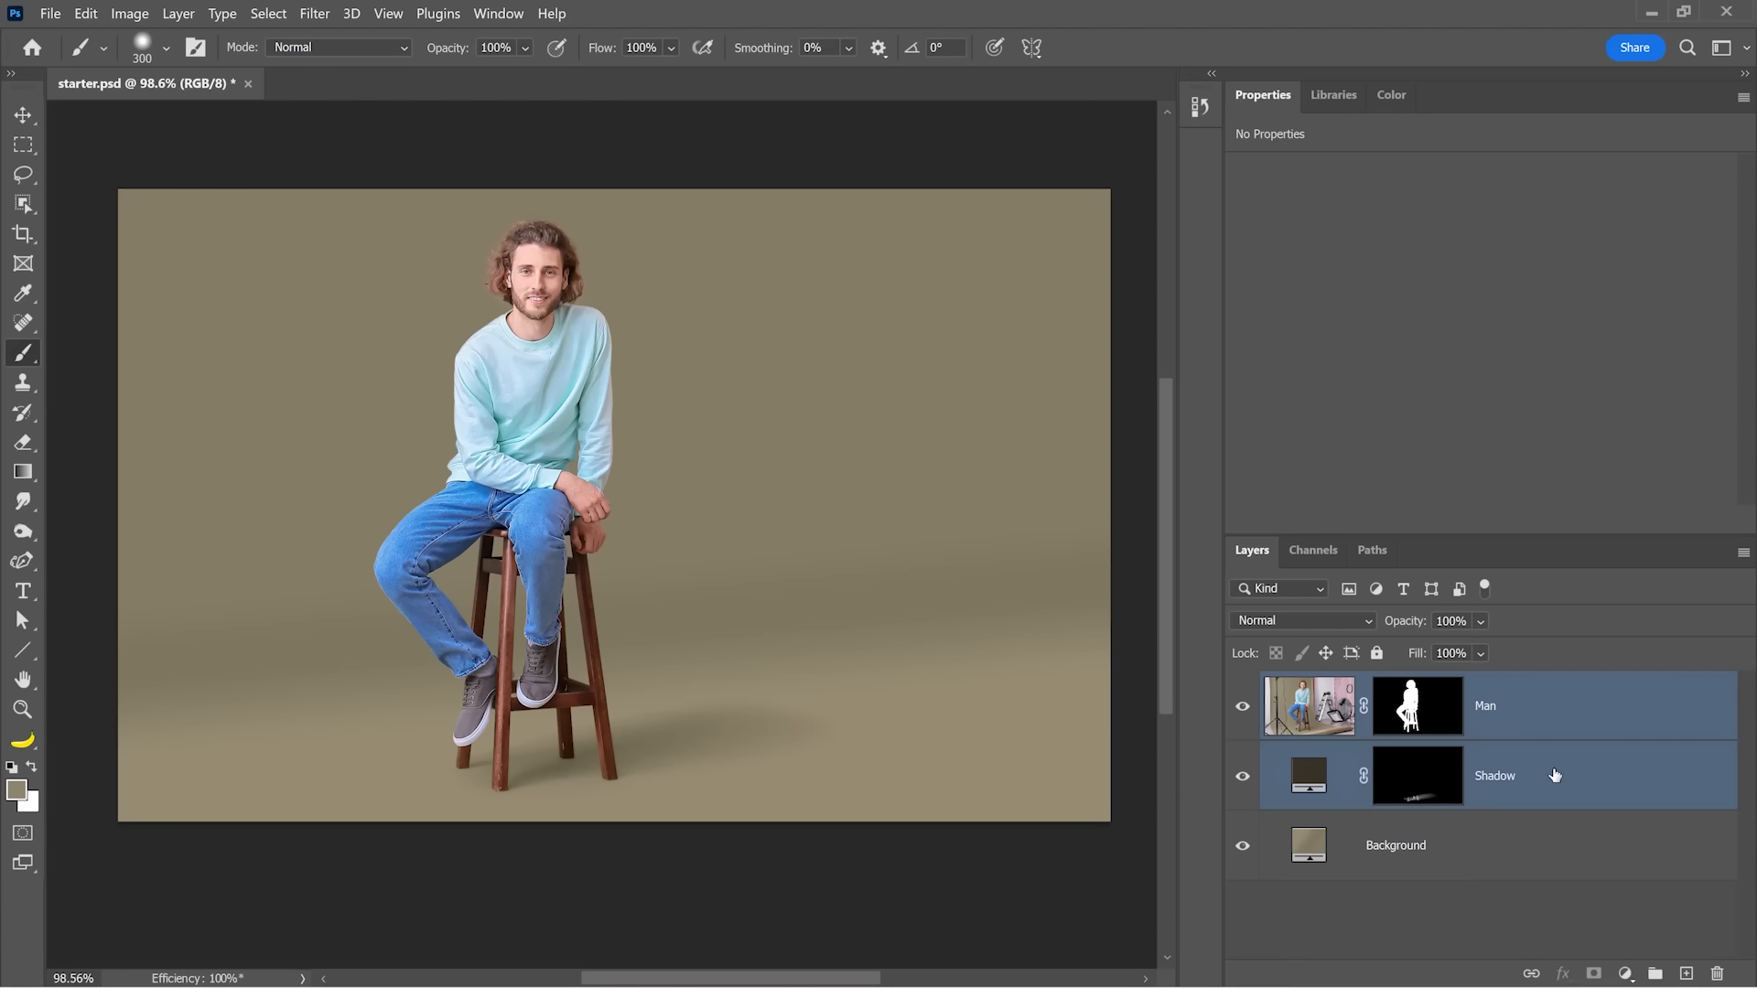
pyautogui.click(1531, 972)
pyautogui.click(1559, 736)
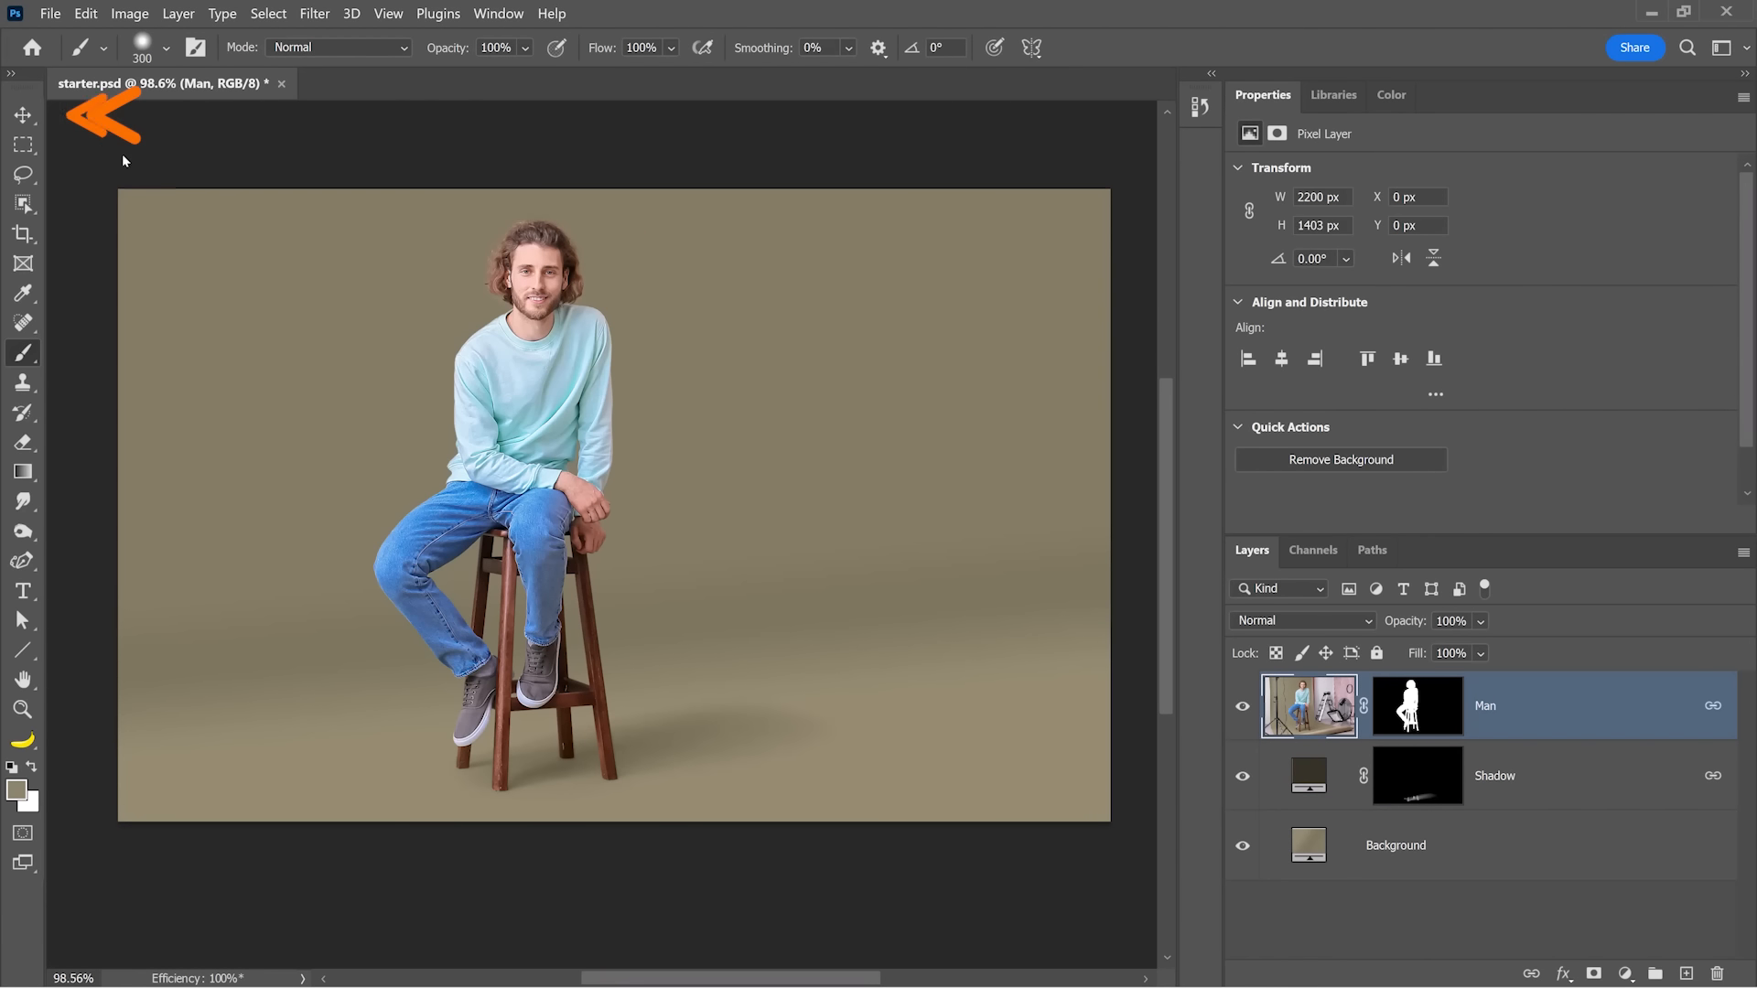
# - Move the linked man and shadow to the canvas's left side, then reposition them at its horizontal centre using the Shadow layer
pyautogui.press('v')
pyautogui.moveTo(583, 412); pyautogui.dragTo(403, 415)
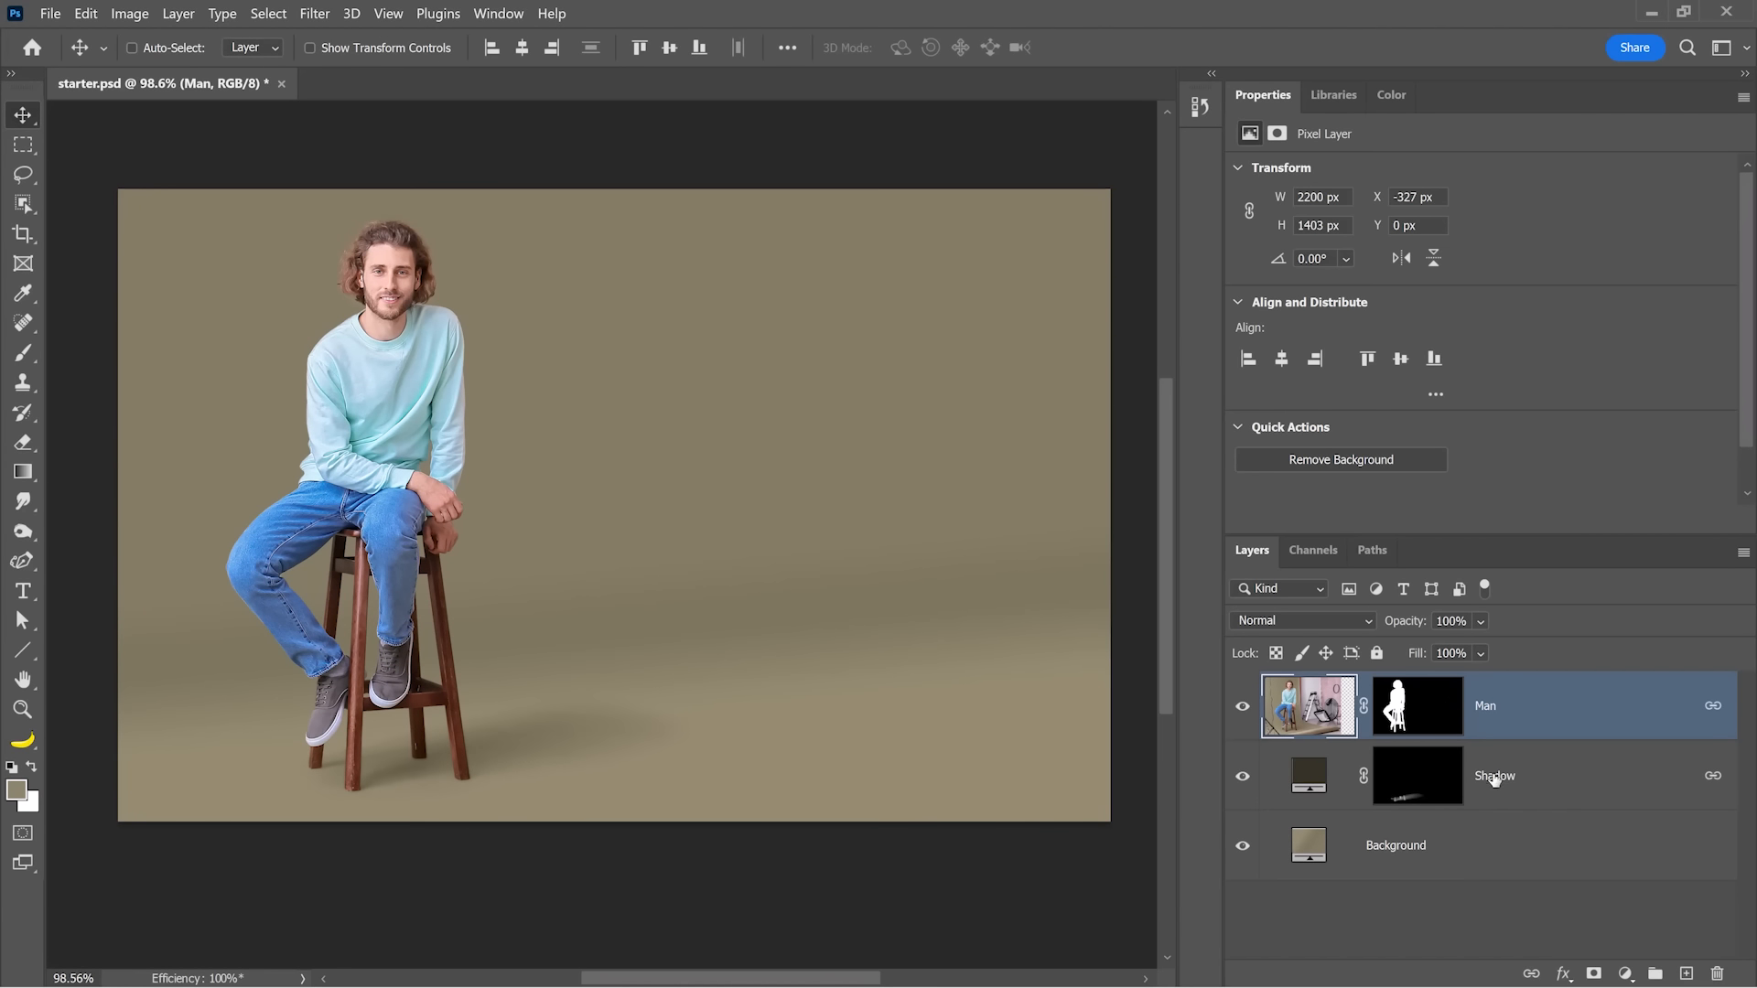
pyautogui.click(1600, 785)
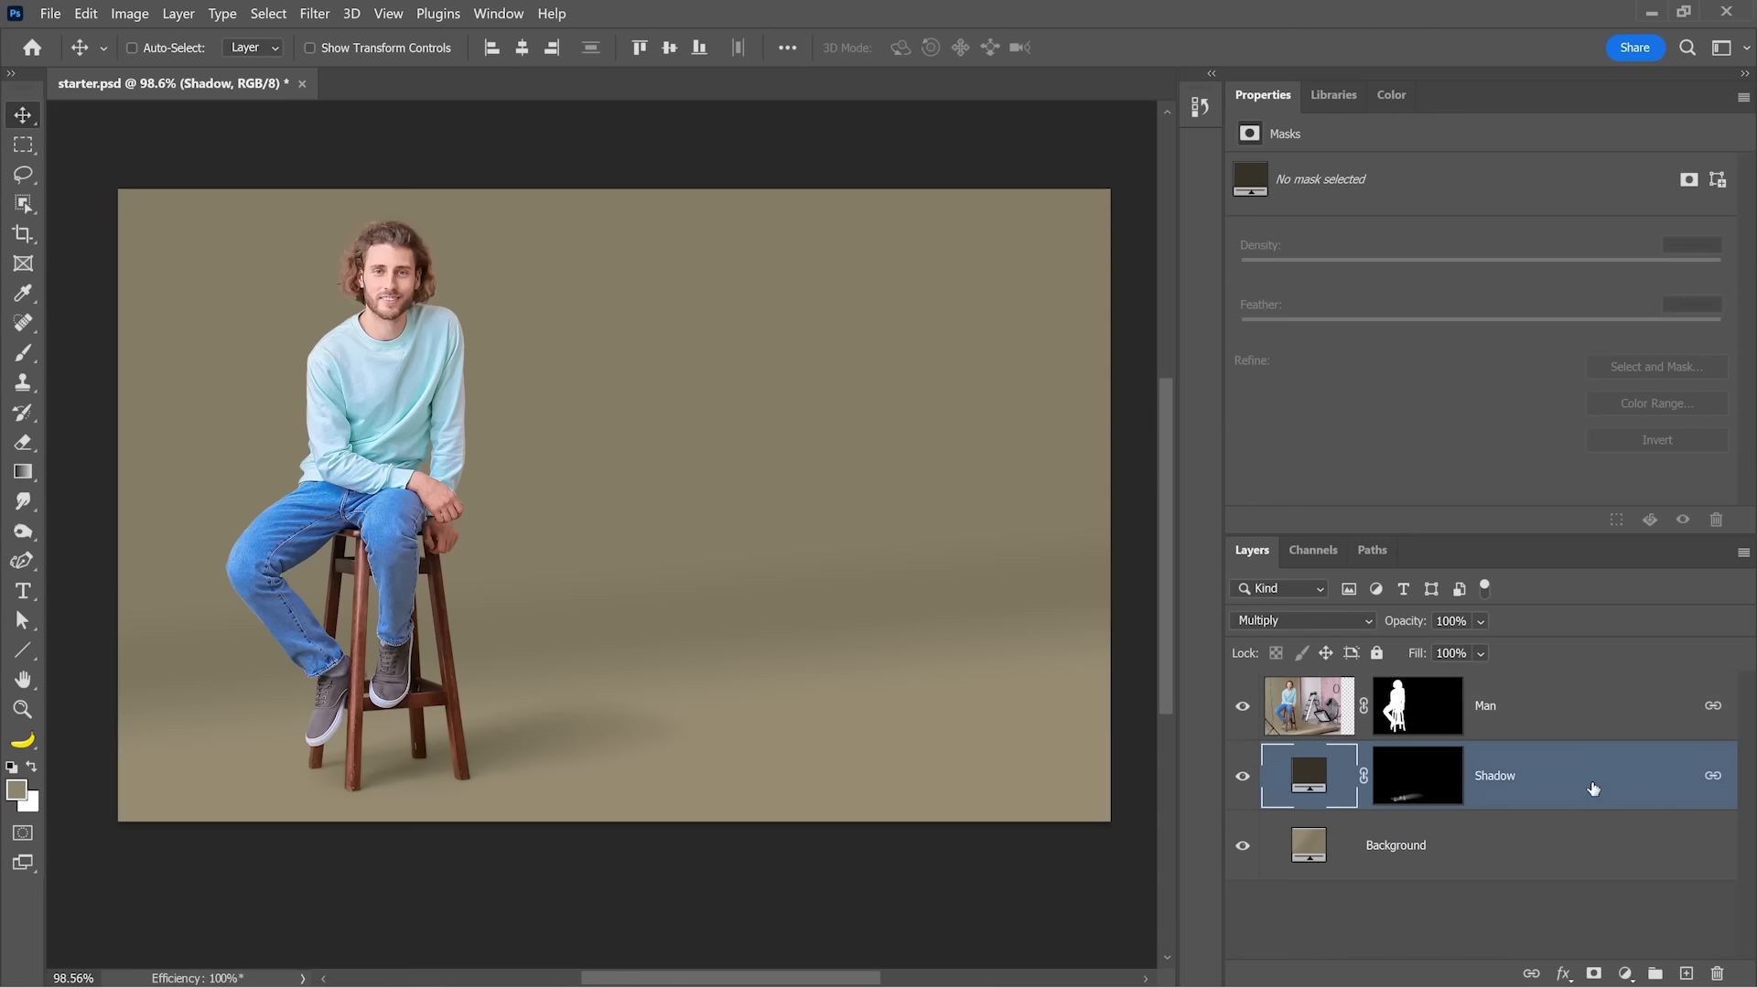
pyautogui.moveTo(427, 753); pyautogui.dragTo(769, 752)
pyautogui.hotkey('ctrl', '0')
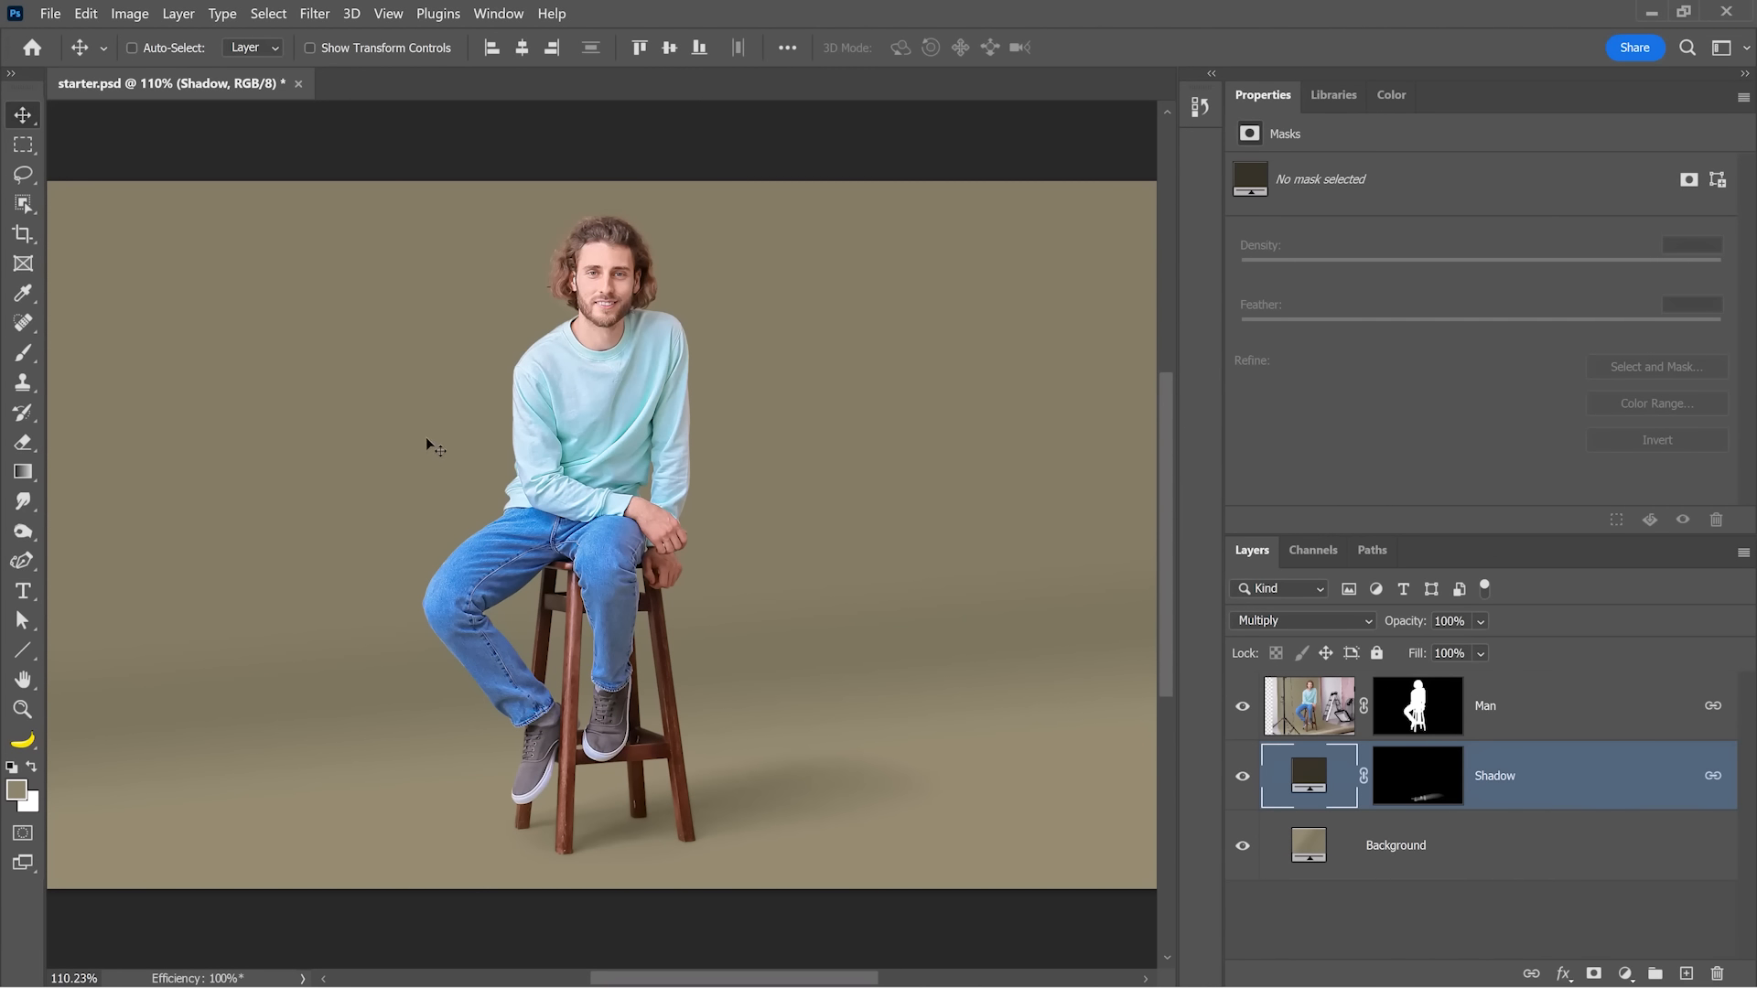
# - Inspect the backdrop's surface beside the man at 800% magnification, then return to the full image
pyautogui.press('z')
pyautogui.moveTo(426, 440); pyautogui.dragTo(427, 439)
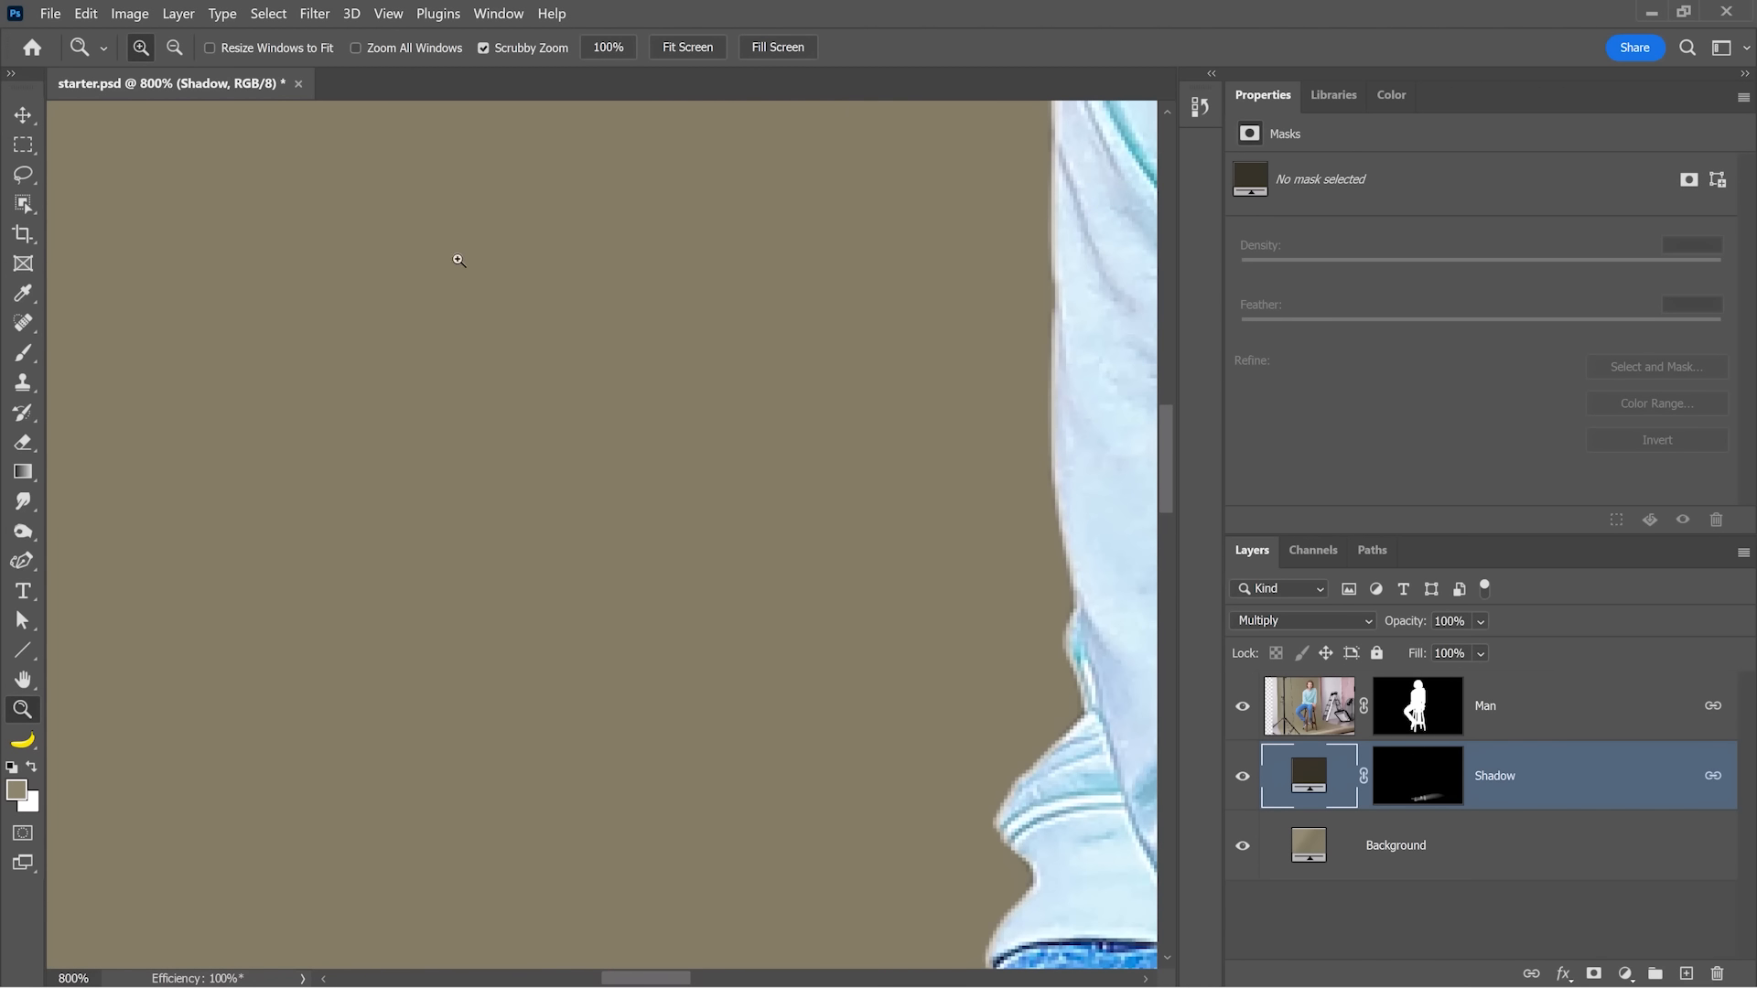
pyautogui.moveTo(504, 249); pyautogui.dragTo(887, 482)
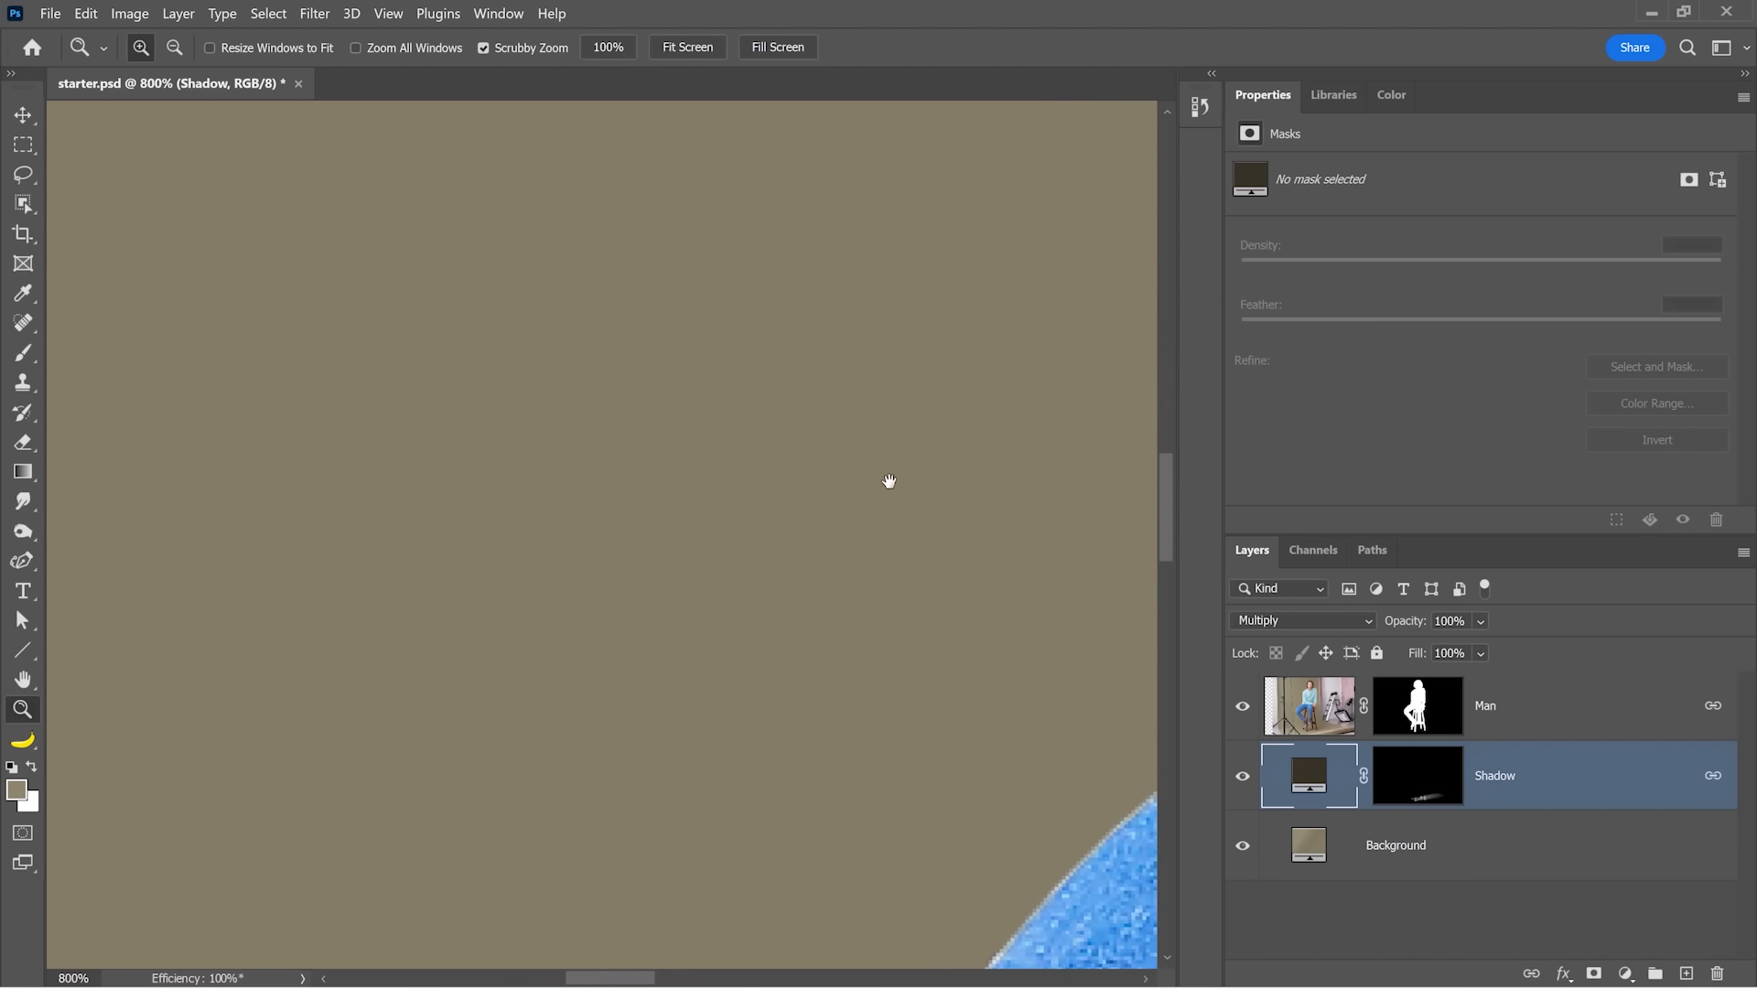
pyautogui.doubleClick(27, 680)
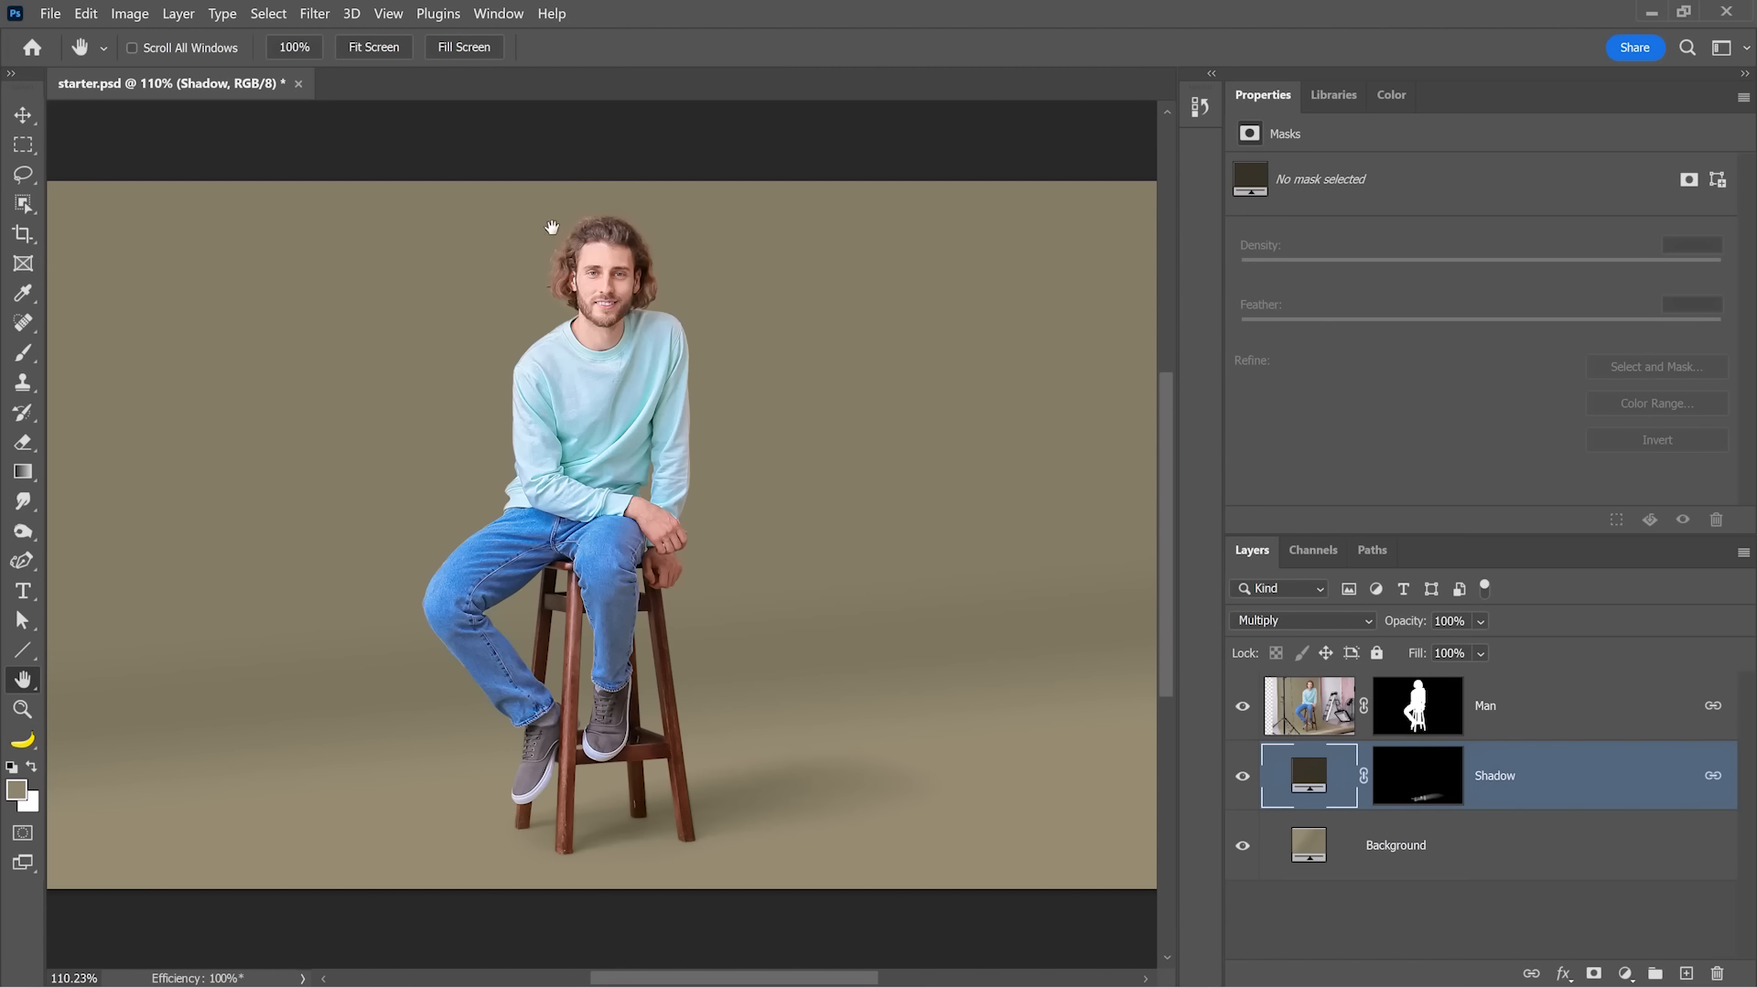
# - Load the Legacy Patterns and More set into the pattern presets
pyautogui.click(498, 14)
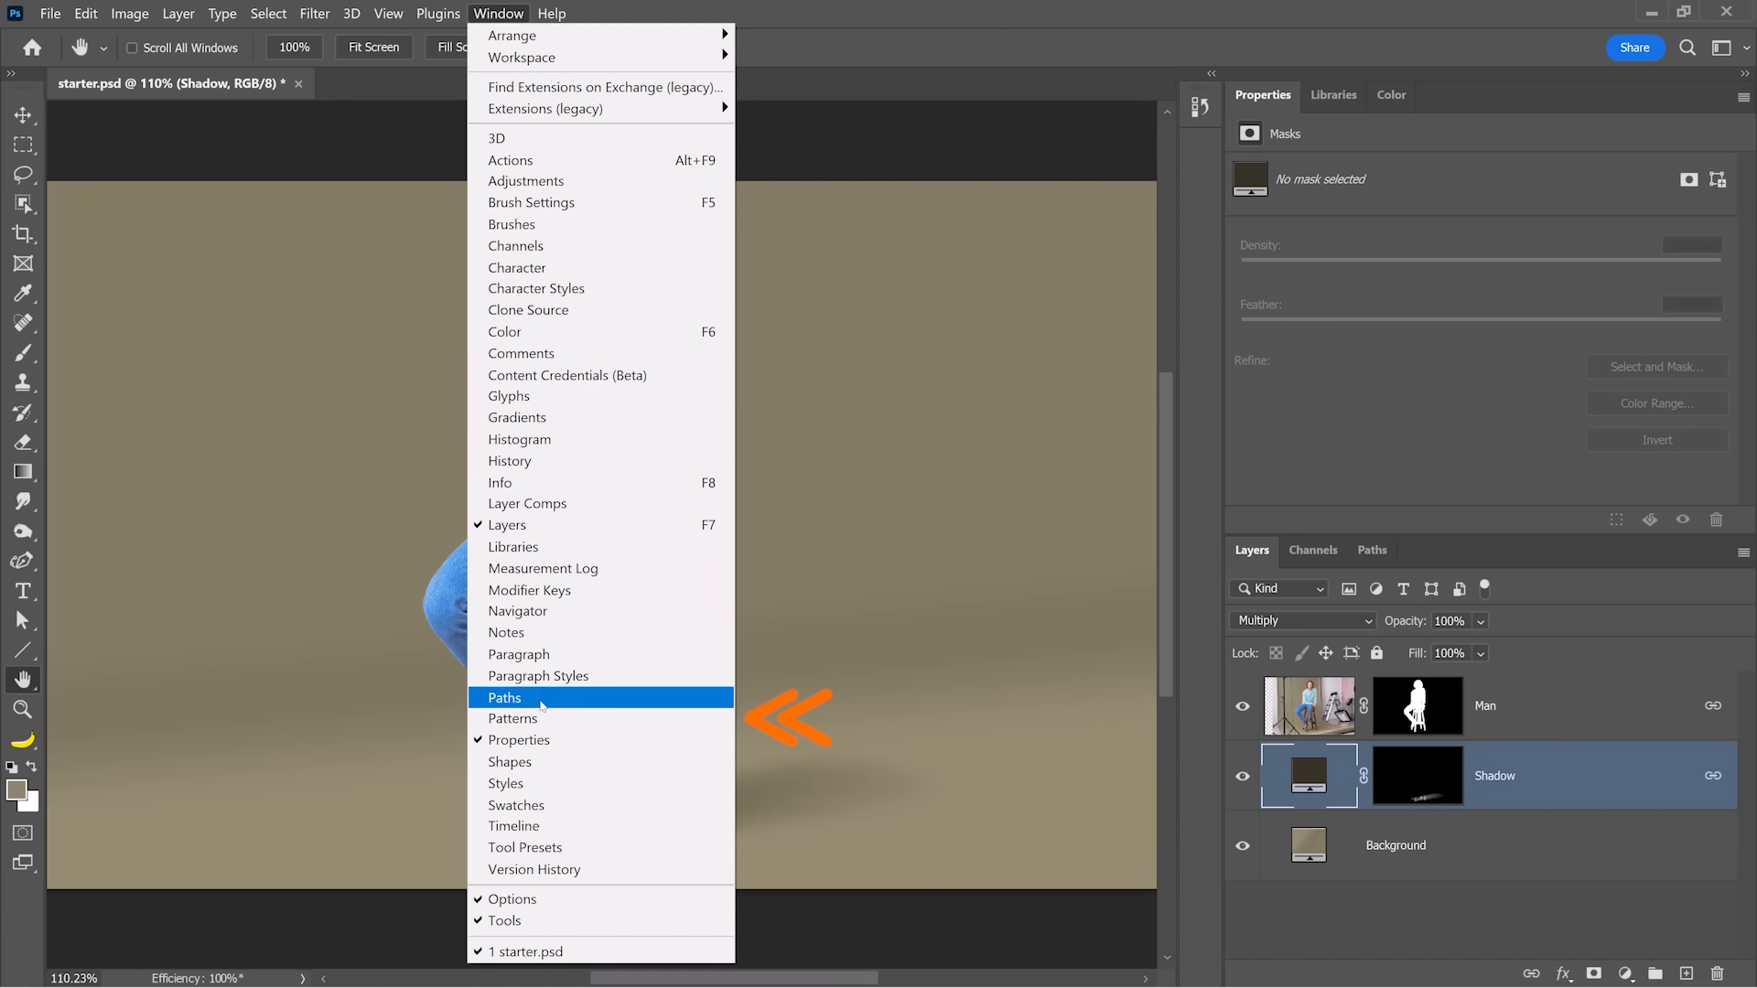
pyautogui.click(546, 722)
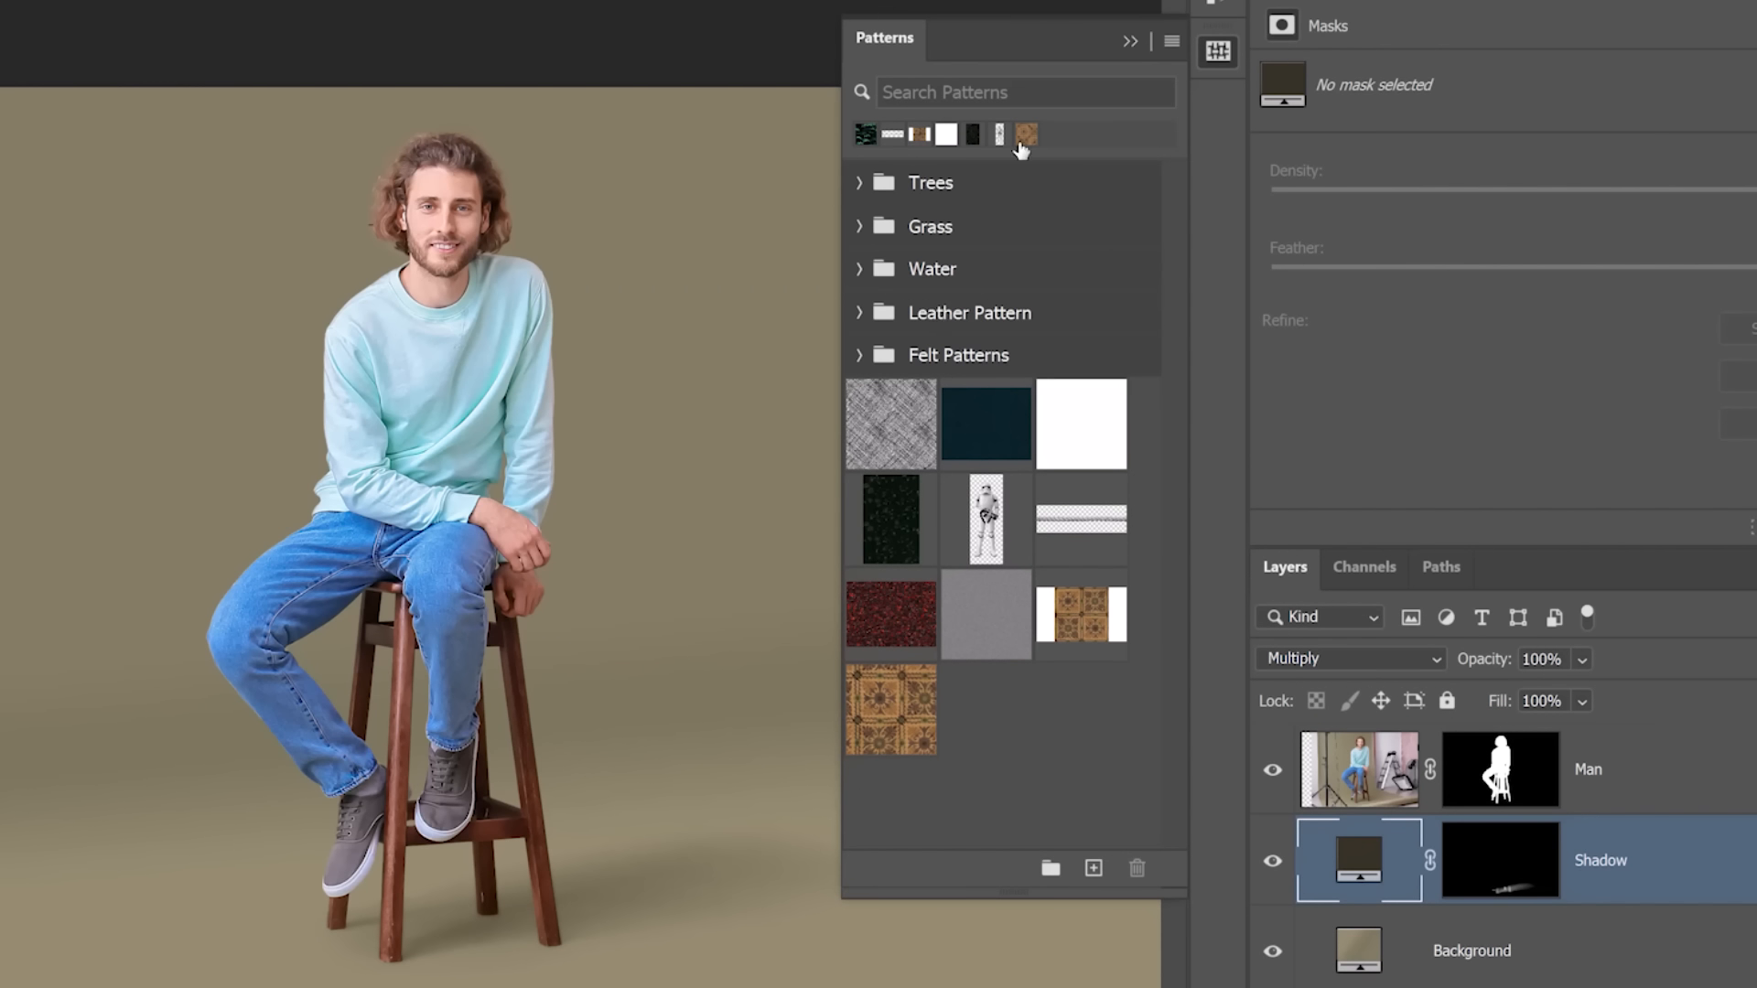
pyautogui.click(1171, 43)
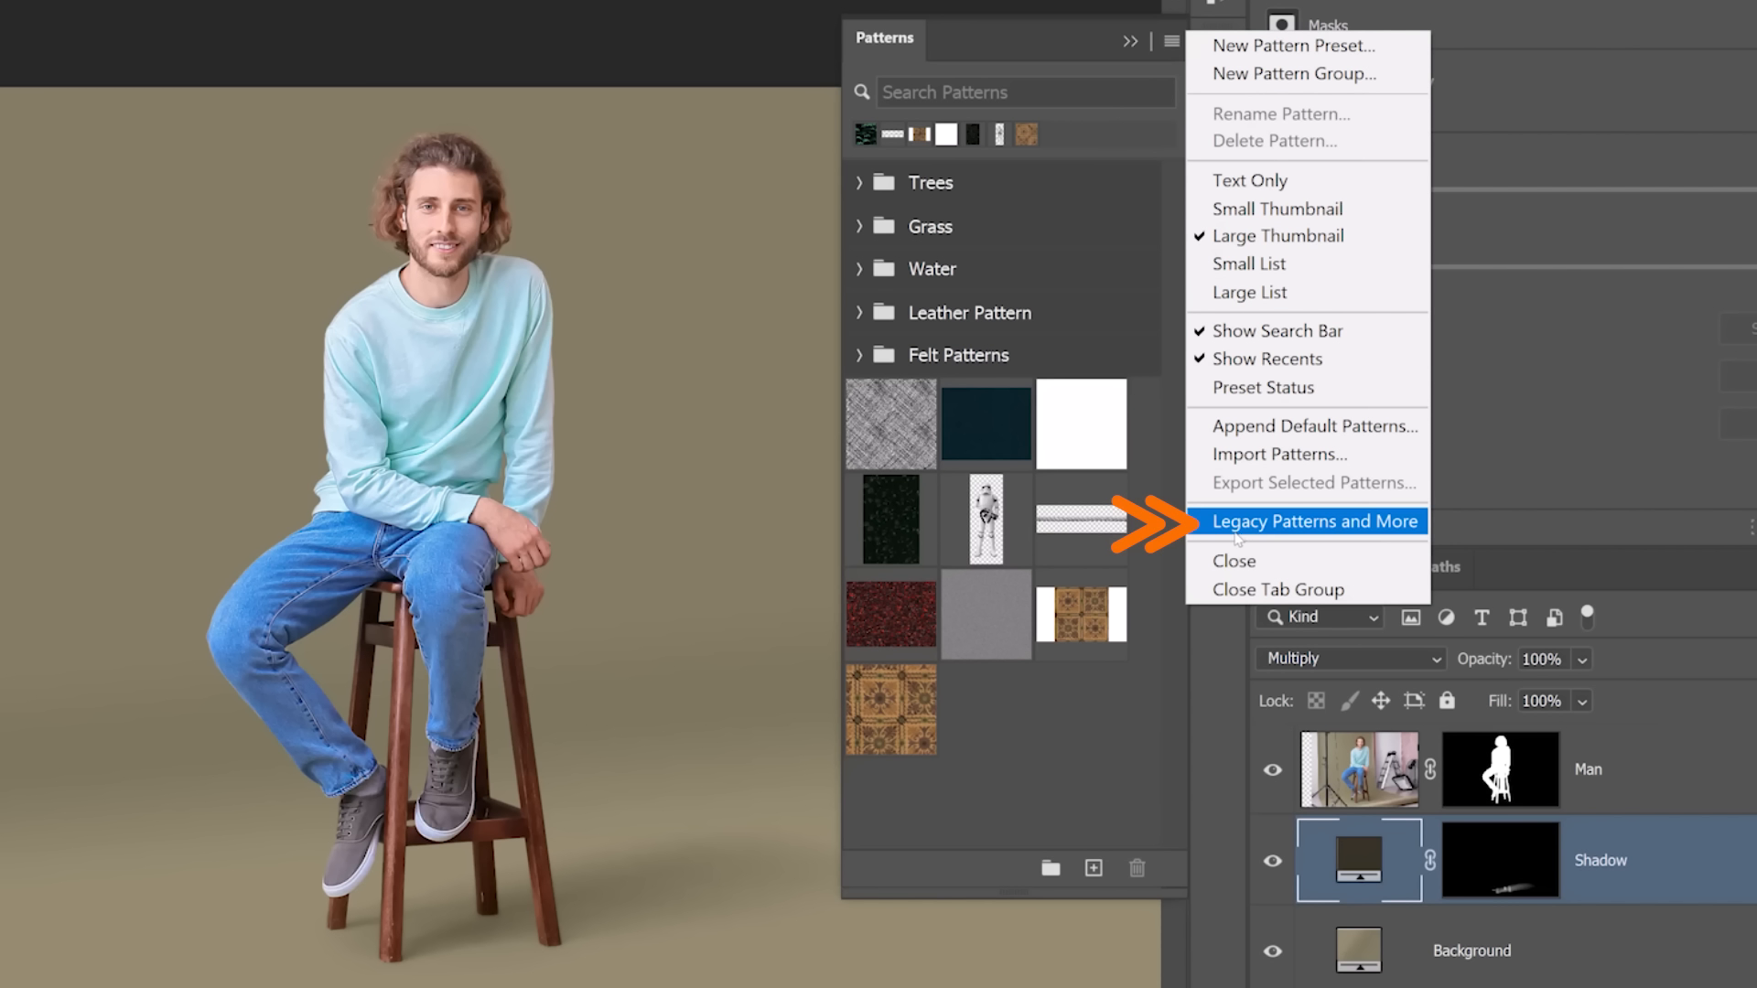
pyautogui.click(1361, 539)
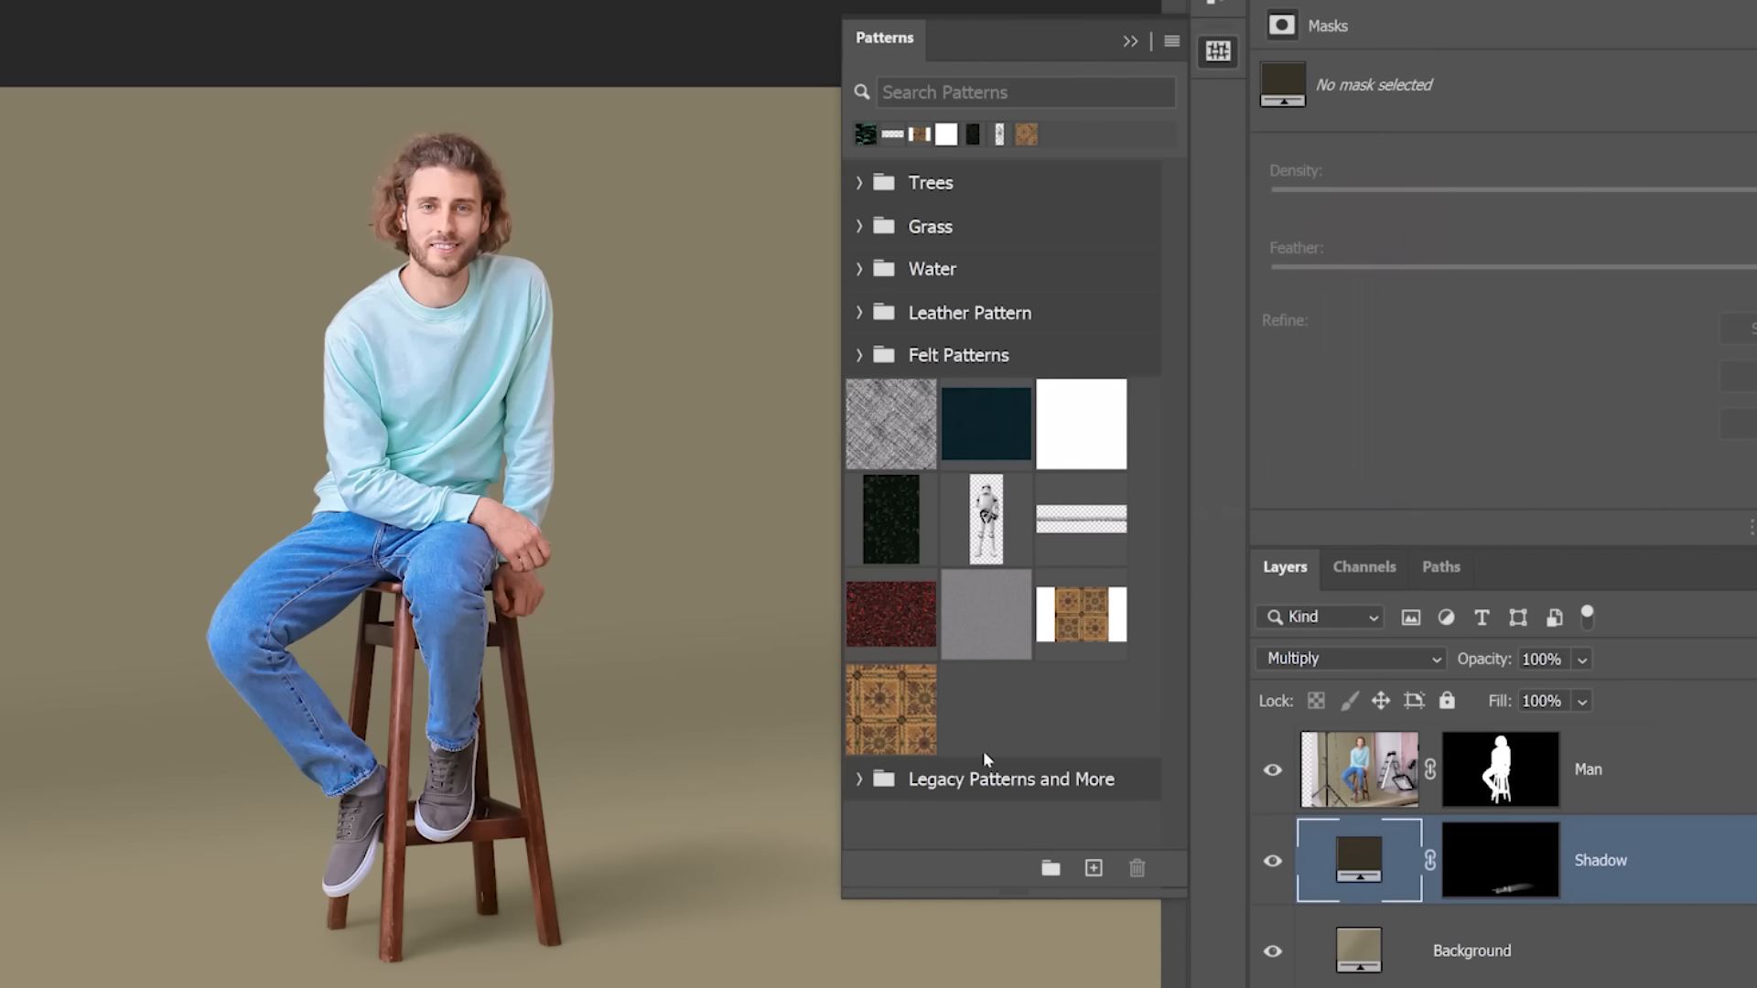
# - Expand the Legacy Patterns and More, 2019 Patterns and Stone folders to view the stone patterns
pyautogui.click(859, 778)
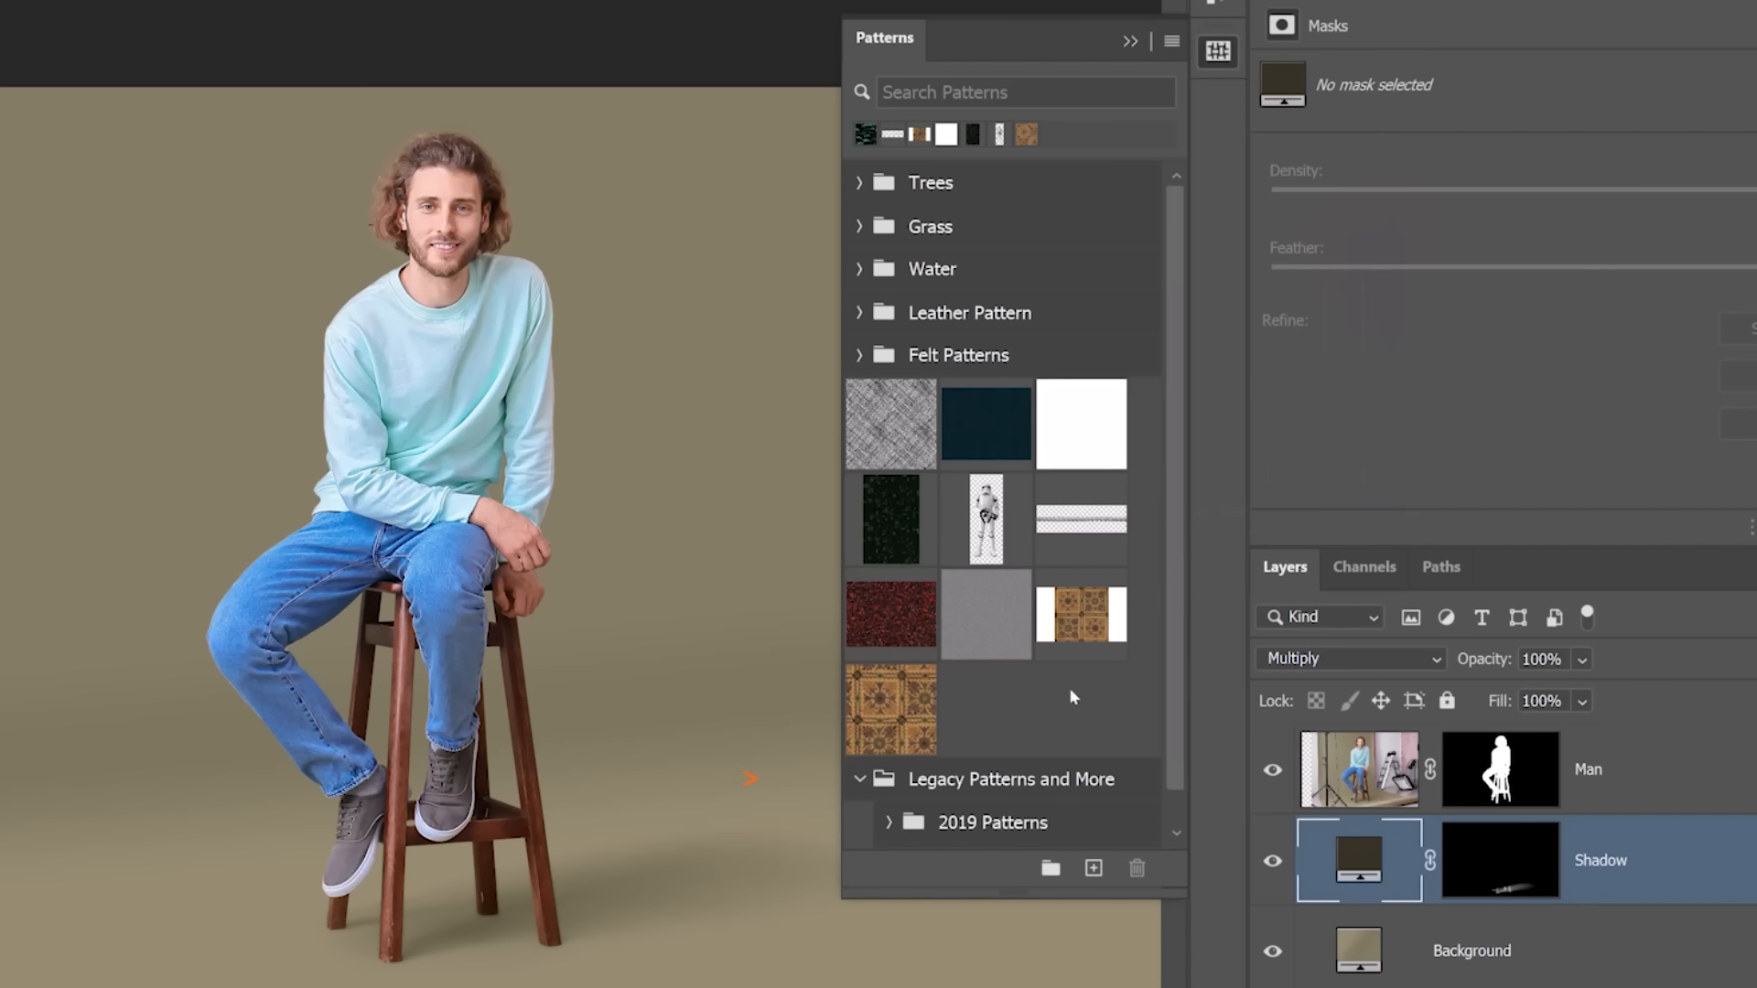
pyautogui.scroll(-1, 1170, 627)
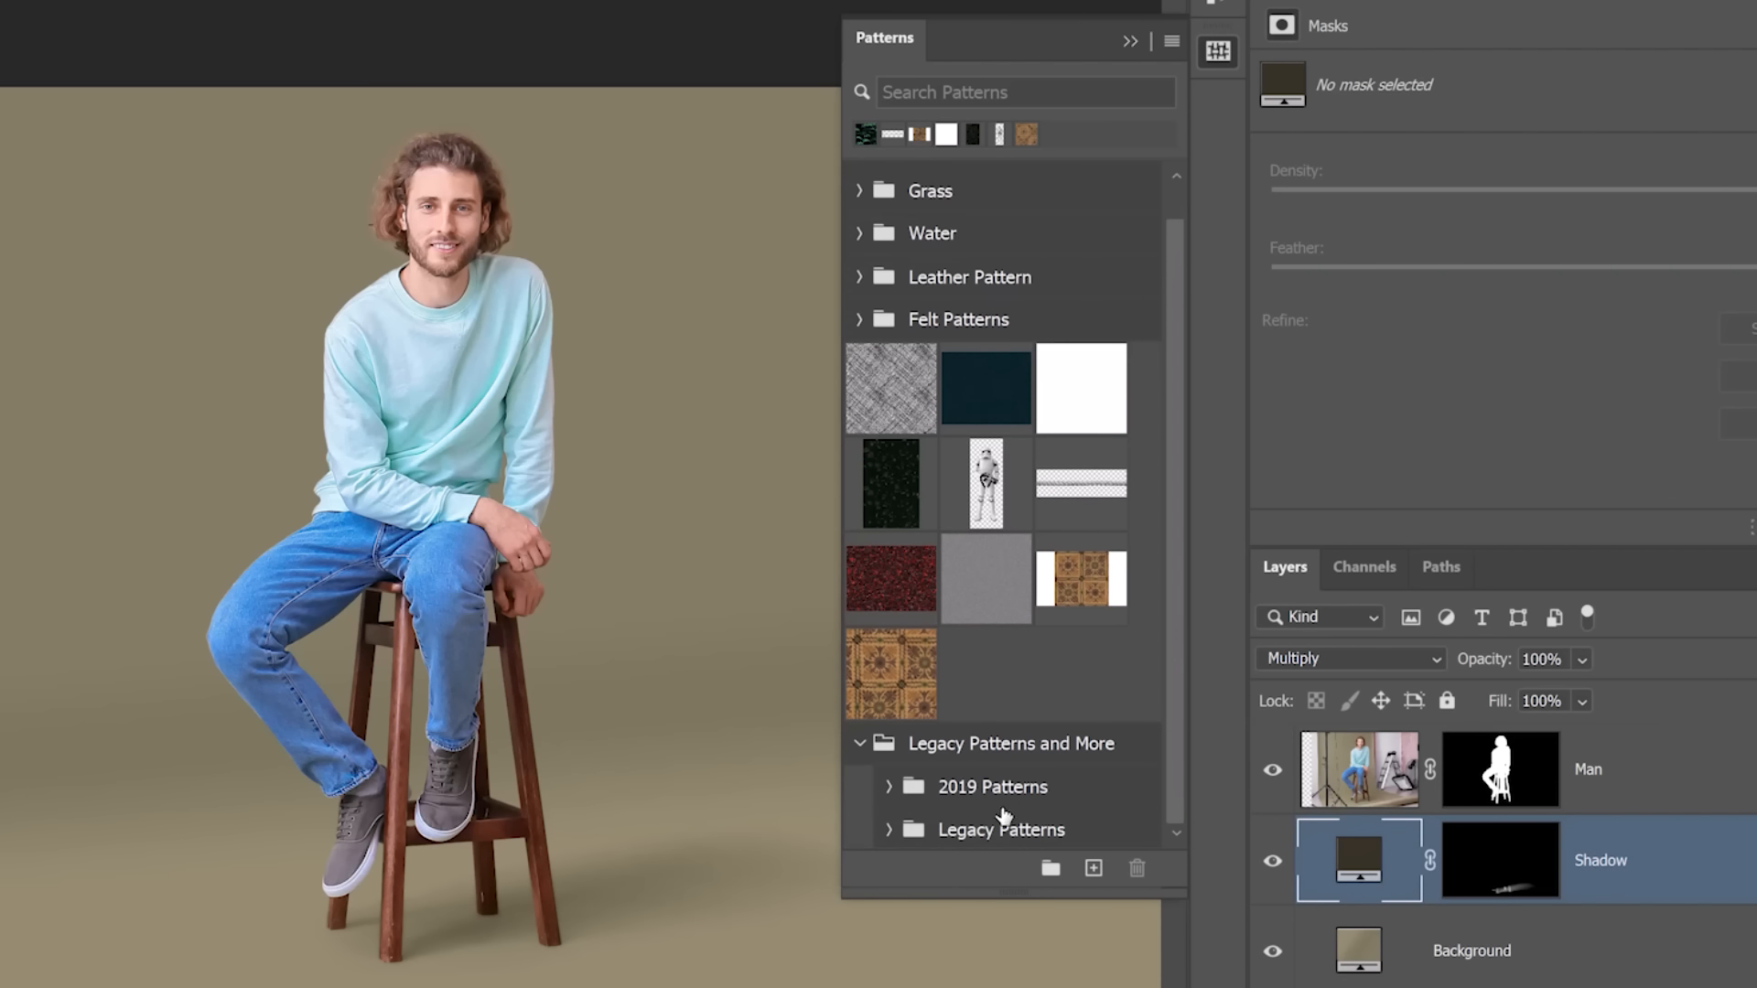
pyautogui.click(889, 788)
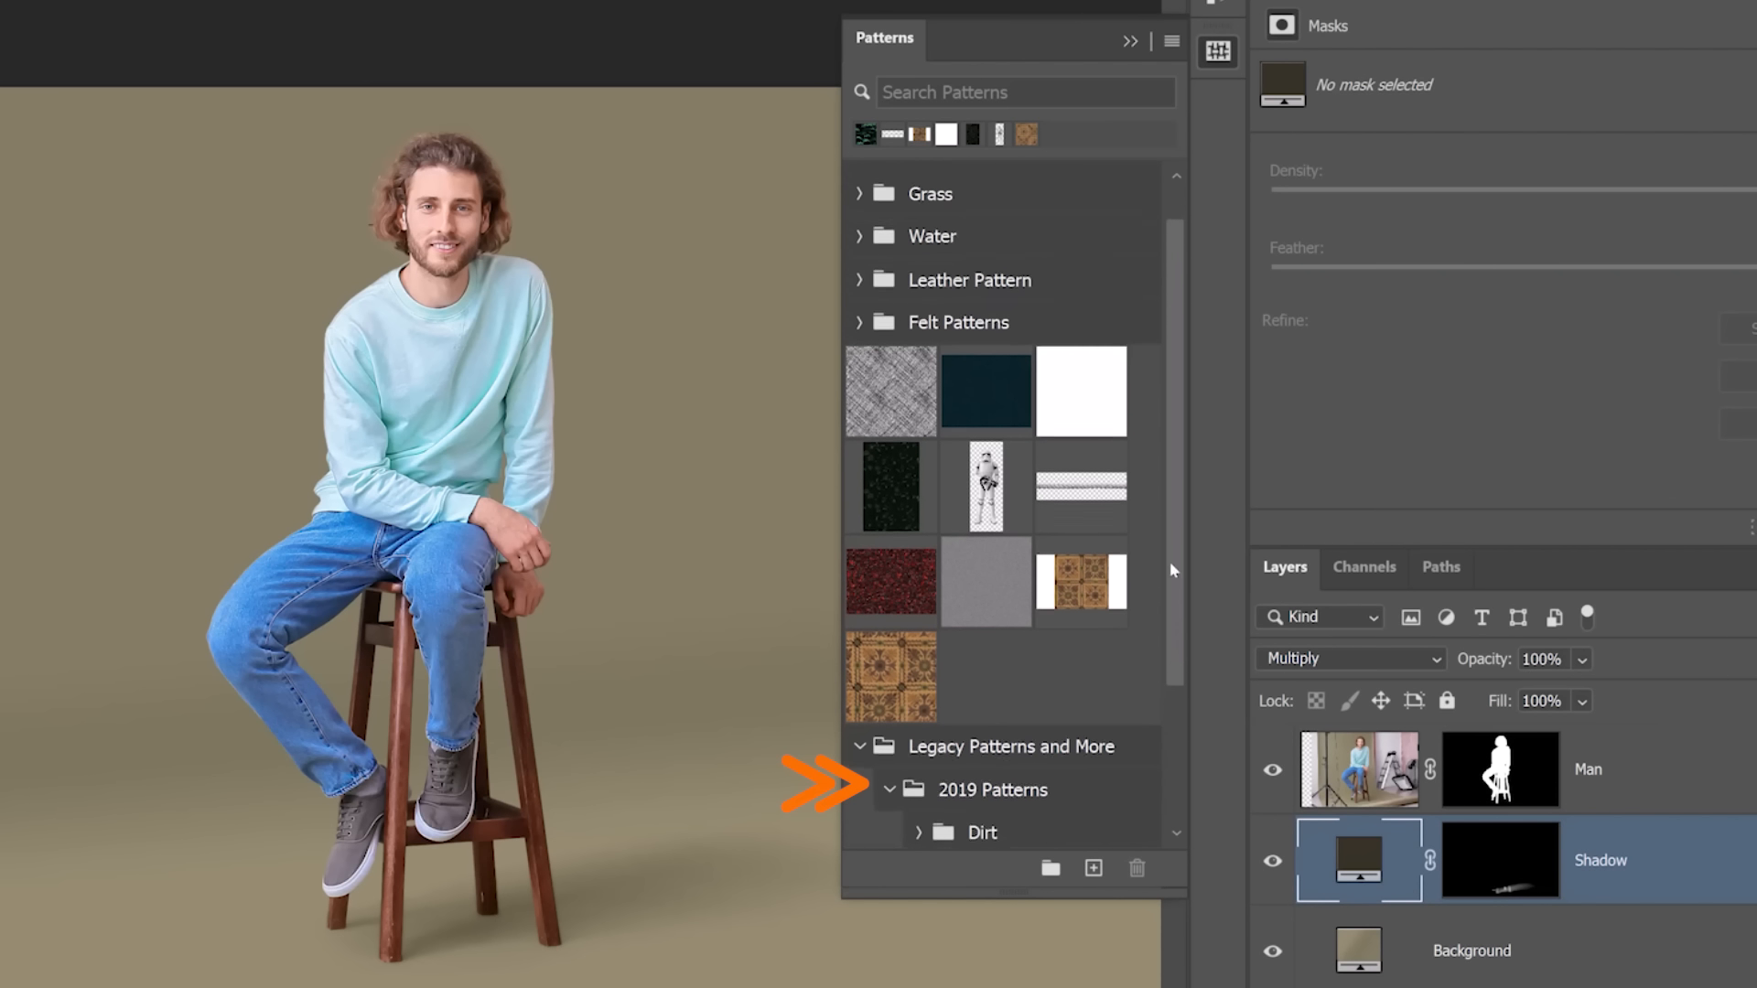
pyautogui.moveTo(1170, 561); pyautogui.dragTo(1156, 671)
pyautogui.scroll(-1, 1158, 682)
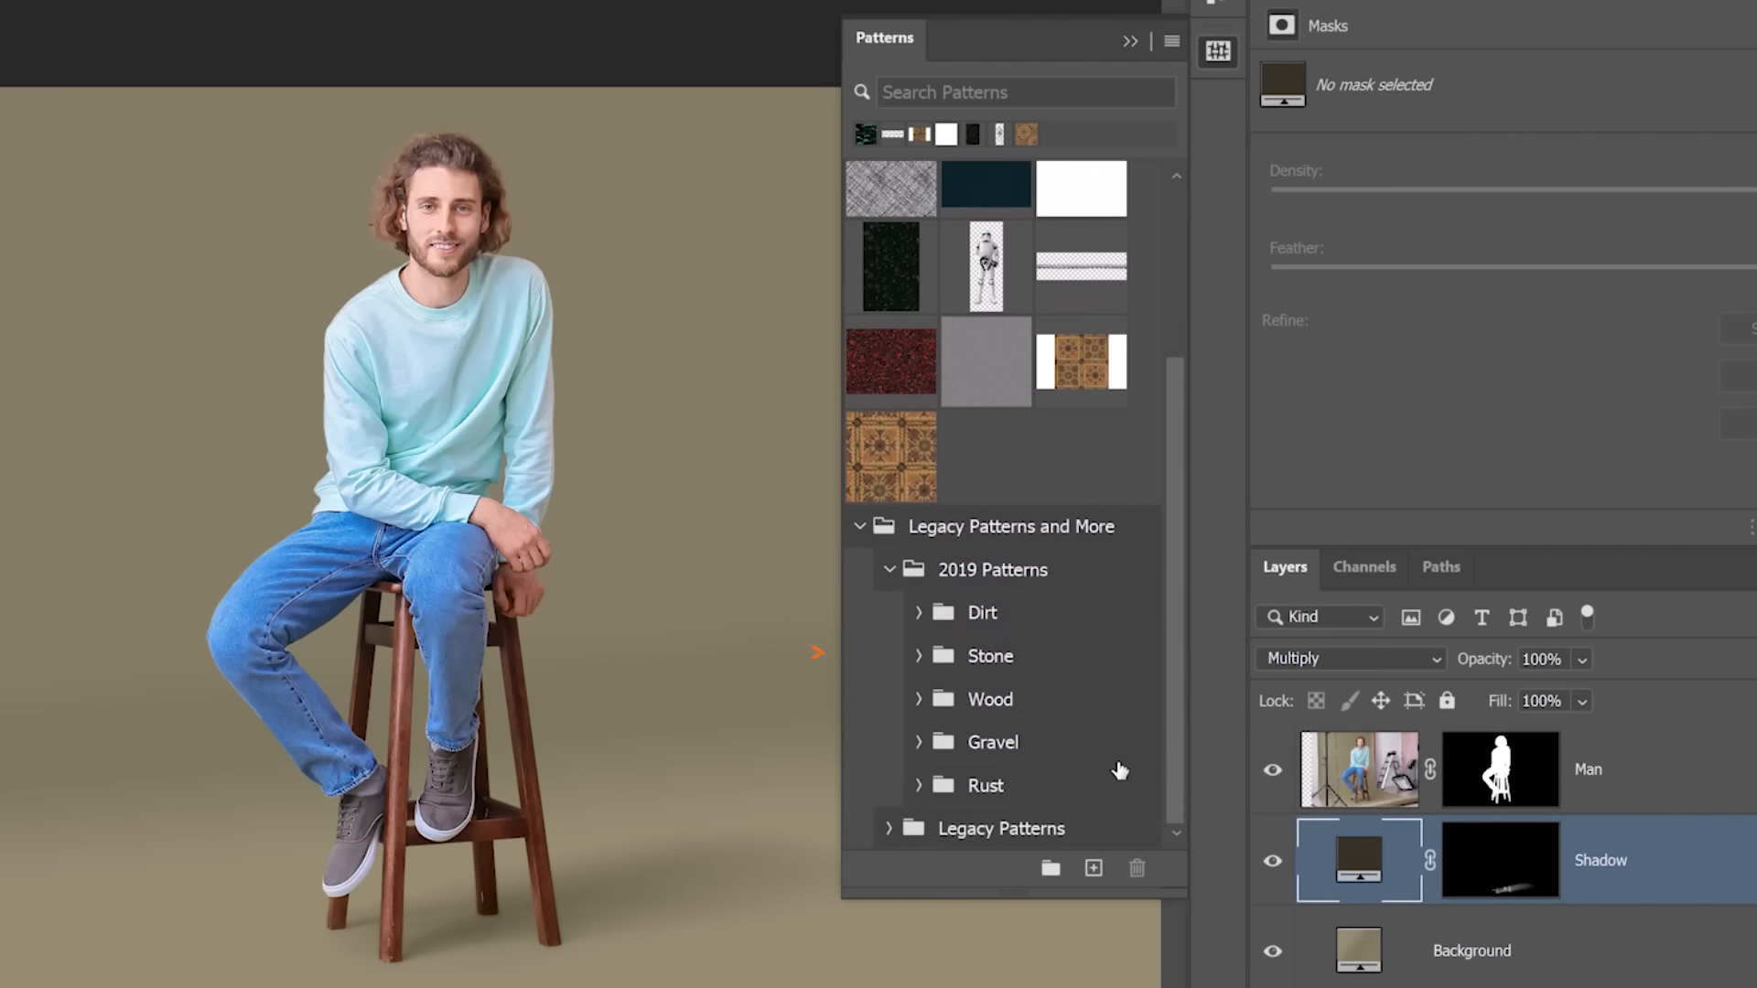
pyautogui.click(916, 656)
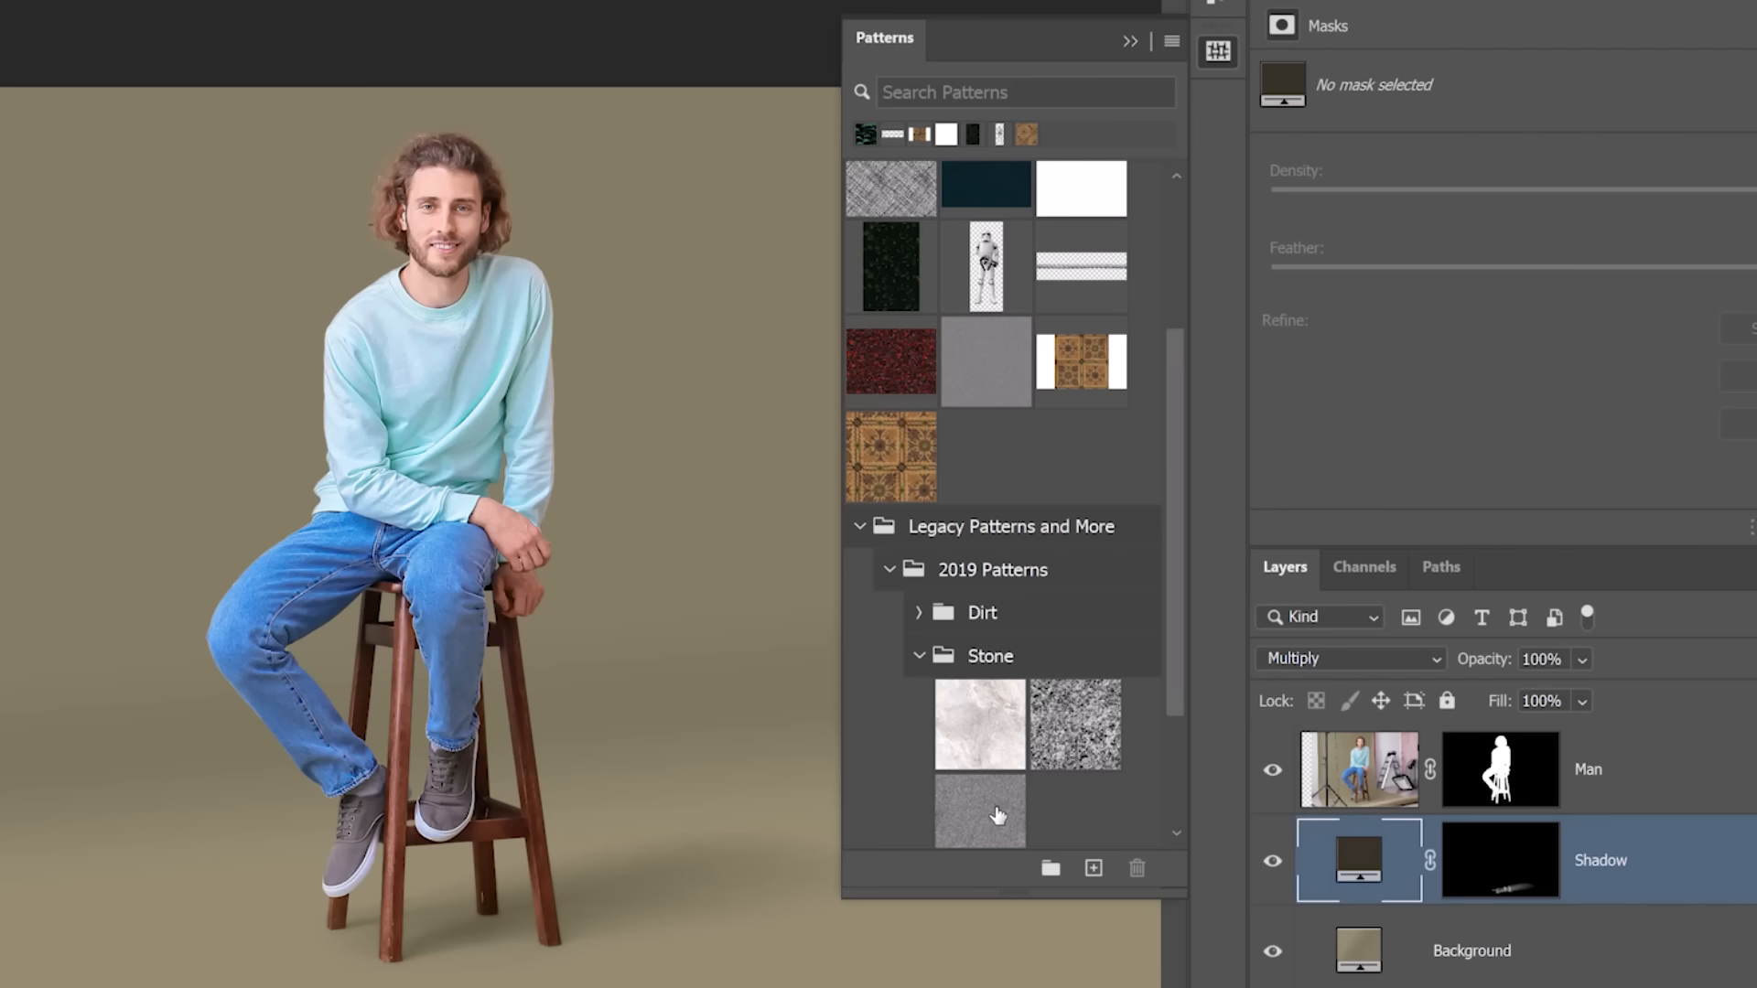
pyautogui.scroll(-1, 1080, 383)
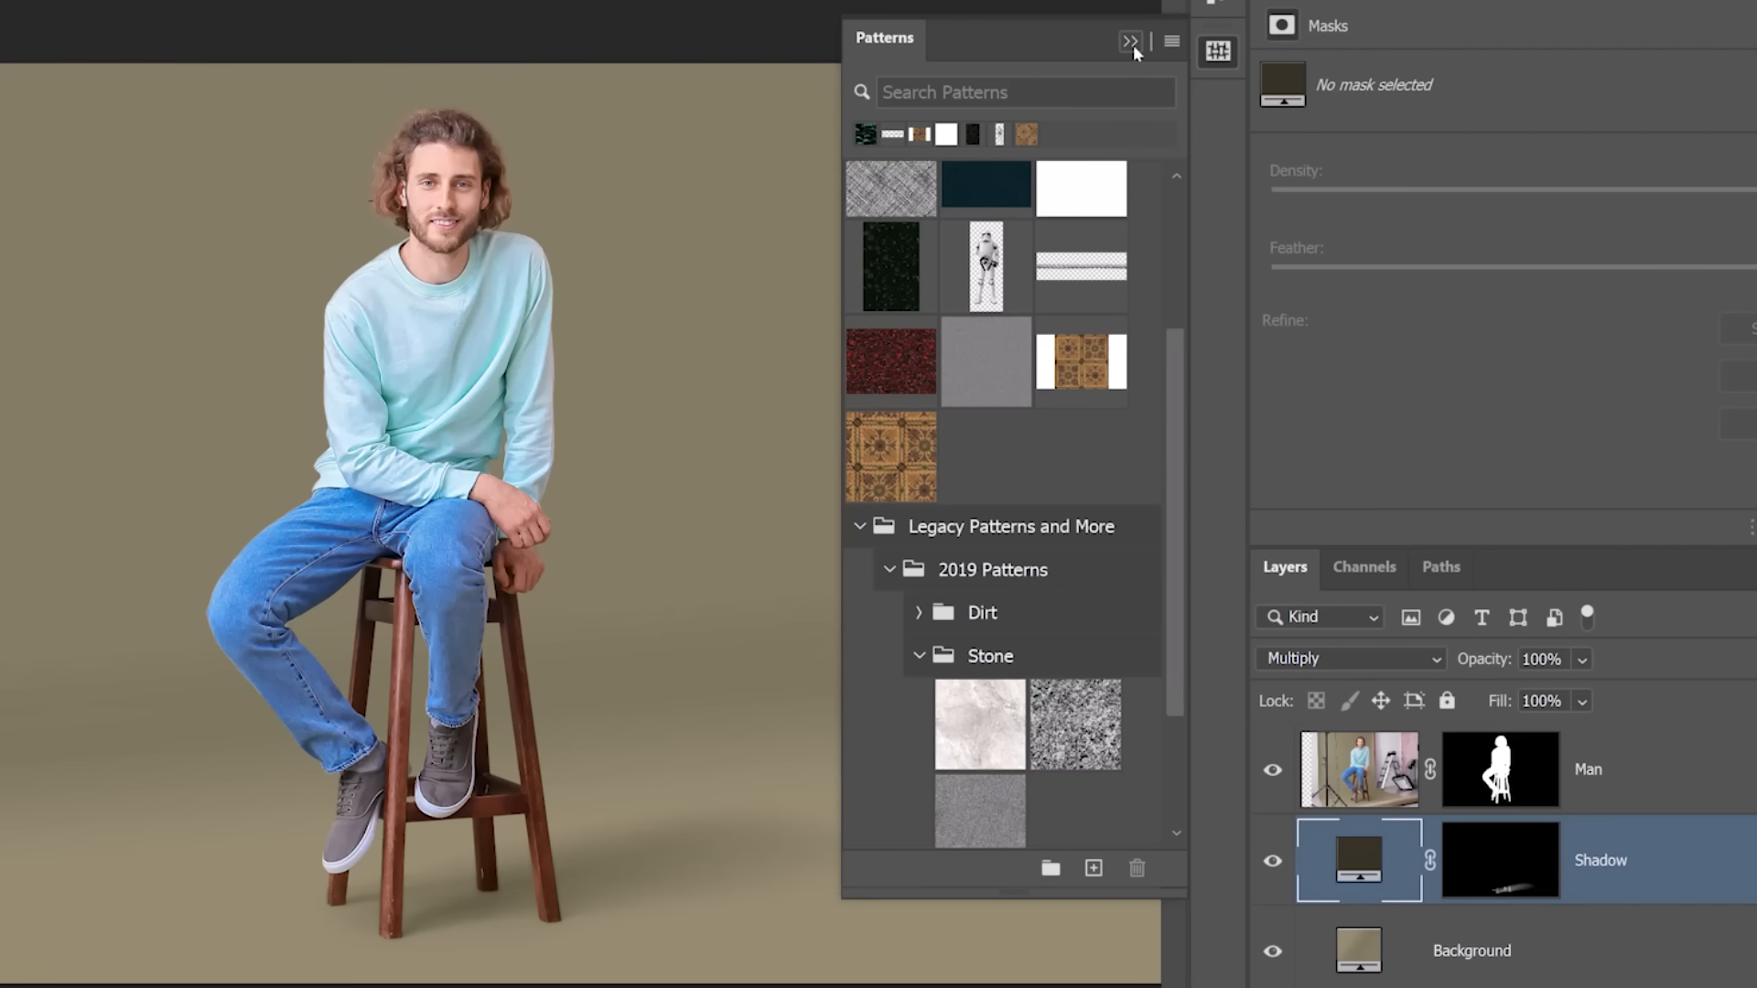
# - Close the pattern presets and add a Pattern Overlay effect to the Background layer
pyautogui.click(1131, 42)
pyautogui.click(1594, 954)
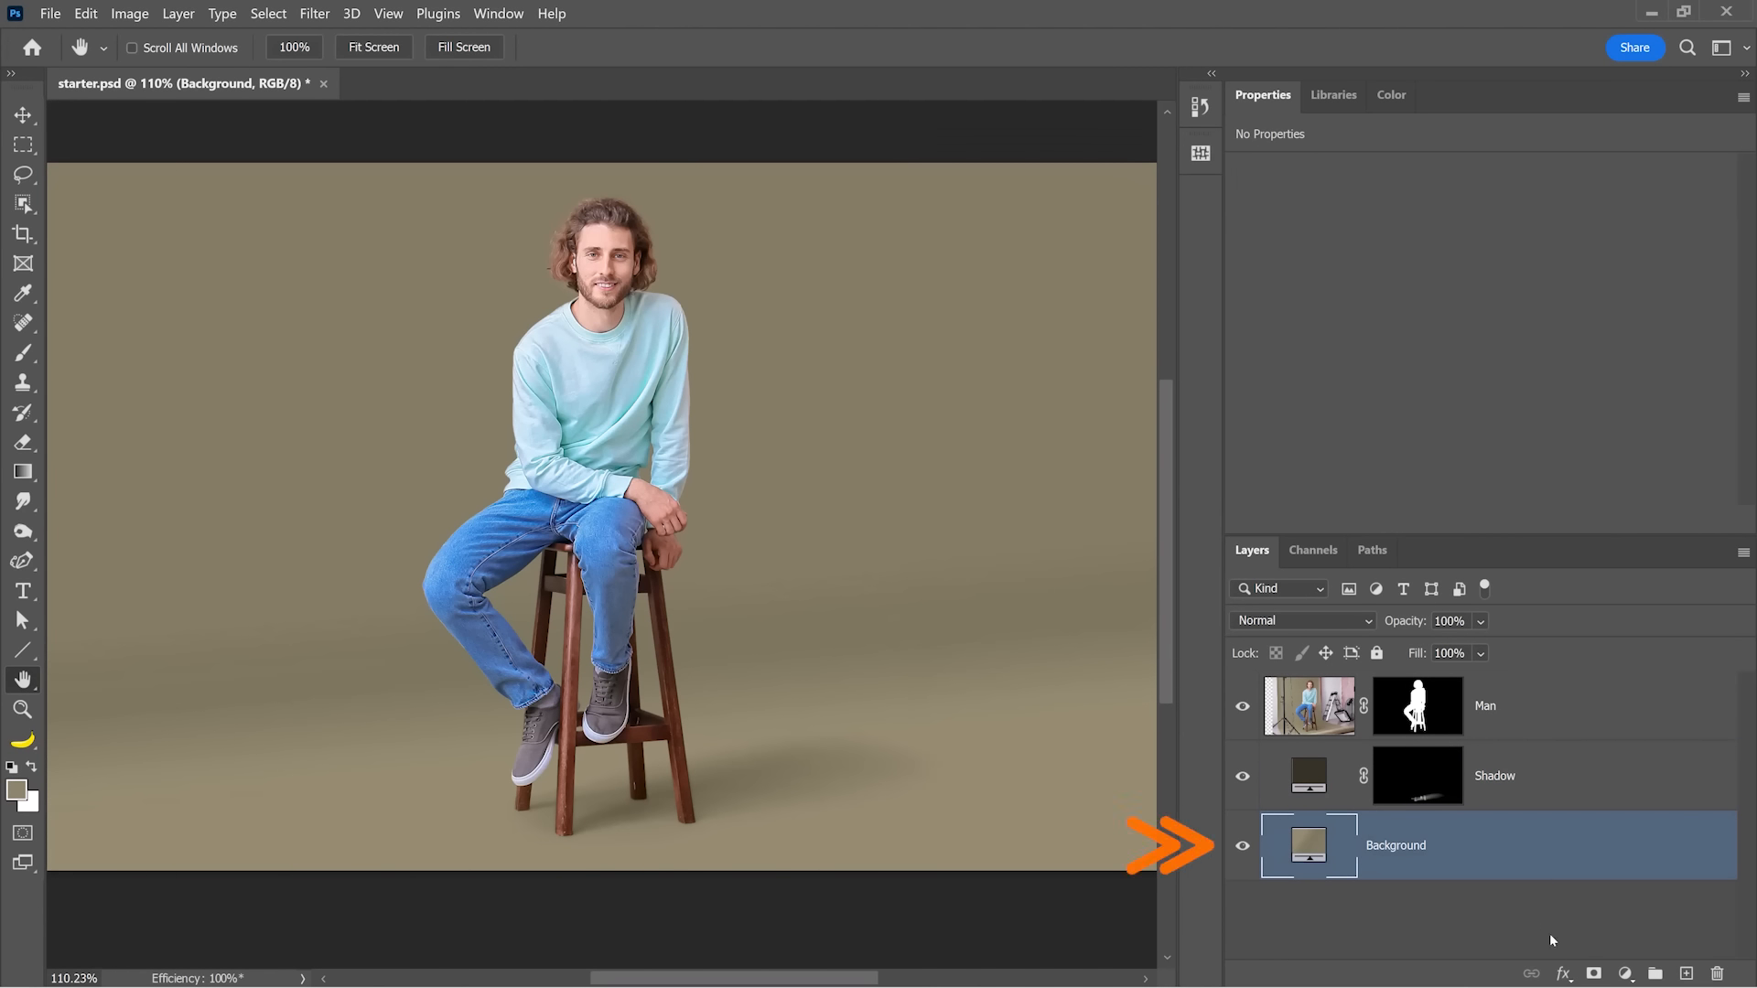
pyautogui.click(1564, 974)
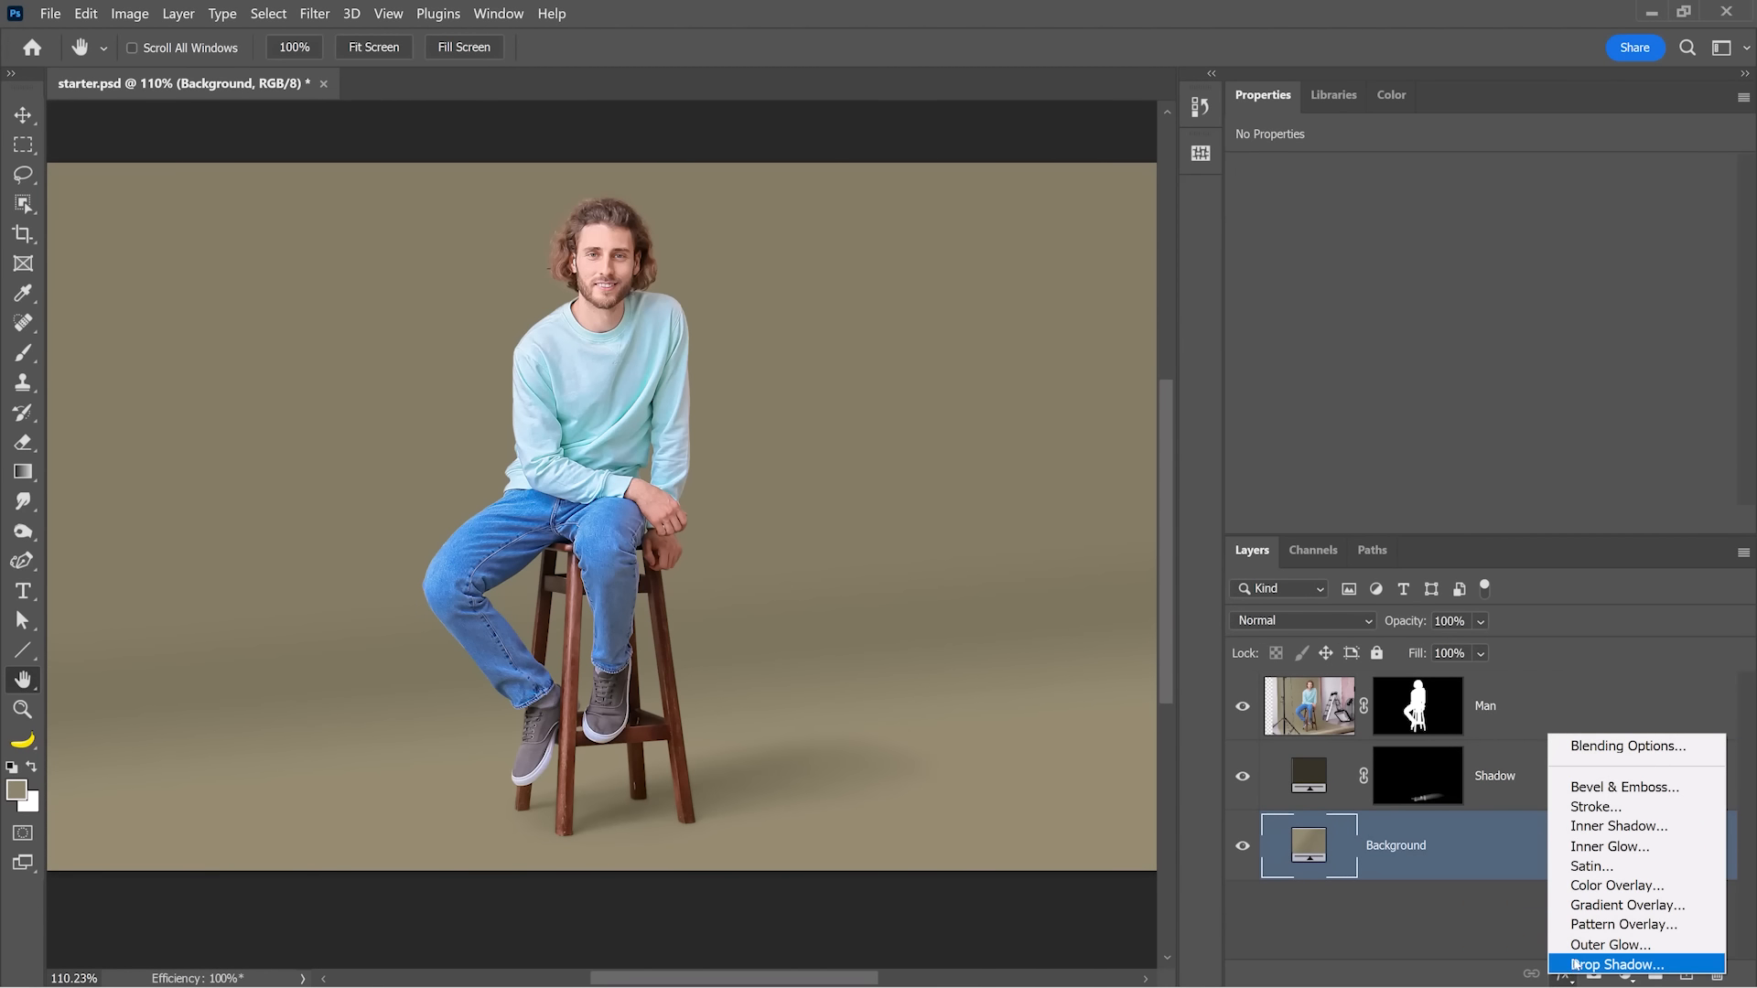
pyautogui.click(1615, 925)
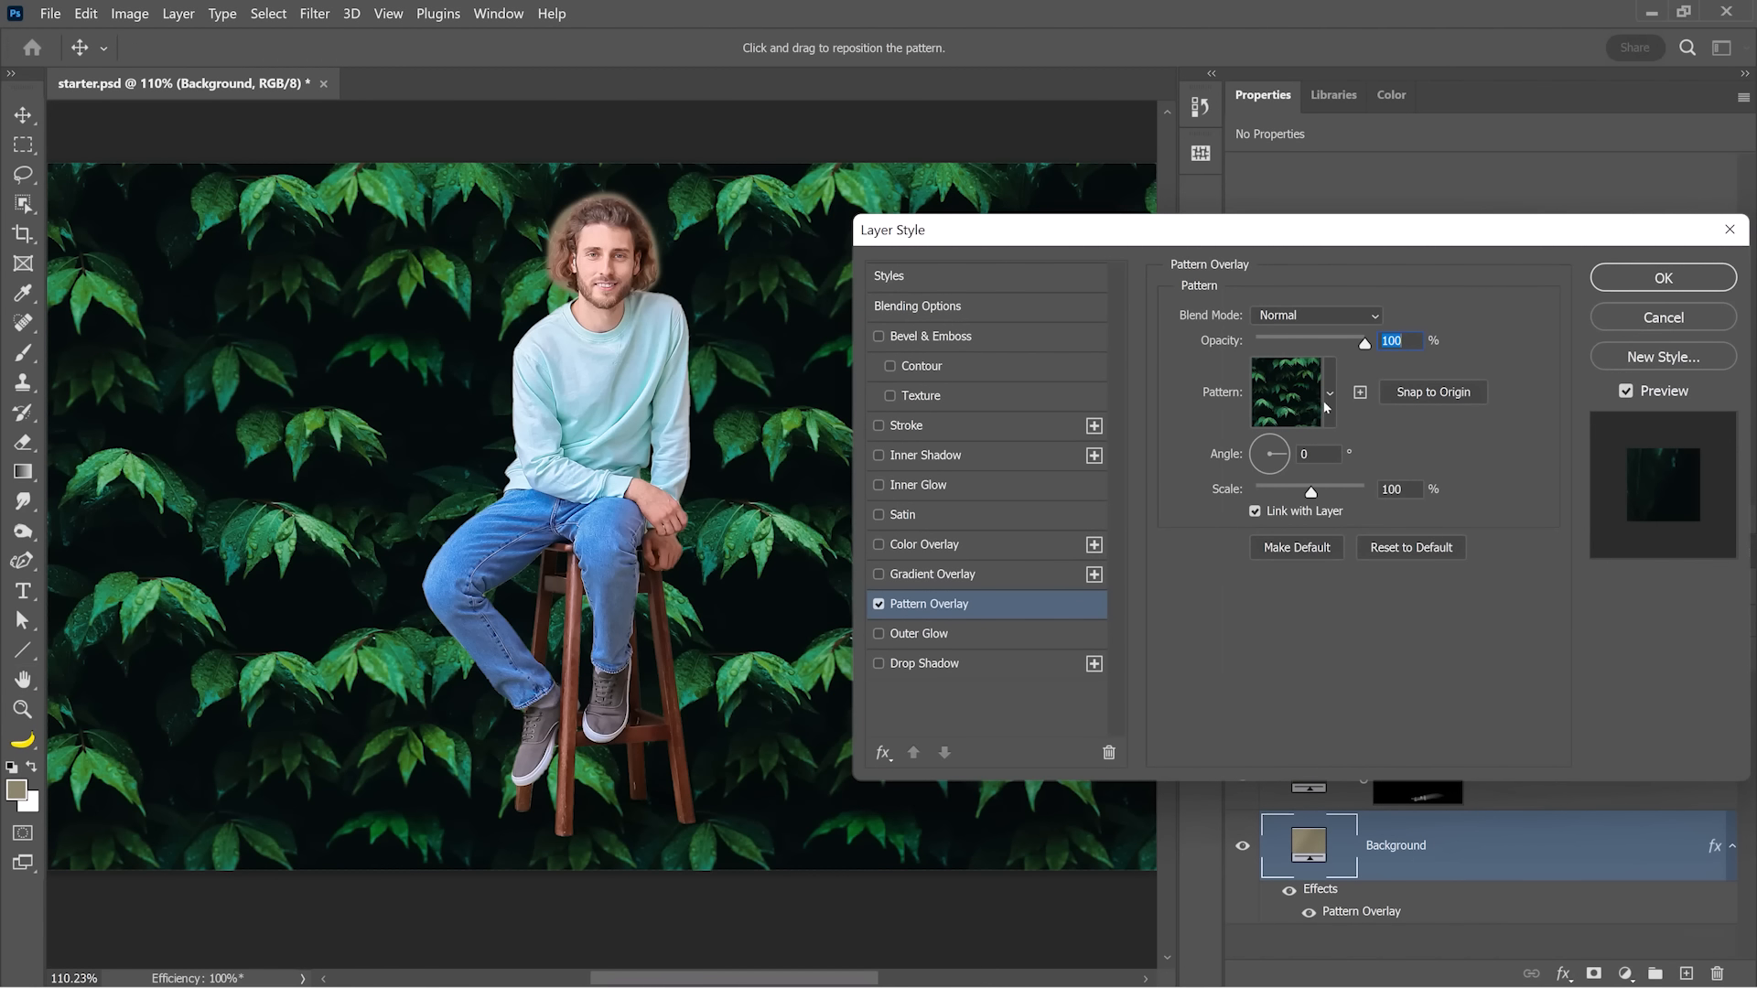
# - Choose the grey granular pattern from the Stone folder of Legacy Patterns and More, 2019 Patterns for the overlay
pyautogui.click(1327, 401)
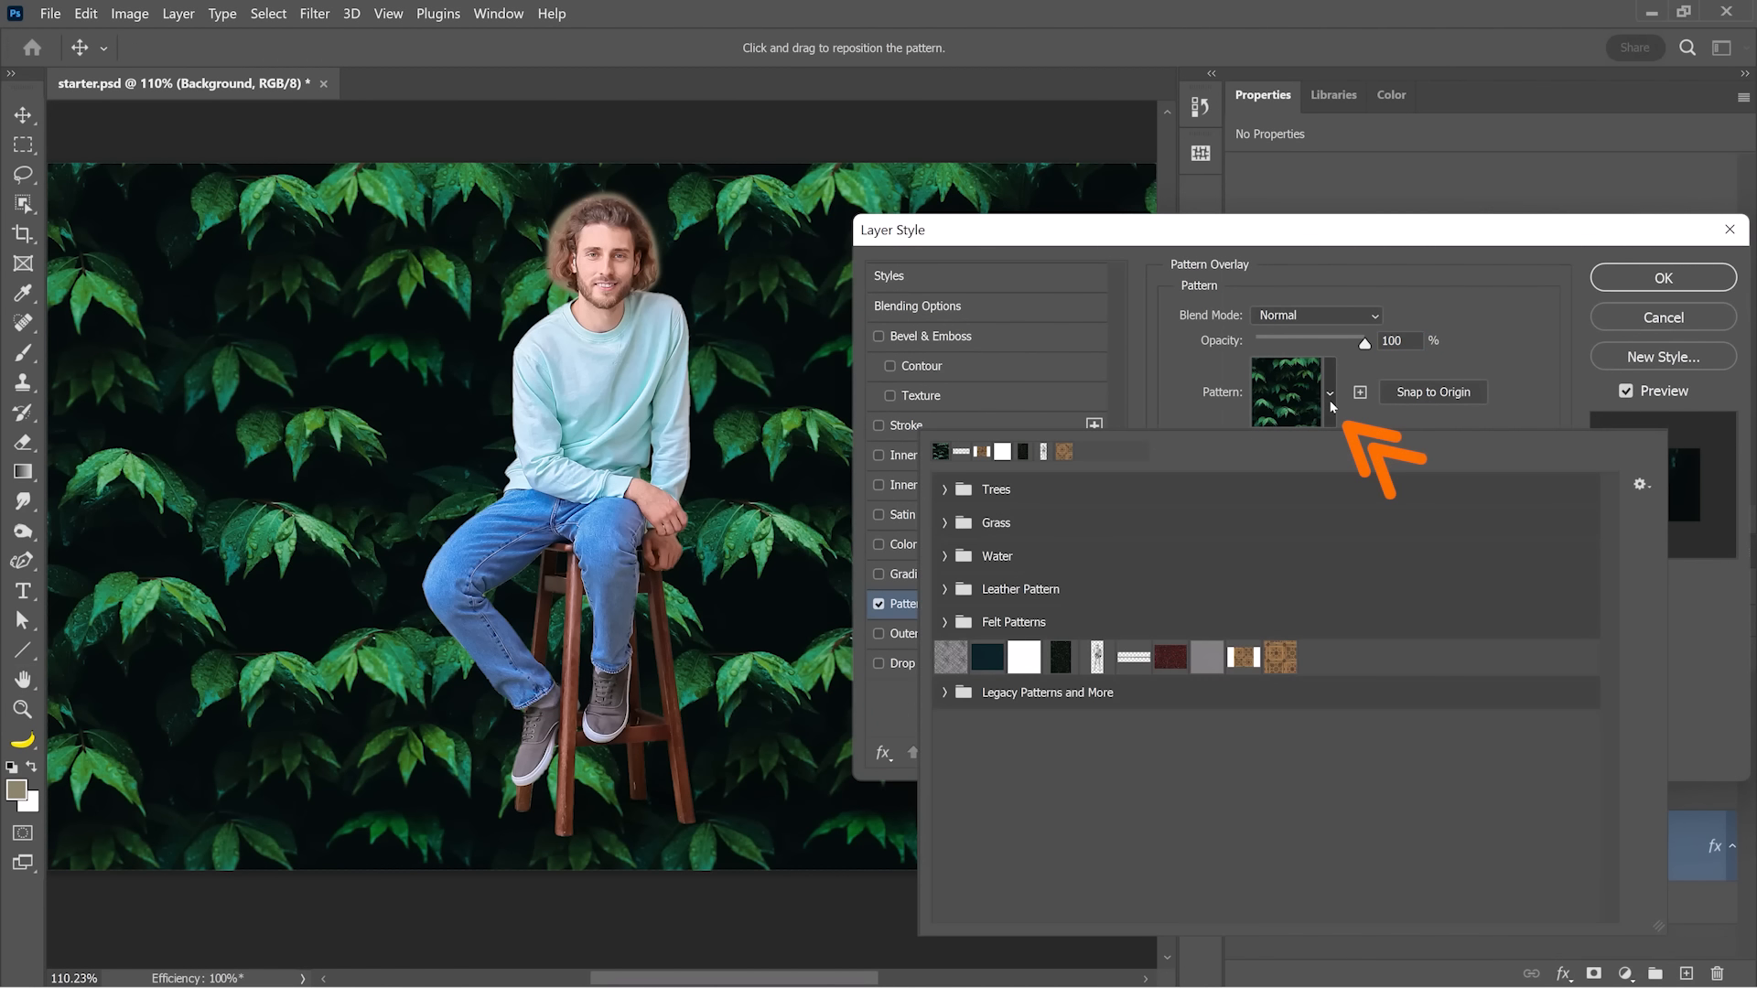
pyautogui.click(958, 695)
pyautogui.click(968, 726)
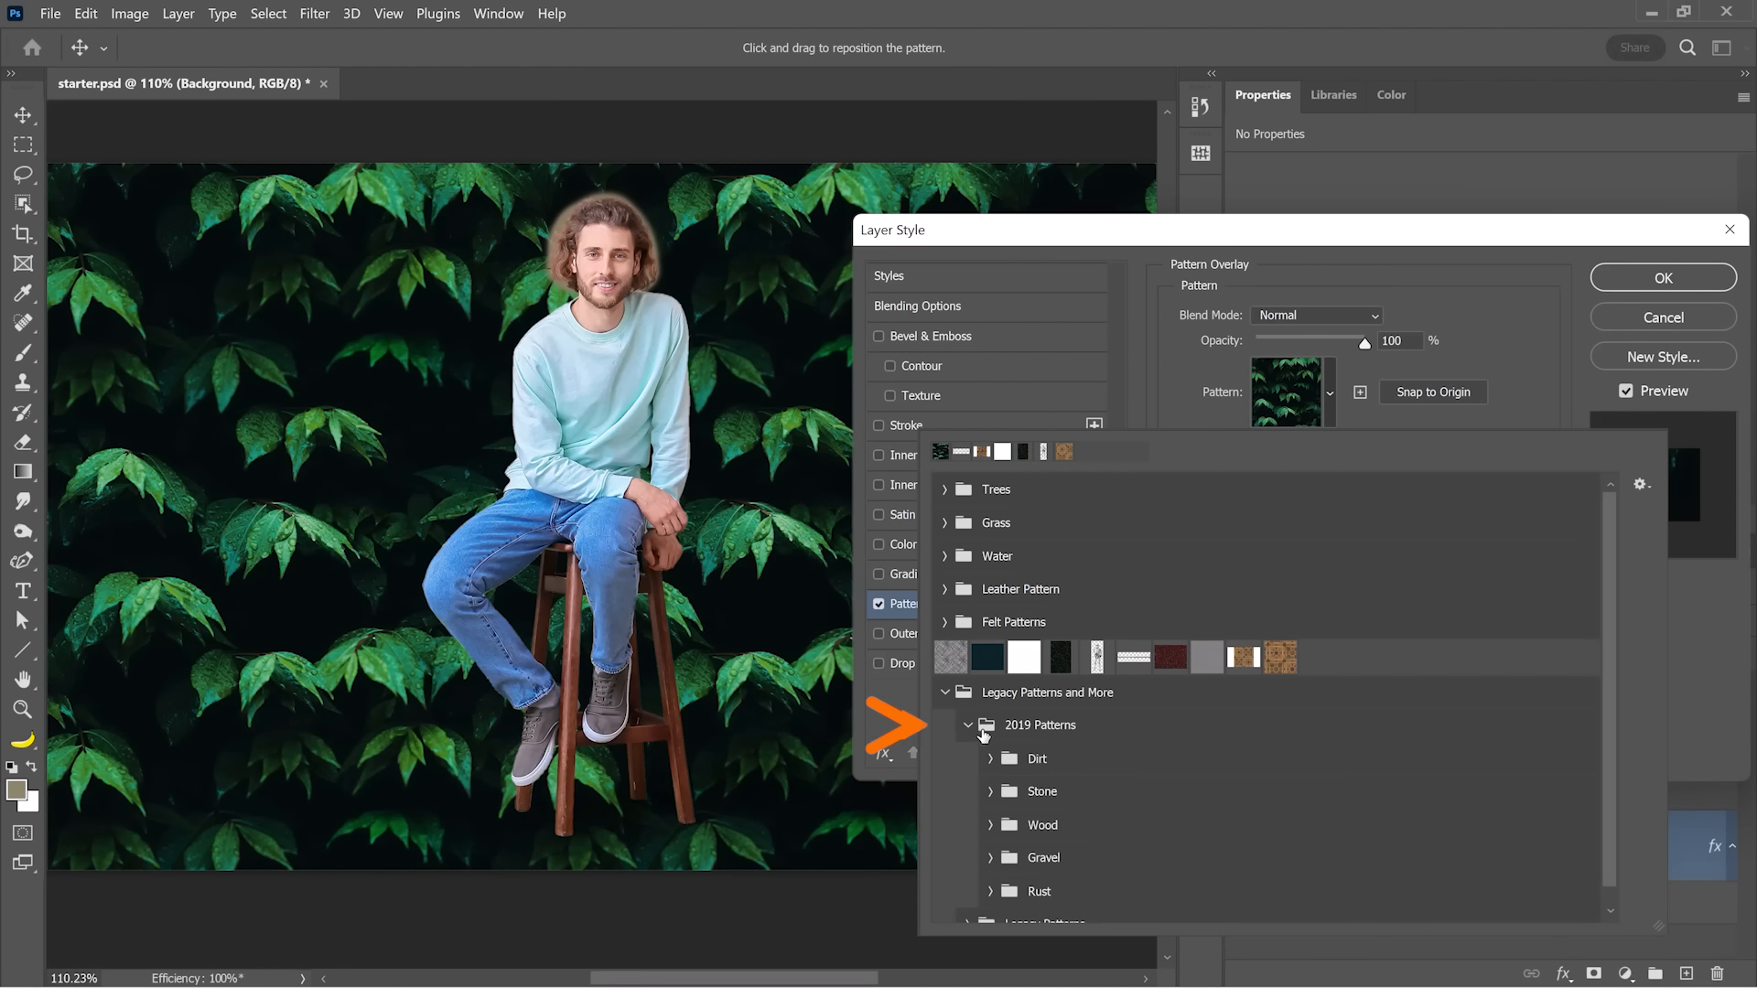
pyautogui.scroll(-1, 1052, 746)
pyautogui.click(990, 839)
pyautogui.click(1011, 876)
# - Apply the Pattern Overlay with the Overlay blend mode, 2% opacity and 75% scale
pyautogui.click(1316, 316)
pyautogui.click(1275, 602)
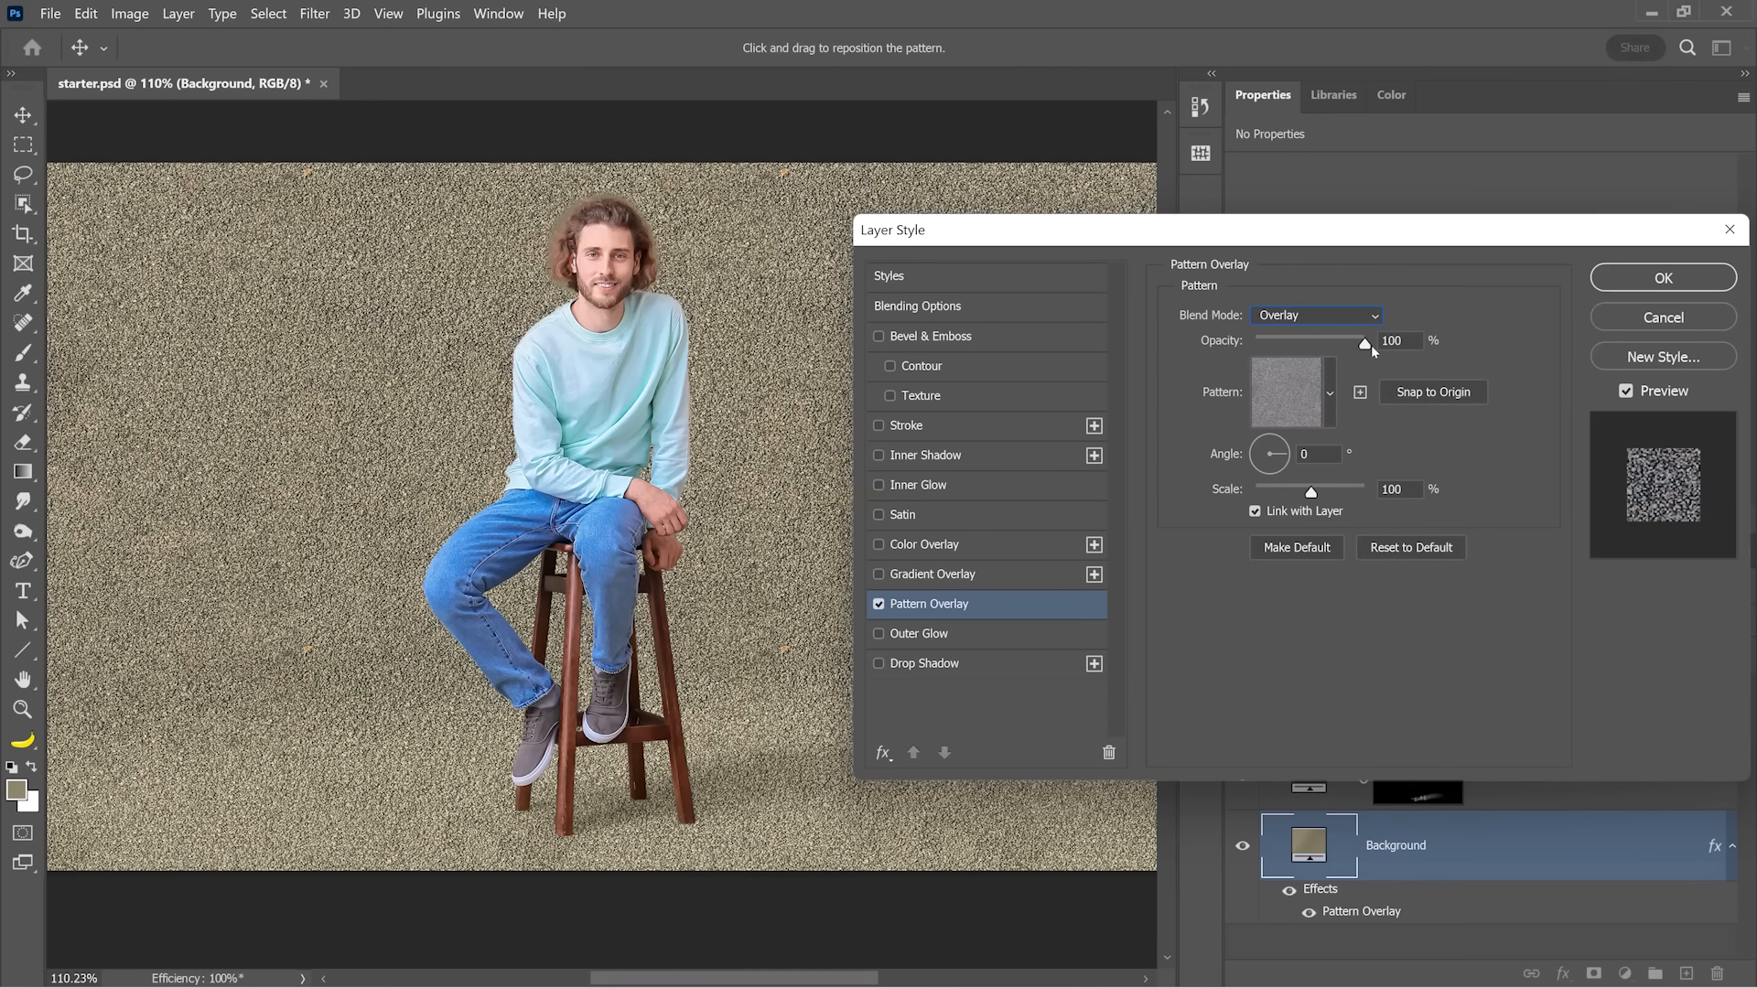
pyautogui.moveTo(1373, 350); pyautogui.dragTo(1259, 346)
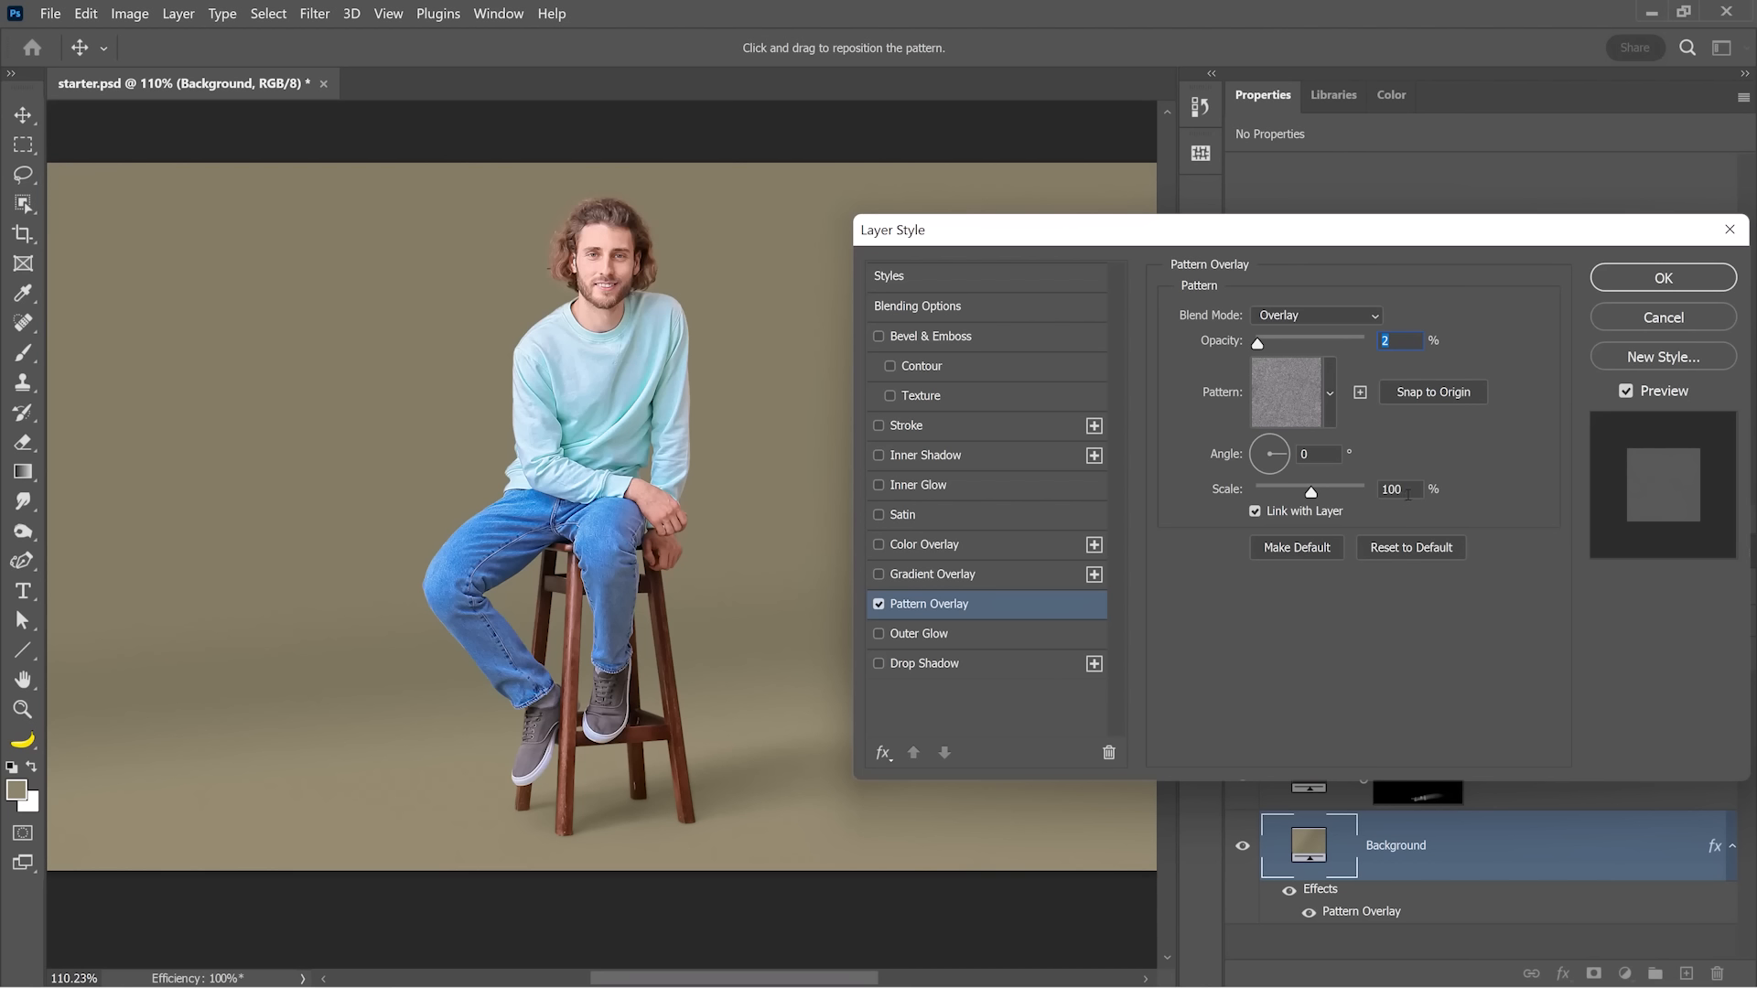
pyautogui.click(1407, 492)
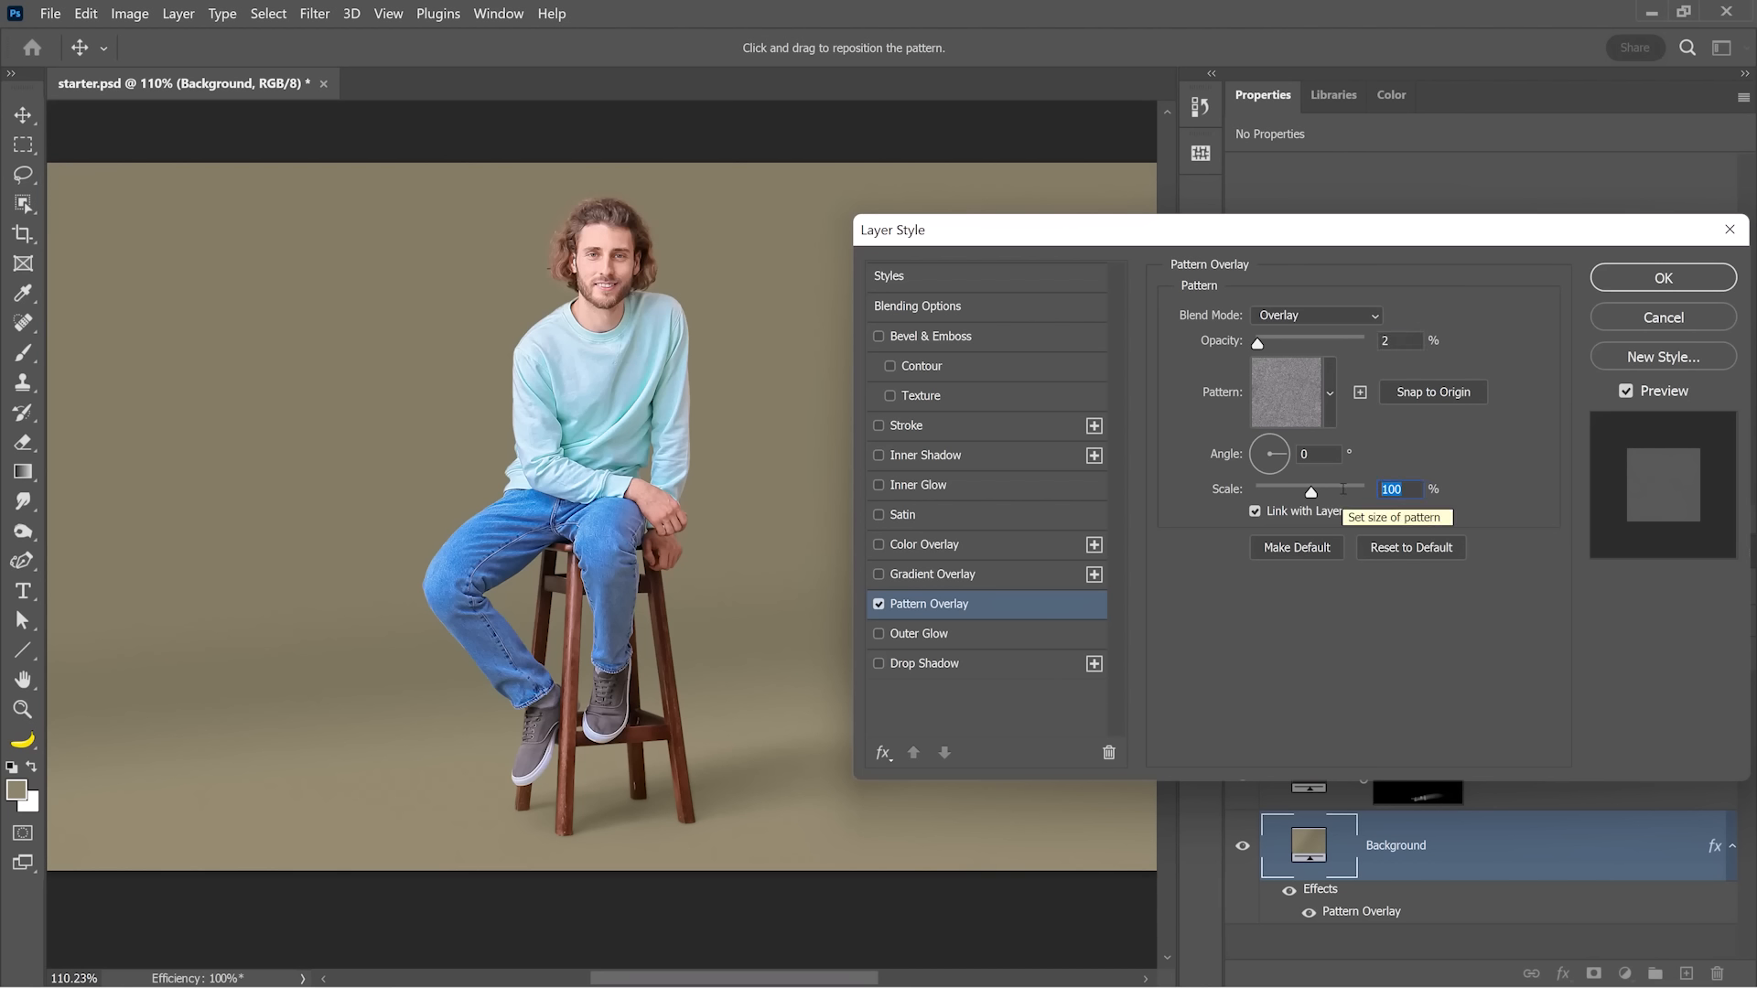
pyautogui.write('75')
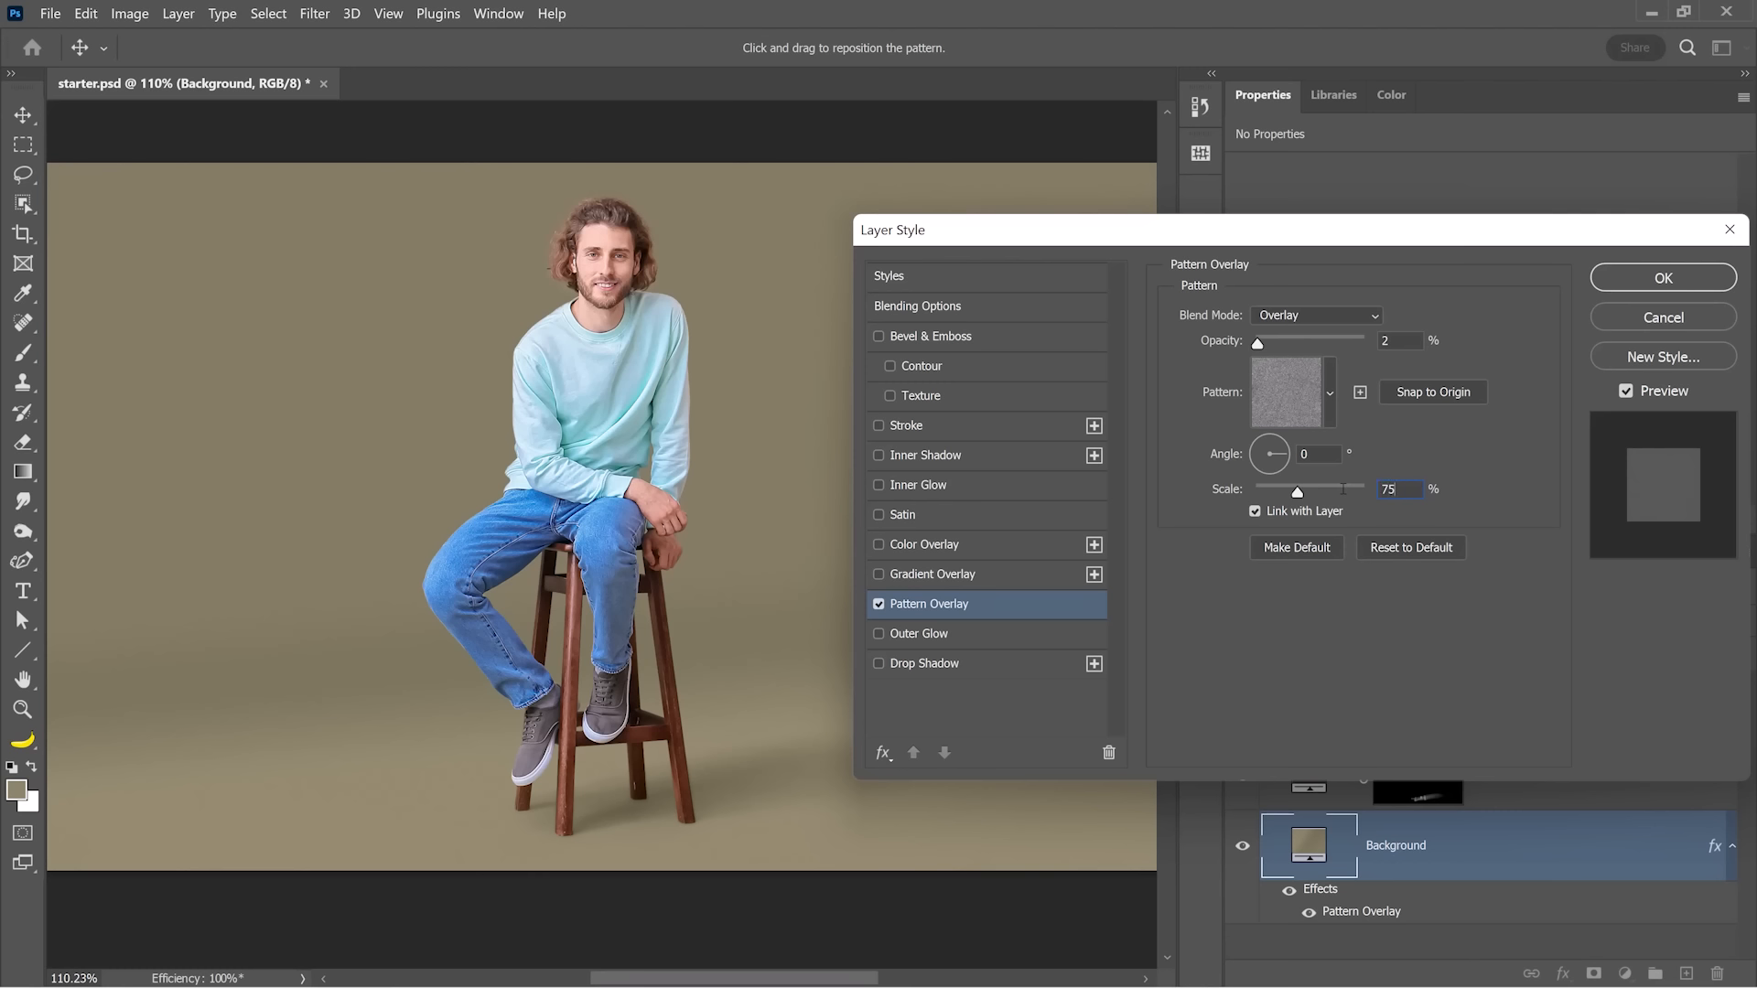
pyautogui.click(1664, 277)
# - Inspect the textured backdrop beside the man, and check the layers by hiding and reshowing Man and hiding Shadow
pyautogui.press('h')
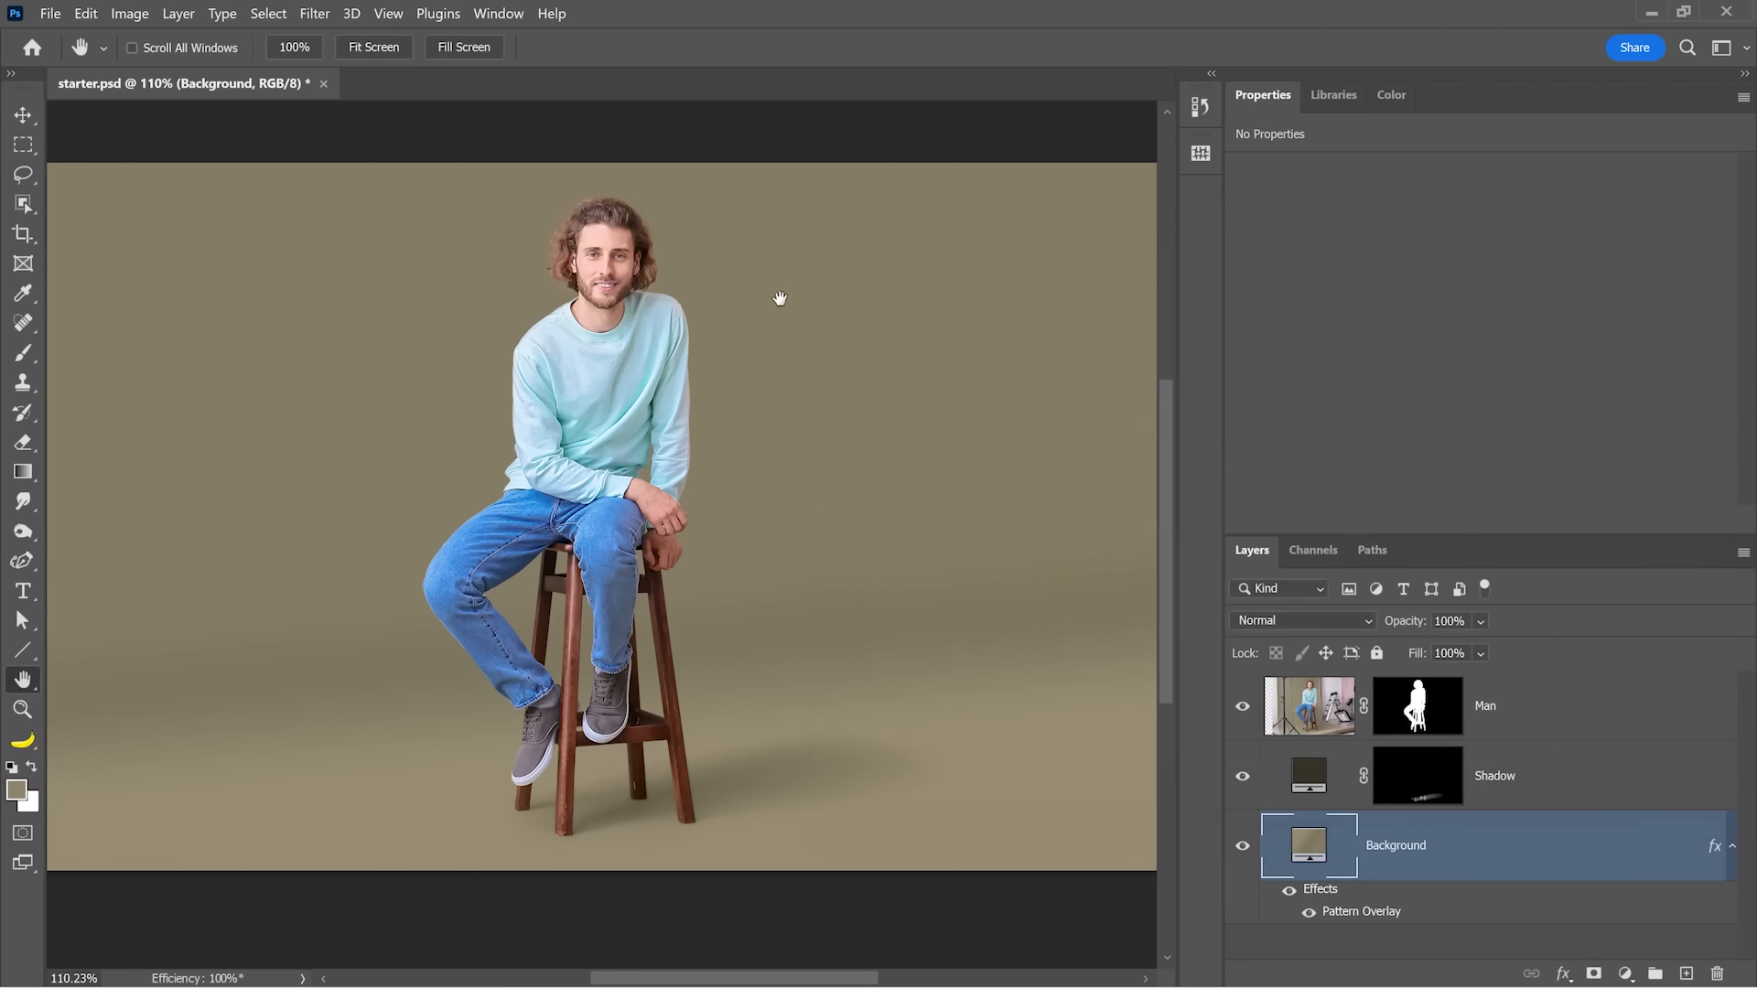
pyautogui.click(24, 710)
pyautogui.moveTo(745, 393); pyautogui.dragTo(747, 394)
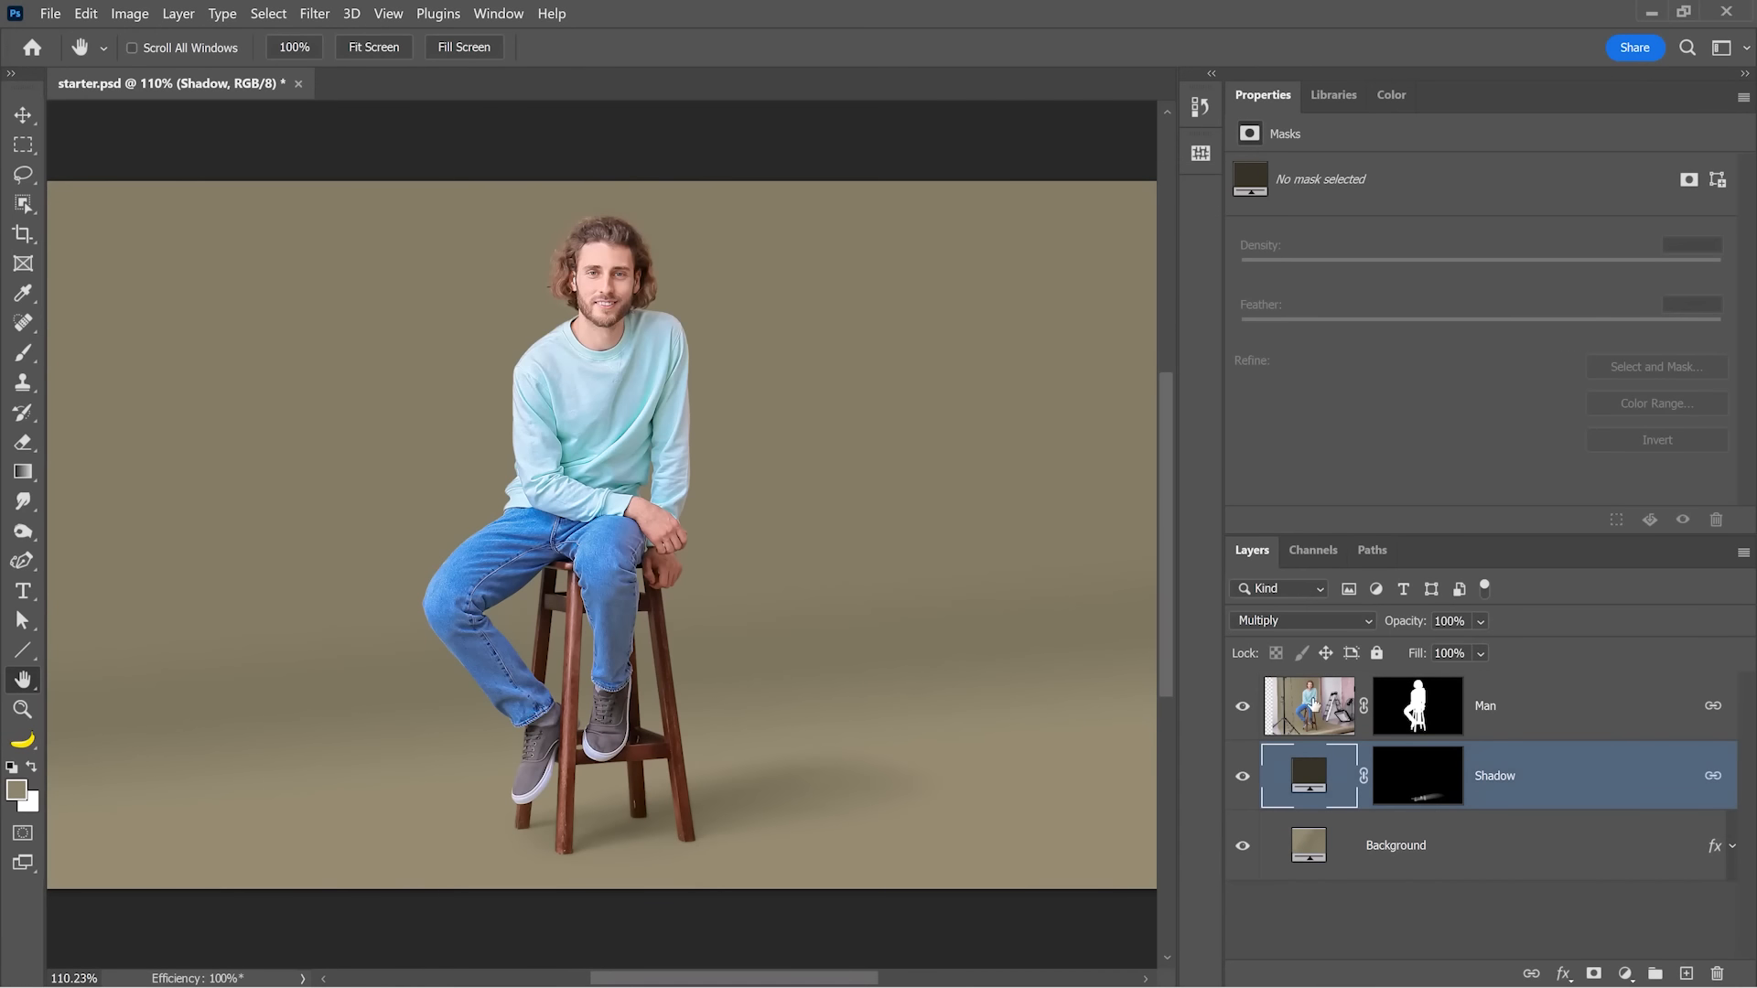
pyautogui.click(1241, 705)
pyautogui.click(1242, 706)
pyautogui.click(1243, 776)
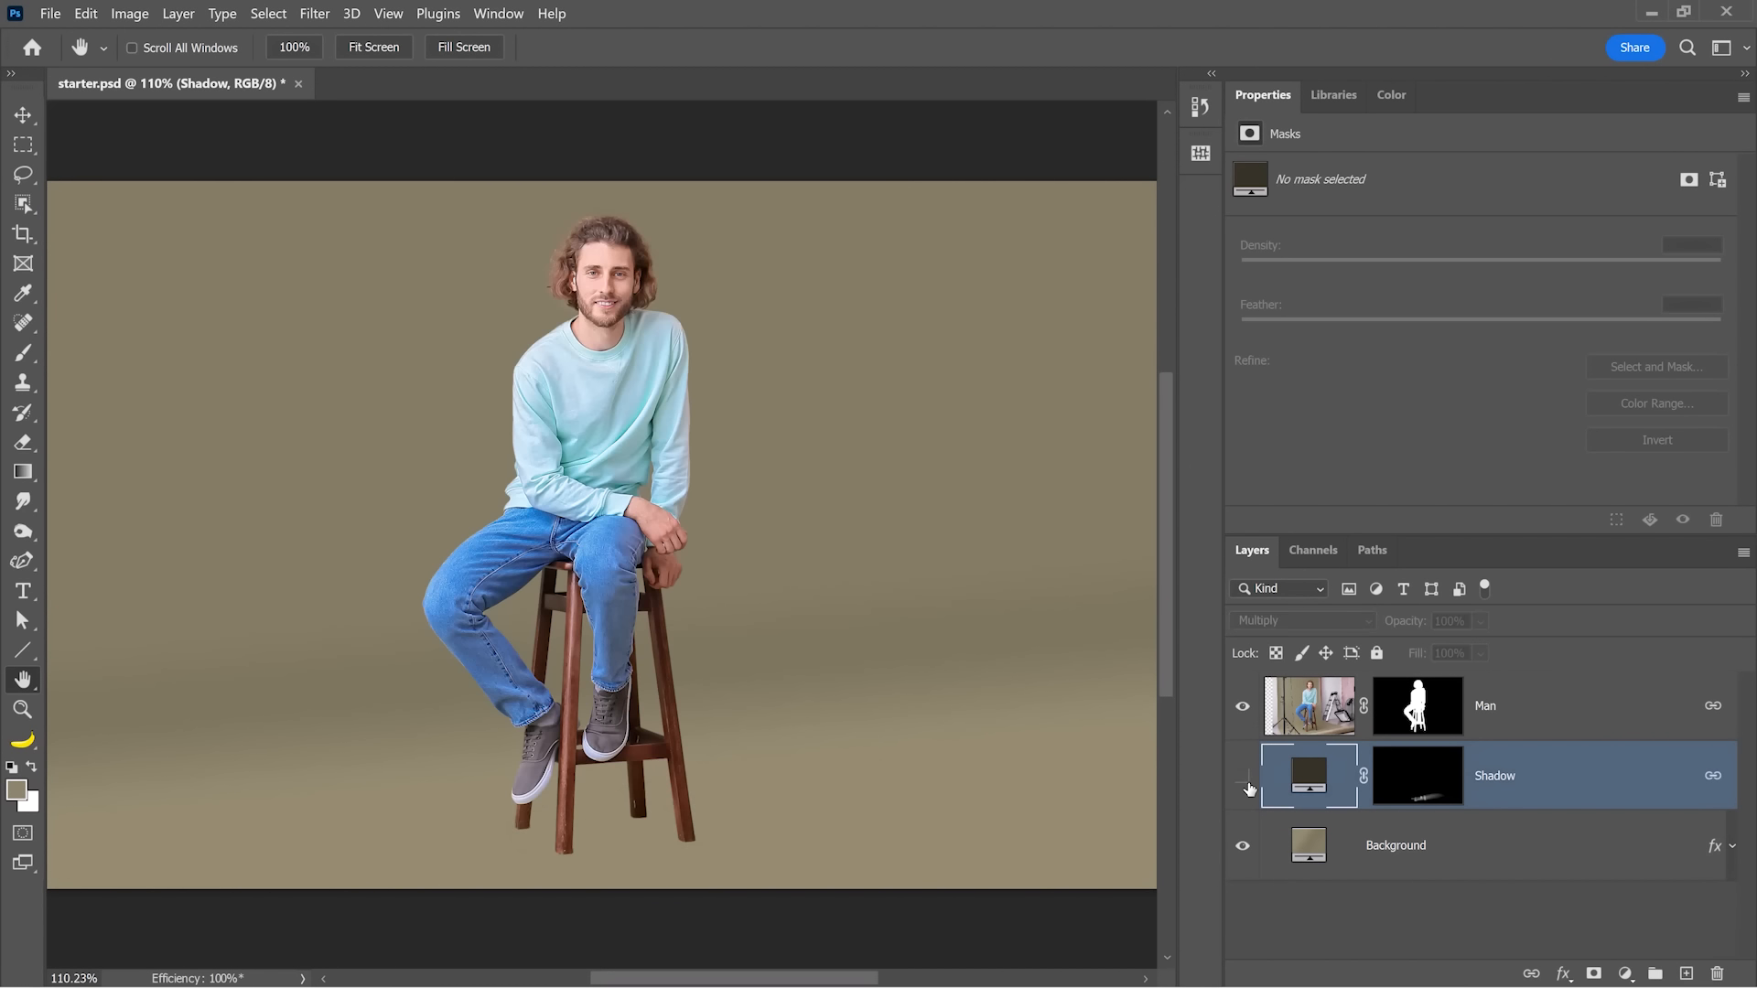